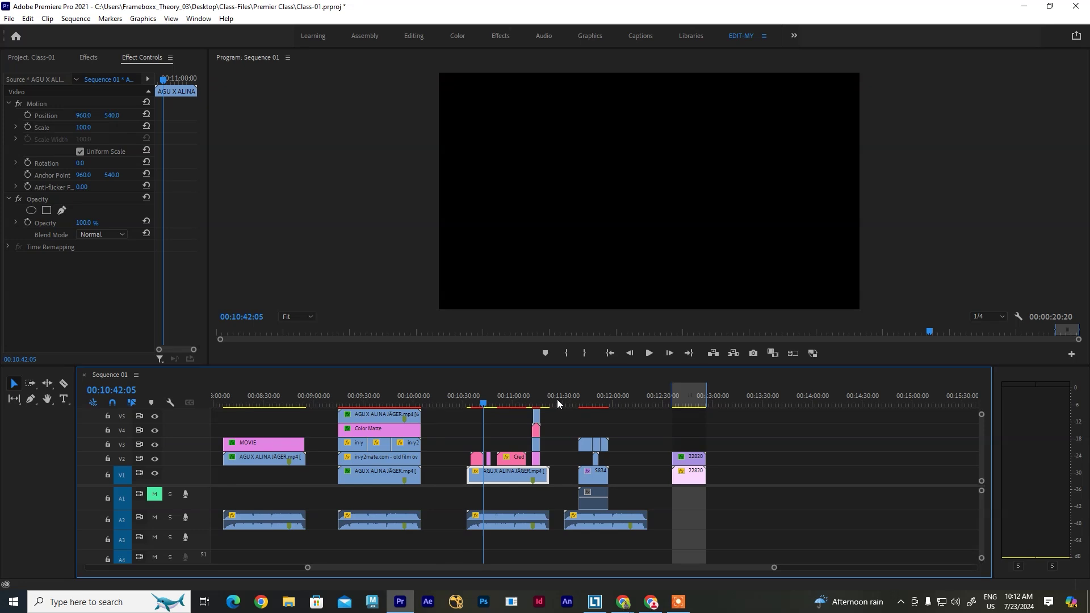
Look through the existing clip groups on the Sequence 01 timeline, up to the AGU X ALINA JÄGER clip at the end
scroll(773, 404, "down", 3)
scroll(615, 411, "down", 2)
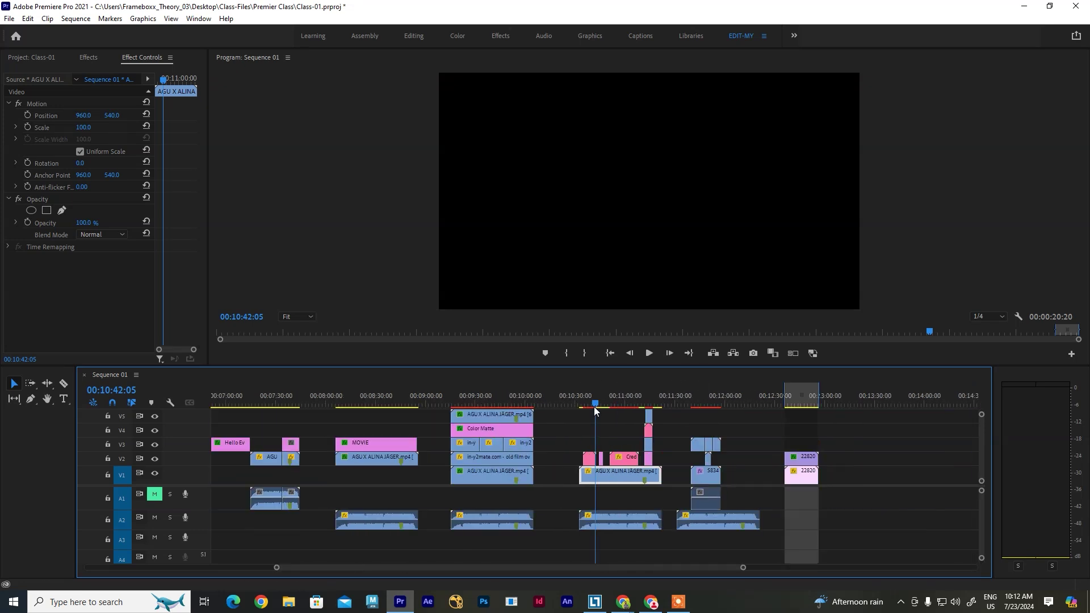
left_click(356, 404)
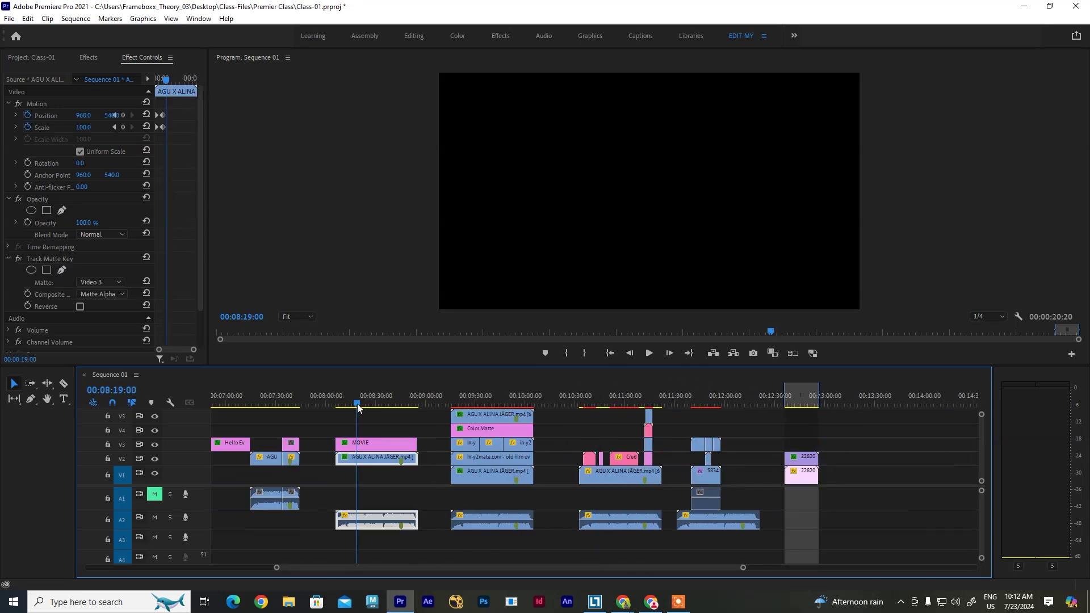
left_click(487, 404)
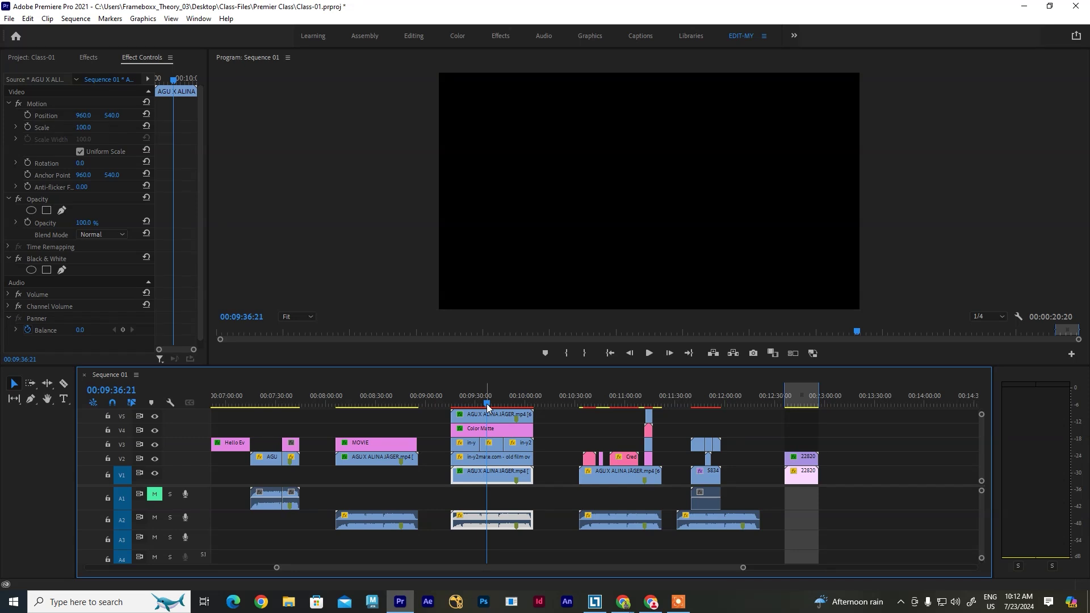
scroll(538, 387, "down", 3)
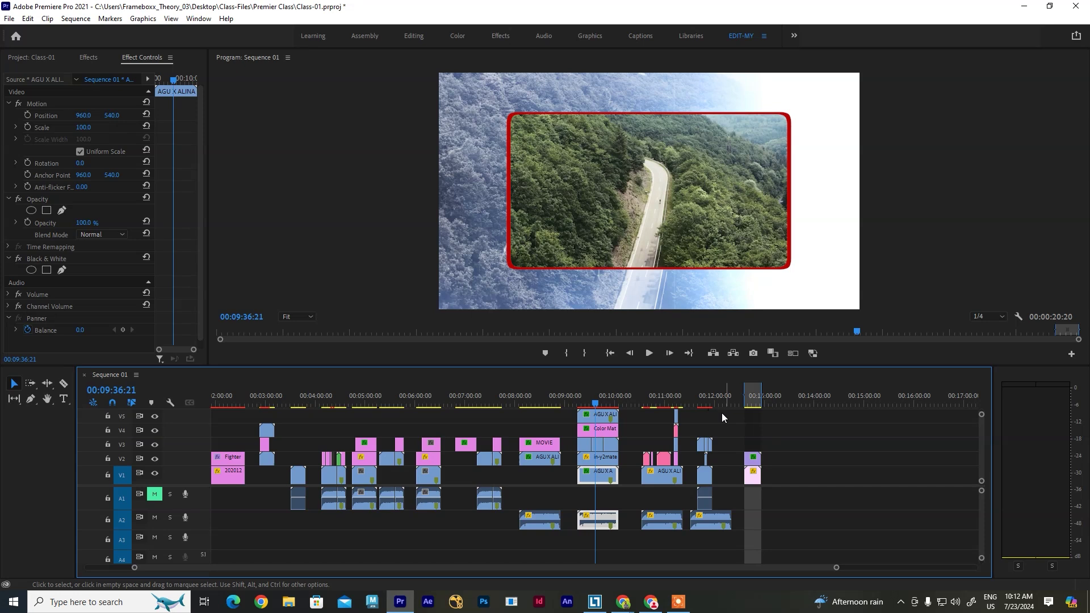
left_click(660, 396)
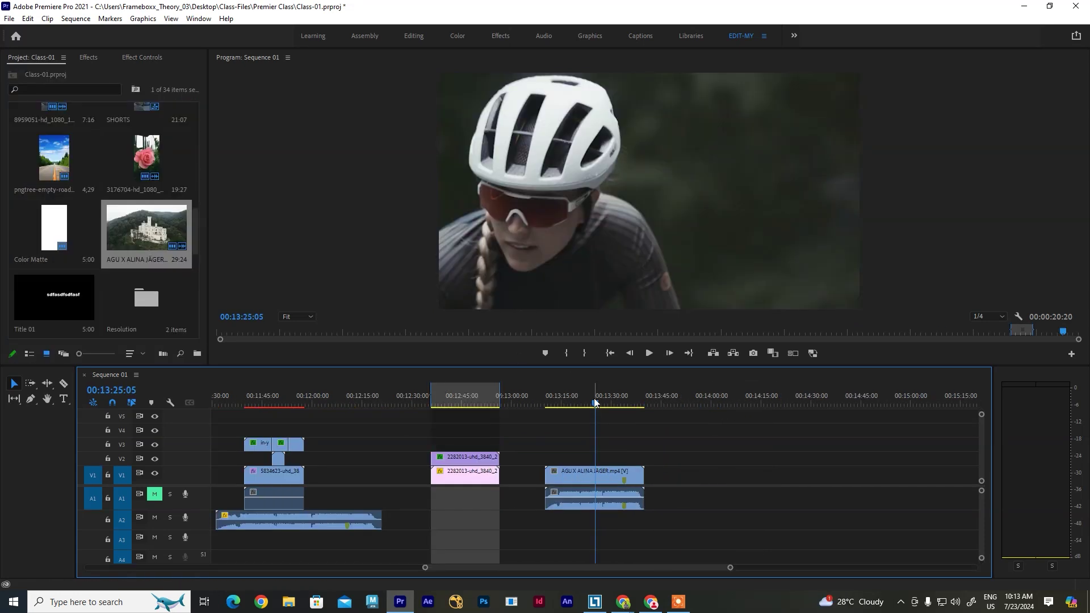
left_click_drag(594, 391, 569, 404)
Import icon-nuke-512_2.png and Mushroom Veggie Ala Carte.png from the Desktop into the project
left_click_drag(194, 242, 207, 335)
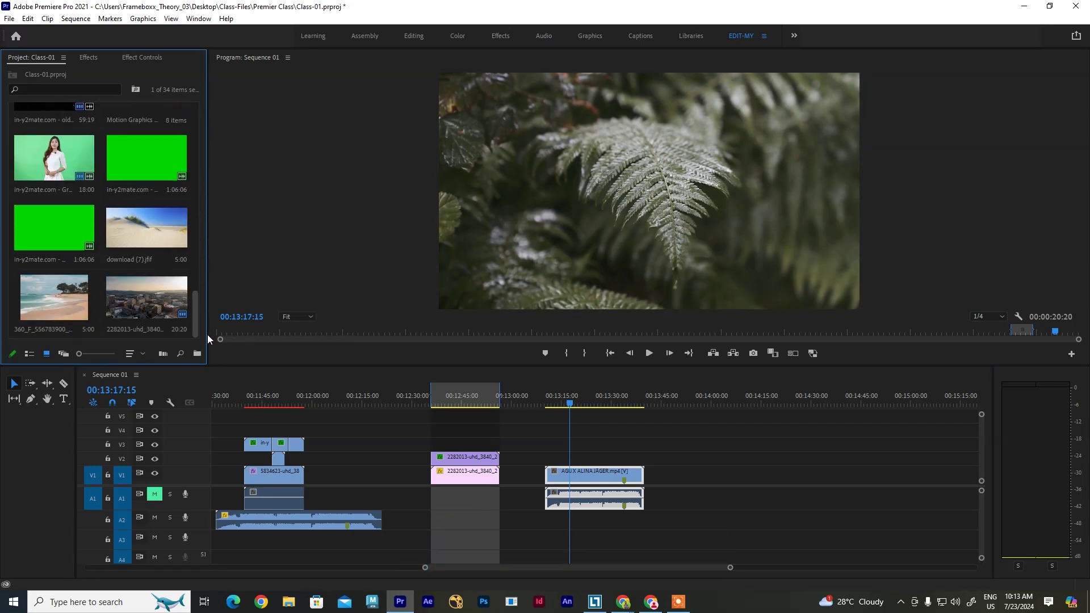
right_click(131, 66)
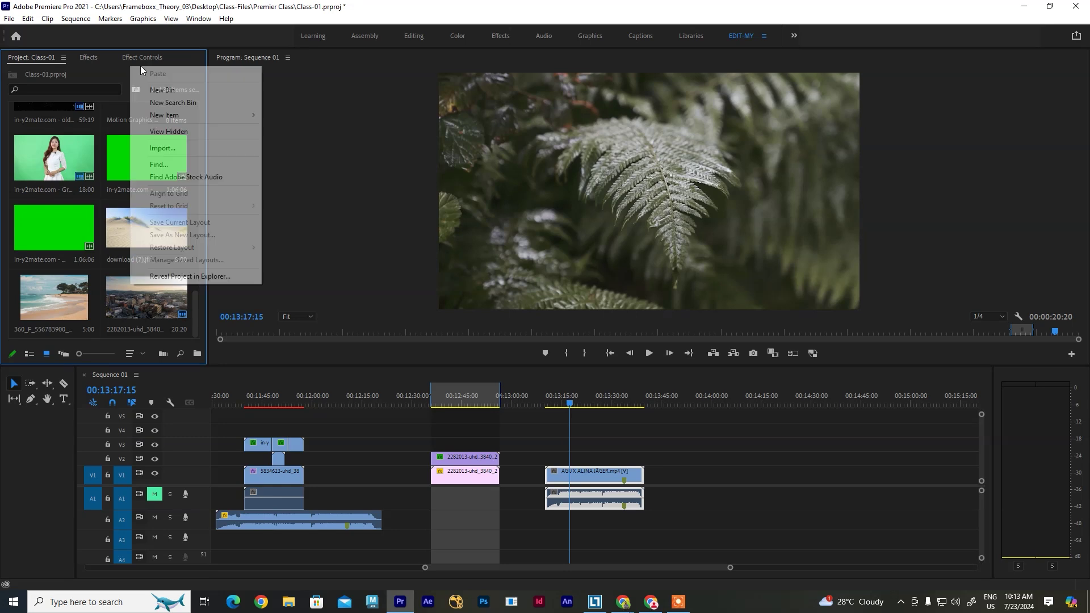
left_click(164, 148)
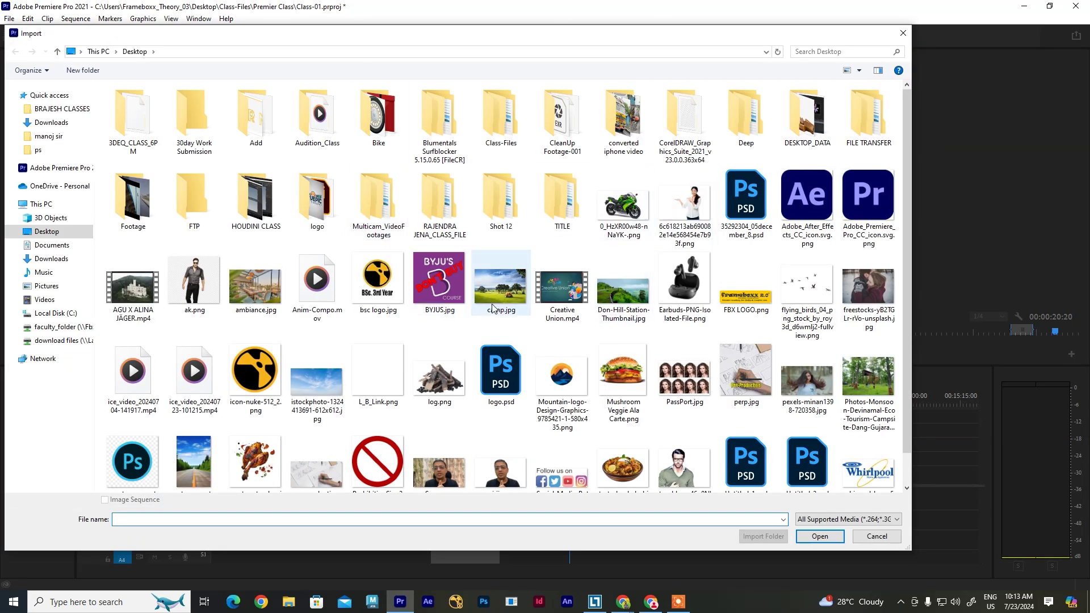
scroll(493, 308, "down", 1)
left_click(621, 342)
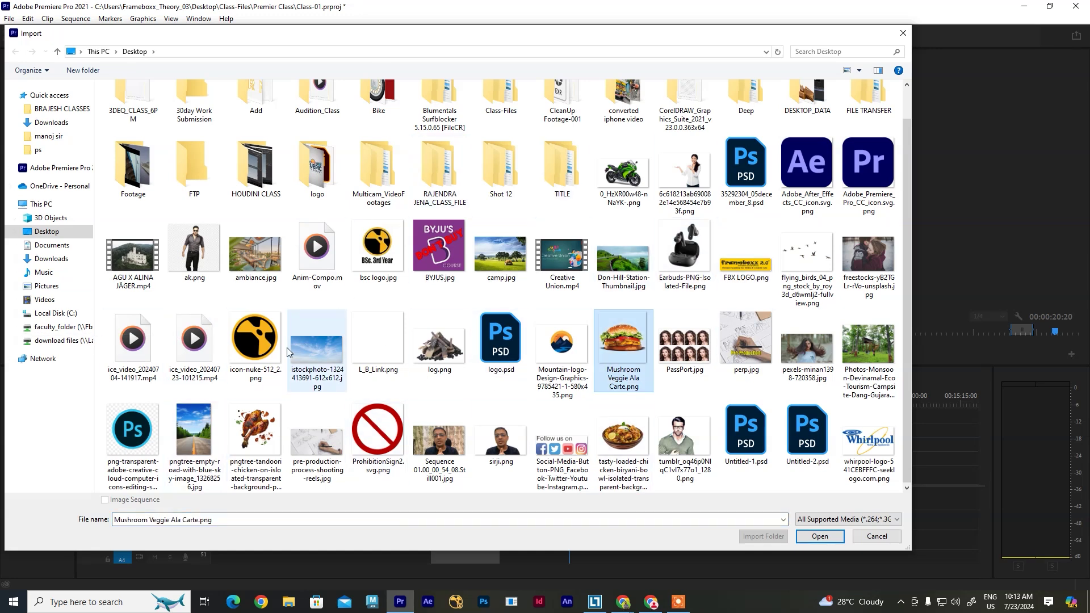
left_click(256, 341, "ctrl")
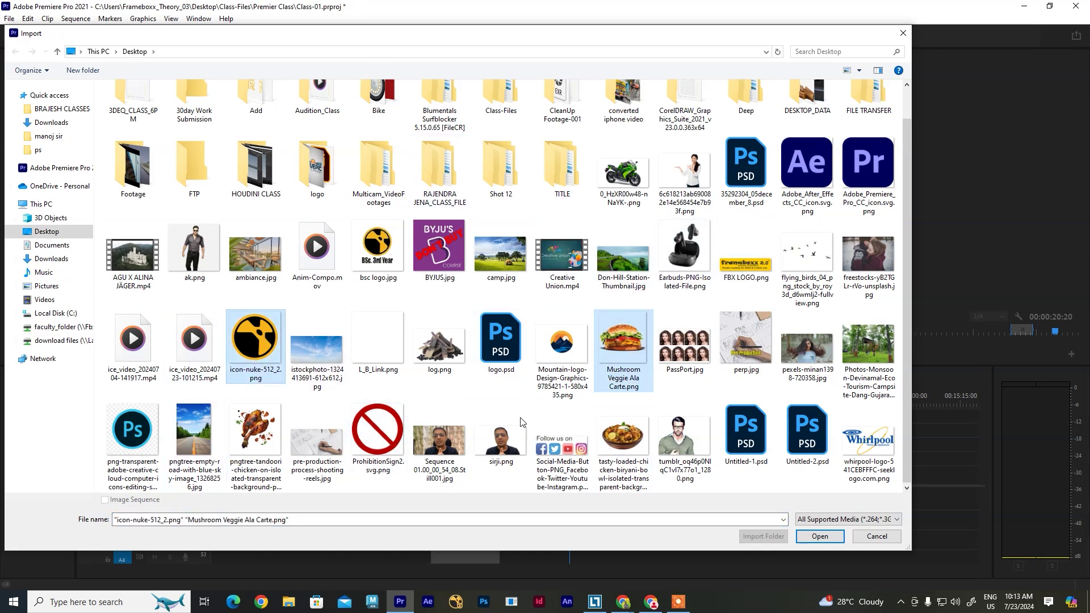
left_click(832, 537)
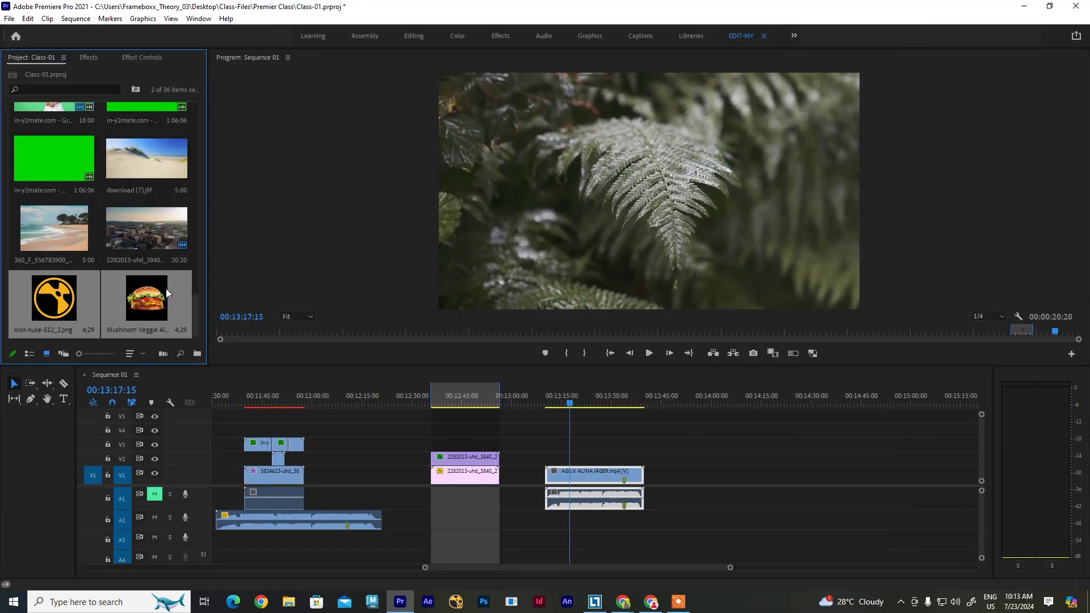
Place the burger image on V2 above the last AGU X ALINA JÄGER clip and preview the overlay
left_click(151, 297)
left_click_drag(332, 335, 643, 458)
left_click(550, 403)
key("space")
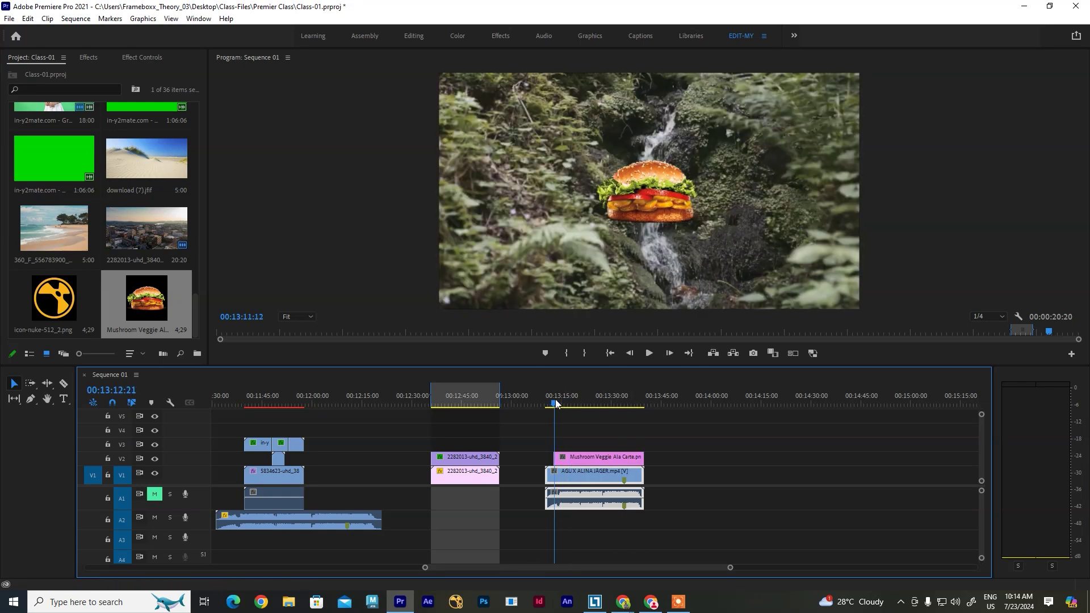
Move the AGU X ALINA JÄGER clip further along V1 and put the beach image beneath the burger in its place
left_click_drag(596, 485, 819, 486)
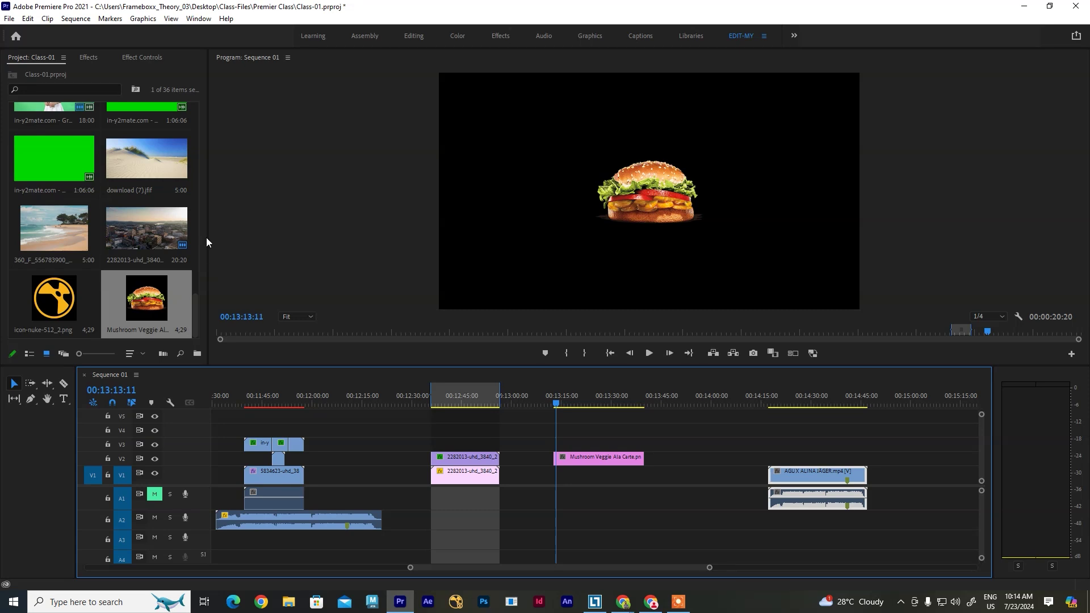
left_click_drag(210, 238, 423, 240)
left_click(368, 241)
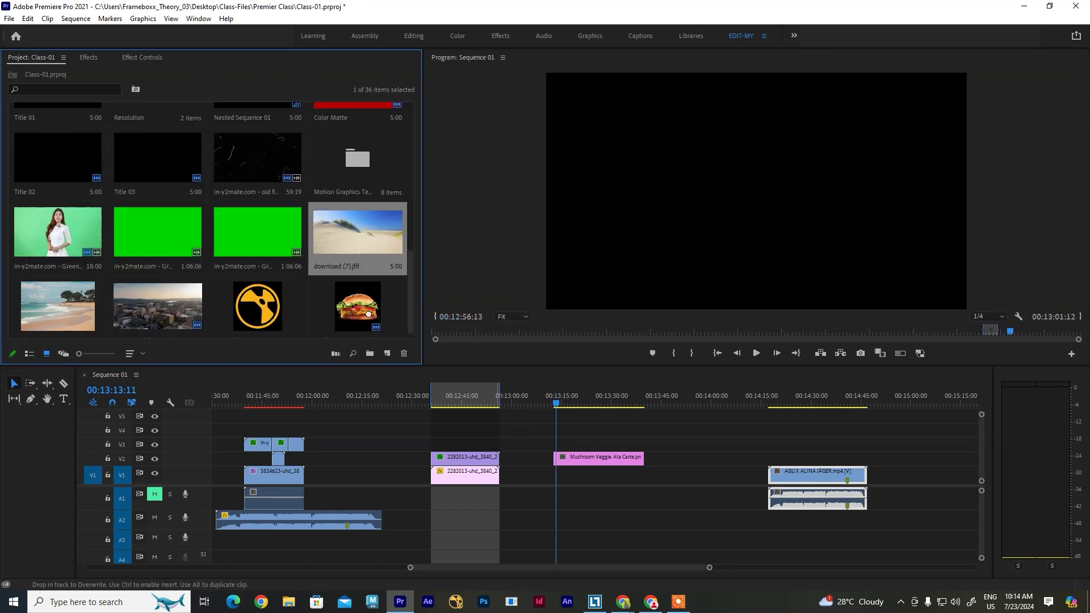
left_click_drag(59, 302, 637, 467)
Fit the beach image to the frame size and set its scale to 122 so it fills the frame
right_click(601, 457)
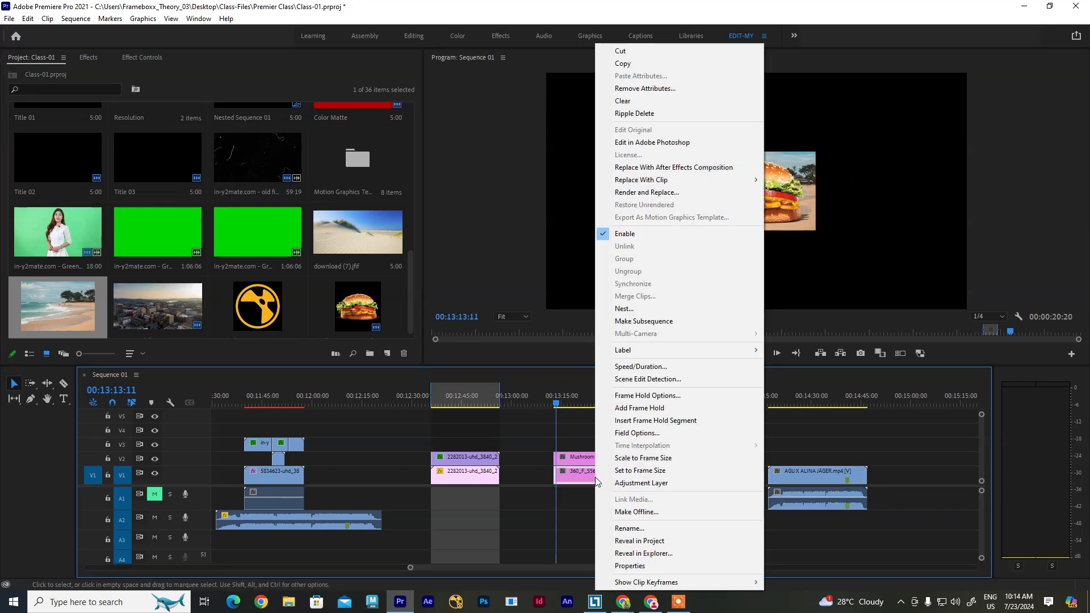
left_click(642, 457)
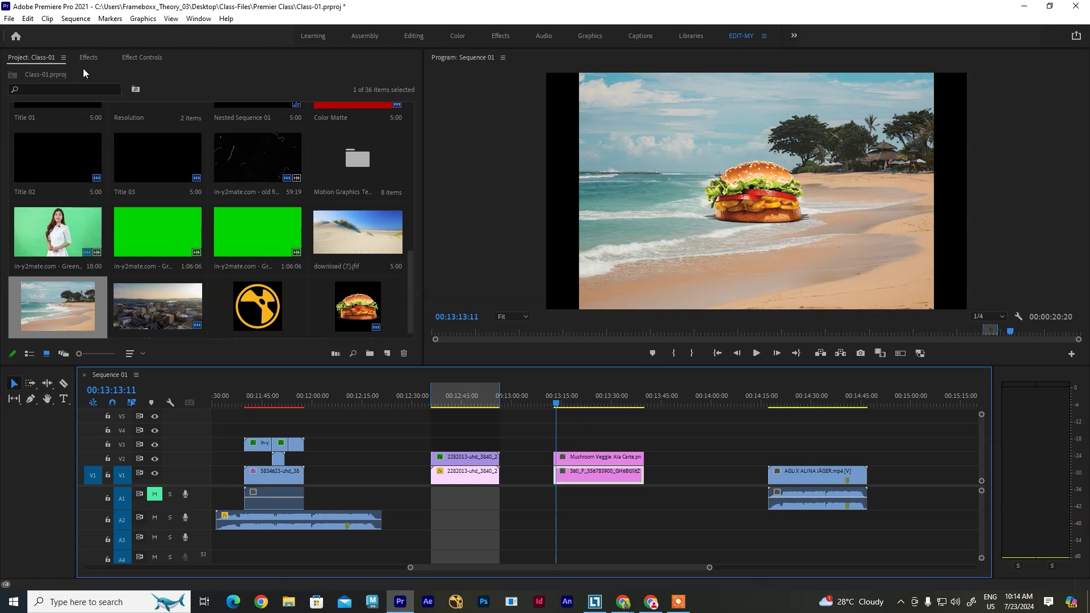
left_click(141, 58)
left_click_drag(164, 128, 177, 128)
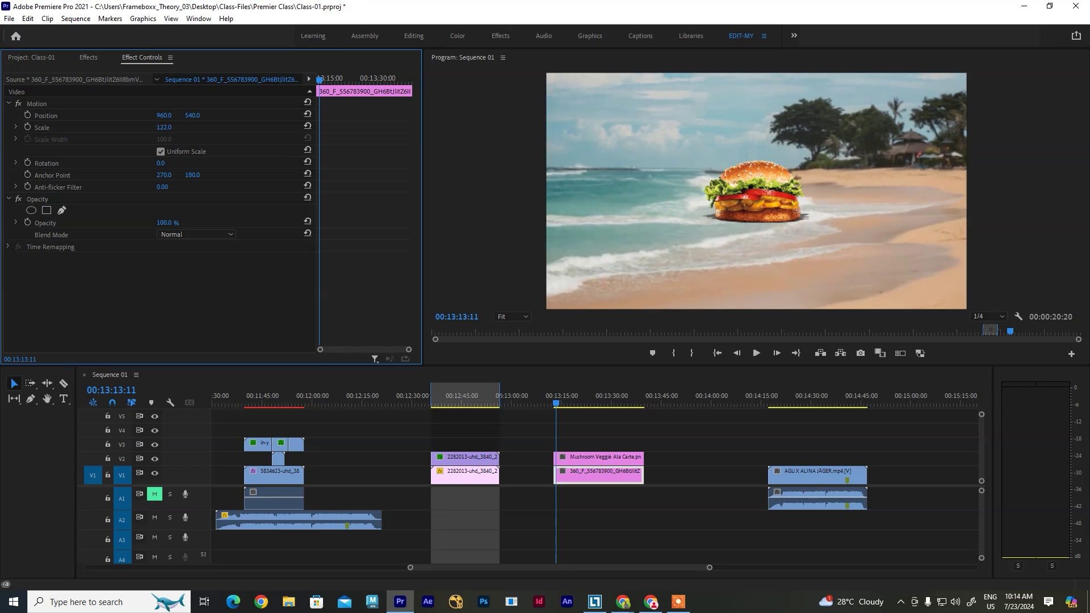
Move the burger image to position 1425, 784 and set its scale to 144
left_click(601, 460)
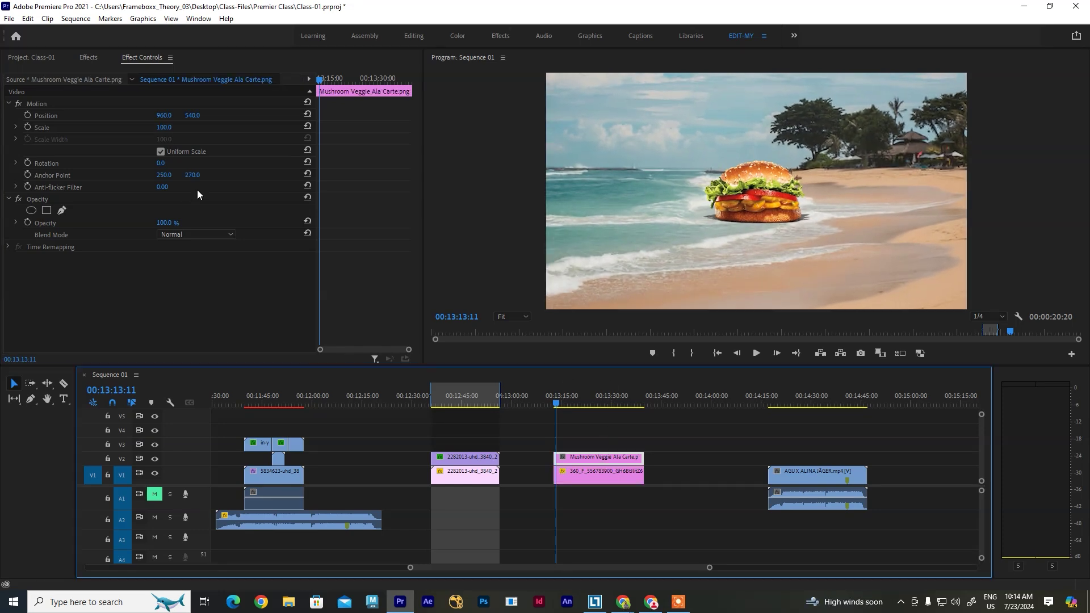
left_click_drag(192, 117, 14, 187)
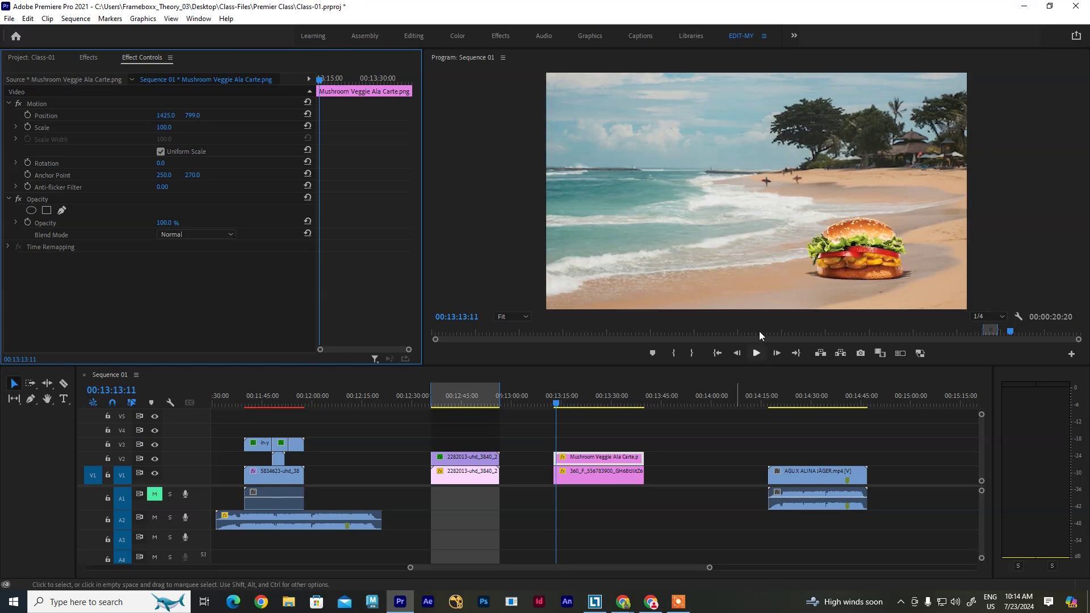
left_click_drag(167, 126, 195, 103)
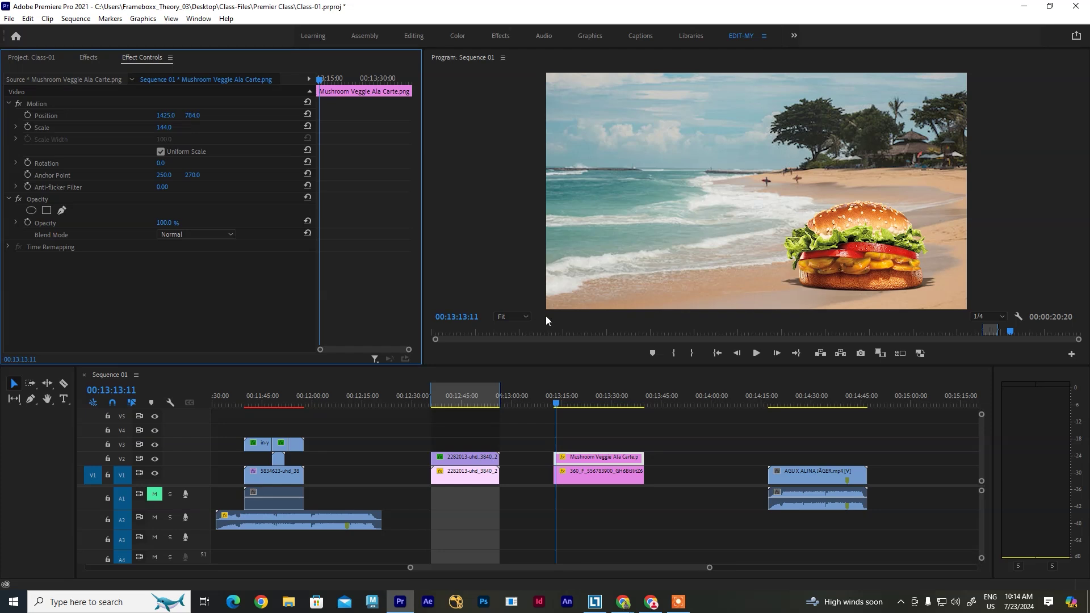
Place icon-nuke-512_2.png on V3 above the burger, with scale 64 and position 495, 355
left_click(33, 57)
left_click_drag(253, 303, 626, 442)
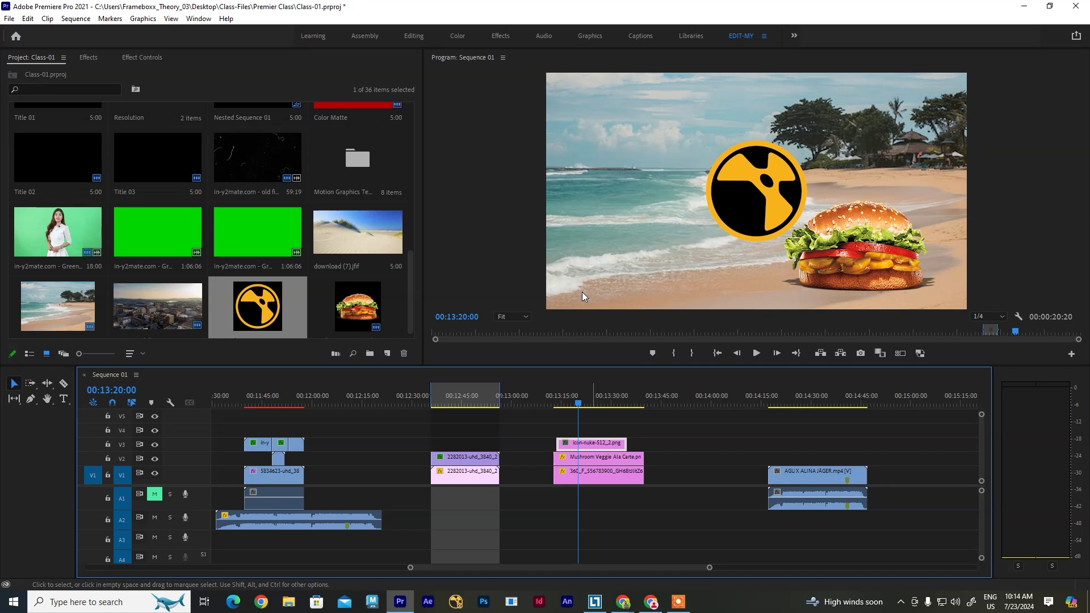
left_click(139, 57)
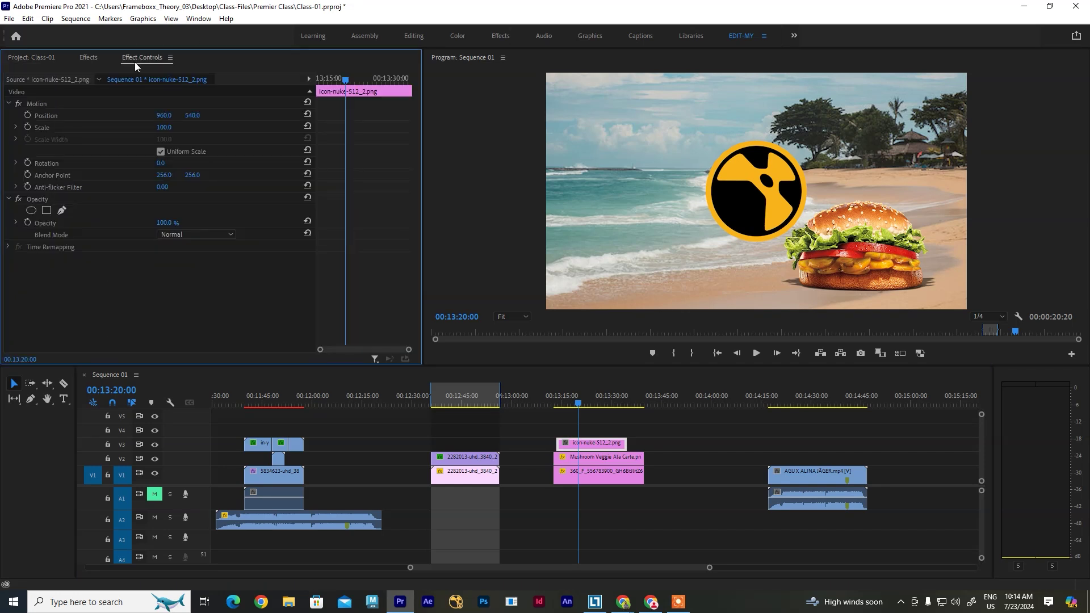
left_click_drag(165, 131, 11, 116)
left_click_drag(192, 115, 87, 115)
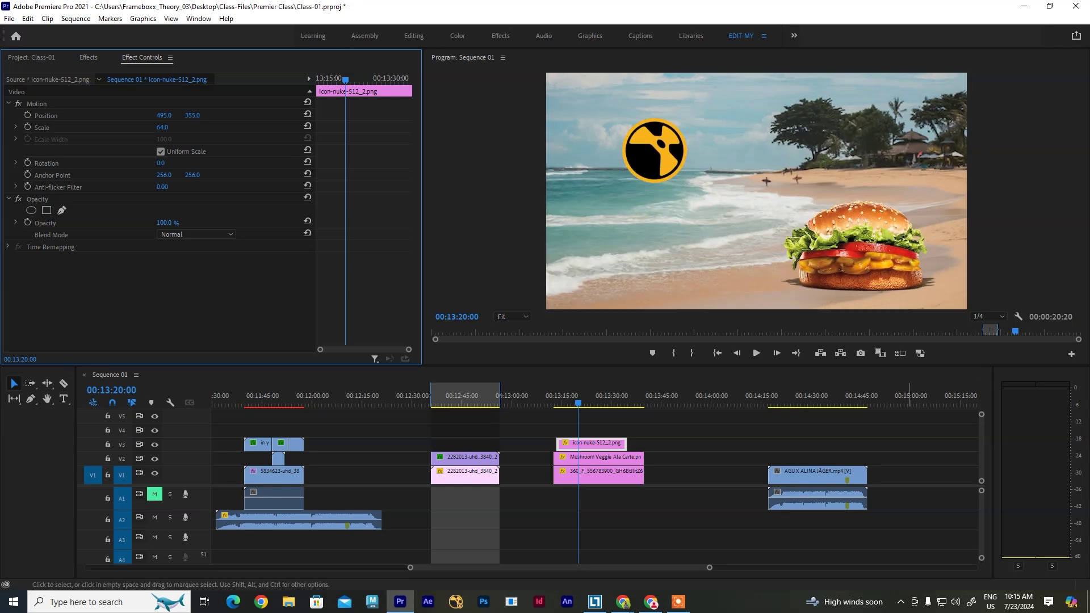
Add Position, Scale and Rotation keyframes to the nuke icon at 00:13:17:11
left_click(569, 405)
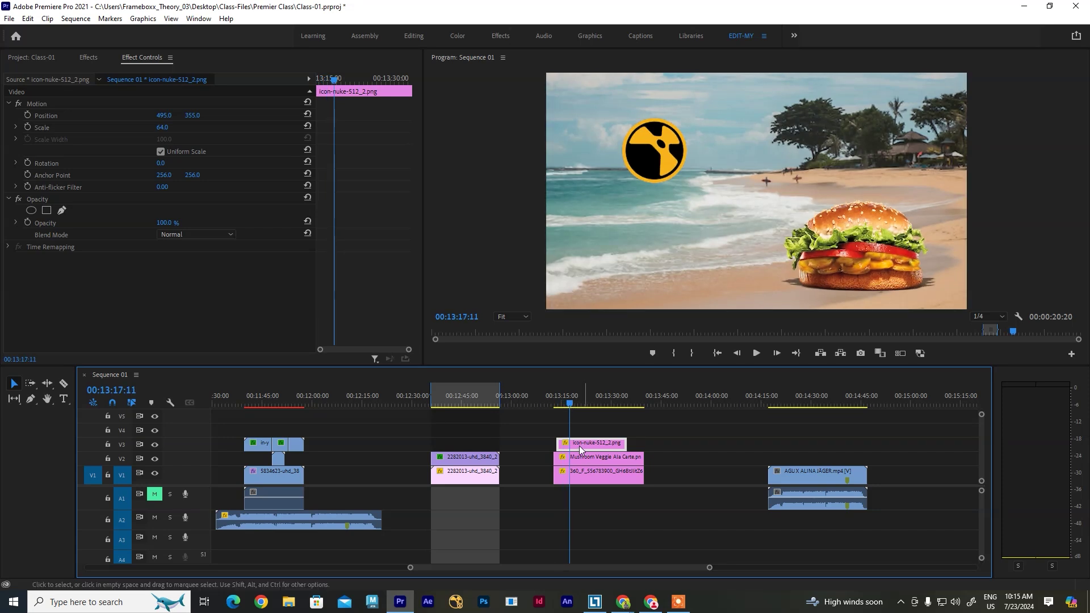
left_click(27, 115)
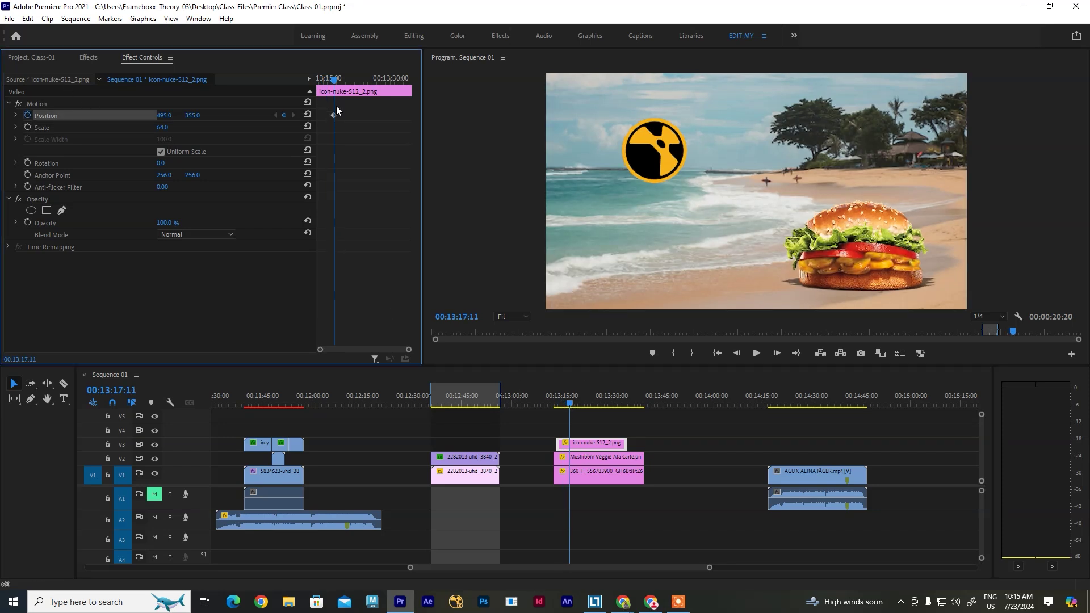
left_click(27, 128)
left_click(27, 163)
Set the icon's vertical position to 1617 at 00:13:15:21, and save the project after previewing the motion
left_click_drag(333, 82, 327, 81)
left_click_drag(191, 117, 735, 117)
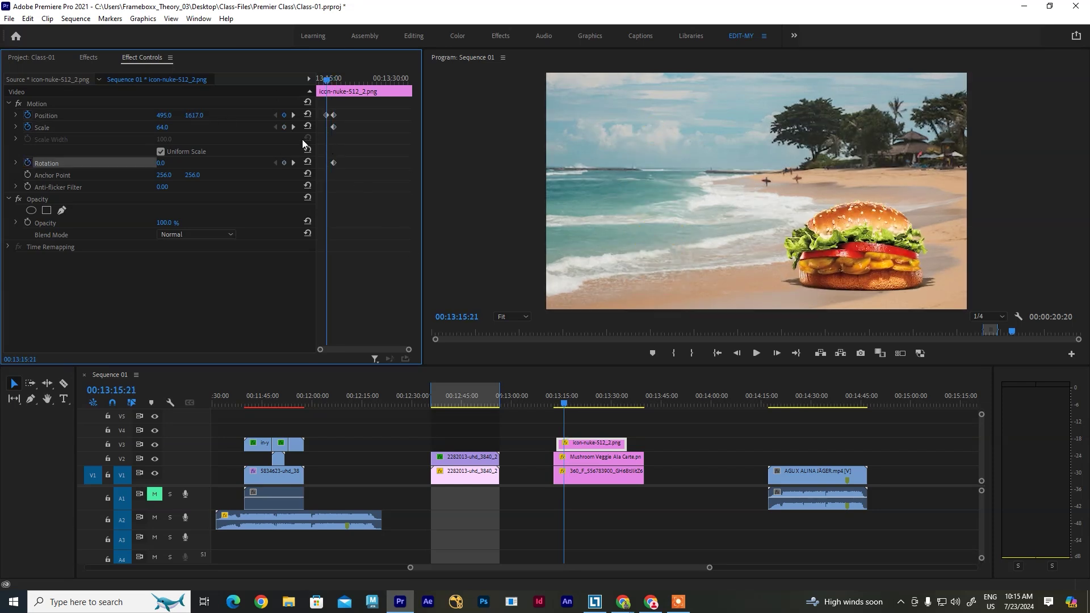
key("space")
key("equal")
key("equal")
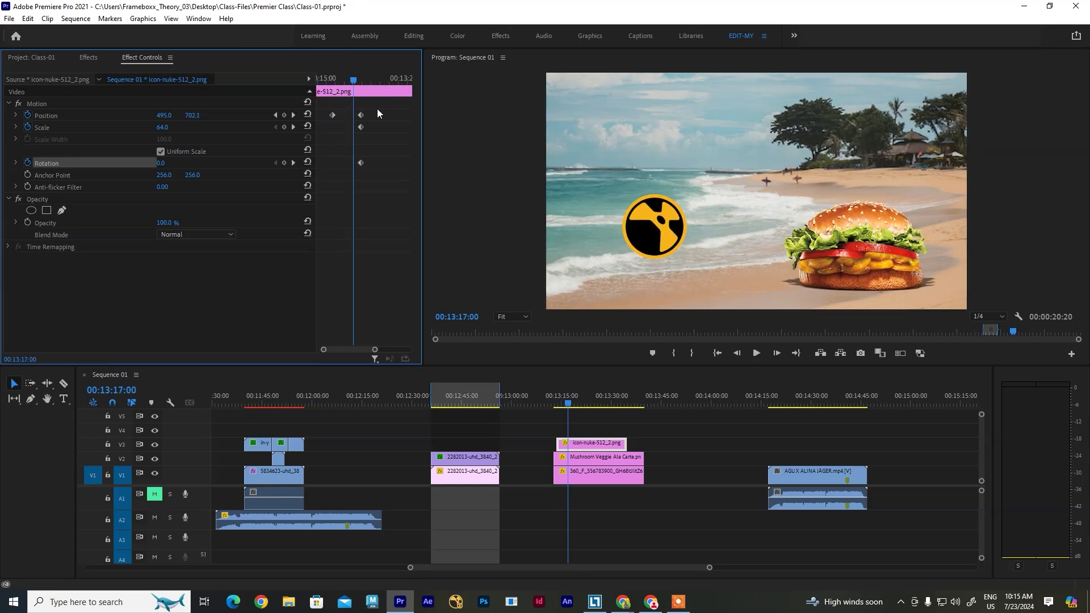
key("ctrl+s")
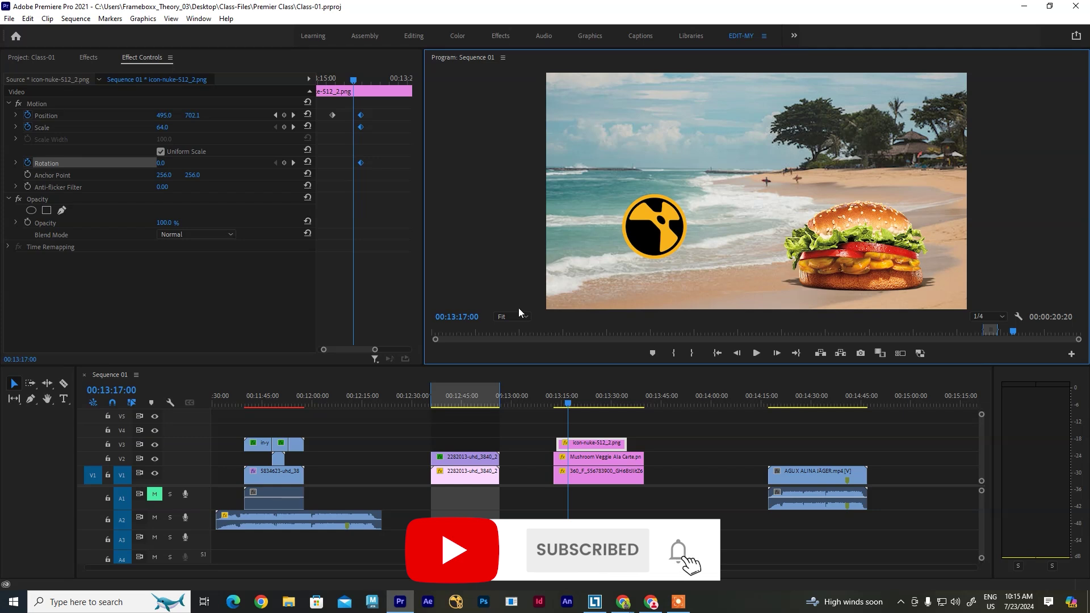
key("ctrl+s")
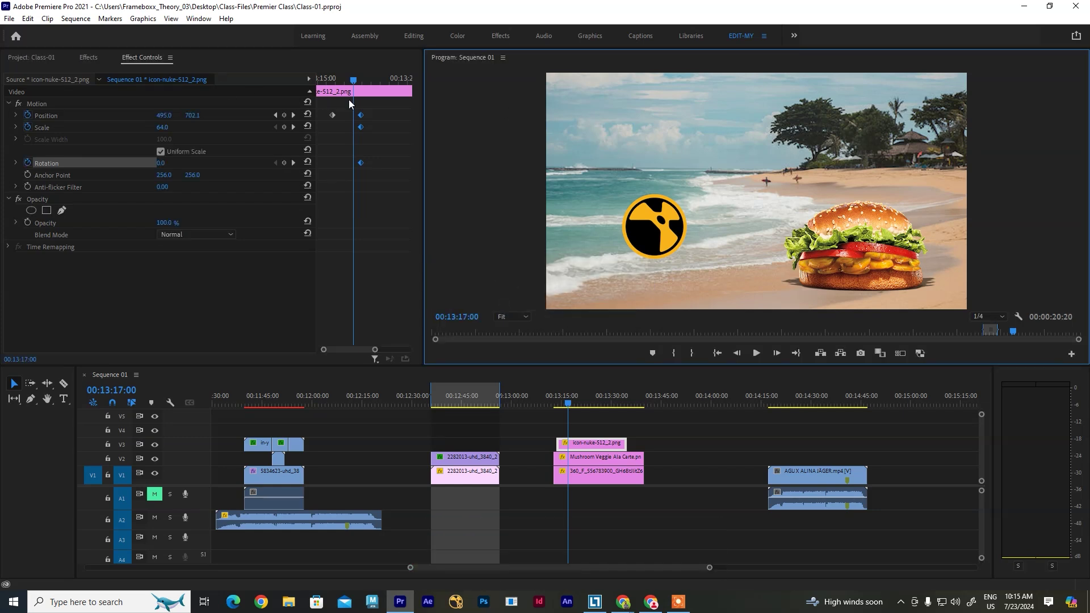
Shift the ending Position, Scale and Rotation keyframes closer to the first Position keyframe and play back the faster rise
left_click_drag(360, 163, 342, 170)
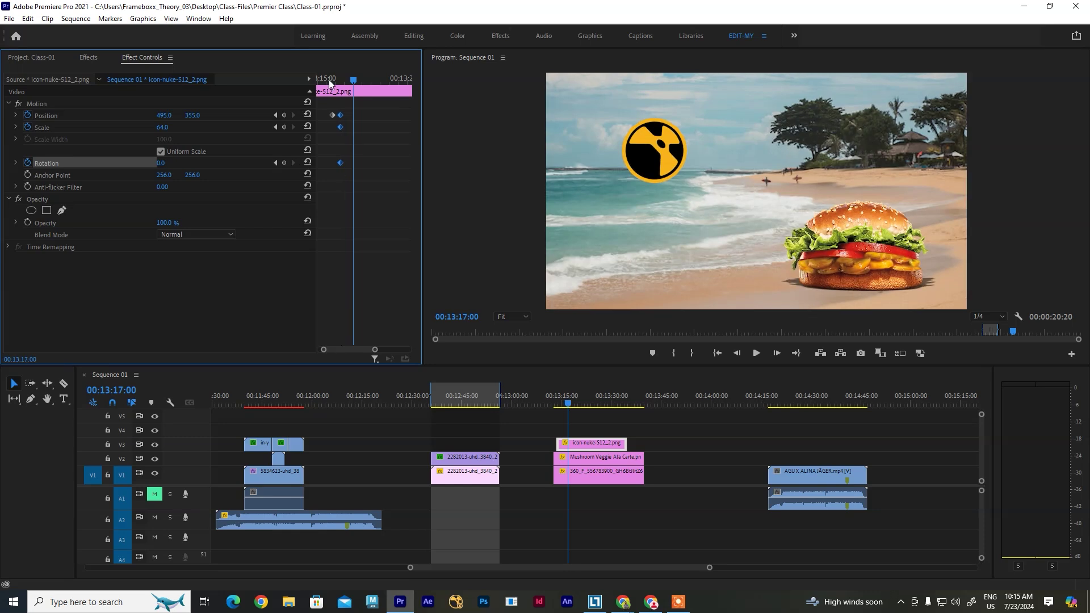
left_click(323, 81)
key("space")
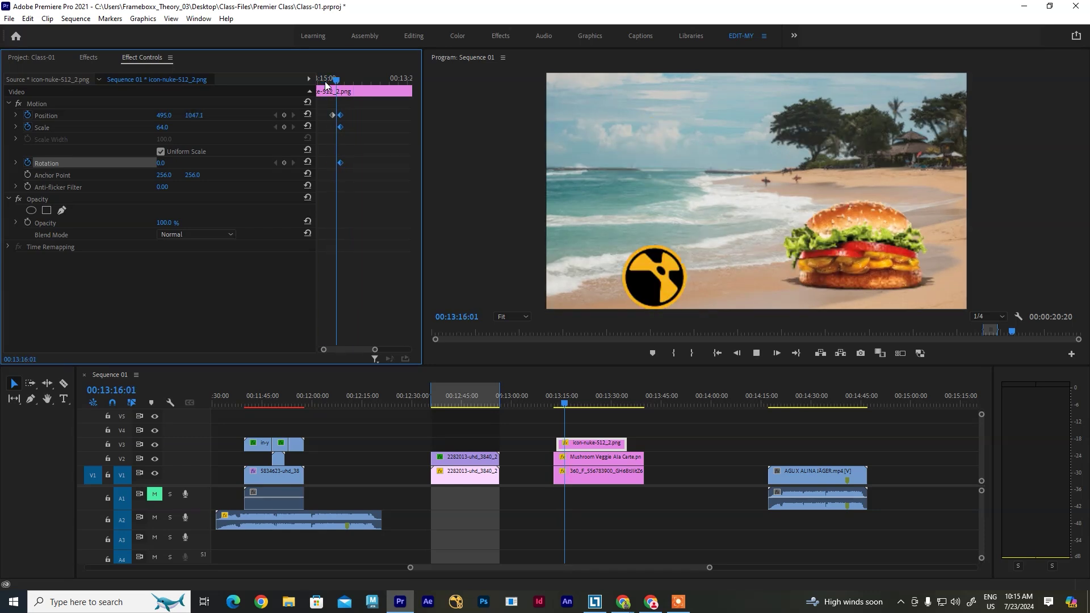
key("space")
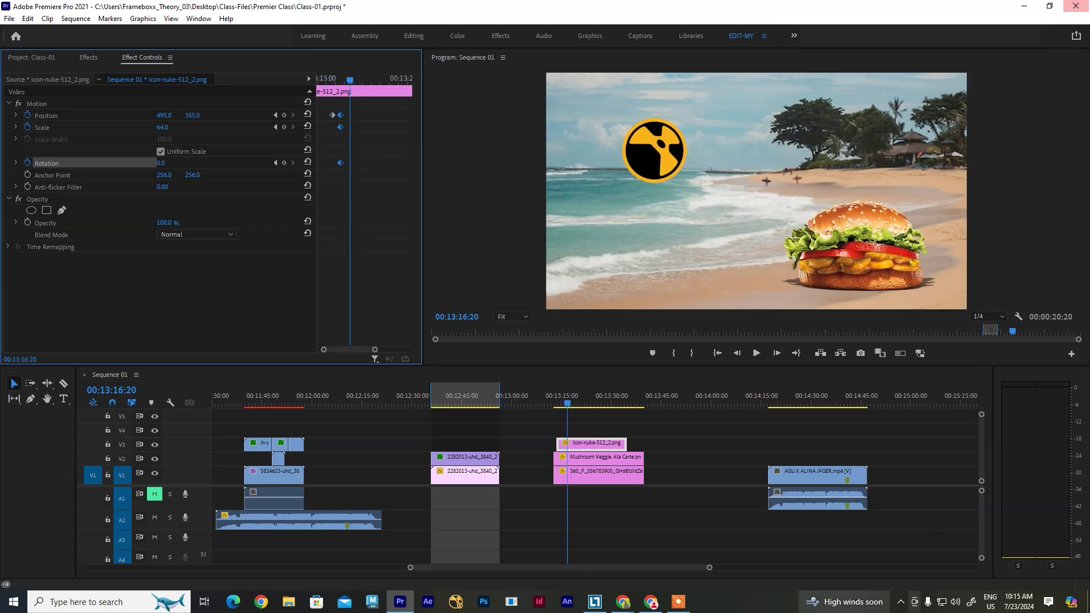
Apply Ease In temporal interpolation to the nuke icon's ending Position, Scale and Rotation keyframes
mouse_move(840, 601)
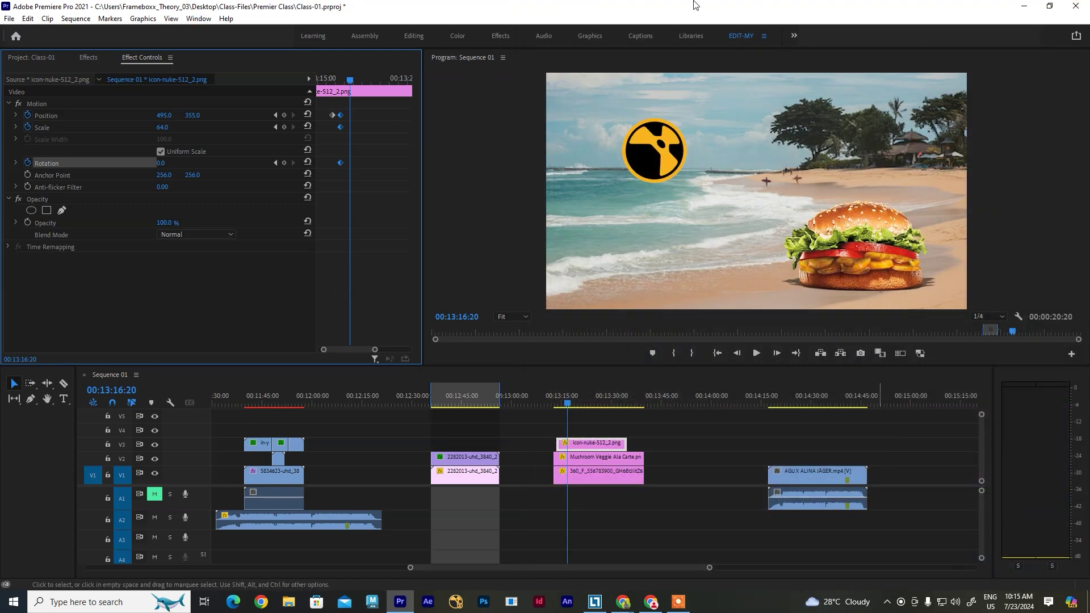
right_click(341, 118)
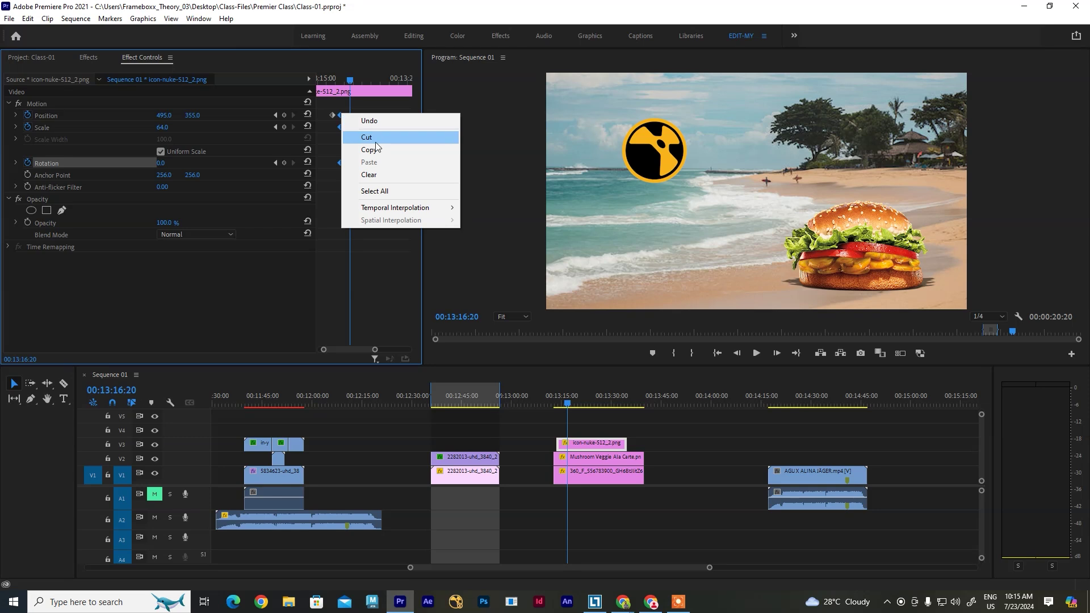
mouse_move(397, 207)
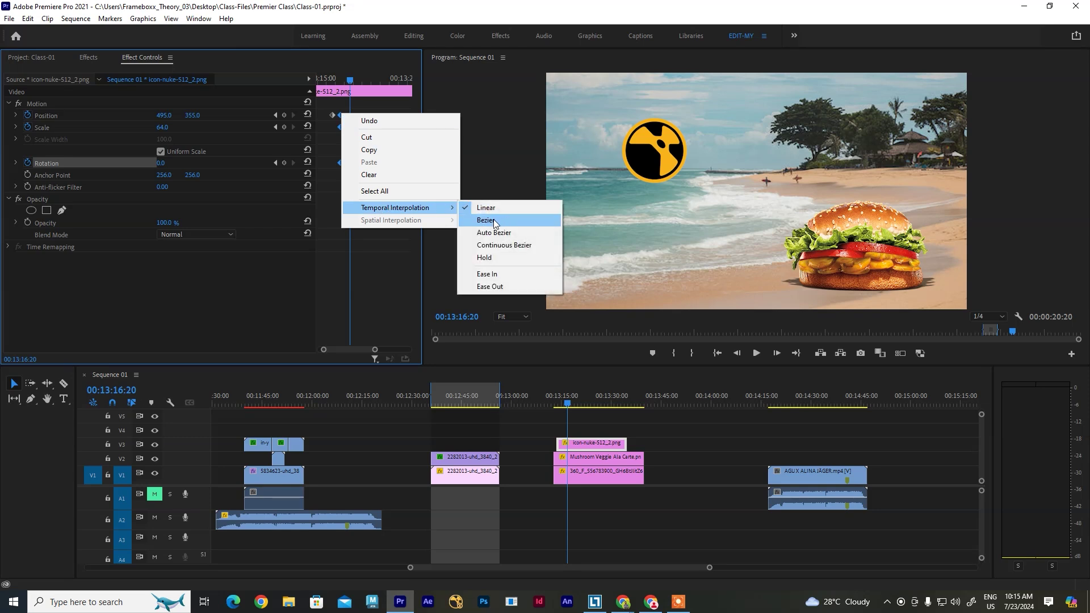
left_click(487, 274)
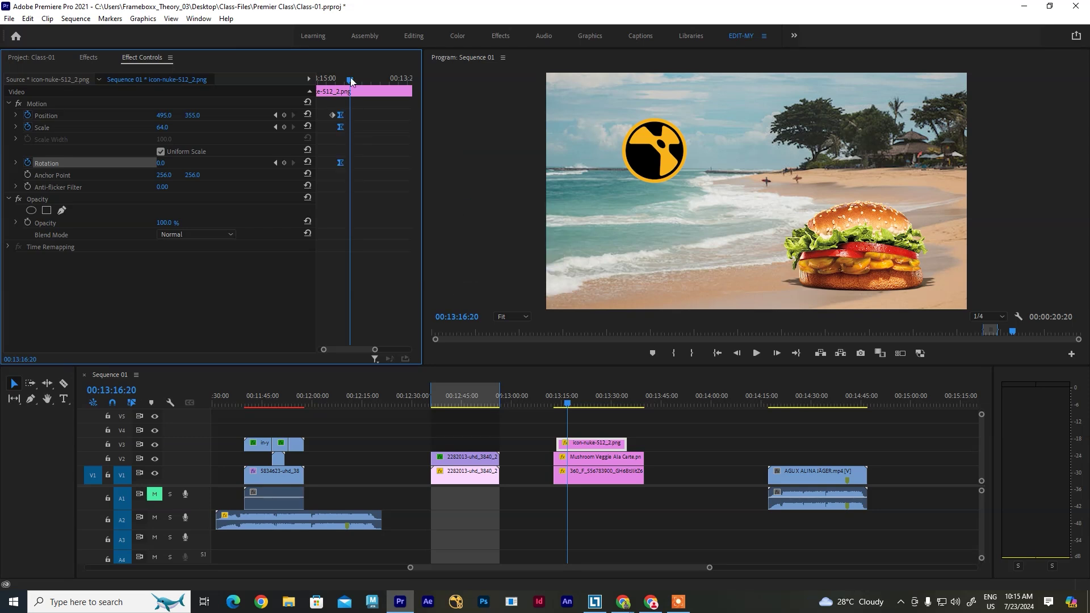
Move the eased ending keyframes slightly closer to the first Position keyframe and play back the rise
left_click(329, 80)
key("space")
key("space")
left_click(329, 80)
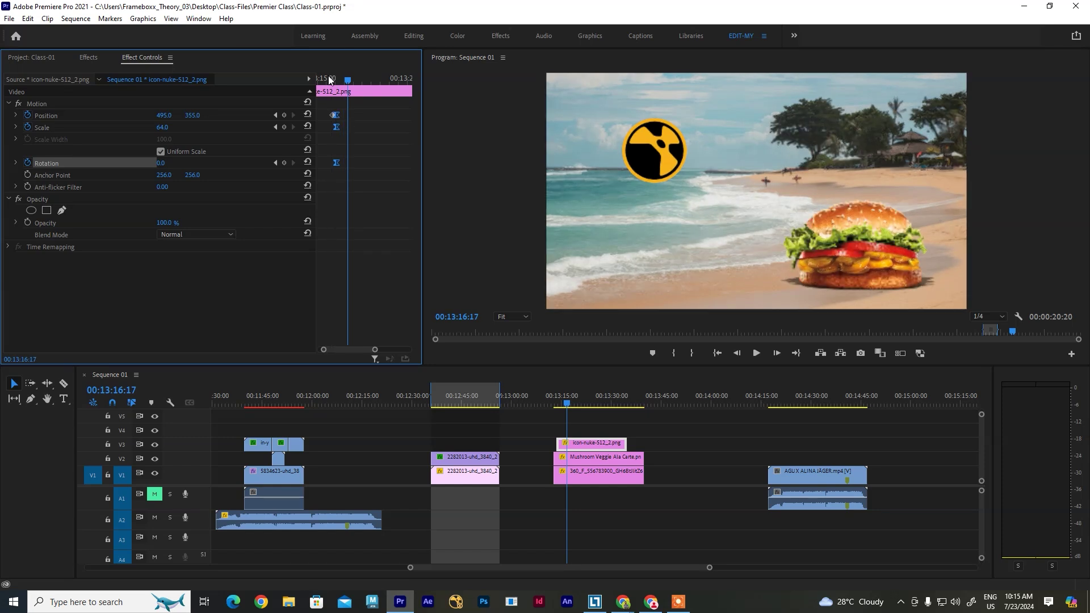
key("space")
key("space")
Add holding Position, Scale and Rotation keyframes to the nuke icon at 00:13:16:14
mouse_move(350, 79)
left_mouse_down()
mouse_move(359, 78)
mouse_move(345, 82)
left_mouse_up()
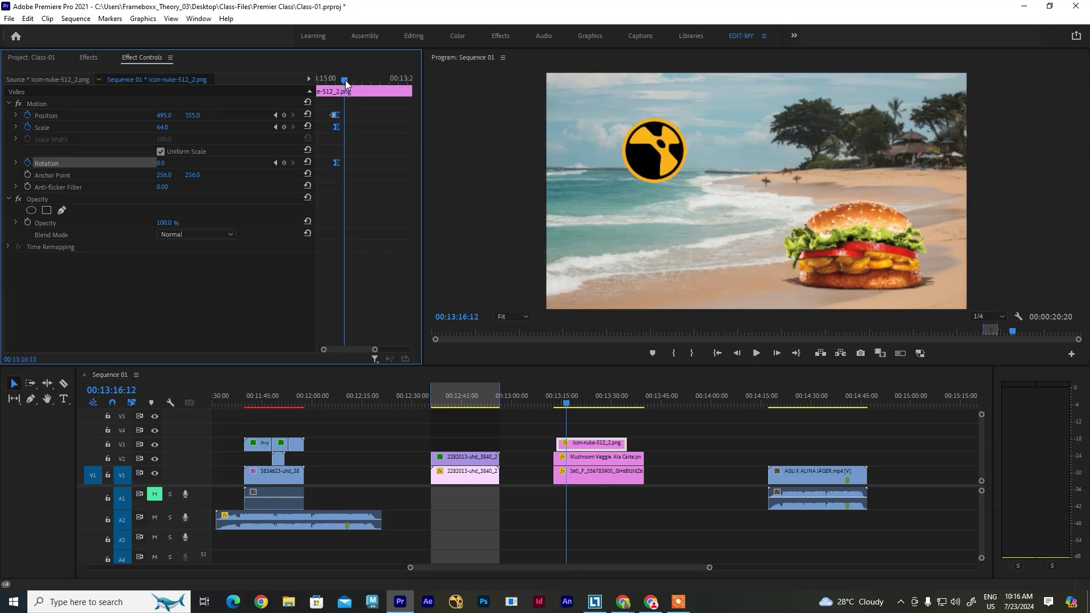
key("Right")
key("Right")
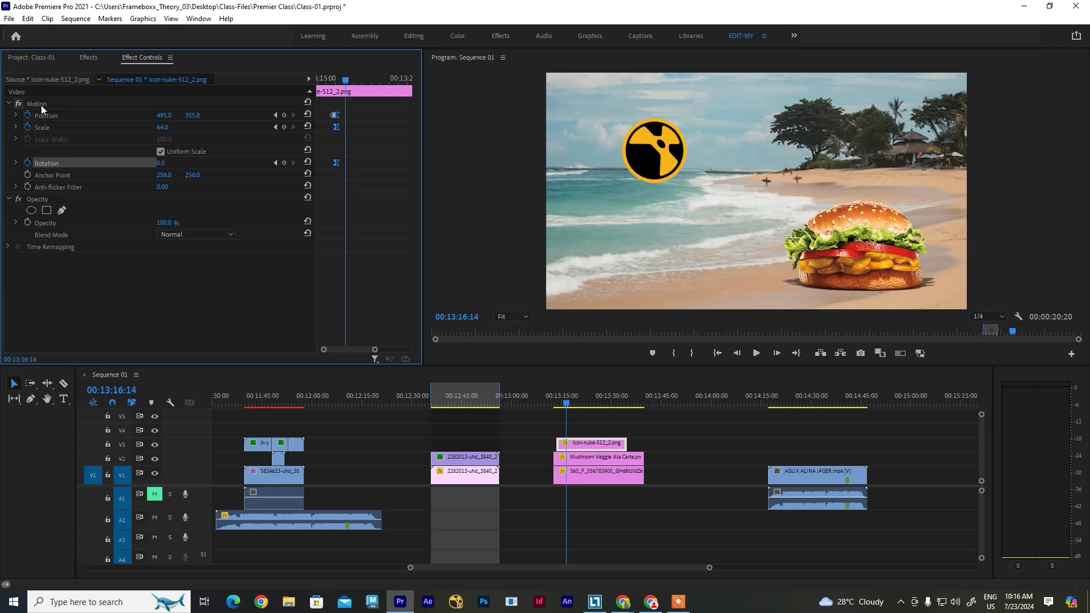
left_click(285, 116)
left_click(285, 126)
left_click(285, 164)
At 00:13:16:20, set the icon's rotation to -16° and position to 458, 378, and add a Scale keyframe
left_click_drag(345, 82, 350, 81)
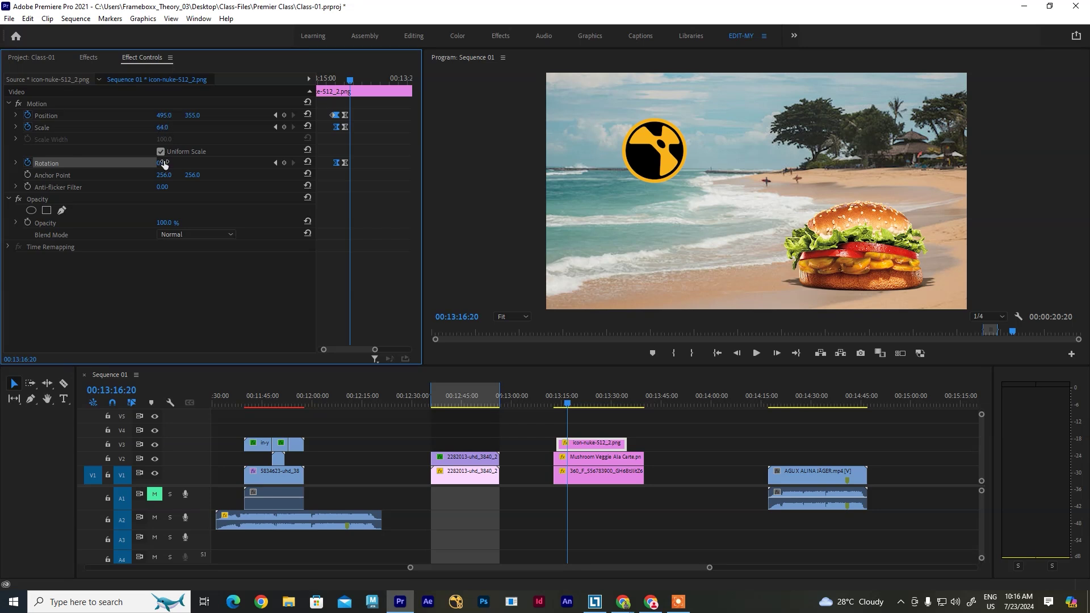
left_click_drag(161, 166, 152, 166)
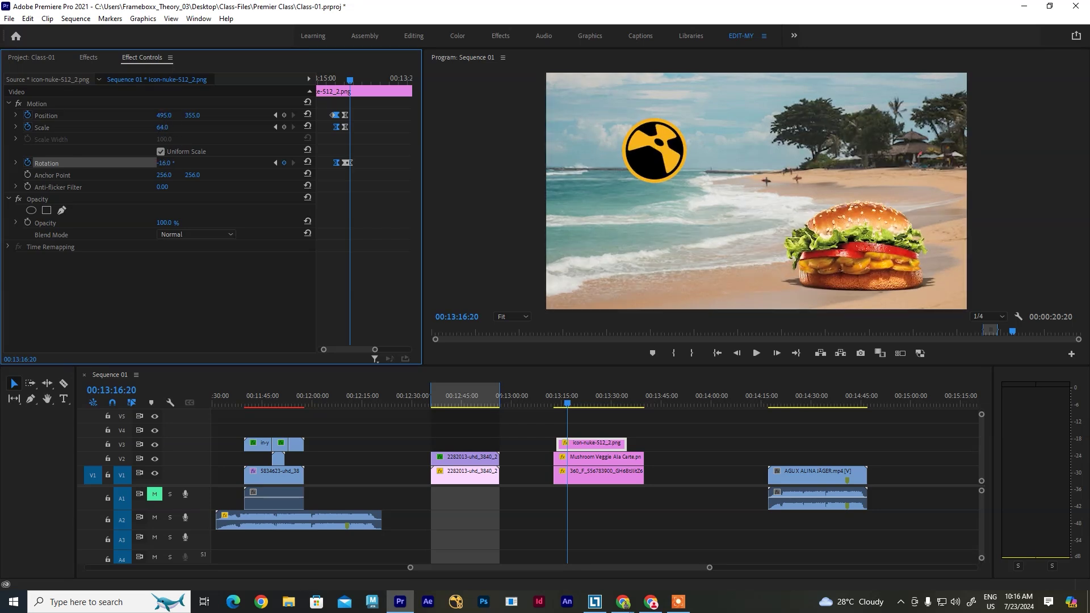
left_click_drag(164, 115, 199, 115)
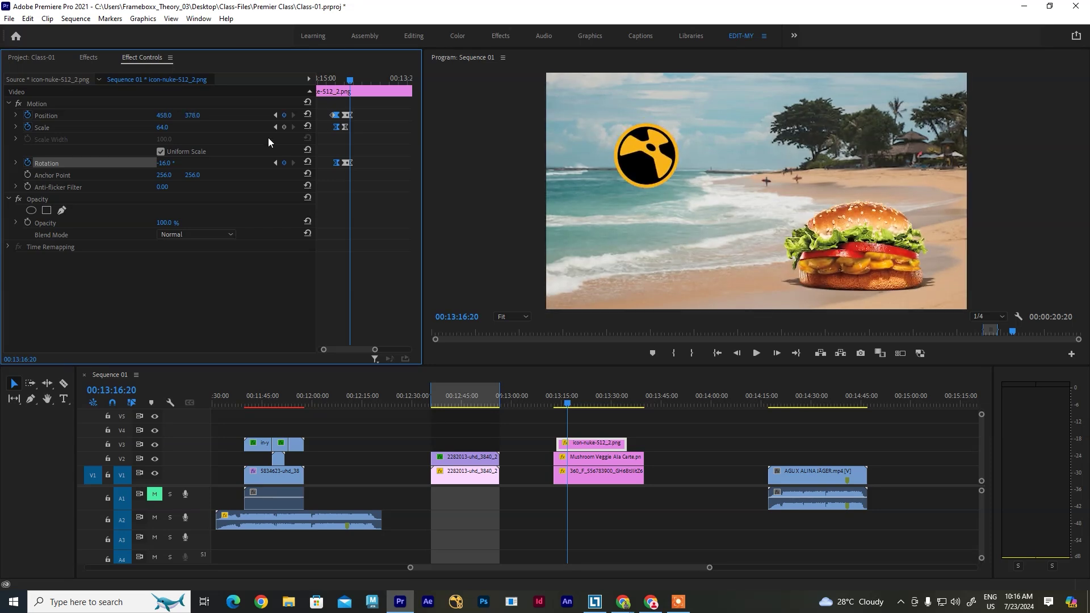
left_click(283, 127)
At 00:13:17:01, keyframe the icon's position at 495, 339 and its rotation at 8°
left_click_drag(349, 81, 353, 81)
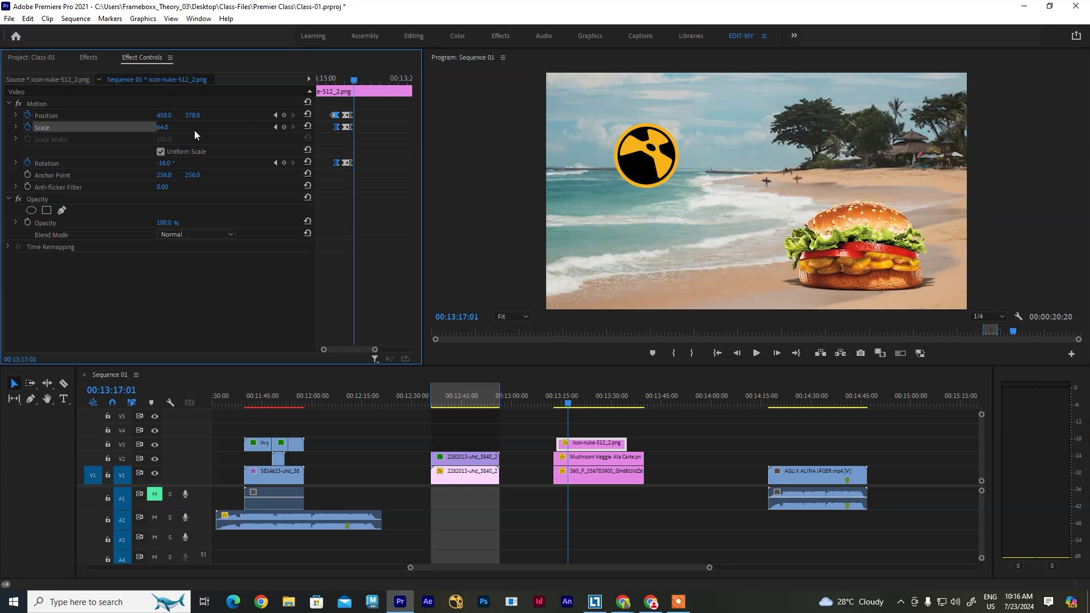
left_click_drag(163, 118, 183, 118)
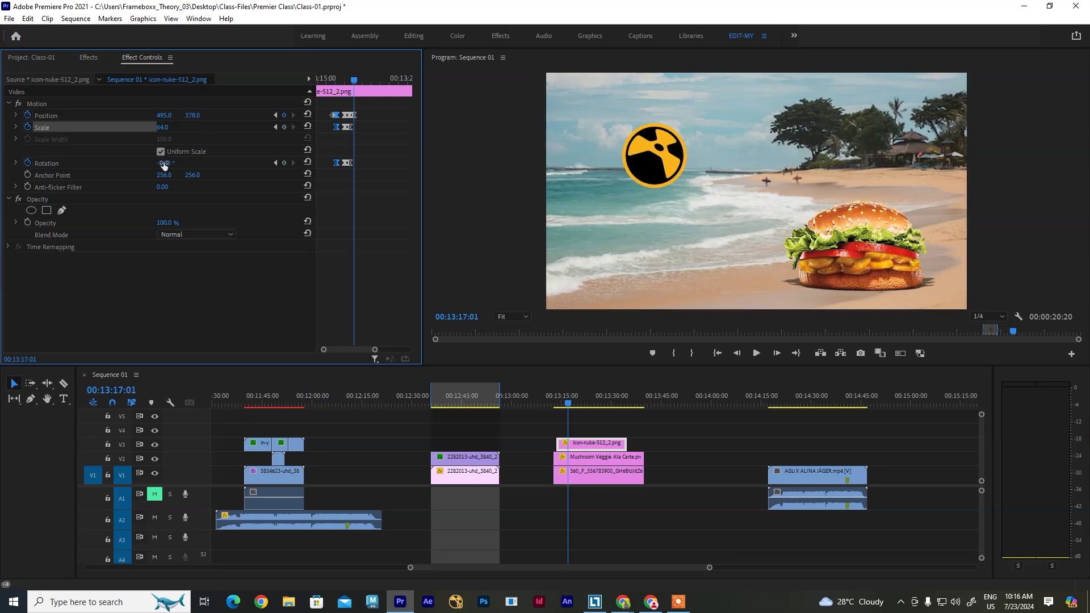
left_click_drag(163, 163, 175, 163)
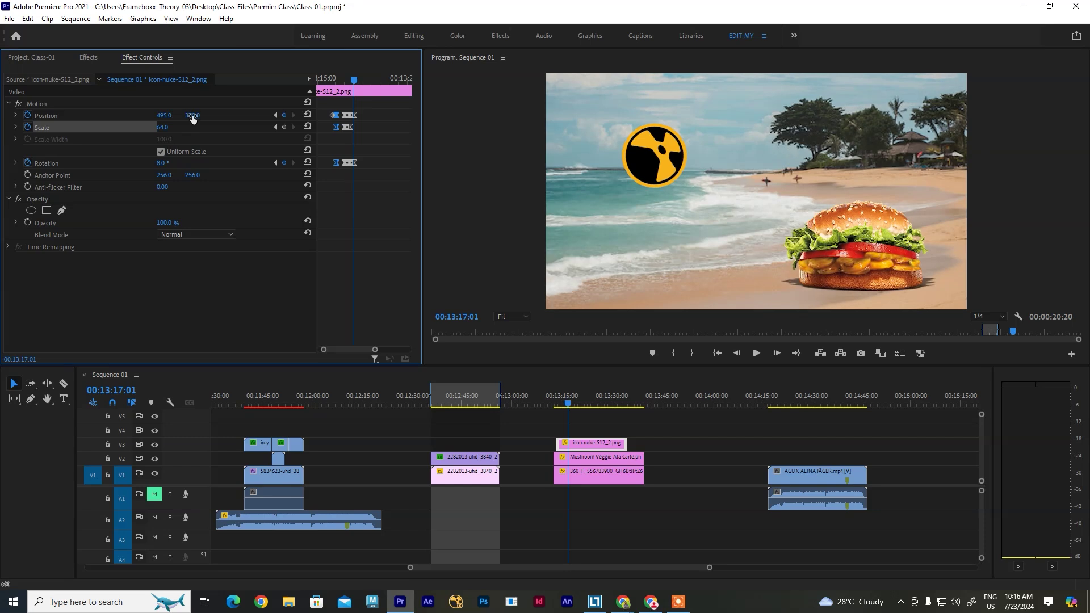
left_click_drag(193, 115, 177, 116)
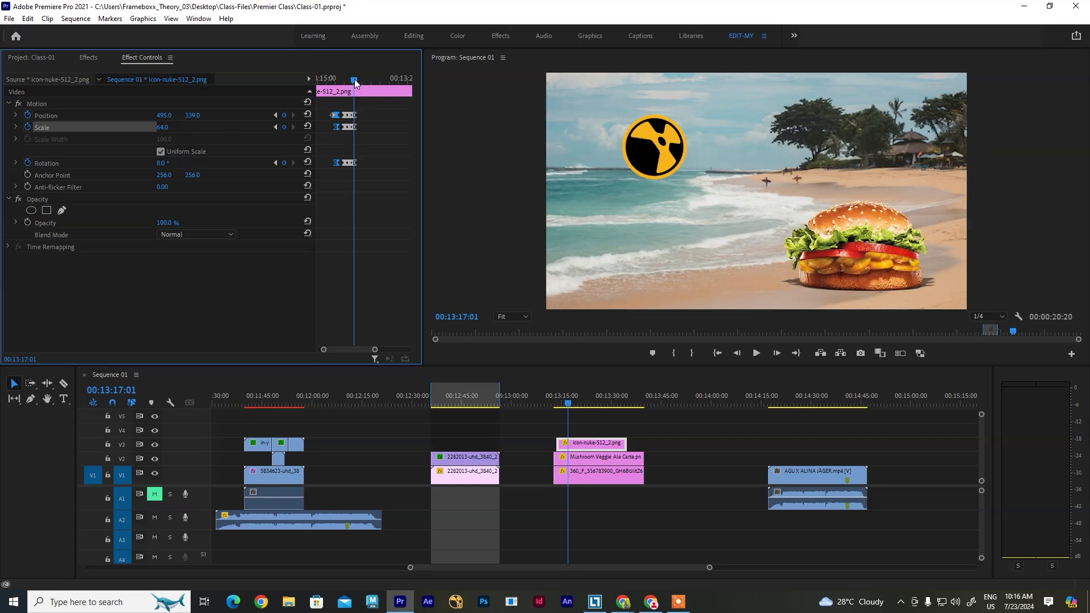
Set the temporal interpolation of the last three groups of Position, Scale and Rotation keyframes to Linear and play back the motion
scroll(358, 91, "up", 2)
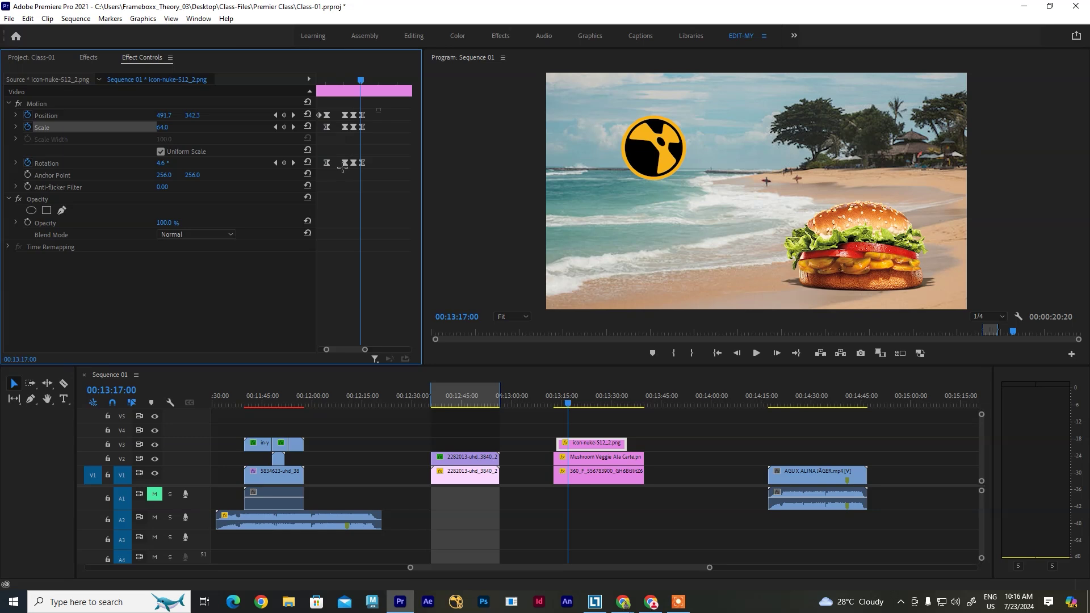
right_click(361, 164)
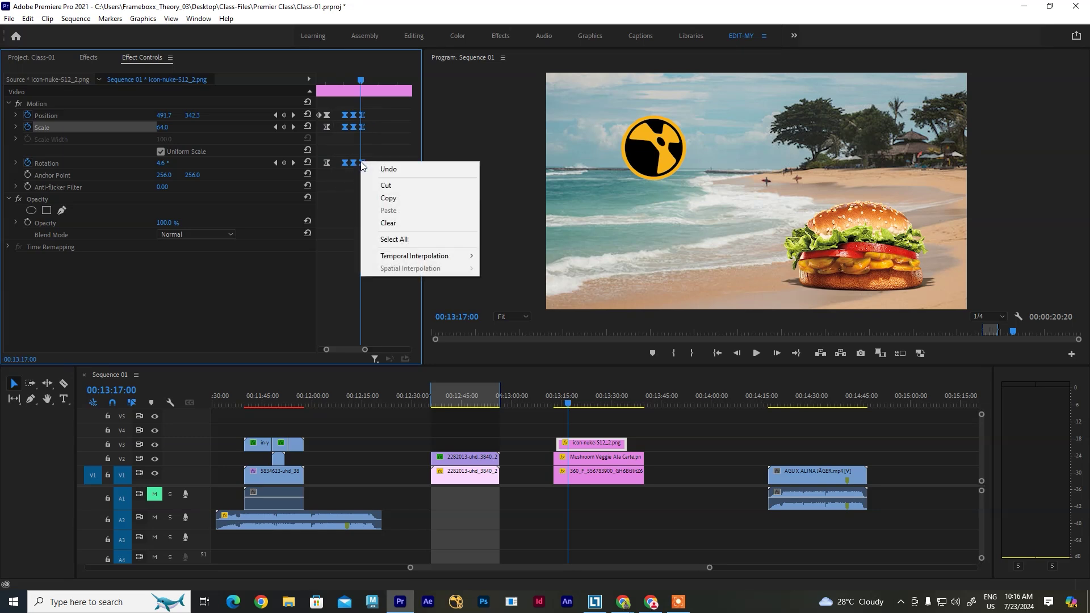
mouse_move(432, 255)
left_click(523, 256)
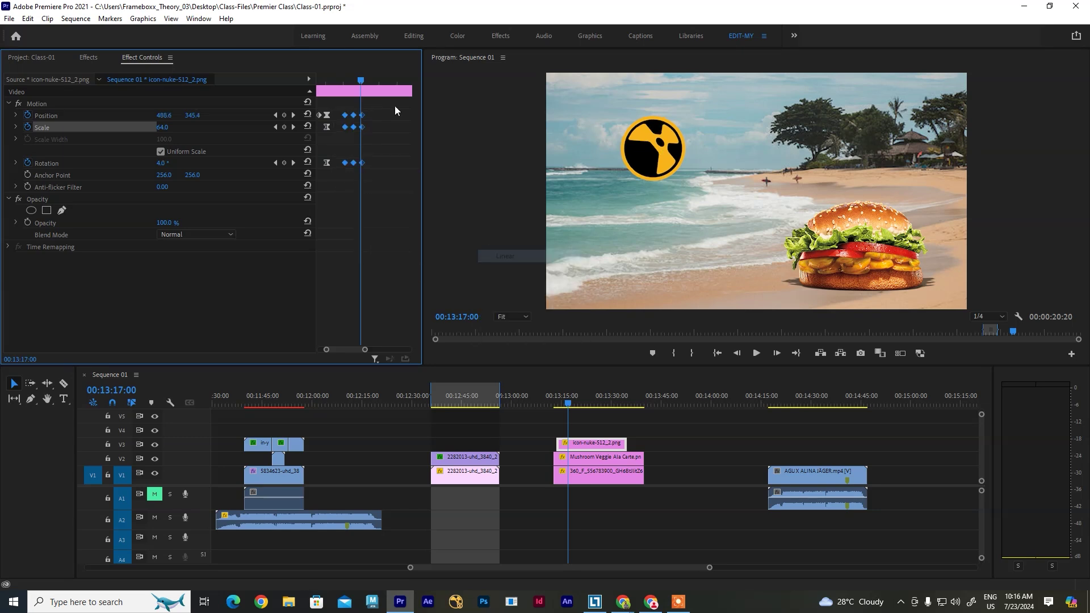
left_click_drag(361, 82, 307, 75)
key("space")
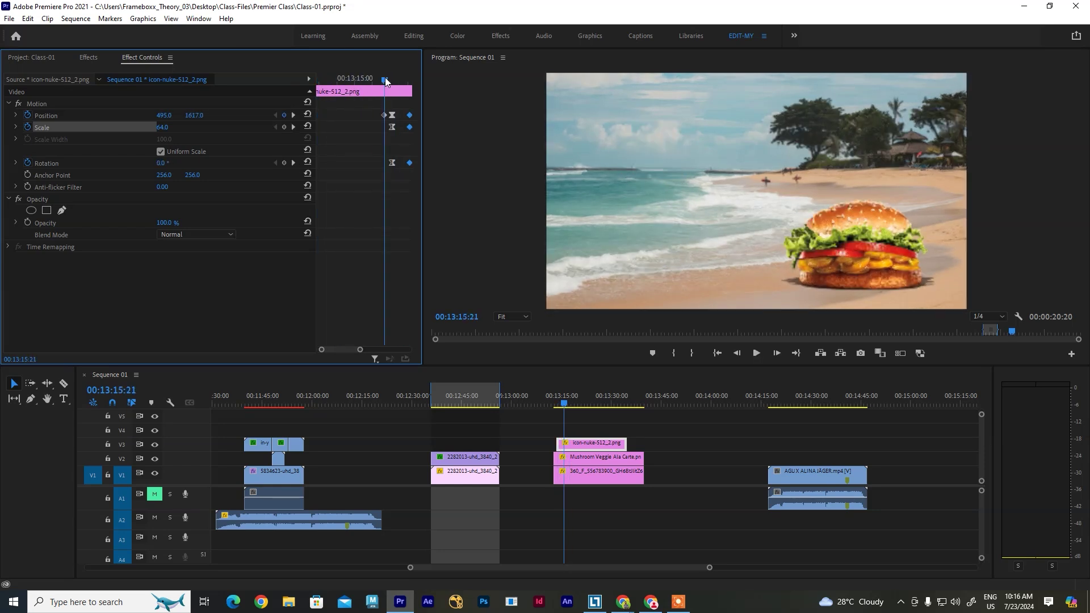
Change the keyframes at 00:13:17:01 to a rotation of 34° and a horizontal position of 528
mouse_move(385, 77)
left_mouse_down()
mouse_move(359, 78)
mouse_move(380, 78)
left_mouse_up()
key("equal")
left_click(294, 114)
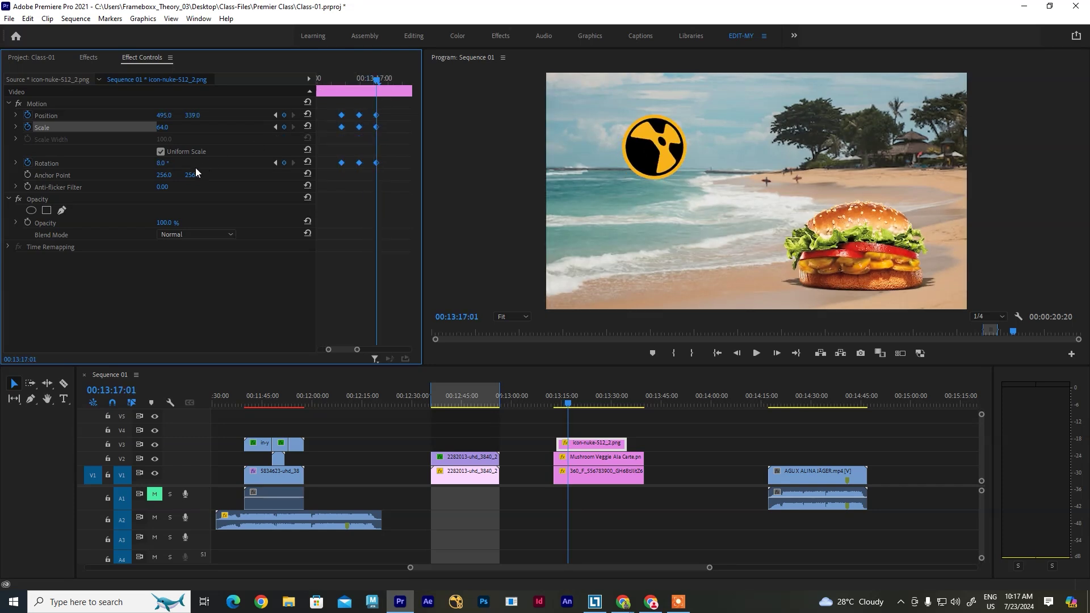
left_click_drag(163, 163, 168, 163)
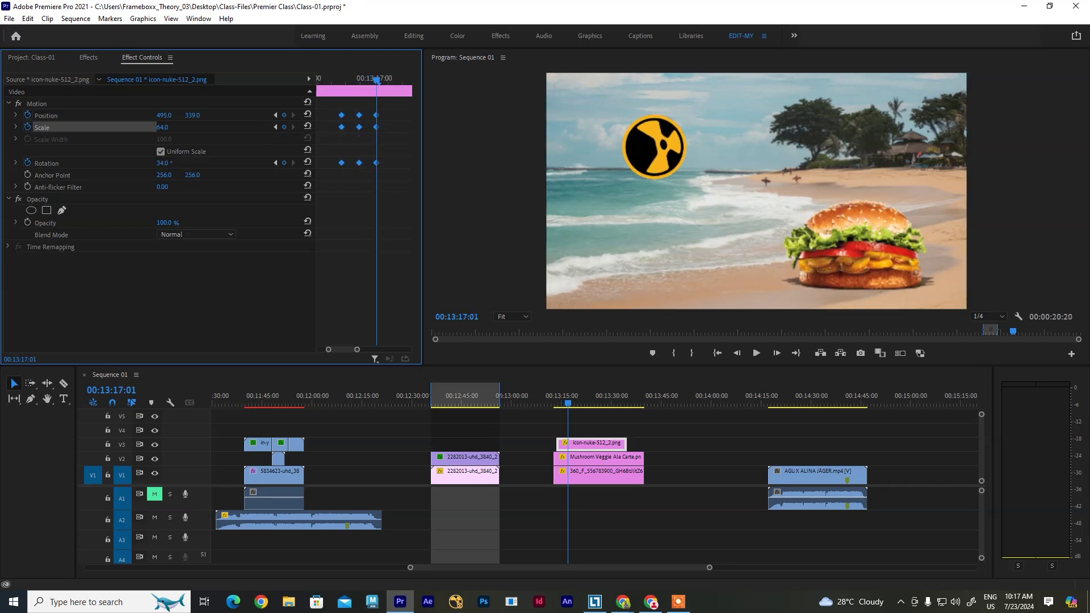
mouse_move(376, 82)
left_mouse_down()
mouse_move(343, 91)
mouse_move(377, 96)
left_mouse_up()
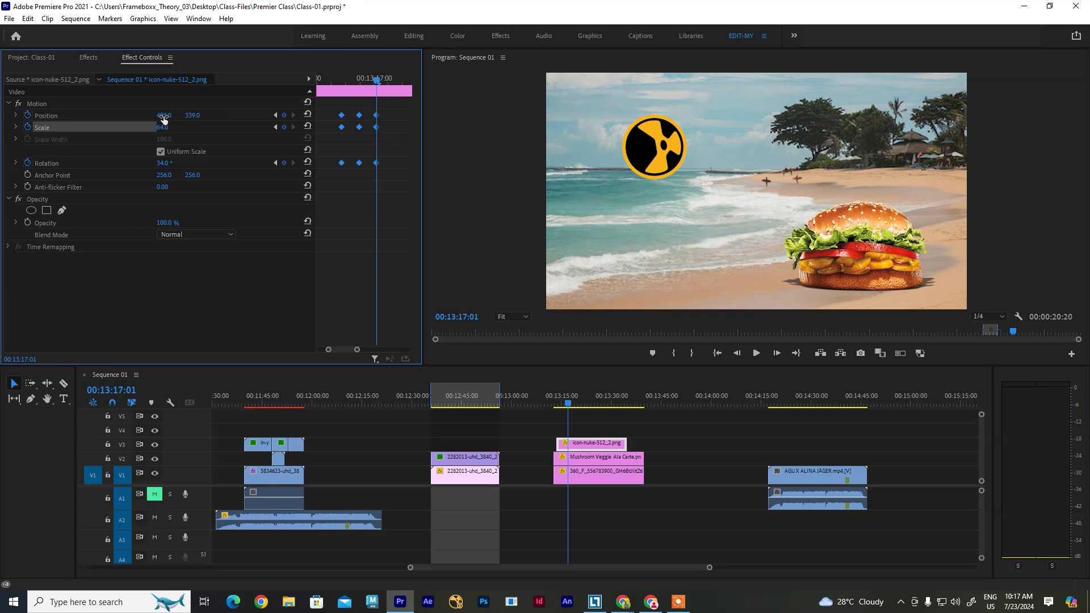
left_click_drag(164, 117, 188, 117)
left_click_drag(377, 81, 374, 110)
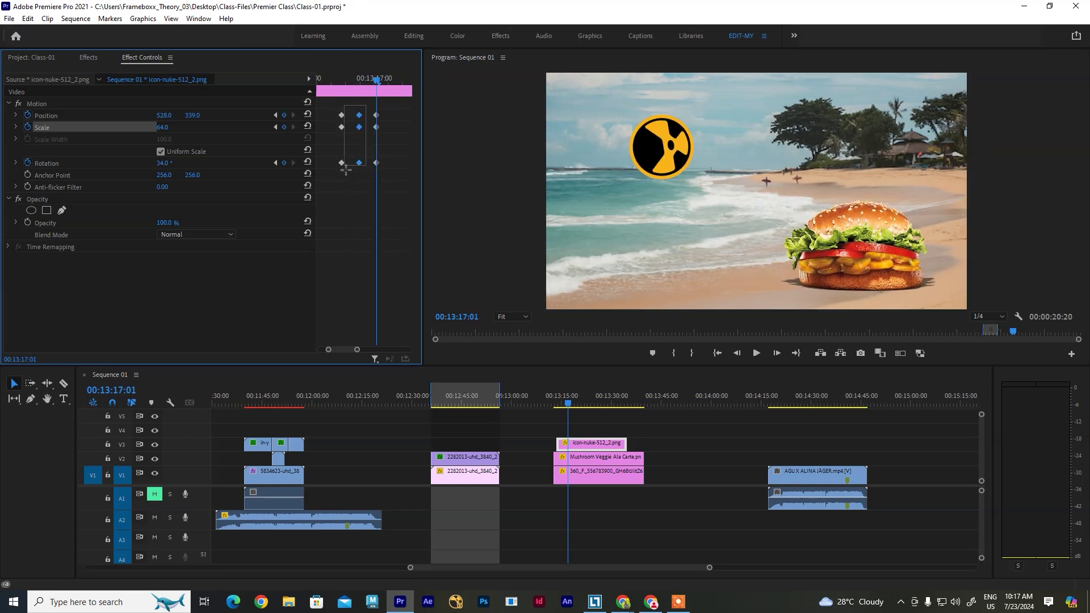
Move the second and third wobble keyframe groups closer to the first, and set all three groups to Continuous Bezier temporal interpolation
left_click_drag(361, 170, 353, 168)
left_click_drag(389, 109, 365, 161)
left_click_drag(331, 107, 373, 180)
right_click(365, 161)
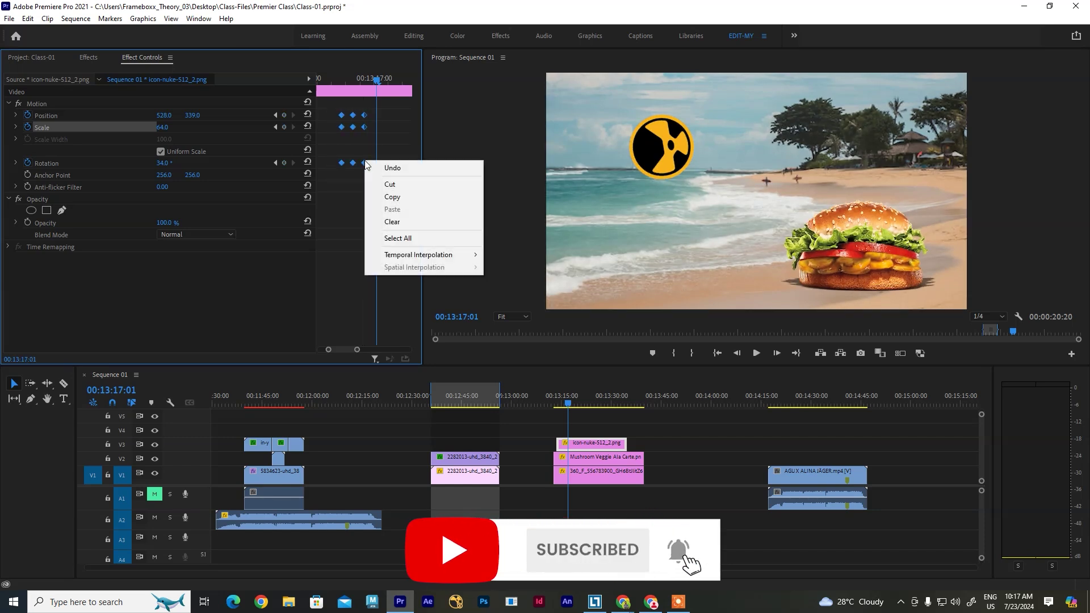
mouse_move(431, 255)
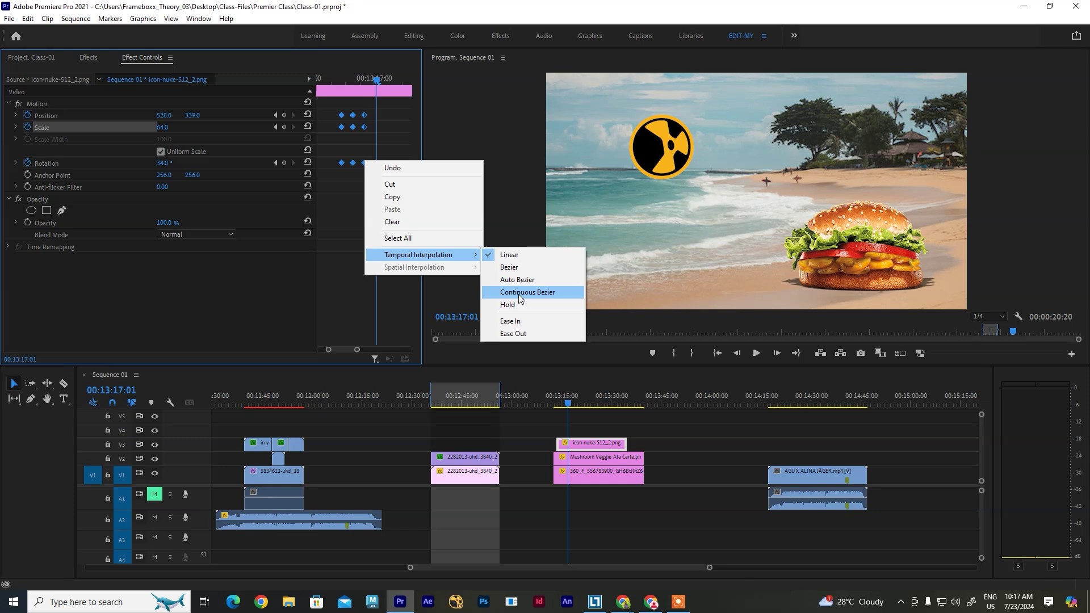
left_click(518, 294)
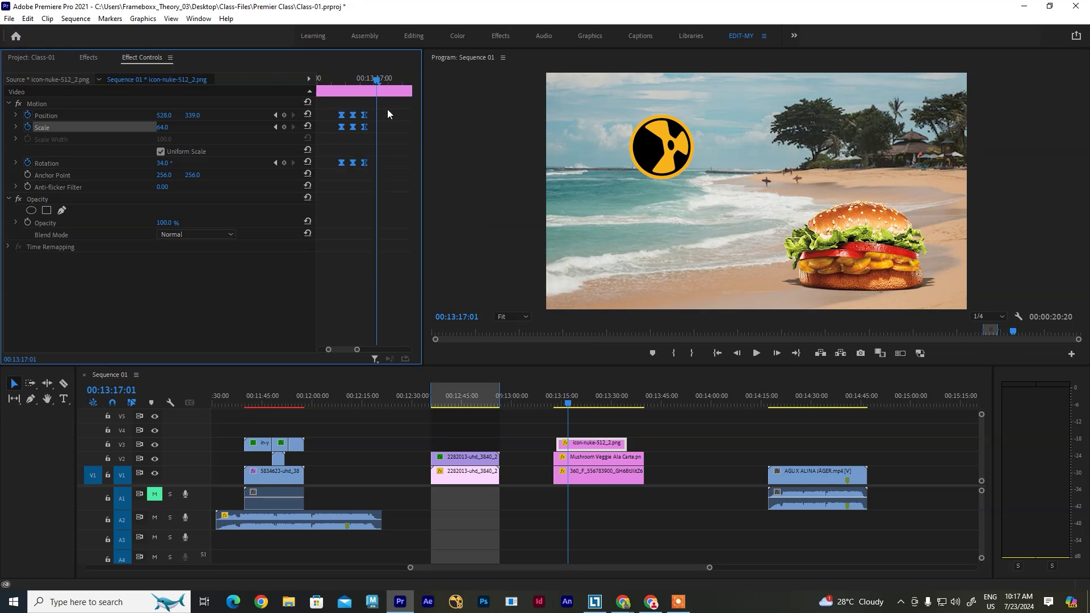
Paste copies of the three wobble keyframe groups twice after the existing ones and play back the repeated wobble
left_click_drag(379, 86, 402, 79)
key("ctrl+v")
key("ctrl+v")
scroll(350, 347, "up", 2)
key("backslash")
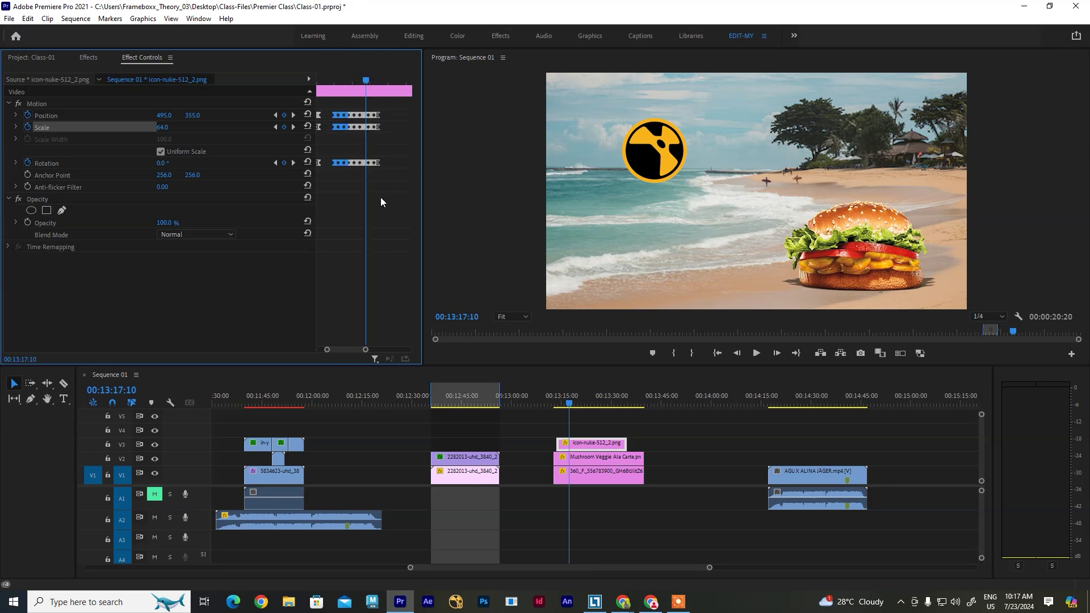
left_click_drag(363, 78, 318, 81)
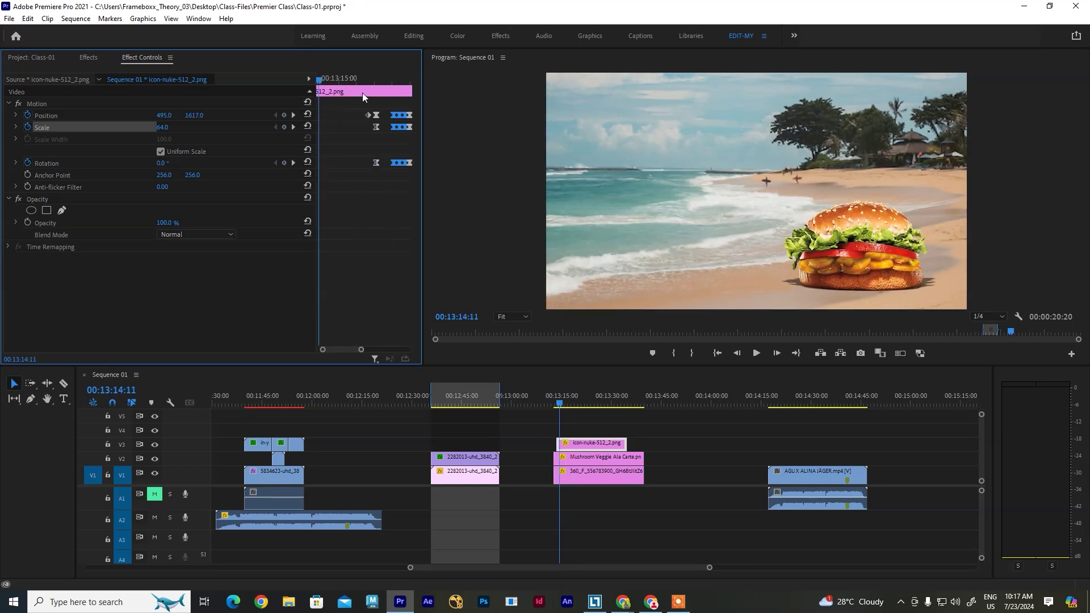
key("space")
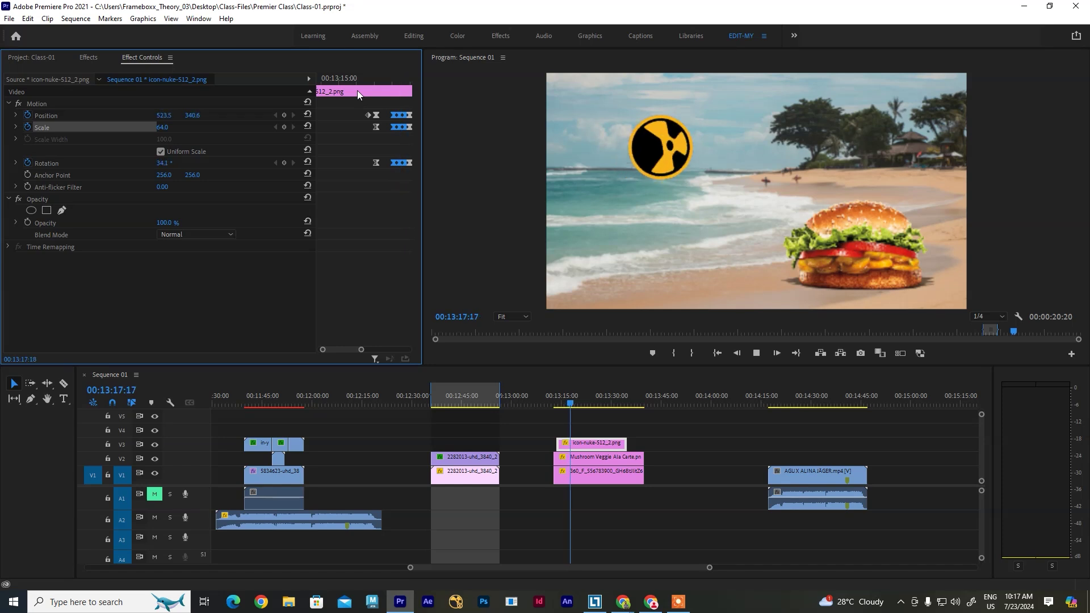
Undo the pasted keyframes and the Continuous Bezier interpolation, and restore the wider spacing of the three wobble keyframe groups
left_click(391, 81)
left_click_drag(394, 83, 403, 83)
scroll(397, 97, "down", 5)
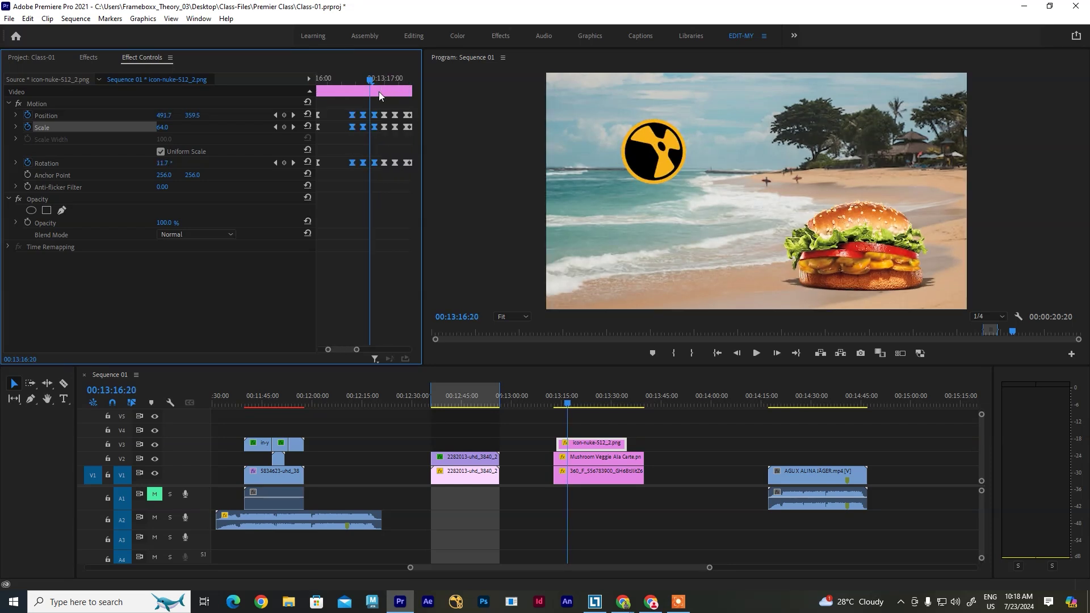
scroll(393, 106, "up", 3)
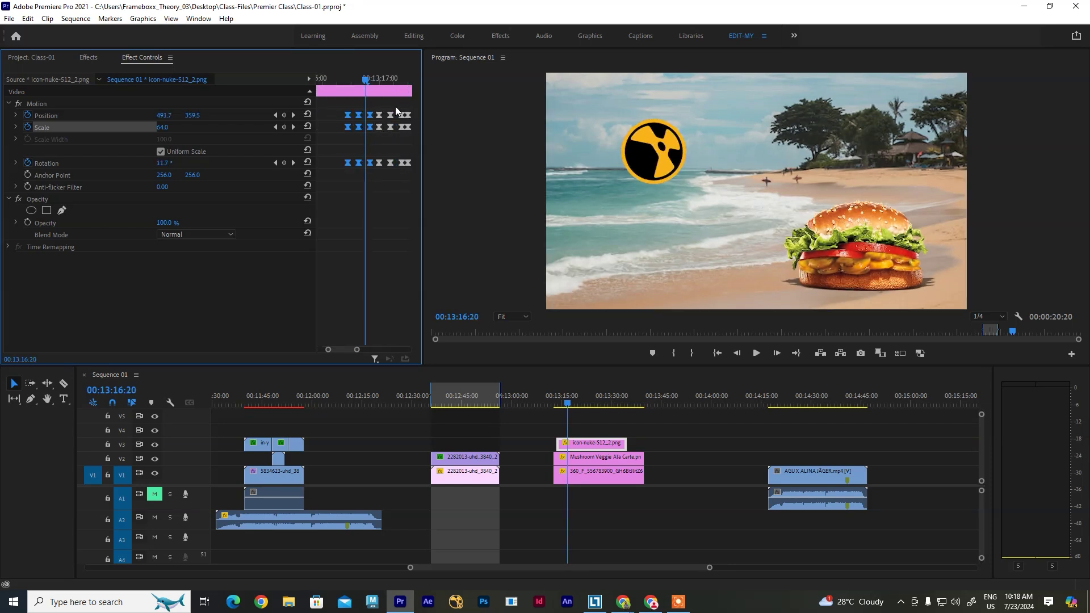
key("ctrl+z")
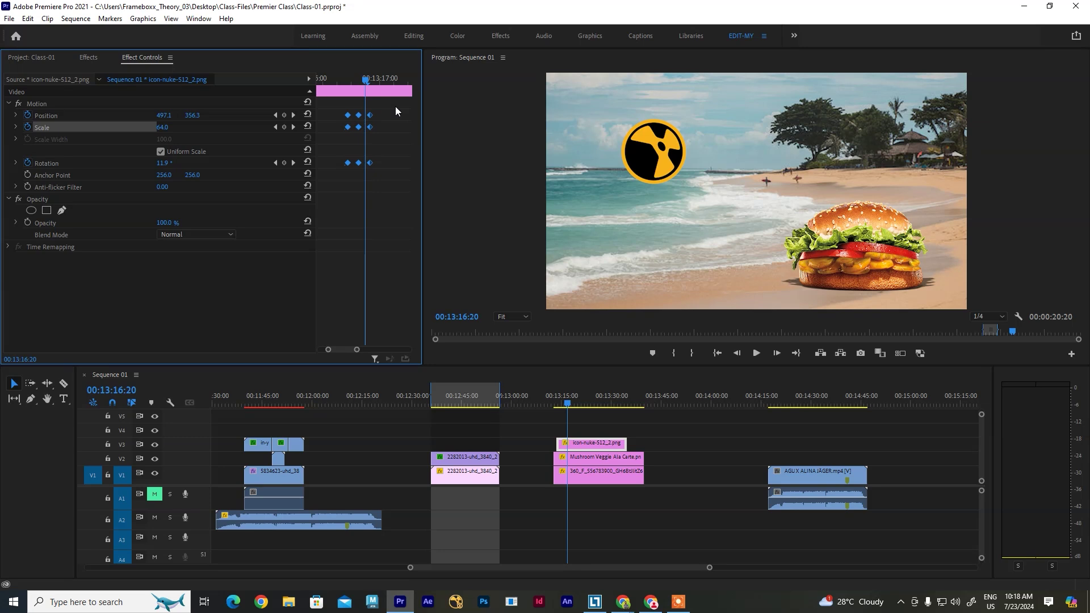
left_click_drag(377, 110, 383, 164)
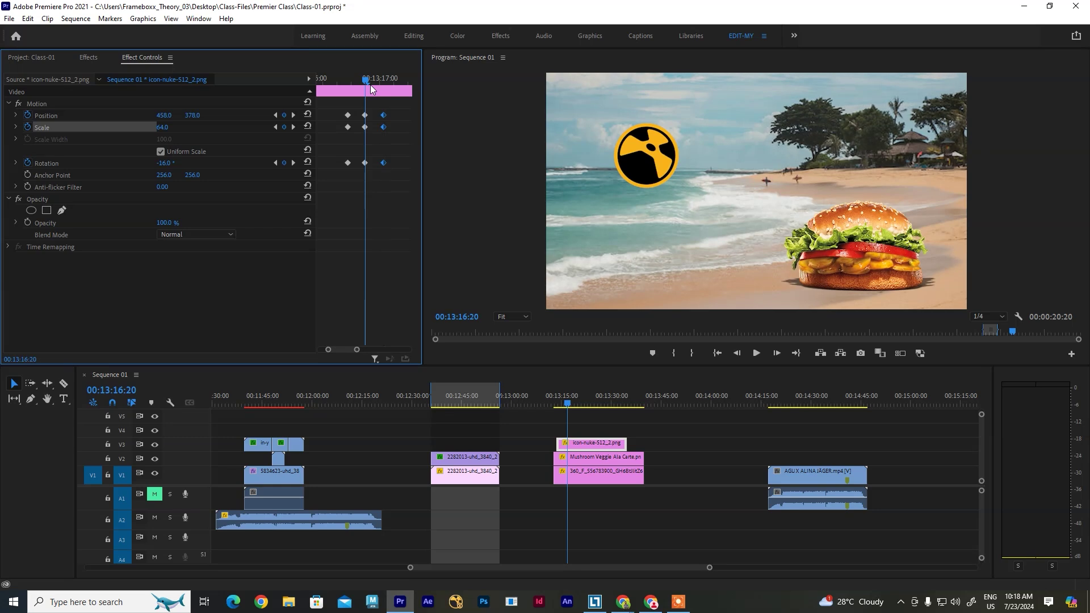
Play back the icon's wobble and step through its keyframes between 00:13:16:14 and 00:13:16:20
left_click(349, 91)
key("space")
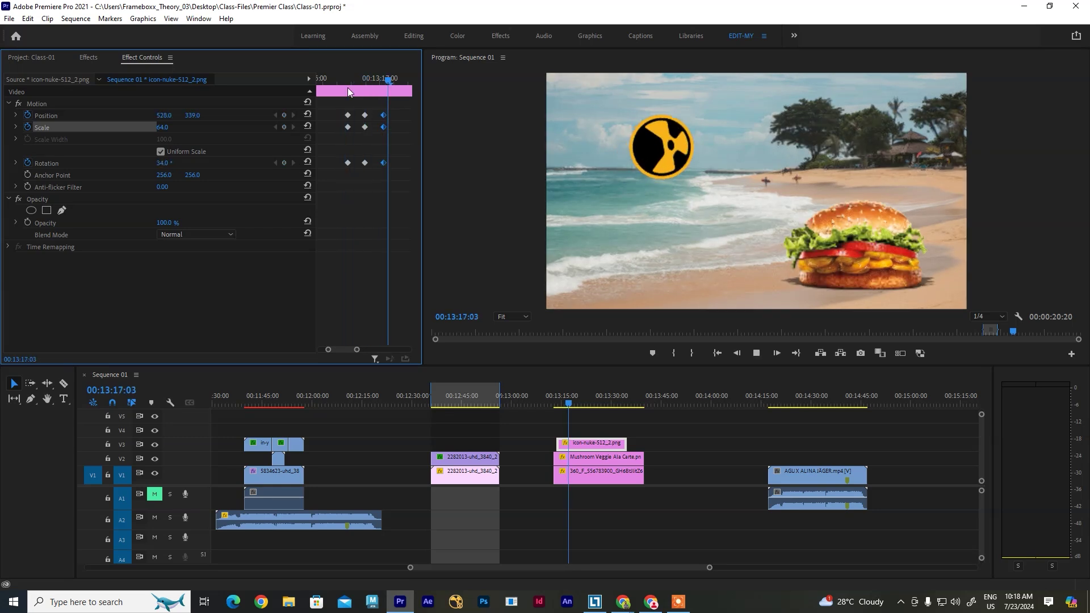
left_click(353, 84)
mouse_move(353, 84)
left_mouse_down()
mouse_move(388, 80)
mouse_move(344, 84)
mouse_move(386, 85)
mouse_move(357, 92)
mouse_move(365, 85)
left_mouse_up()
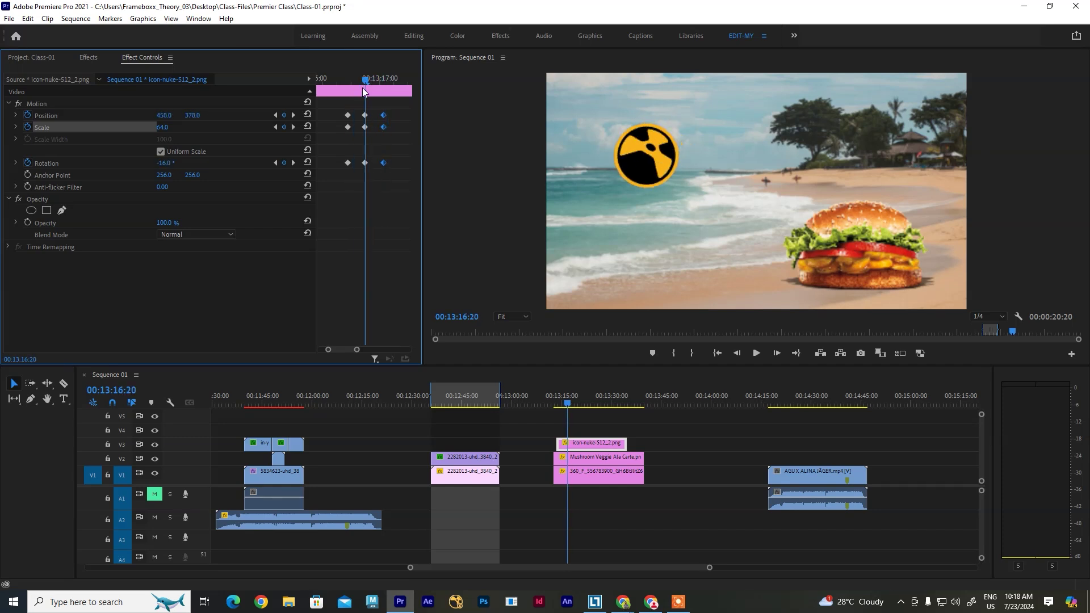
left_click(276, 128)
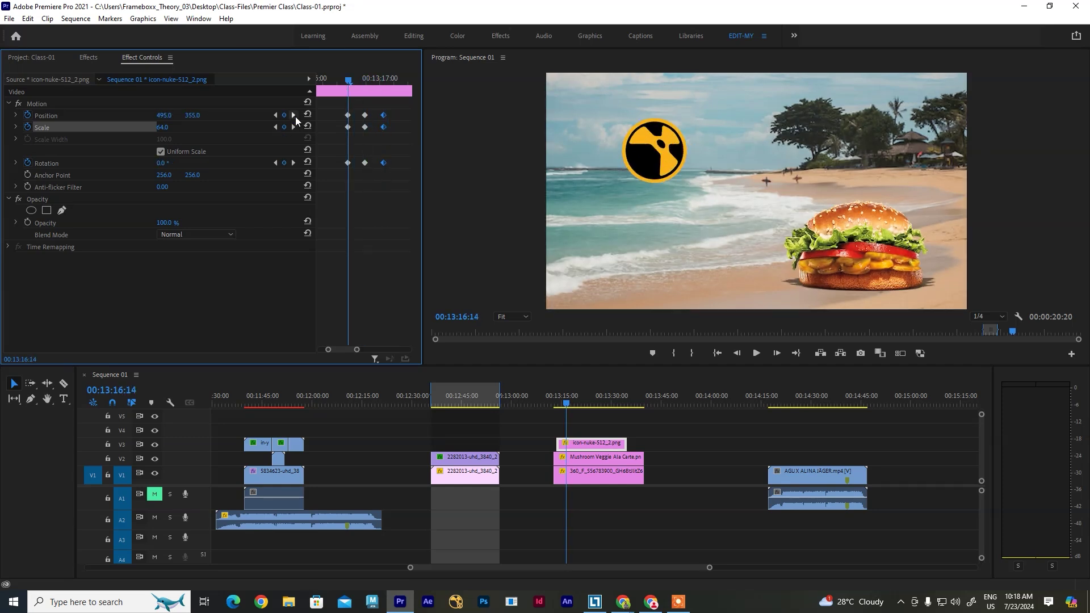
Adjust the nuke icon's Position at the second and third wobble keyframe groups, setting Y to 317 and 376
left_click(294, 116)
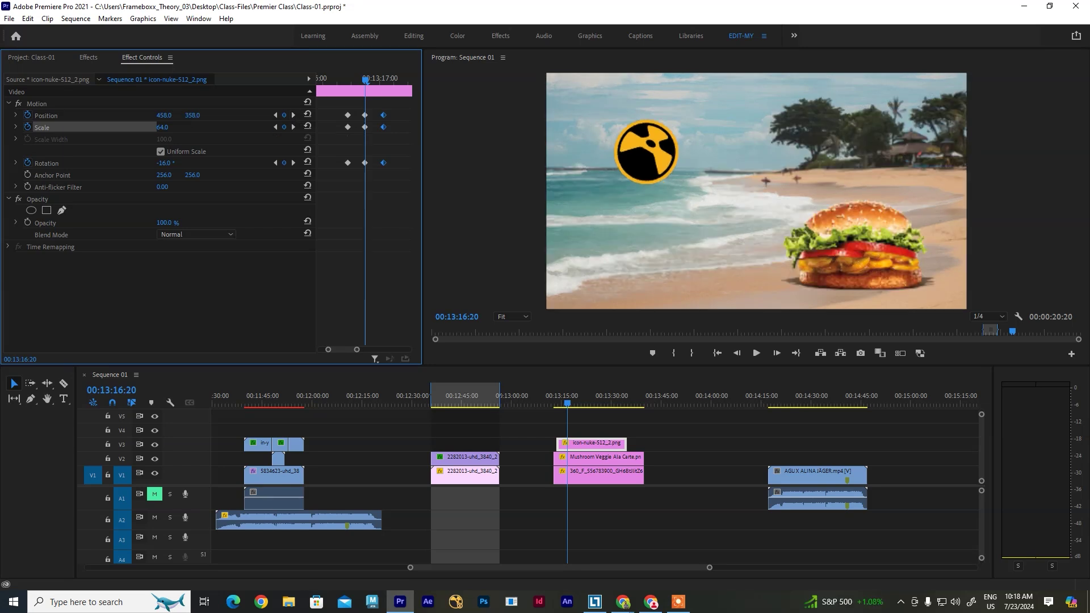
left_click_drag(360, 82, 382, 85)
left_click(294, 116)
left_click_drag(193, 119, 197, 119)
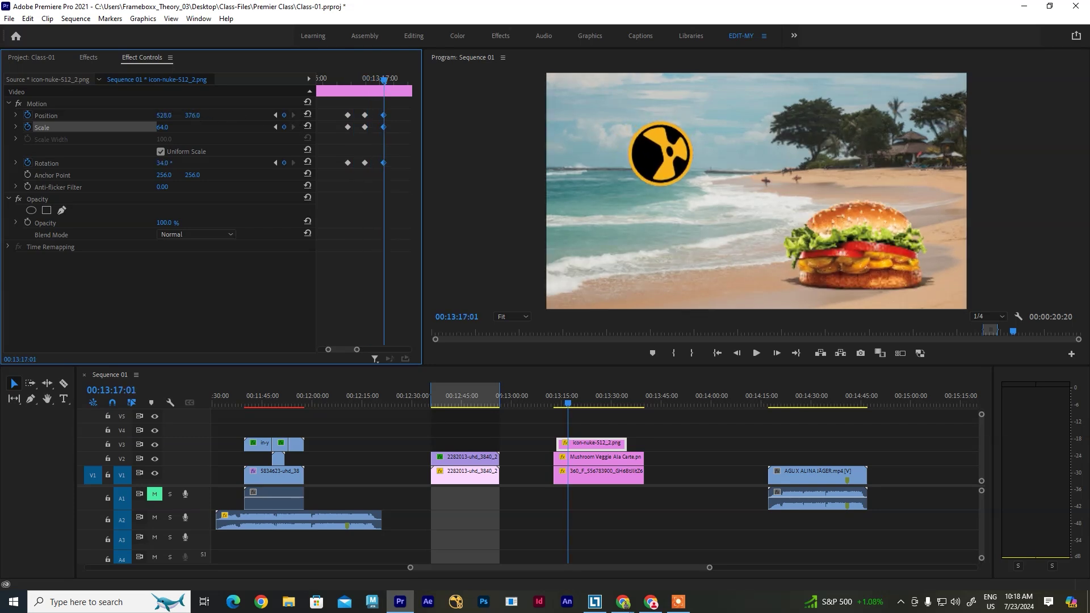
left_click_drag(171, 117, 149, 117)
Paste a copy of the second wobble keyframe group at 00:13:17:07 and play back the wobble
mouse_move(379, 84)
left_mouse_down()
mouse_move(335, 79)
mouse_move(399, 80)
mouse_move(348, 93)
mouse_move(358, 83)
mouse_move(400, 86)
left_mouse_up()
key("space")
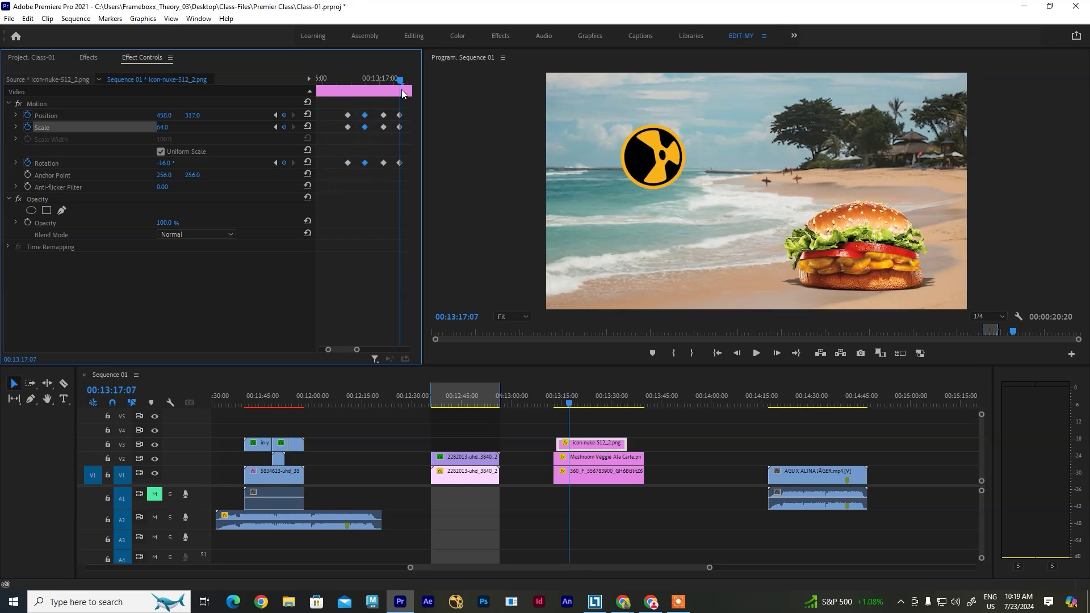
left_click_drag(400, 80, 376, 78)
key("space")
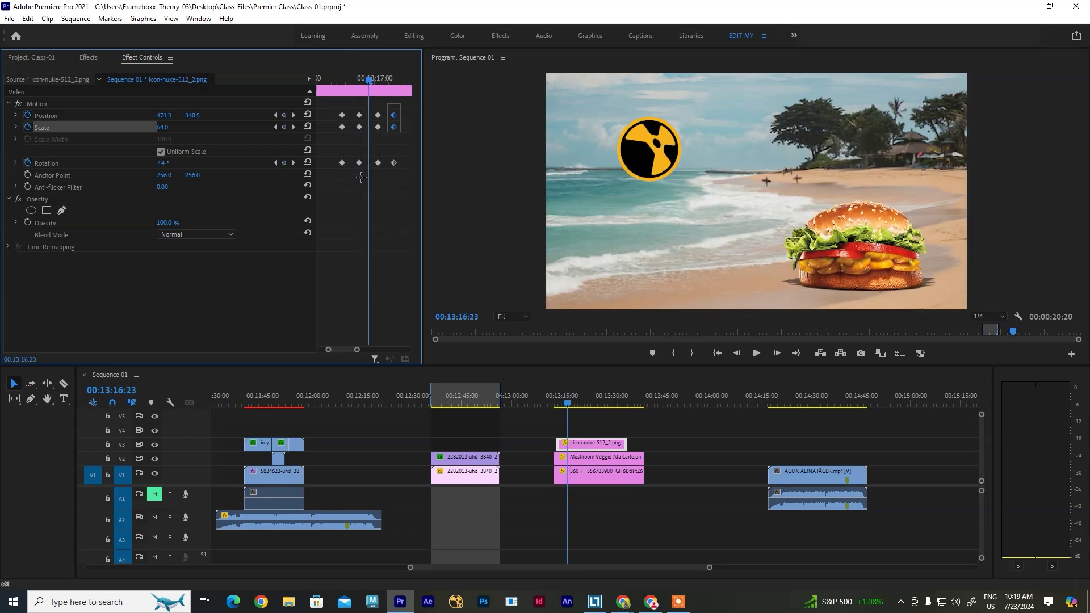
Space the four wobble keyframe groups farther apart, with the second at 00:13:16:23, and play back the slower wobble
left_click_drag(362, 163, 466, 160)
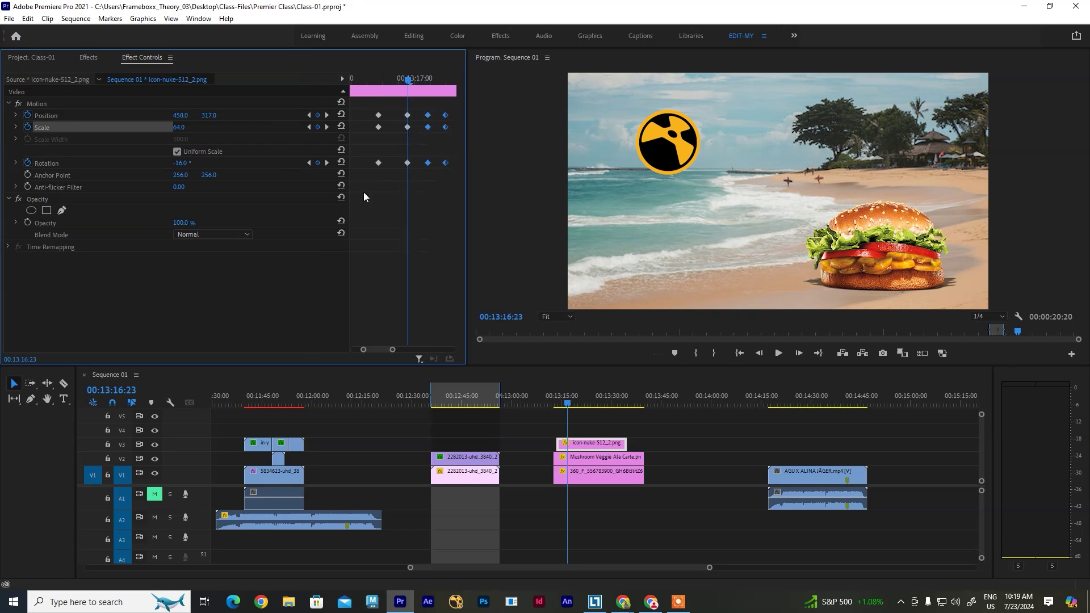
left_click_drag(350, 259, 245, 260)
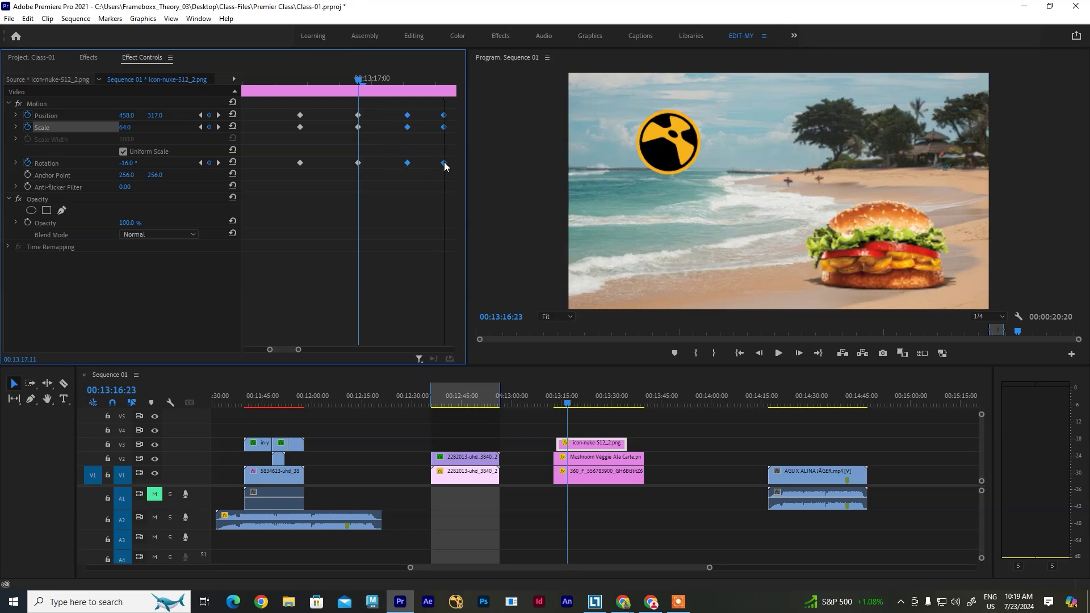
scroll(424, 206, "down", 2)
left_click_drag(394, 111, 386, 165)
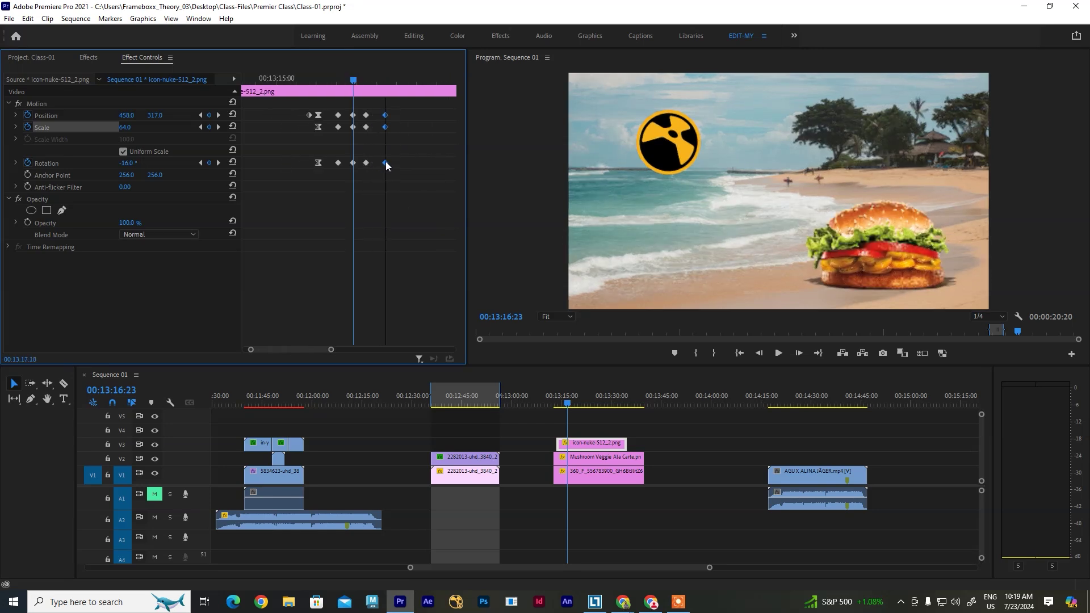
left_click(335, 83)
key("space")
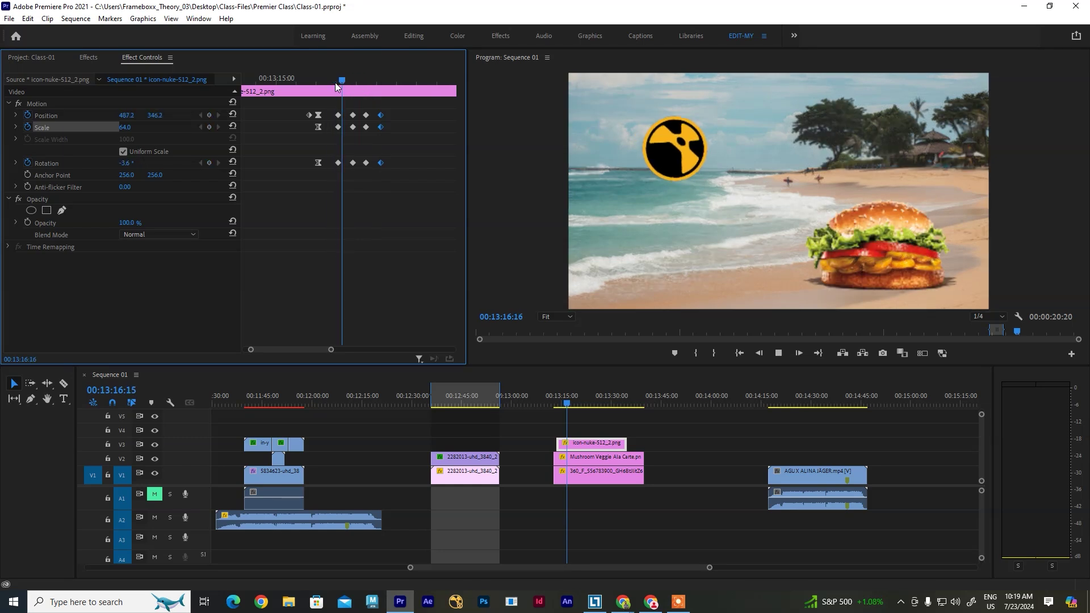
Set all four wobble keyframe groups to Continuous Bezier temporal interpolation and play back the smoothed motion
left_click(391, 107)
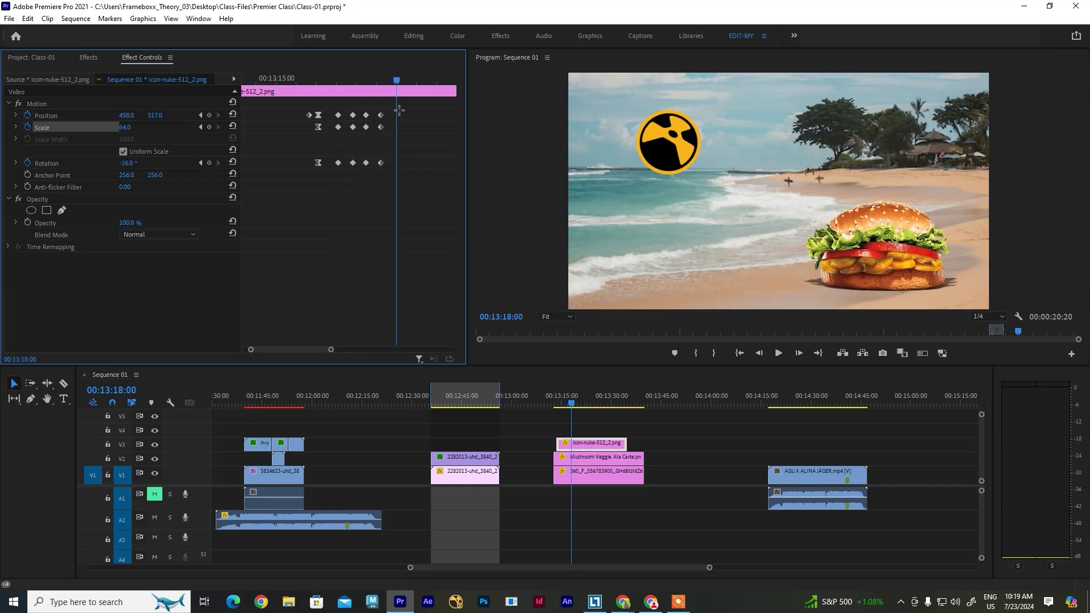
right_click(365, 164)
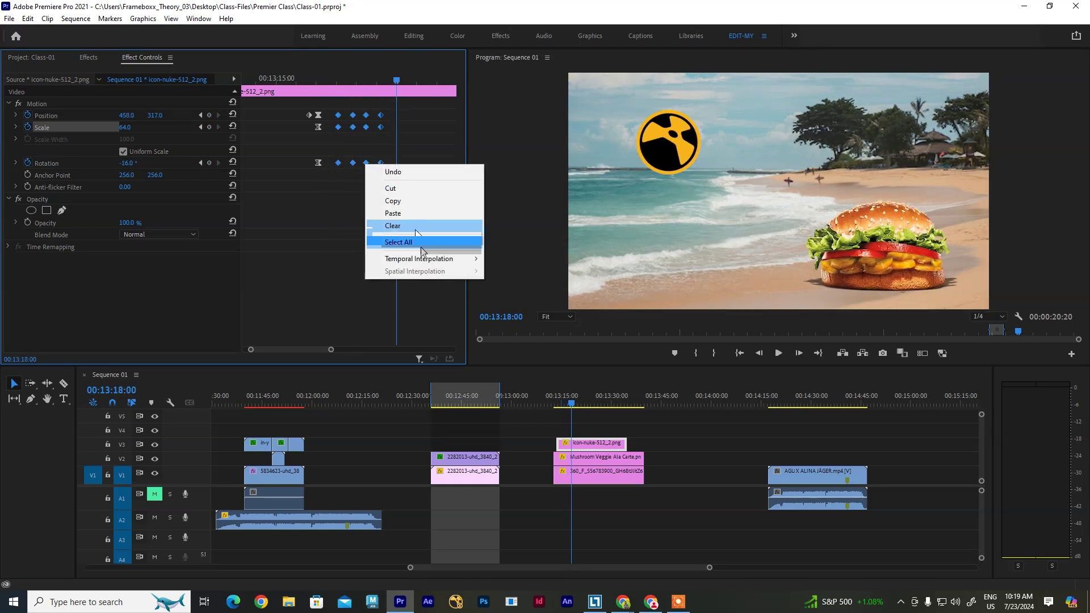
mouse_move(431, 259)
left_click(528, 296)
left_click_drag(397, 76, 322, 93)
key("space")
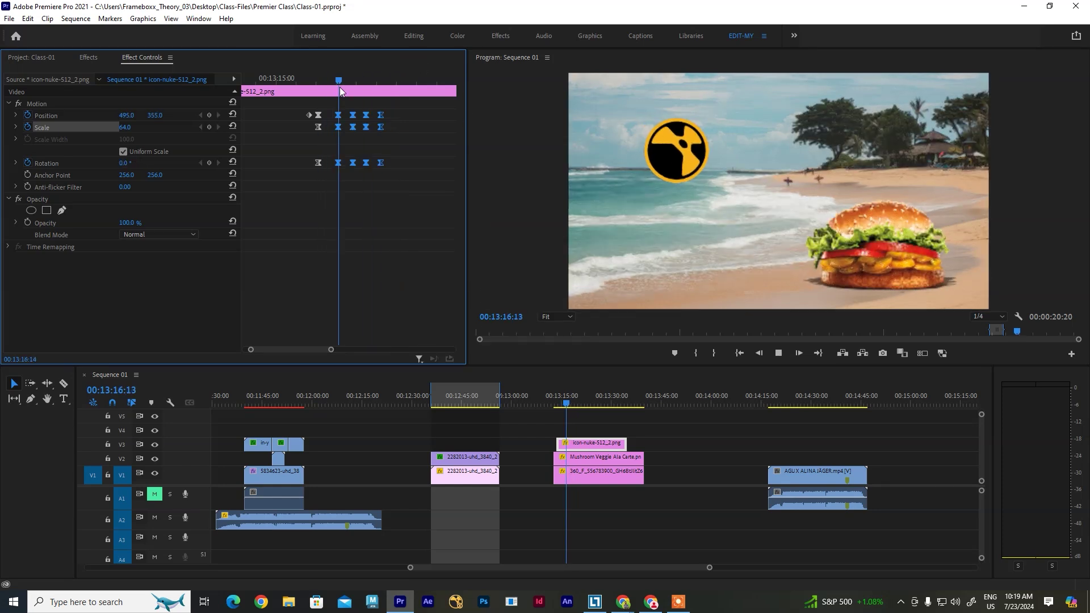
left_click(399, 80)
left_click_drag(400, 82, 334, 94)
key("space")
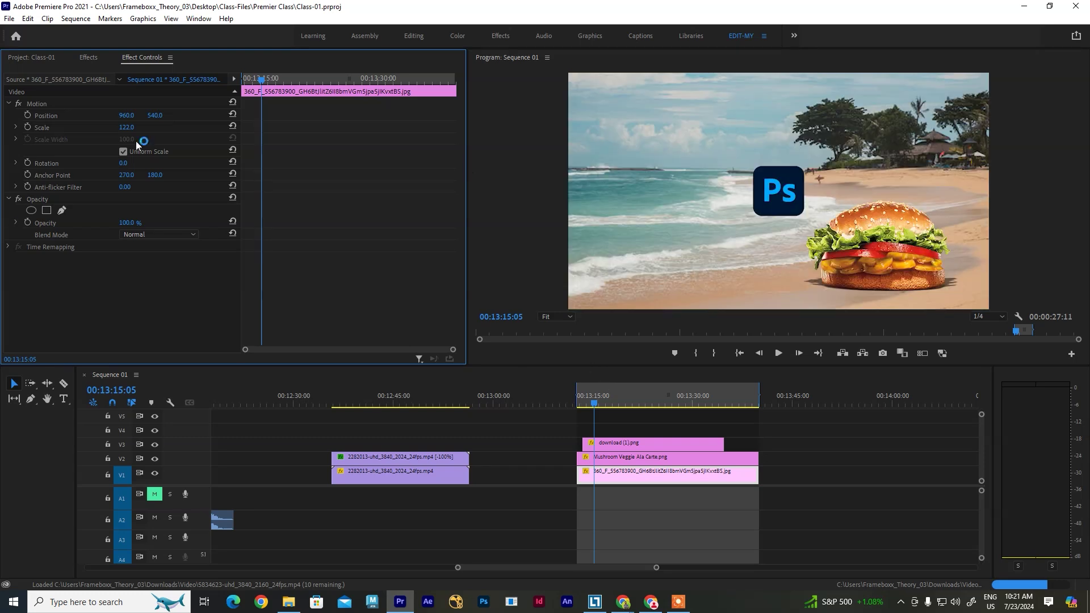
Reposition the Photoshop logo clip download (1).png on V3 over the sea at Position 512, 330
left_click(621, 446)
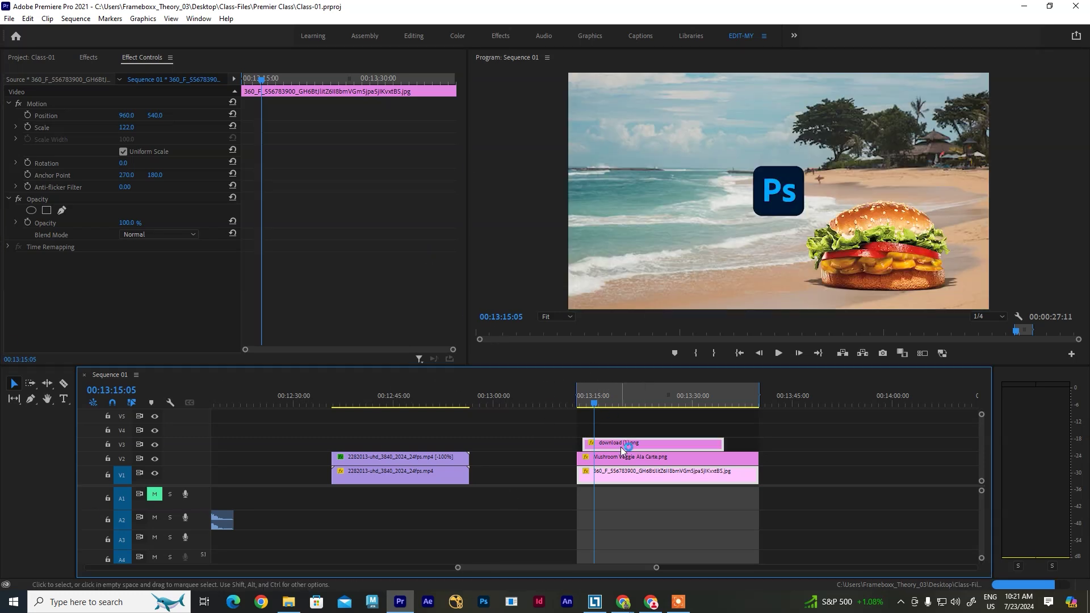
left_click_drag(126, 115, 68, 115)
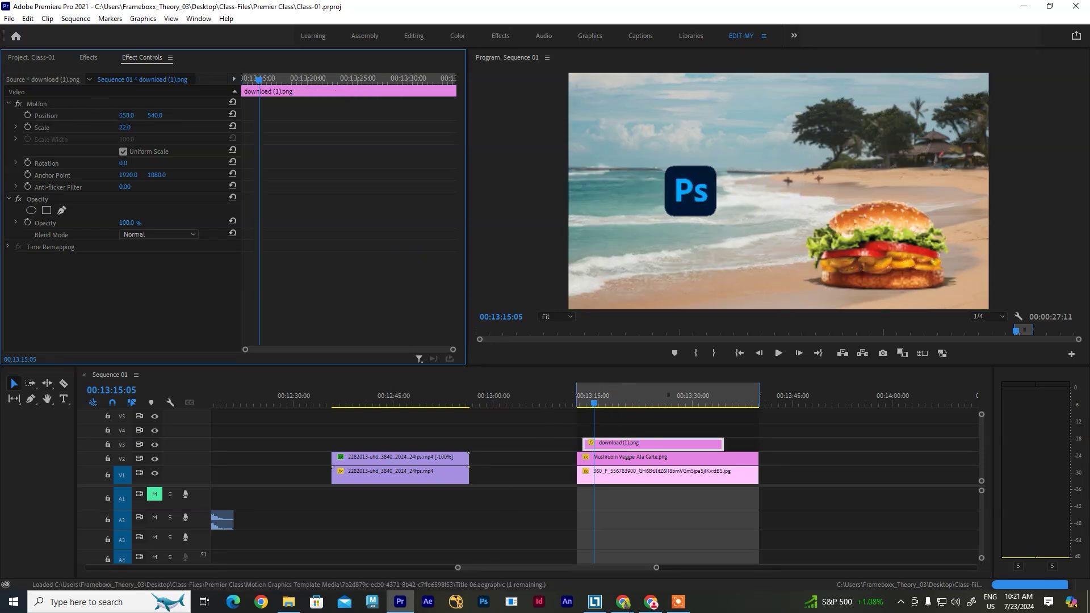
left_click_drag(153, 115, 103, 115)
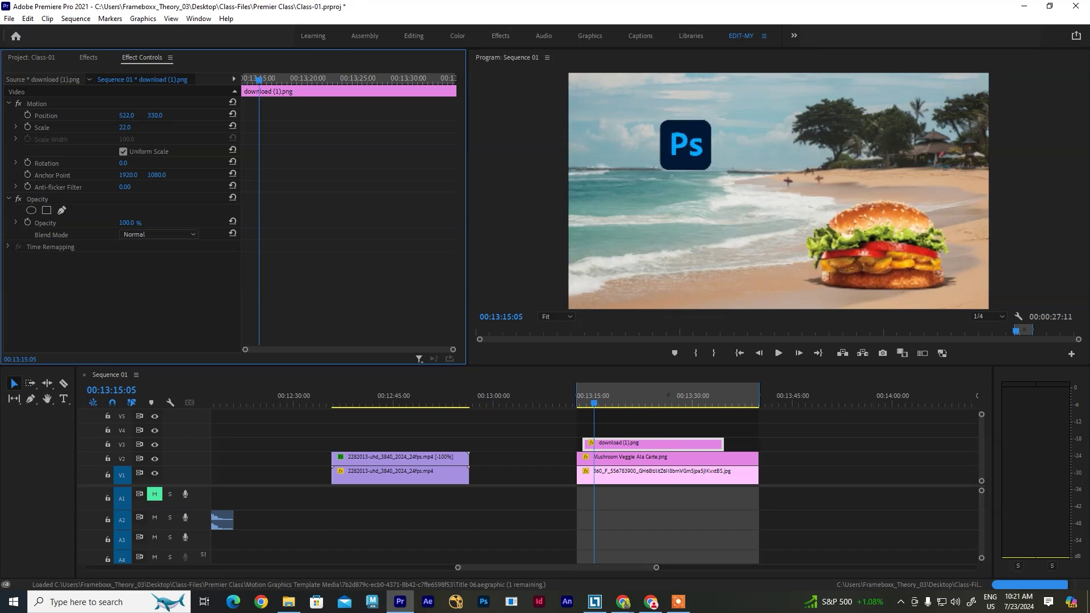
left_click(668, 400)
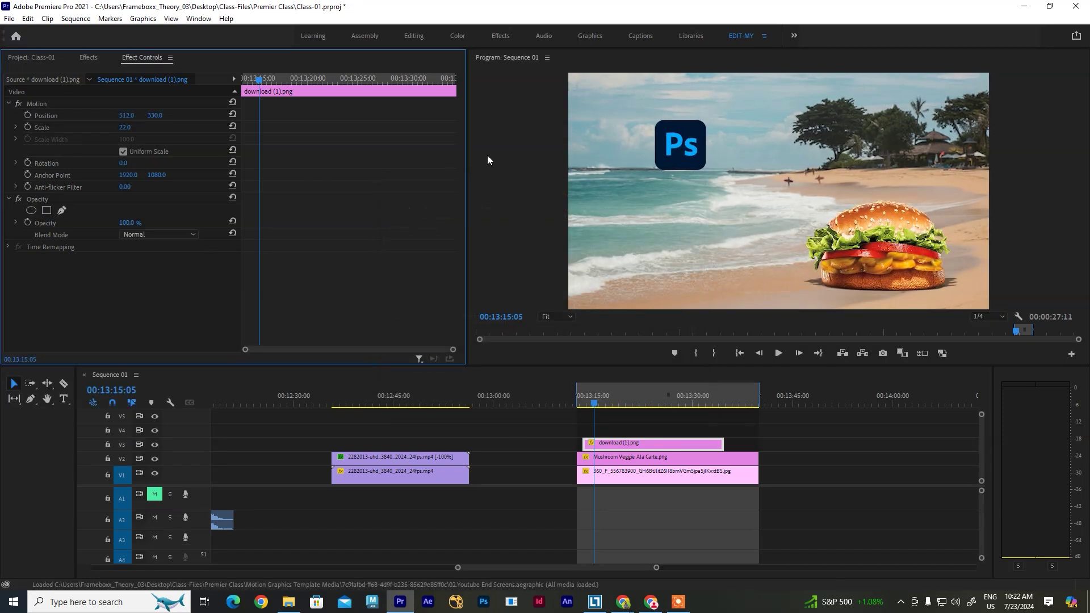
Start Position, Scale and Rotation keyframing for the Photoshop logo at 00:13:14:04
left_click_drag(593, 404, 586, 404)
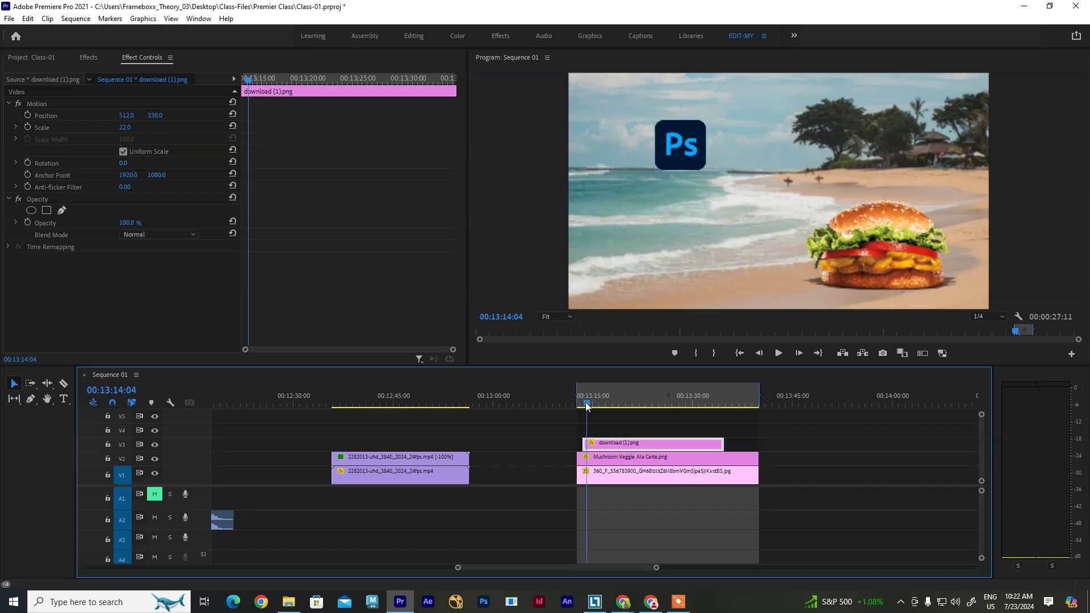
left_click(27, 115)
left_click(27, 127)
left_click(28, 163)
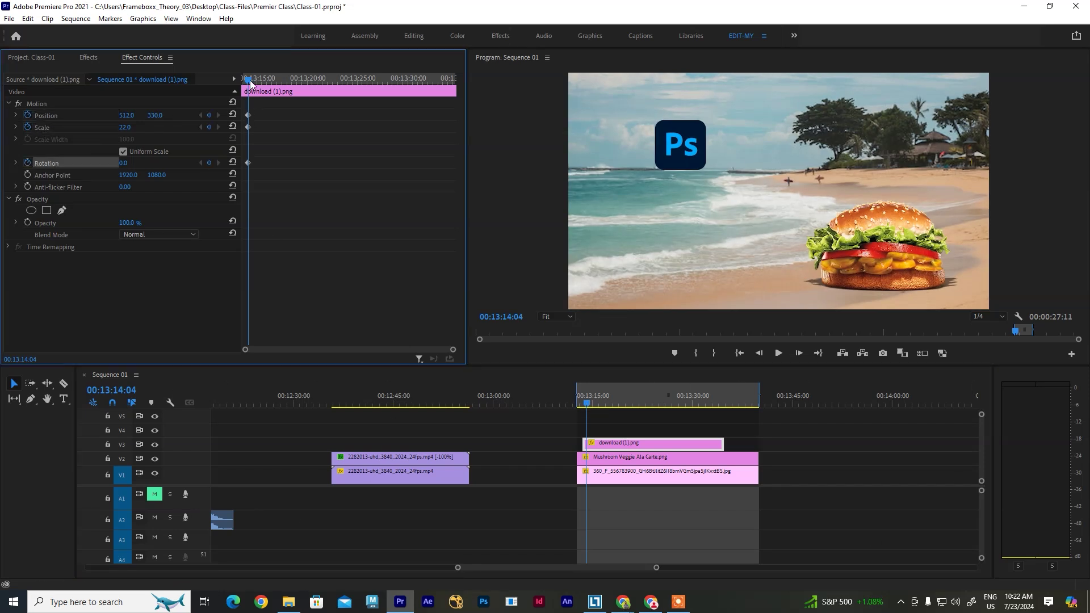
Keyframe the logo at 00:13:15:02 with Rotation -10°, Position X 466 and Scale 24
left_click_drag(250, 81, 258, 82)
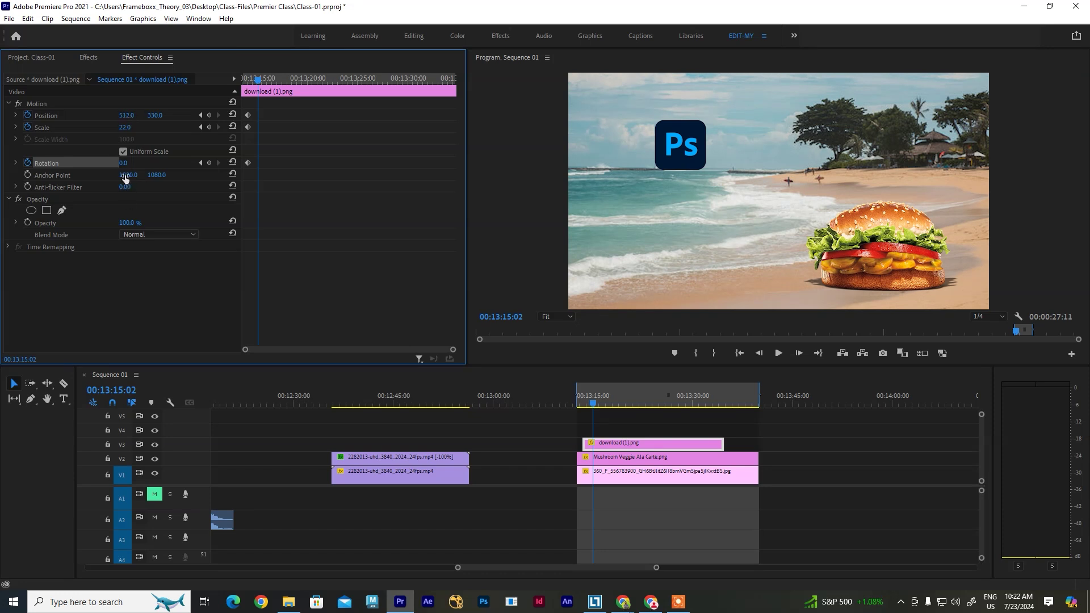
left_click_drag(126, 163, 131, 165)
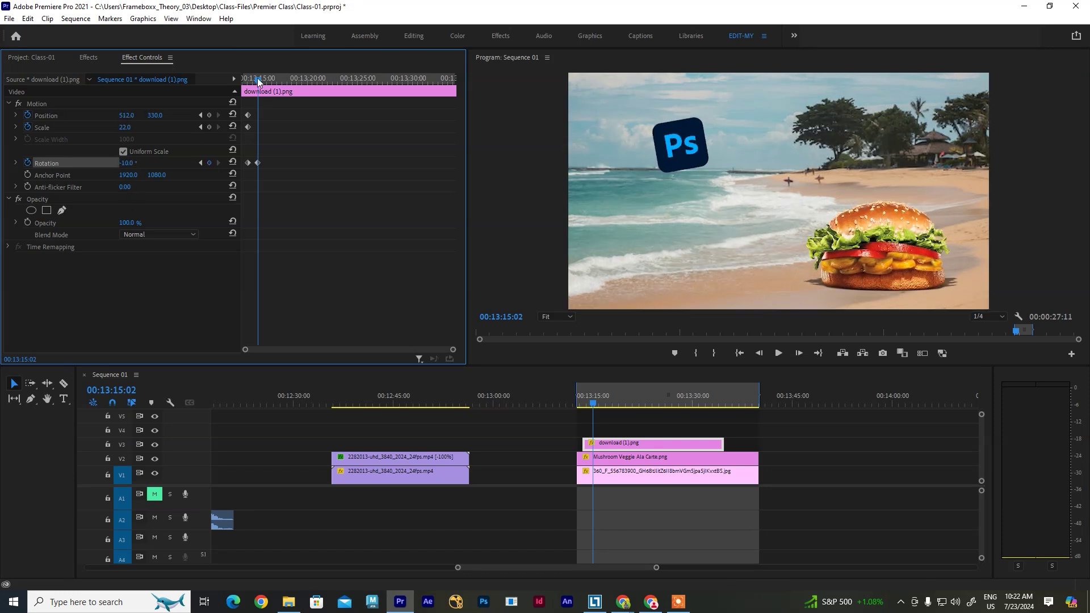
left_click_drag(126, 115, 100, 115)
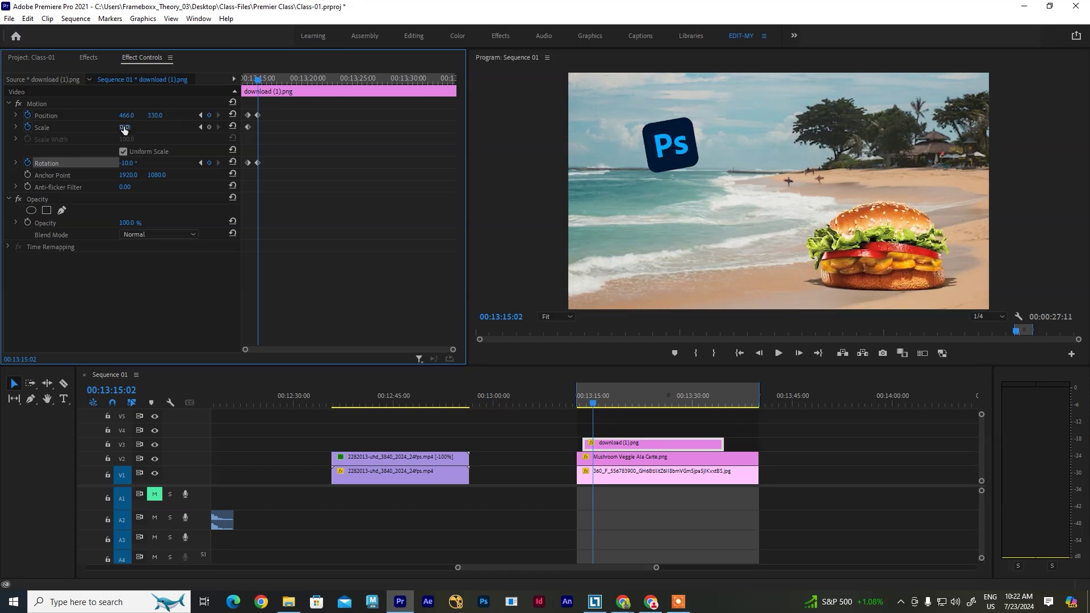
left_click_drag(125, 127, 130, 127)
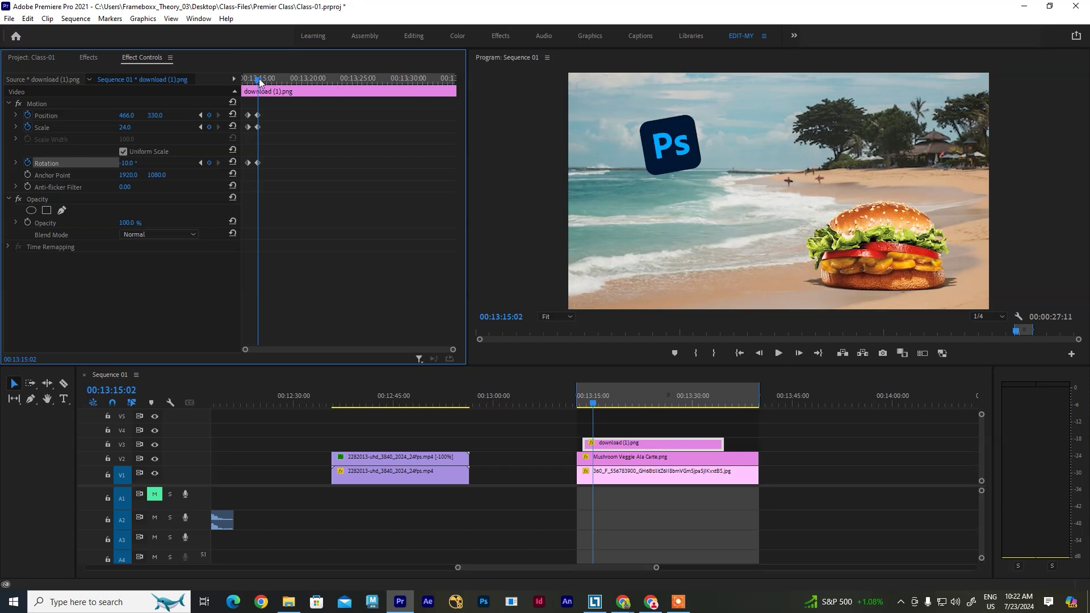
Keyframe the logo at 00:13:16:00 with Rotation 14° and Position X 521, and add a Scale keyframe of 24
left_click_drag(259, 78, 268, 81)
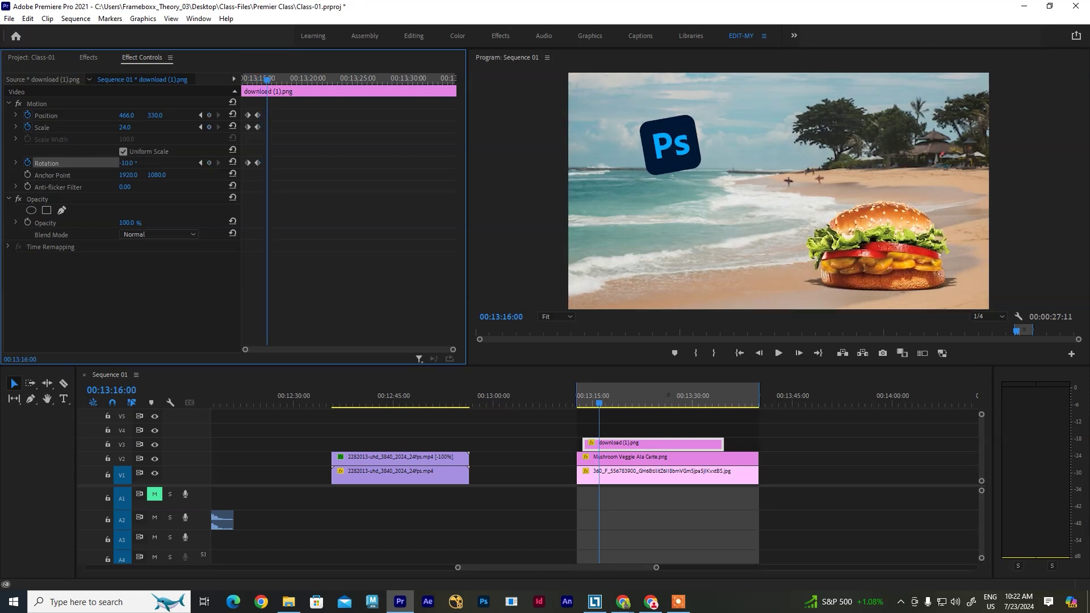
left_click_drag(126, 163, 132, 115)
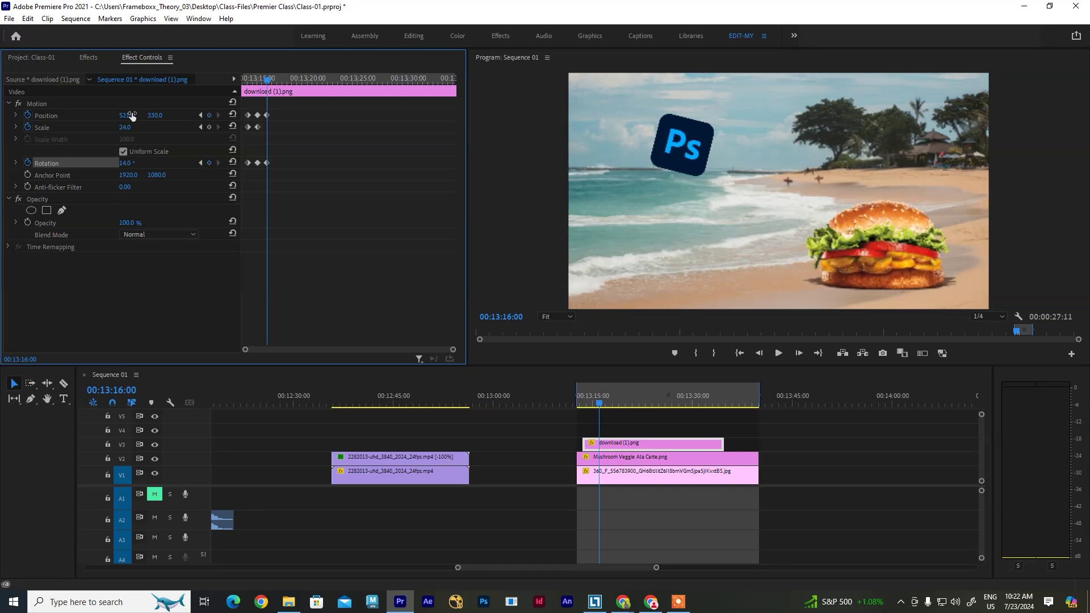
left_click(209, 127)
Play back and scrub through the logo's wobble between its three keyframe groups to check the motion
left_click_drag(267, 81, 241, 85)
key("space")
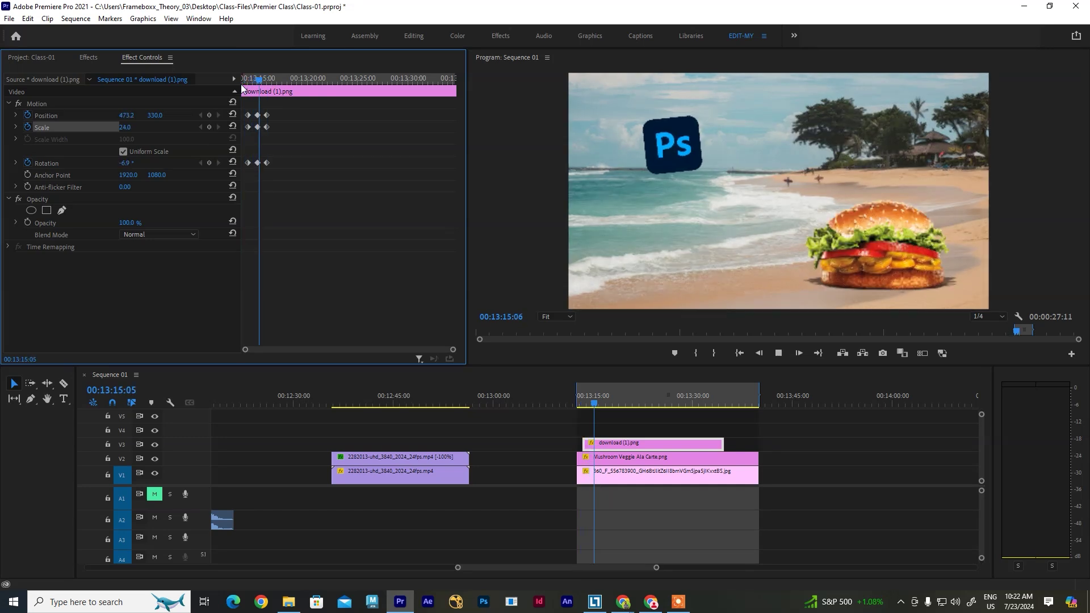
key("space")
mouse_move(277, 82)
left_mouse_down()
mouse_move(254, 85)
mouse_move(263, 85)
left_mouse_up()
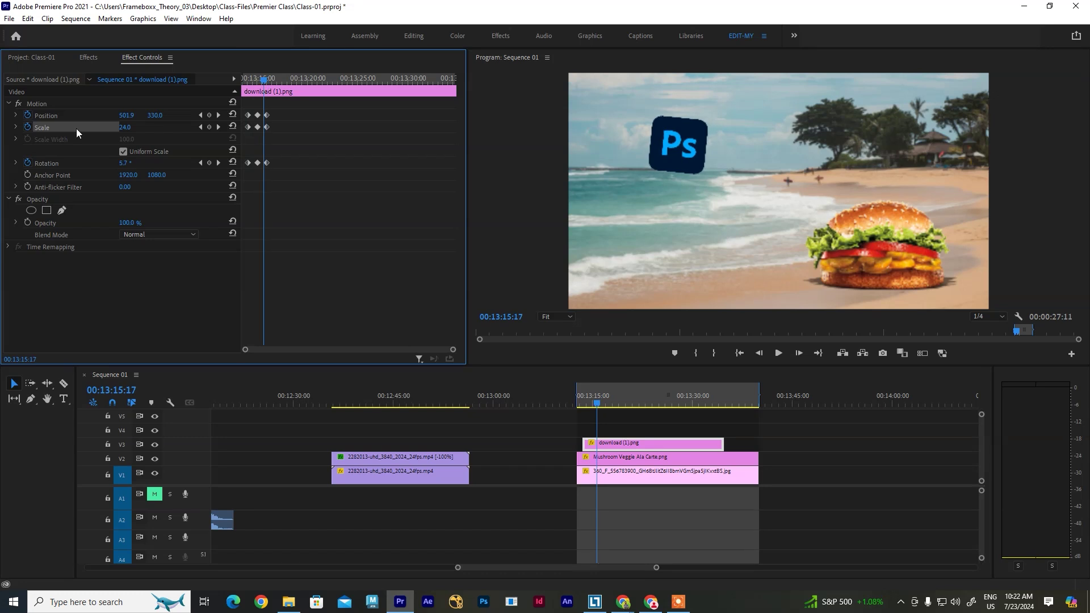
left_click(44, 105)
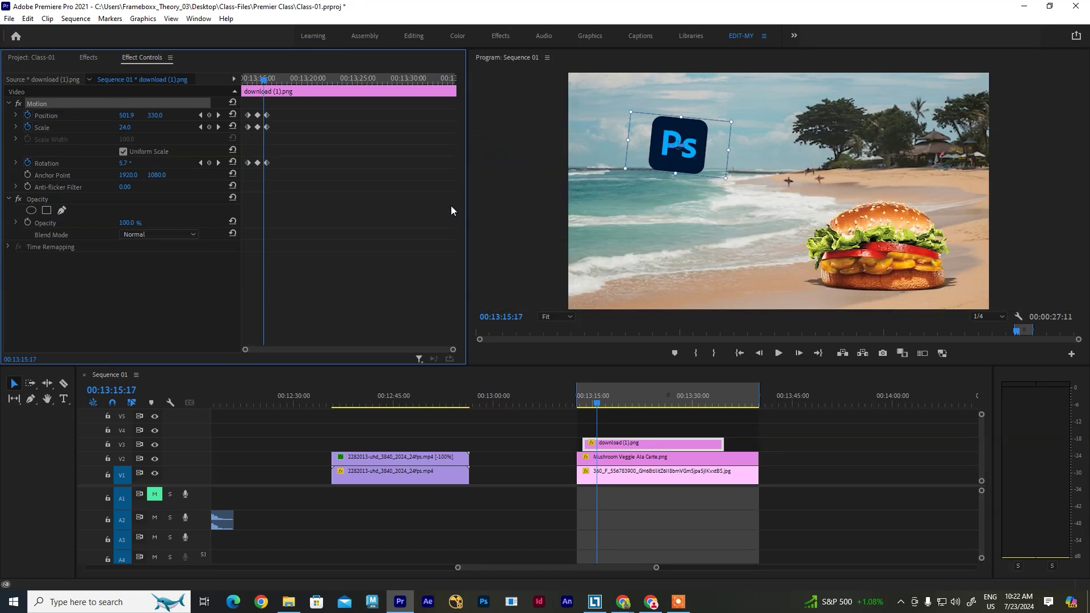
left_click_drag(264, 78, 244, 90)
key("space")
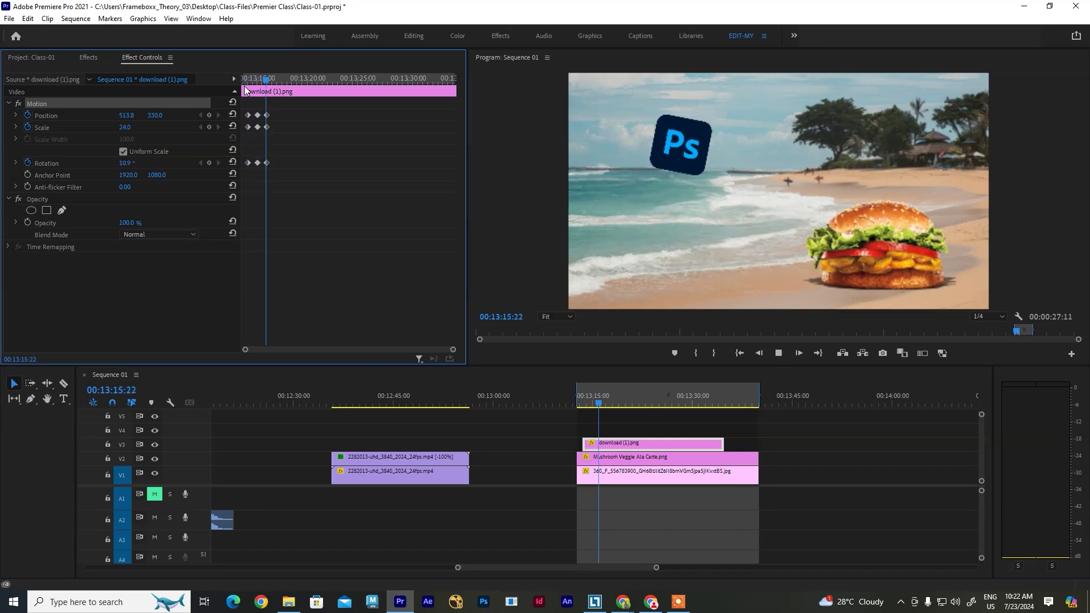
key("space")
Set the logo's Scale to 22 at the second keyframe, 00:13:15:02
left_click_drag(273, 82, 244, 82)
left_click(218, 127)
left_click(218, 127)
left_click(125, 127)
type("22")
key("Return")
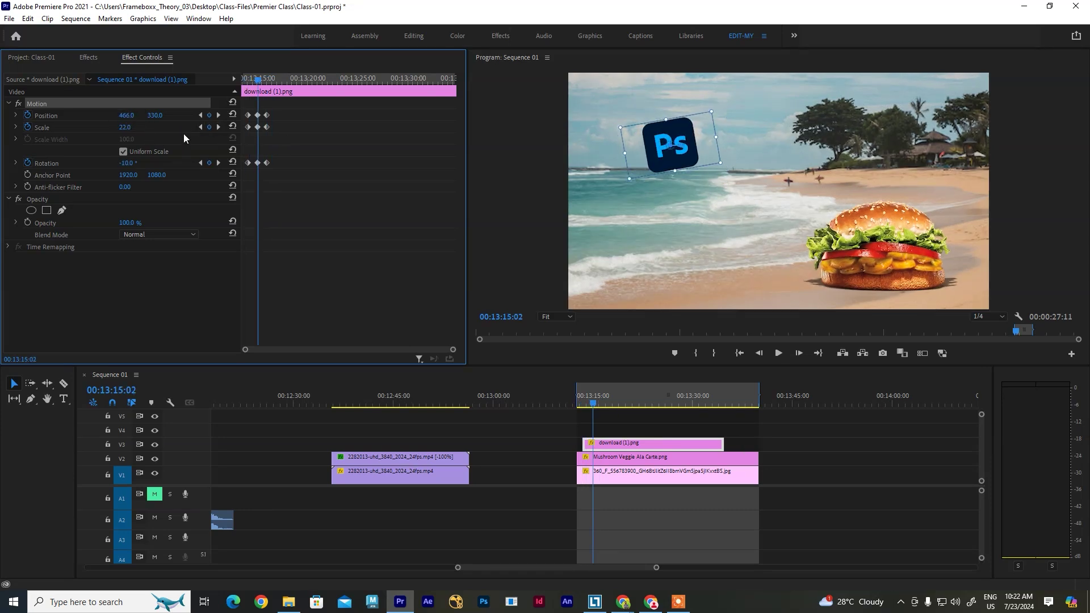
Set the logo's Scale to 22 at the third keyframe, 00:13:16:00, and play back the wobble
left_click(219, 127)
left_click(125, 127)
type("22")
key("Return")
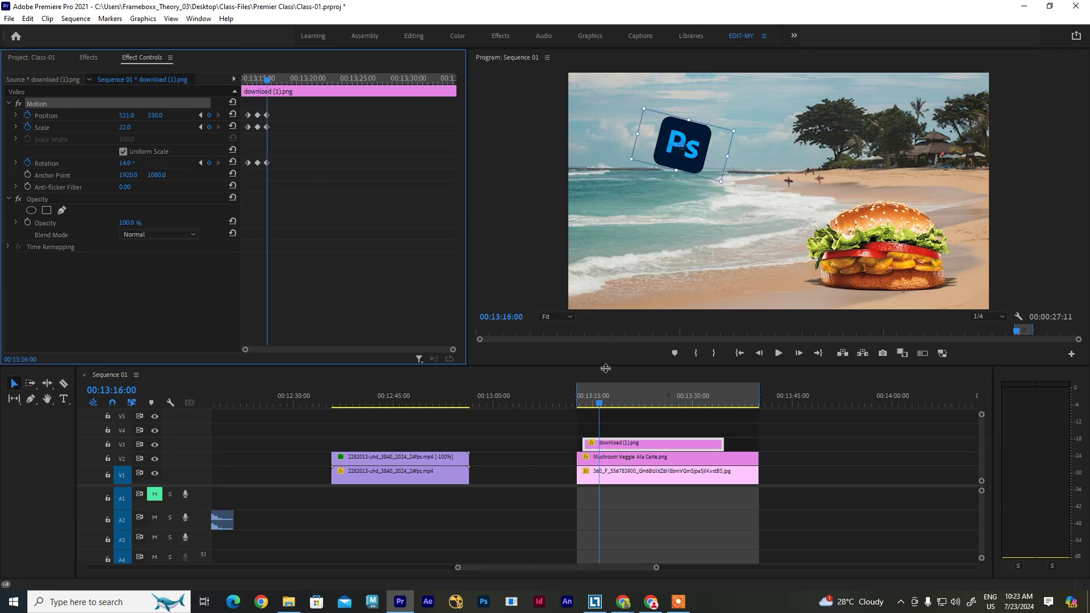
left_click(581, 406)
key("space")
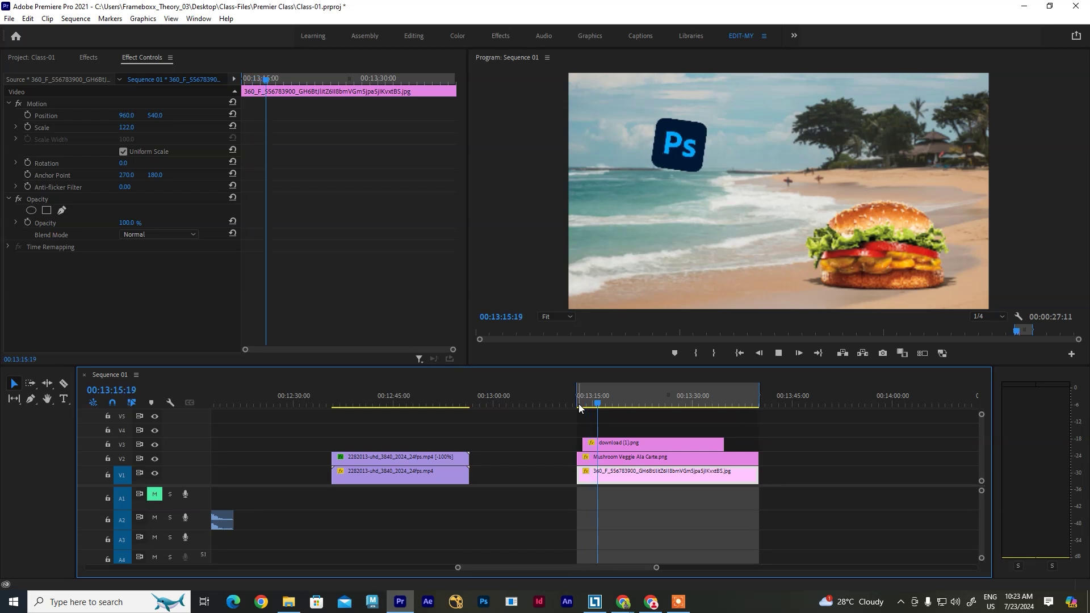
key("space")
Keyframe the logo at 00:13:16:19 with Rotation -4° and Position Y 352, and add a Scale keyframe of 22
left_click(629, 444)
left_click_drag(286, 105, 240, 181)
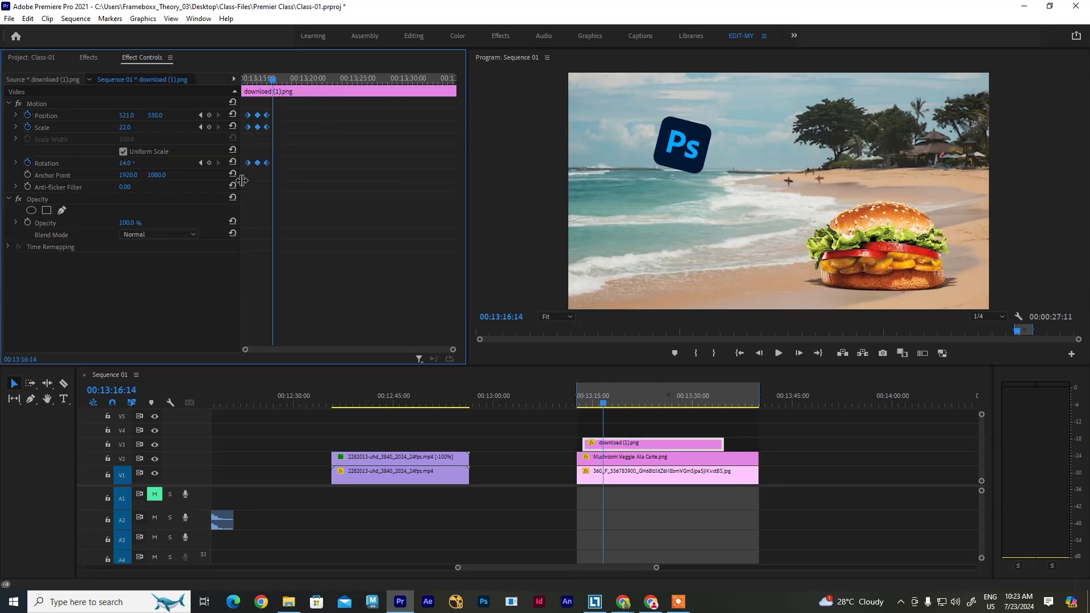
left_click(277, 80)
left_click(275, 80)
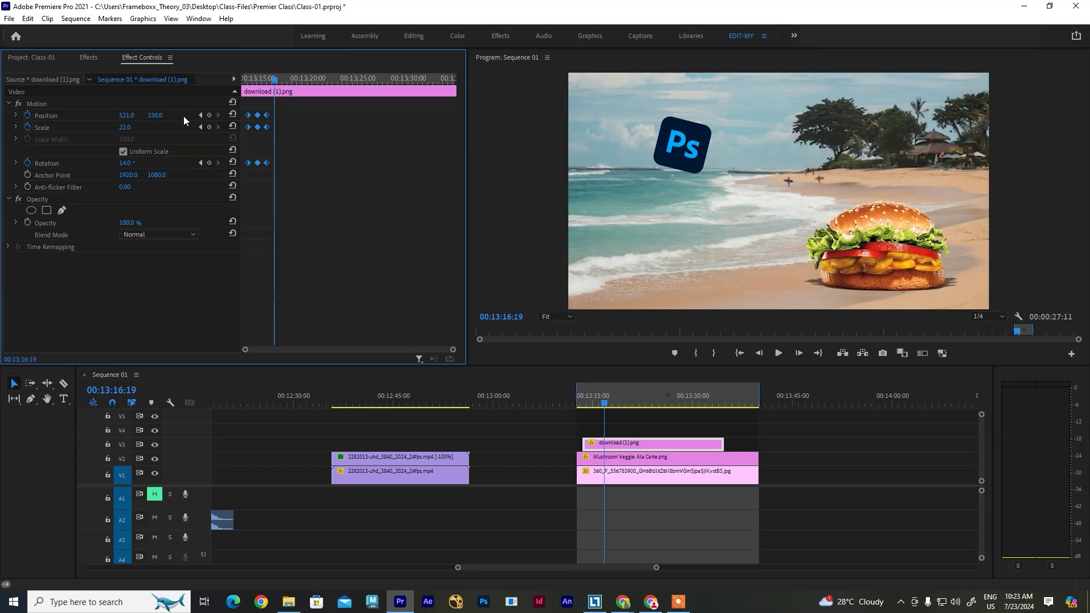
left_click_drag(126, 164, 116, 164)
left_click_drag(159, 118, 170, 117)
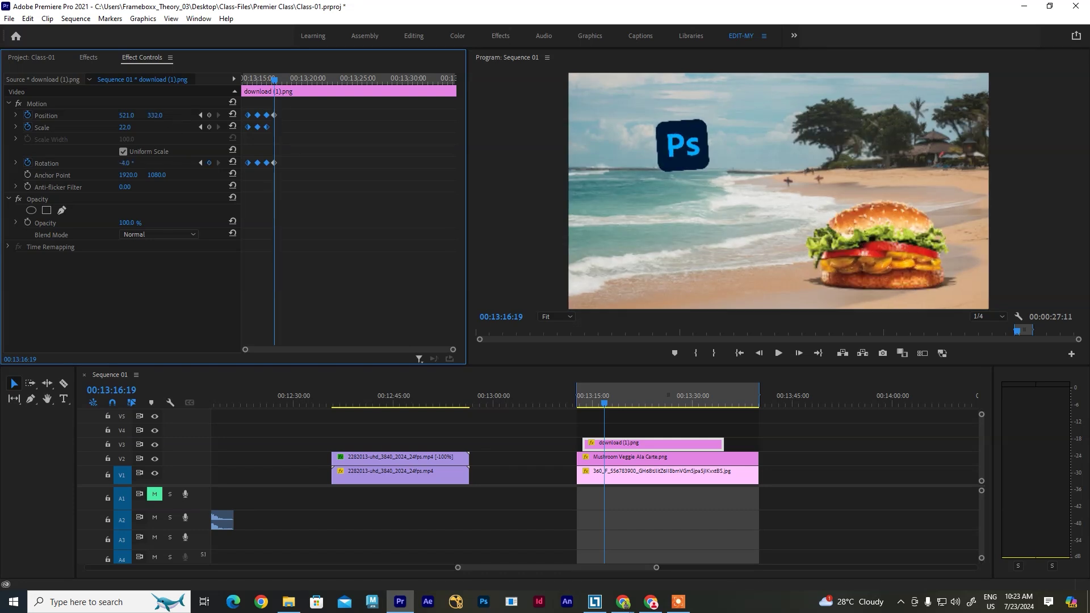
left_click(210, 127)
Set all the logo's Position, Scale and Rotation keyframes to Continuous Bezier temporal interpolation and play back the wobble
left_click_drag(296, 109, 241, 182)
right_click(274, 163)
mouse_move(336, 255)
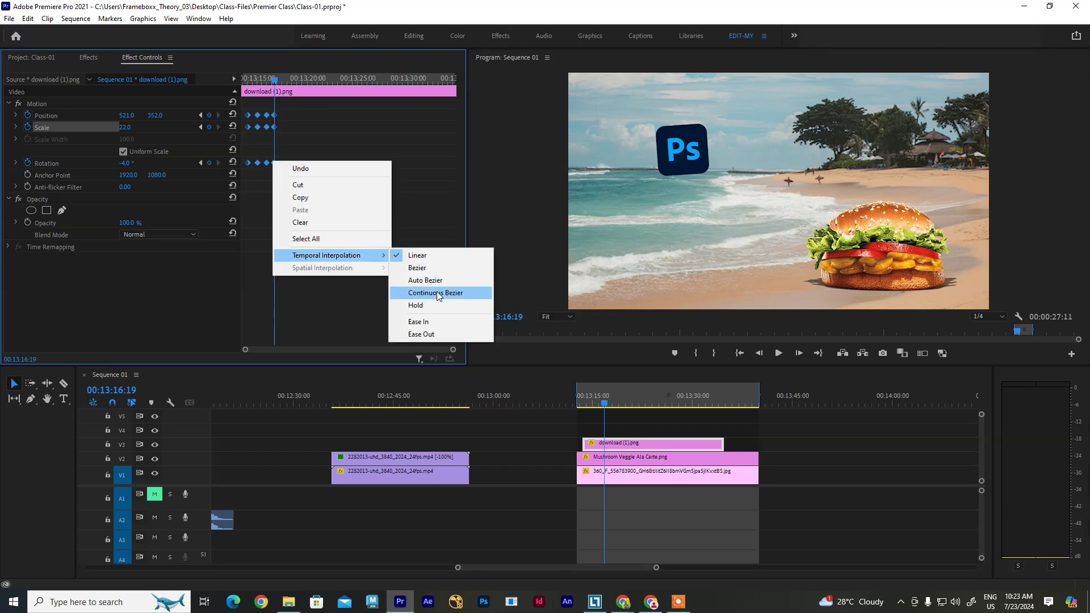
left_click(436, 293)
left_click_drag(274, 79, 232, 75)
key("space")
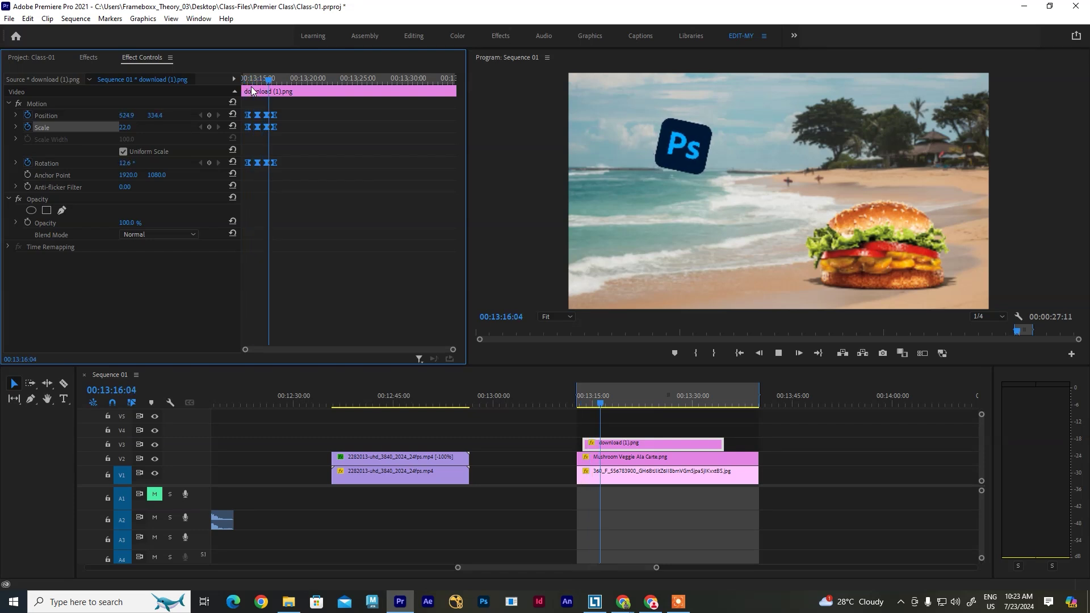
key("space")
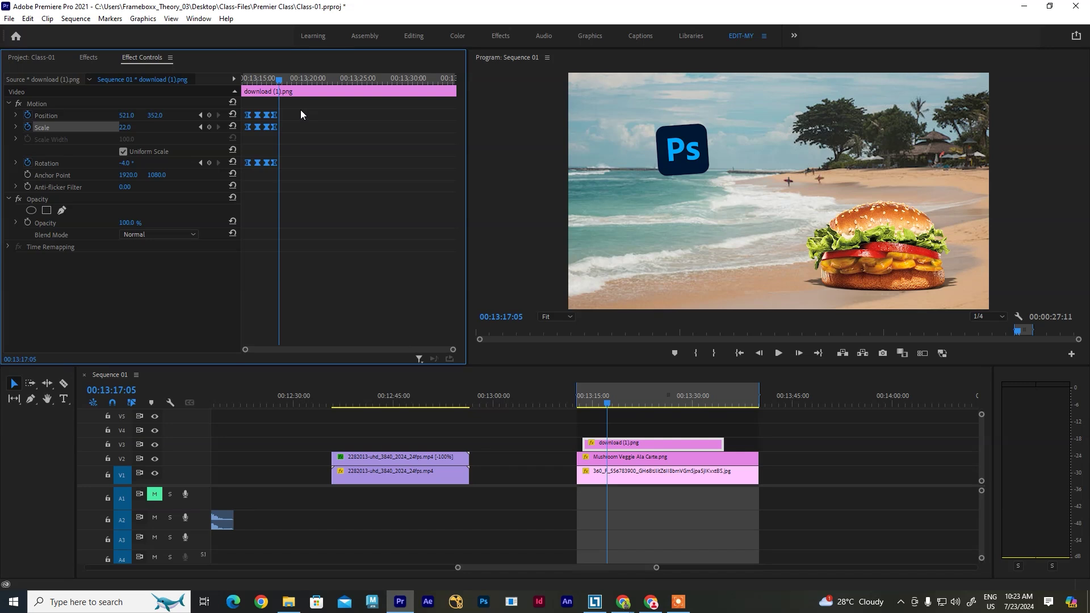
Spread the logo's second, third and fourth keyframe groups farther apart, ending at about 00:13:18
left_click_drag(256, 164, 264, 163)
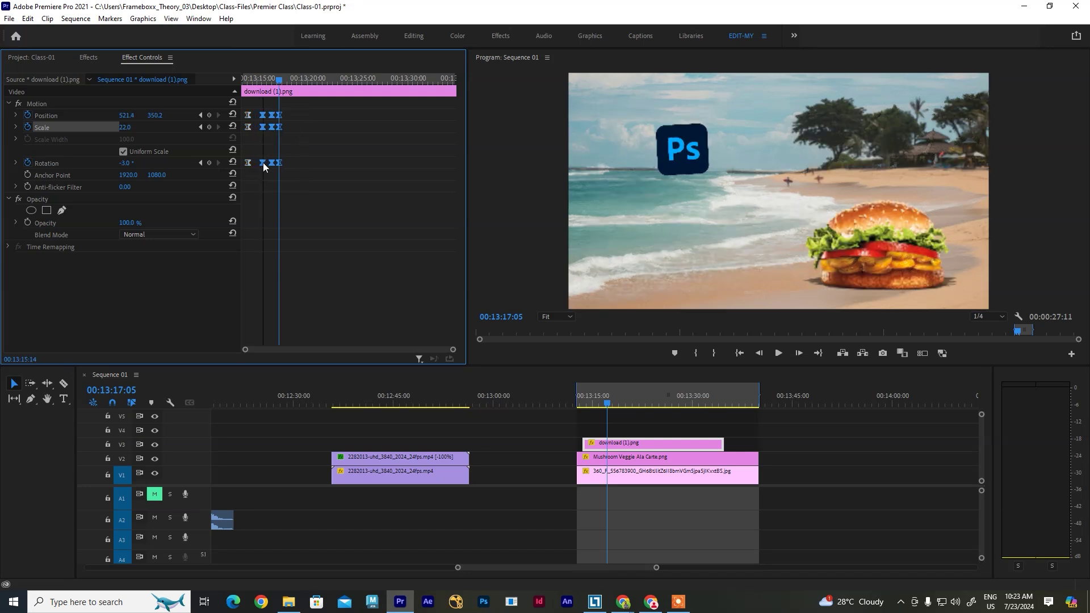
left_click_drag(302, 108, 279, 163)
left_click_drag(311, 107, 295, 164)
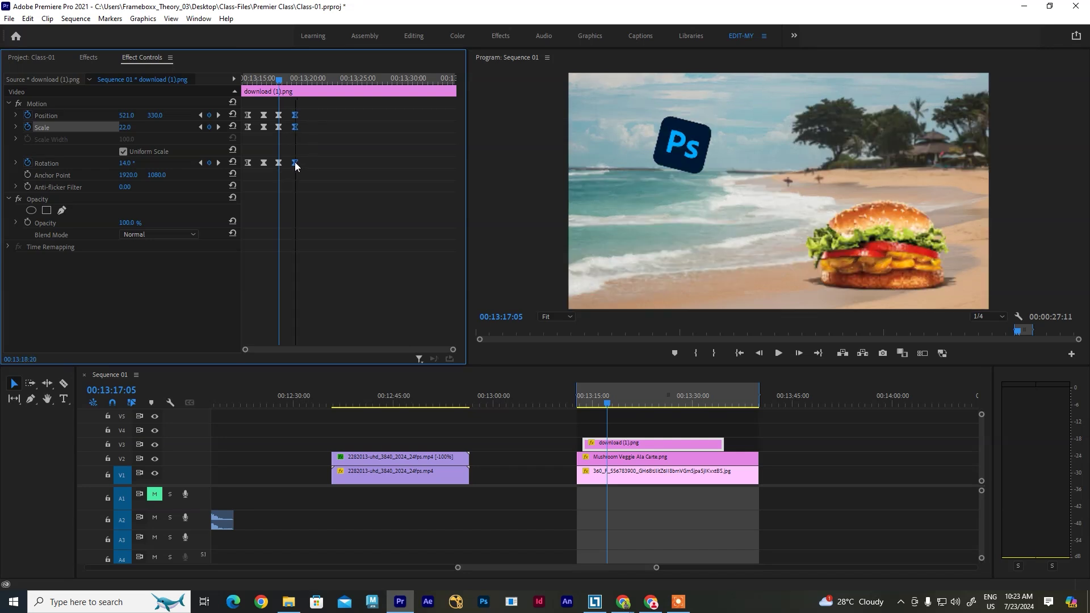
left_click(286, 132)
left_click_drag(315, 107, 263, 165)
left_click_drag(324, 105, 272, 162)
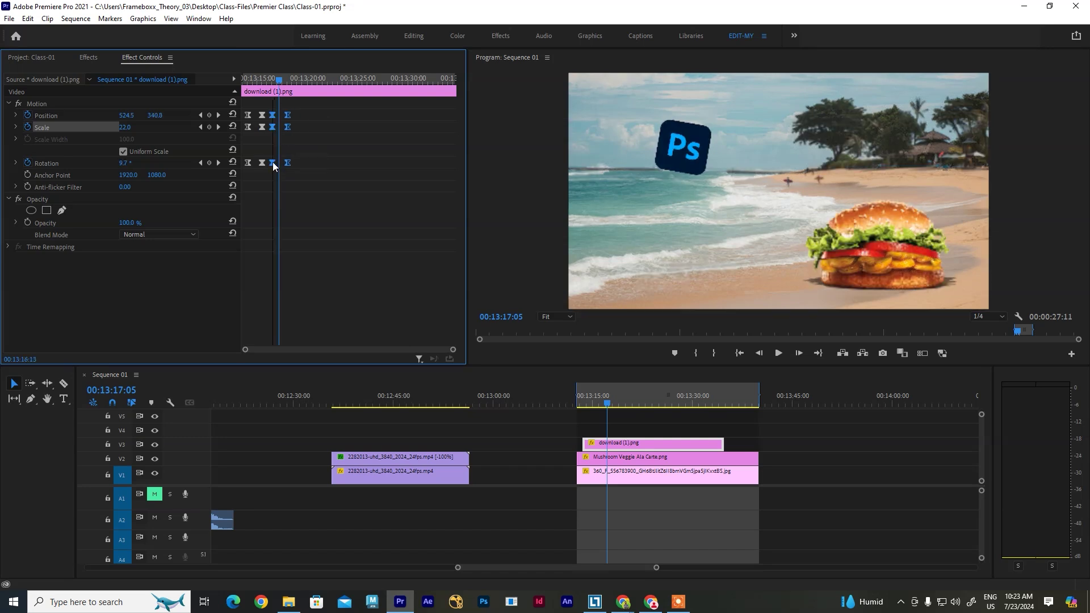
left_click_drag(318, 106, 288, 164)
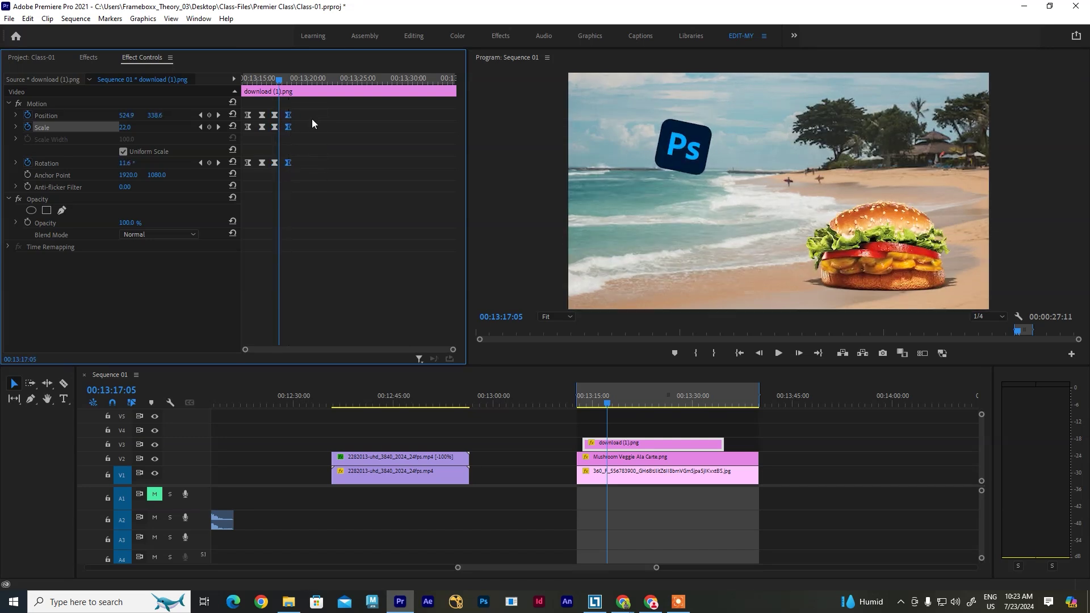
Paste copies of the logo's four keyframe groups three times from 00:13:19:02 onward, save the project and play back the motion
left_click_drag(311, 106, 245, 199)
left_click_drag(278, 80, 300, 80)
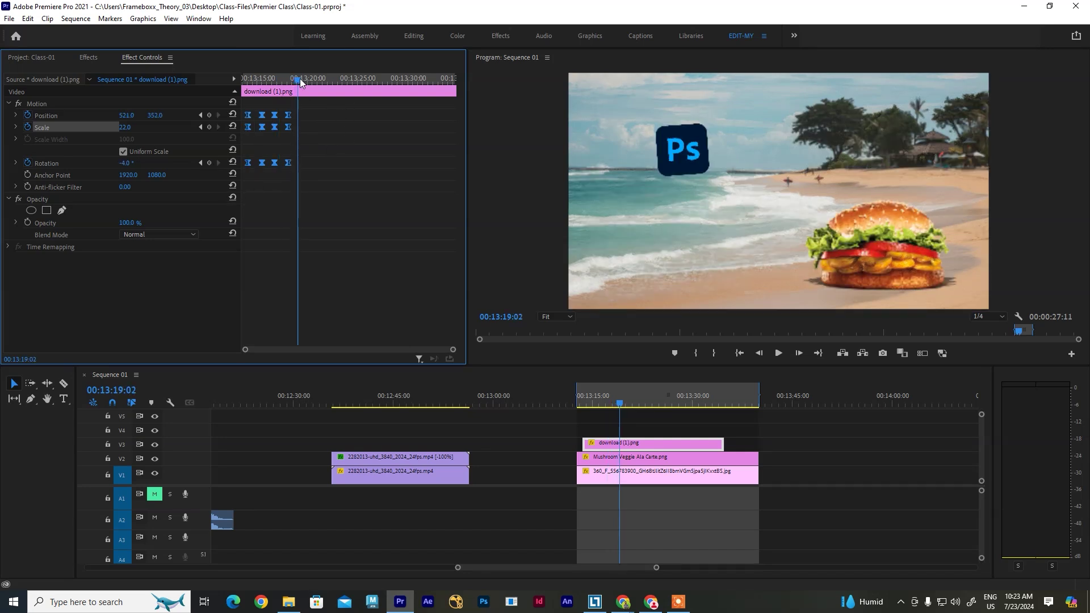
key("ctrl+v")
left_click_drag(301, 82, 115, 123)
key("ctrl+v")
key("ctrl+v")
key("ctrl+s")
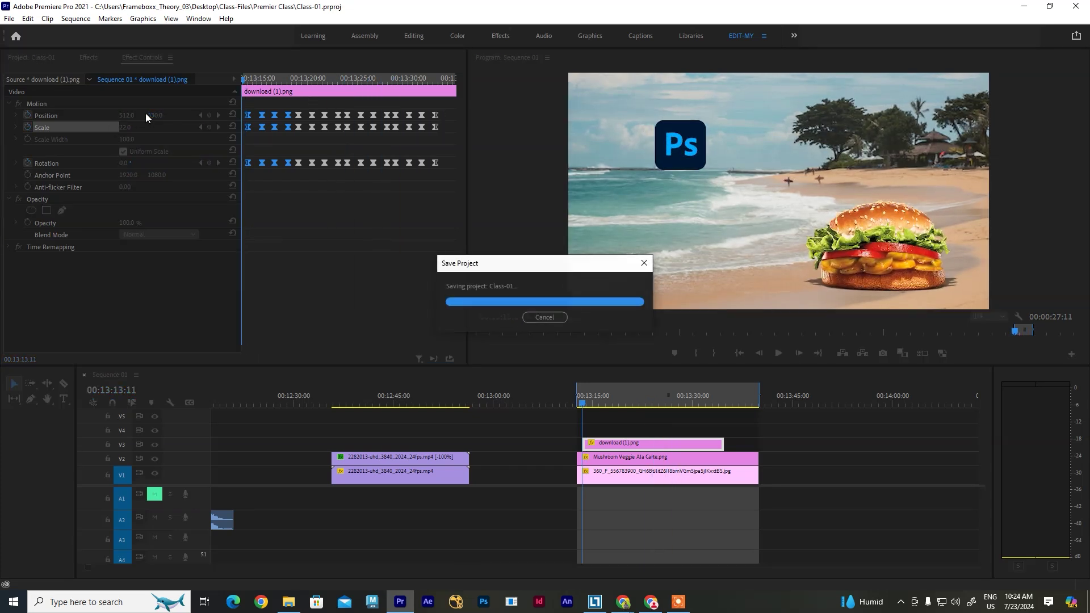
key("space")
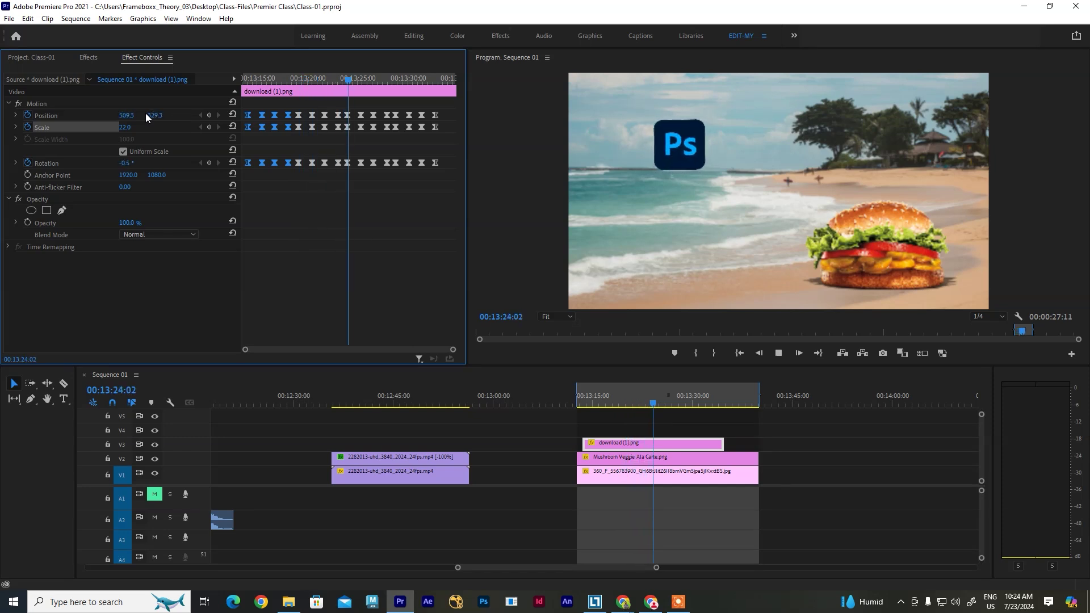
key("space")
Try Bezier temporal interpolation on all the logo's keyframes and play back the wobble
right_click(286, 163)
mouse_move(340, 256)
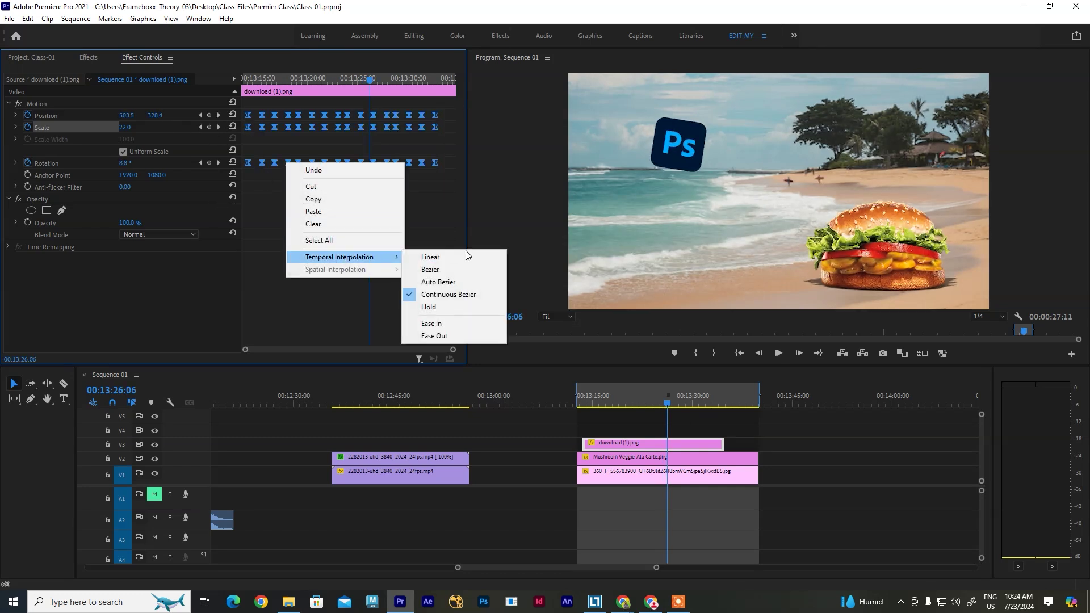
left_click(442, 268)
key("ctrl+shift+space")
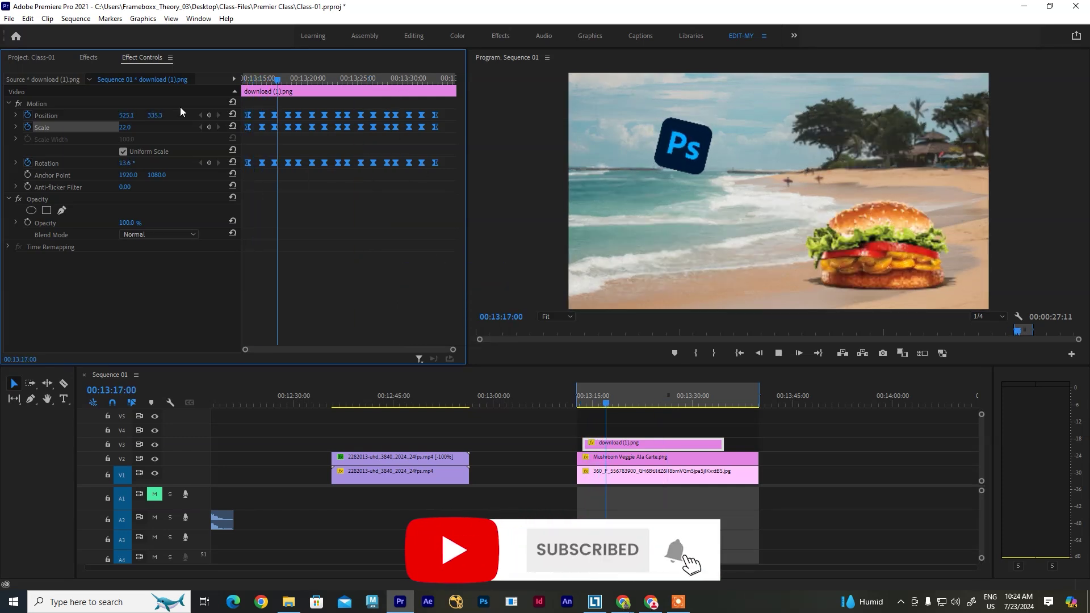
key("space")
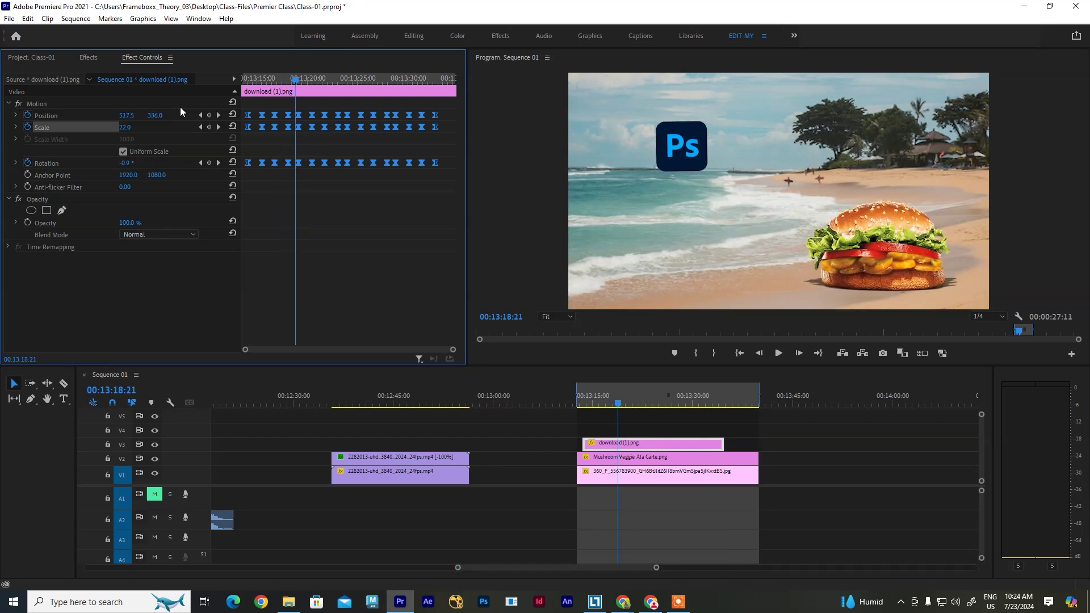
Try Ease In on all the logo's keyframes and play back the wobble from the clip's start
right_click(287, 115)
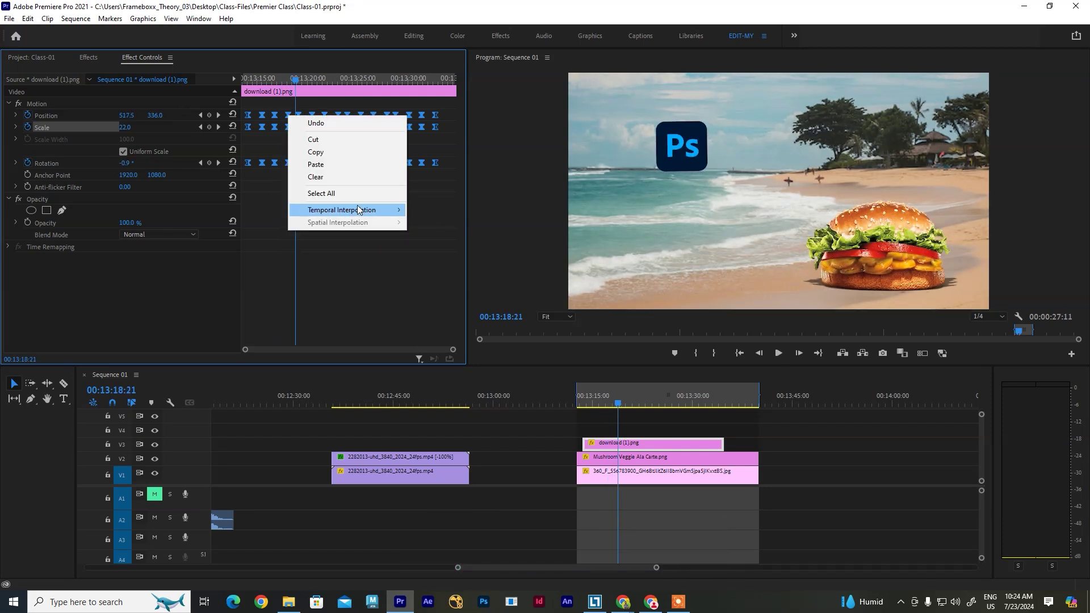
mouse_move(386, 210)
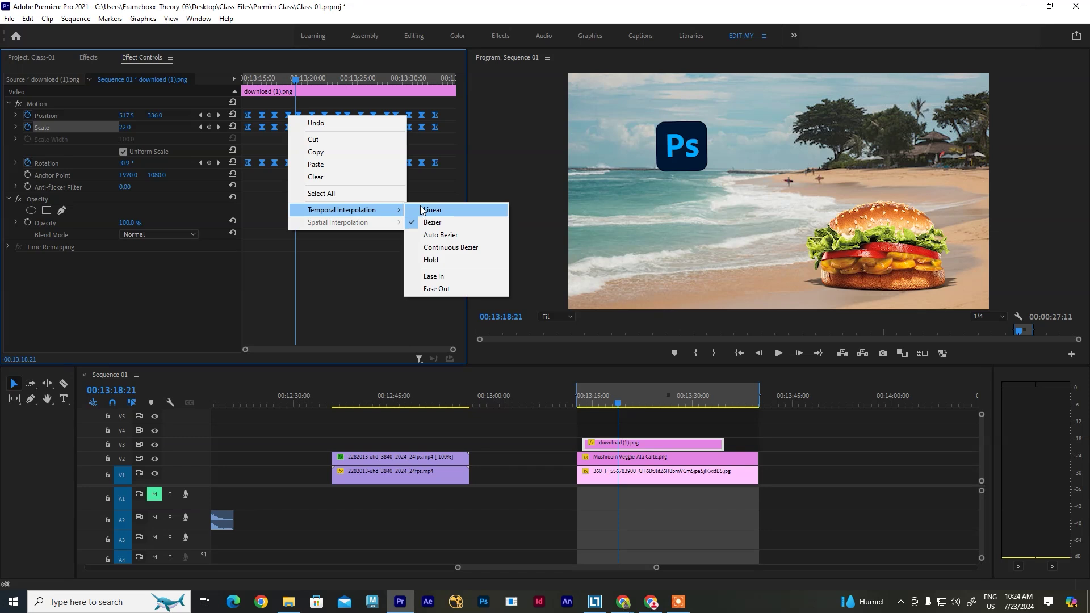
left_click(449, 277)
left_click_drag(318, 84, 226, 93)
key("space")
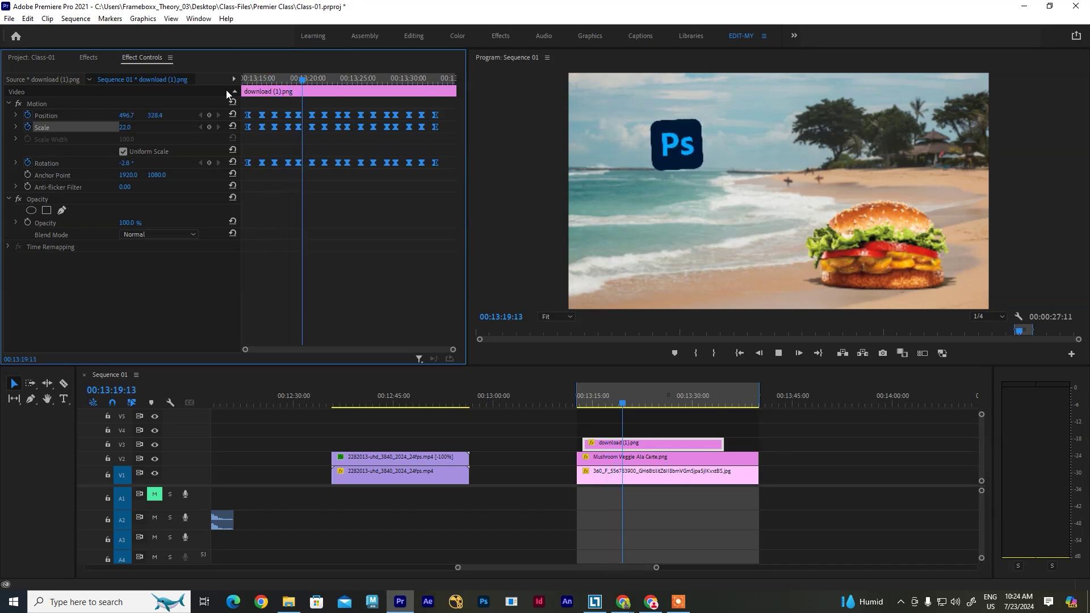
key("space")
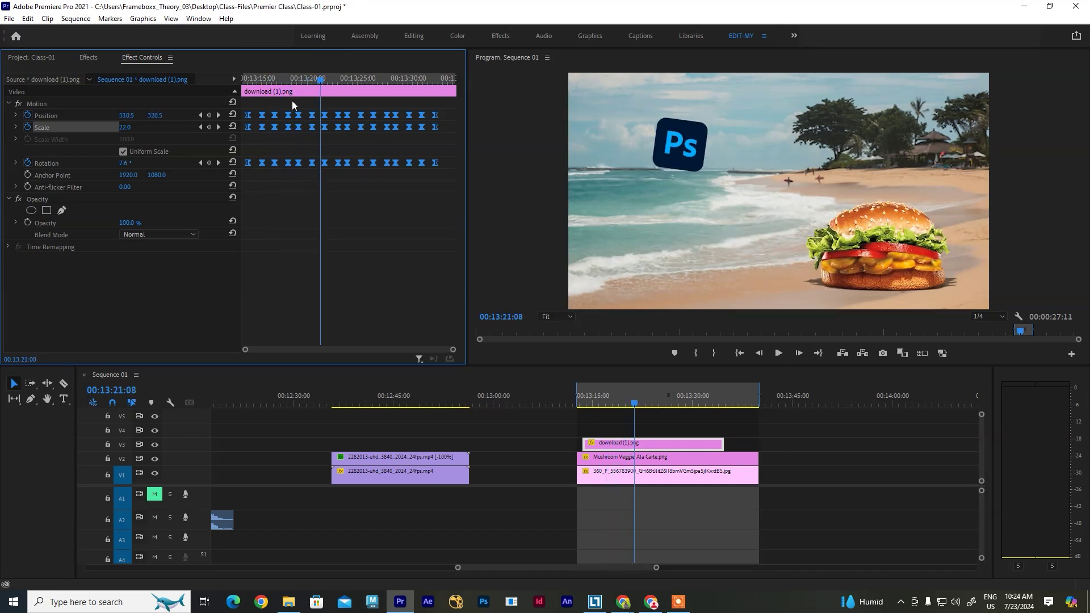
Try Continuous Bezier on all the logo's keyframes again and expand the Position velocity graph
right_click(311, 117)
mouse_move(377, 211)
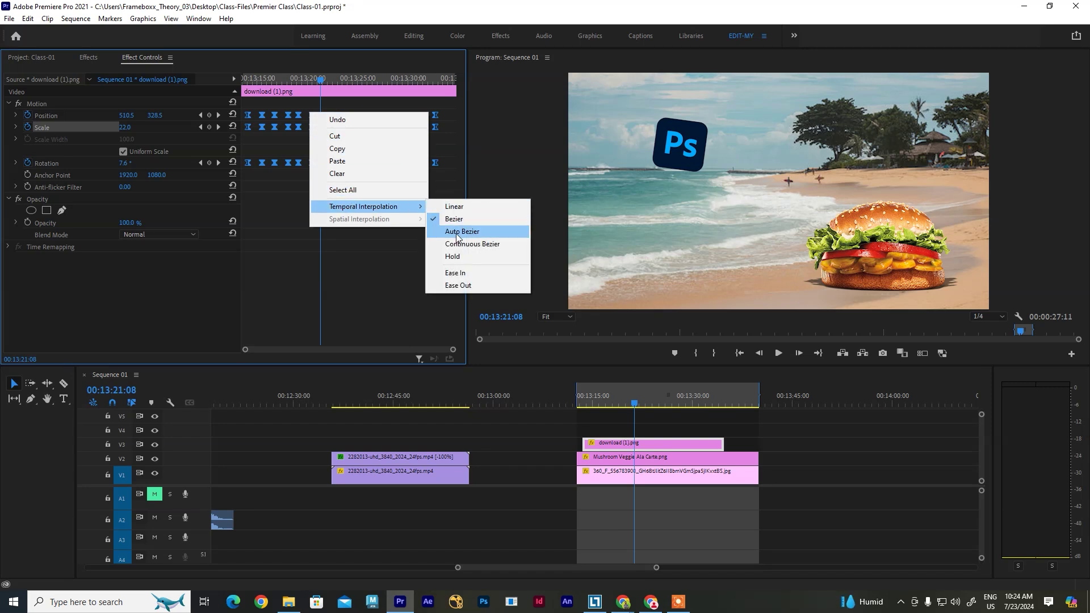
left_click(457, 244)
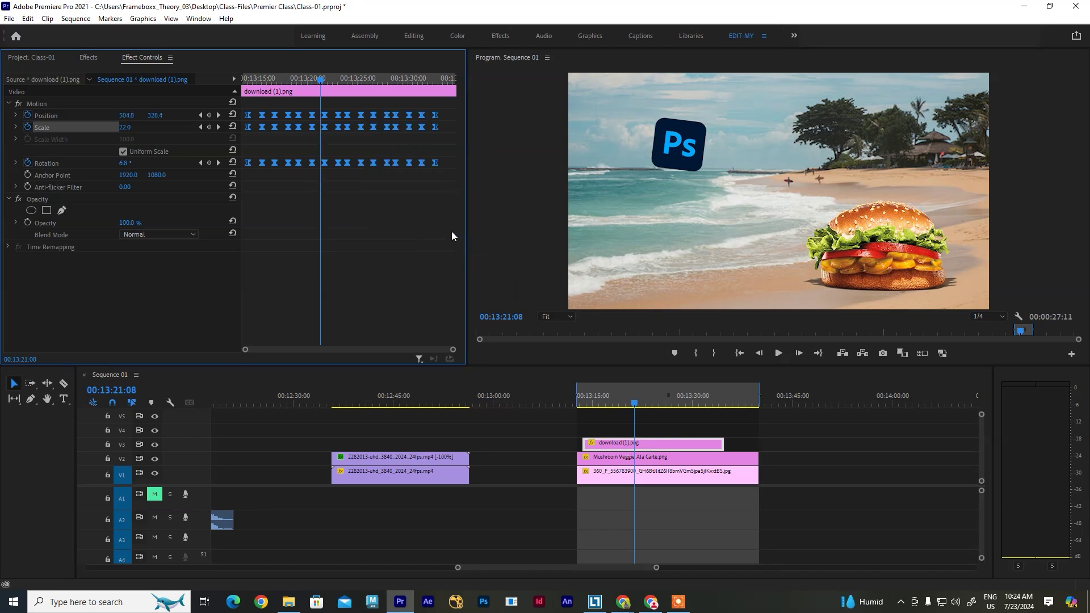
left_click(16, 115)
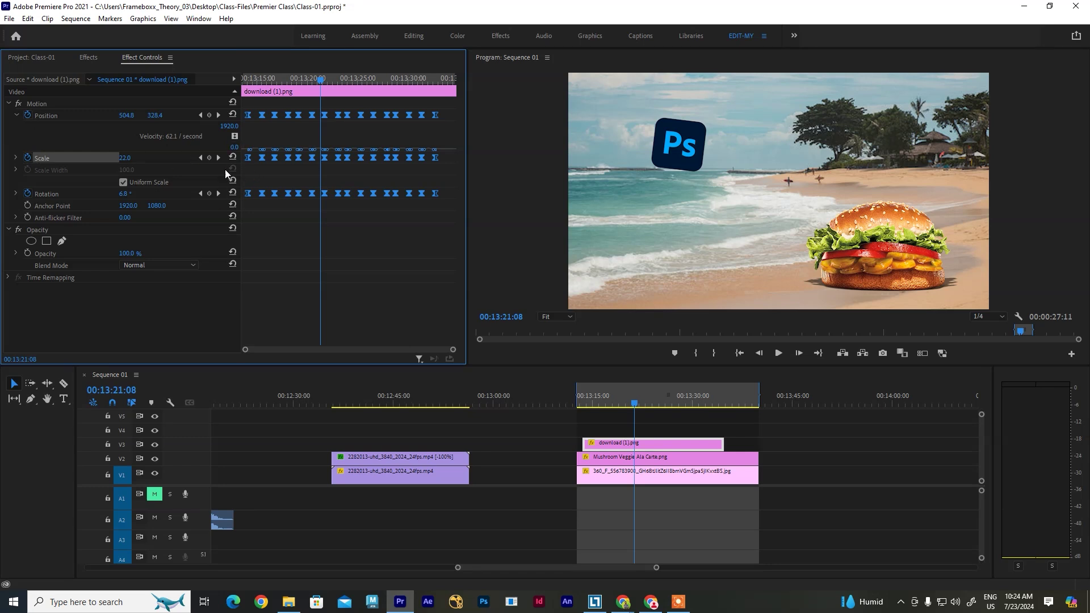
left_click_drag(234, 144, 234, 140)
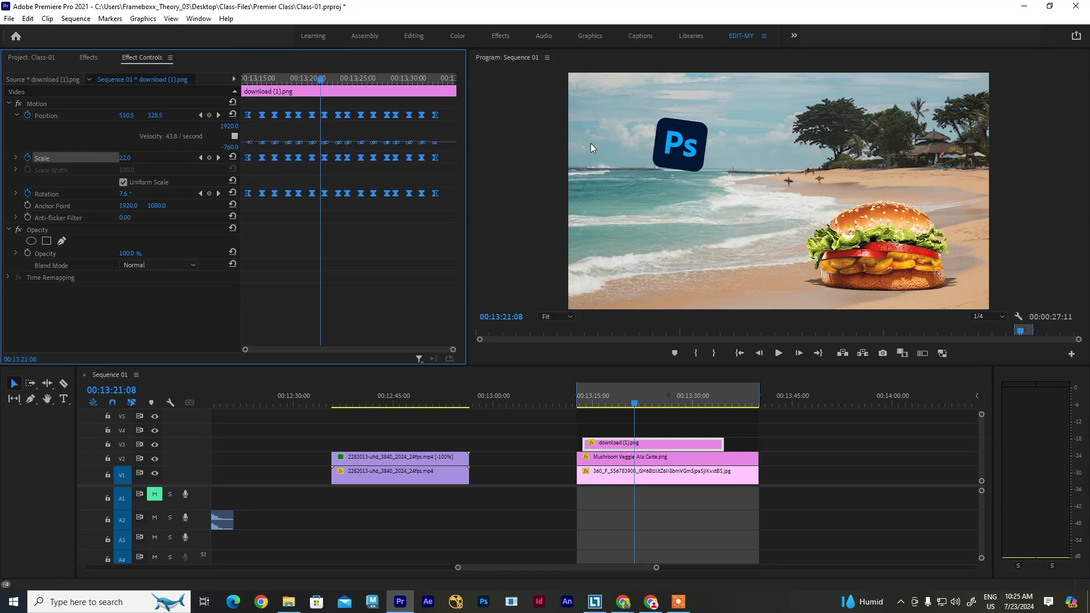
Undo the interpolation trials on the logo's keyframes while retaining all the pasted keyframe groups
key("ctrl+z")
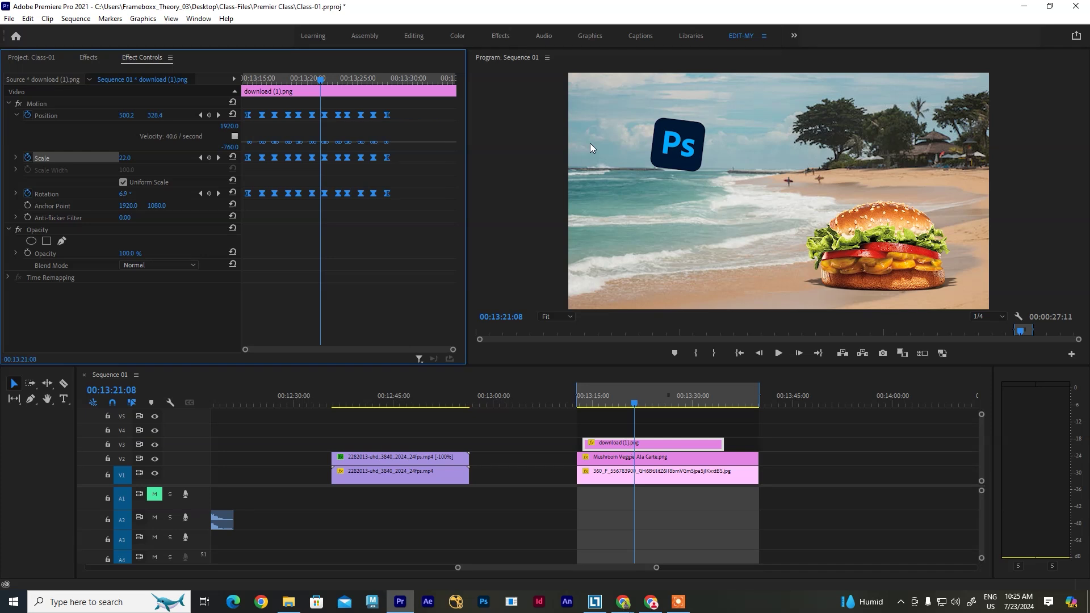
key("ctrl+shift+z")
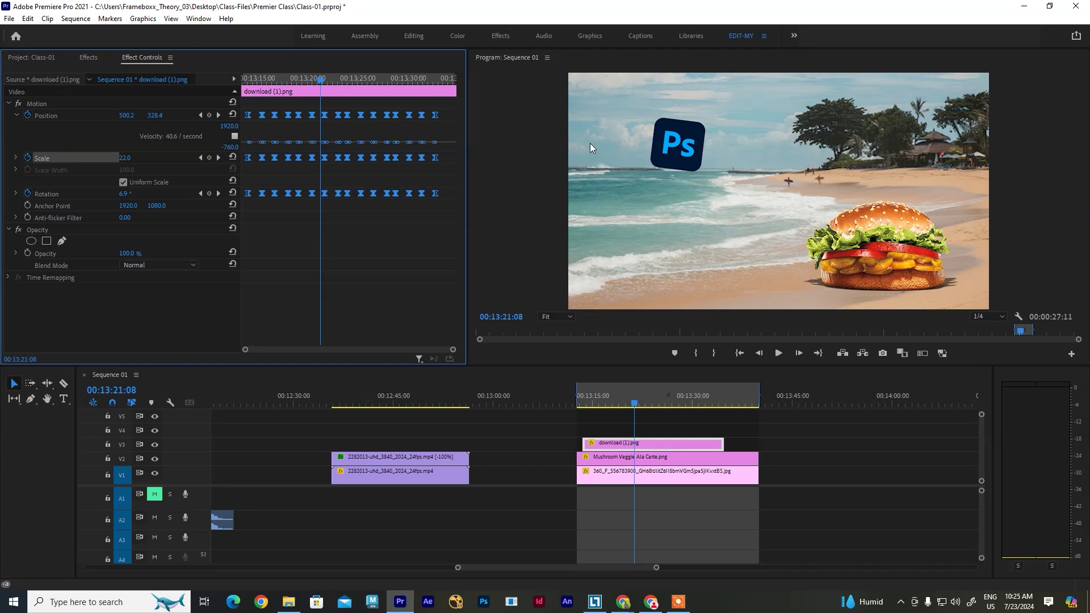
key("ctrl+z")
Play back and scrub through the logo's repeated wobble, and examine the Scale value and velocity graphs
key("Home")
key("space")
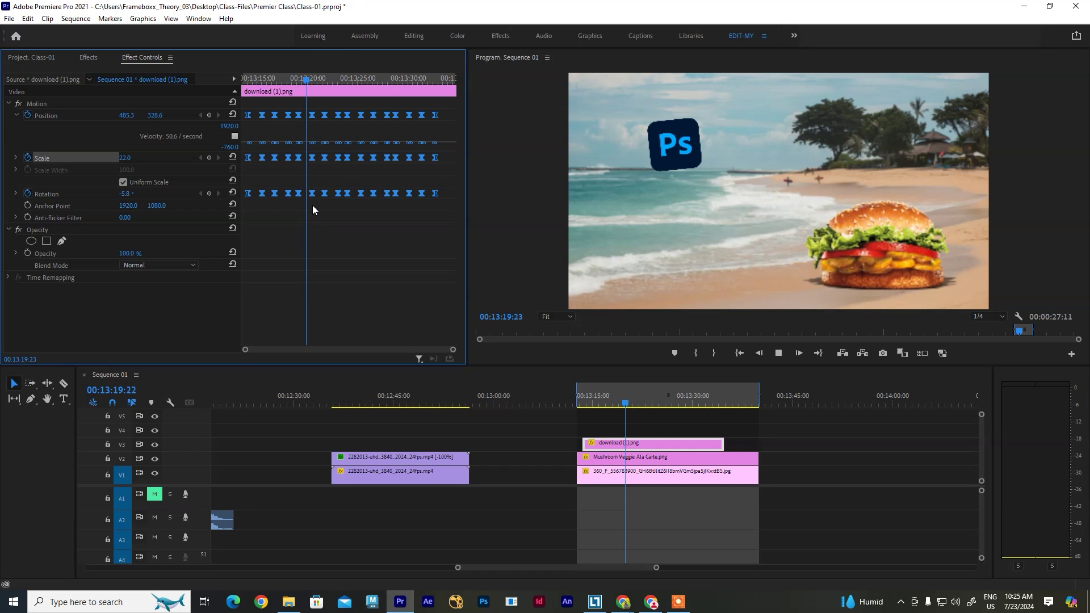
left_click(16, 159)
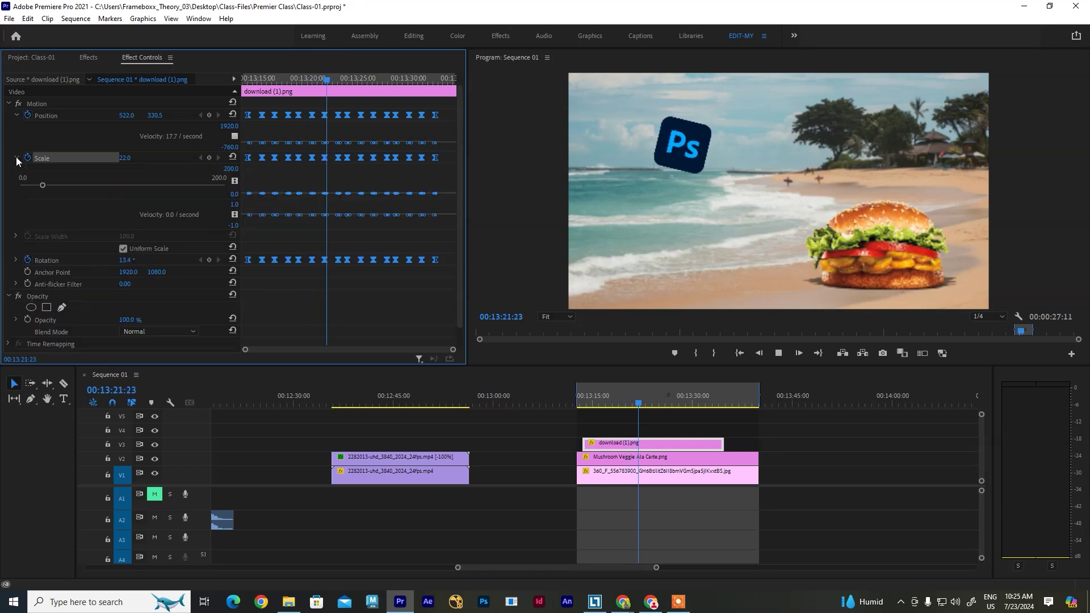
left_click(16, 159)
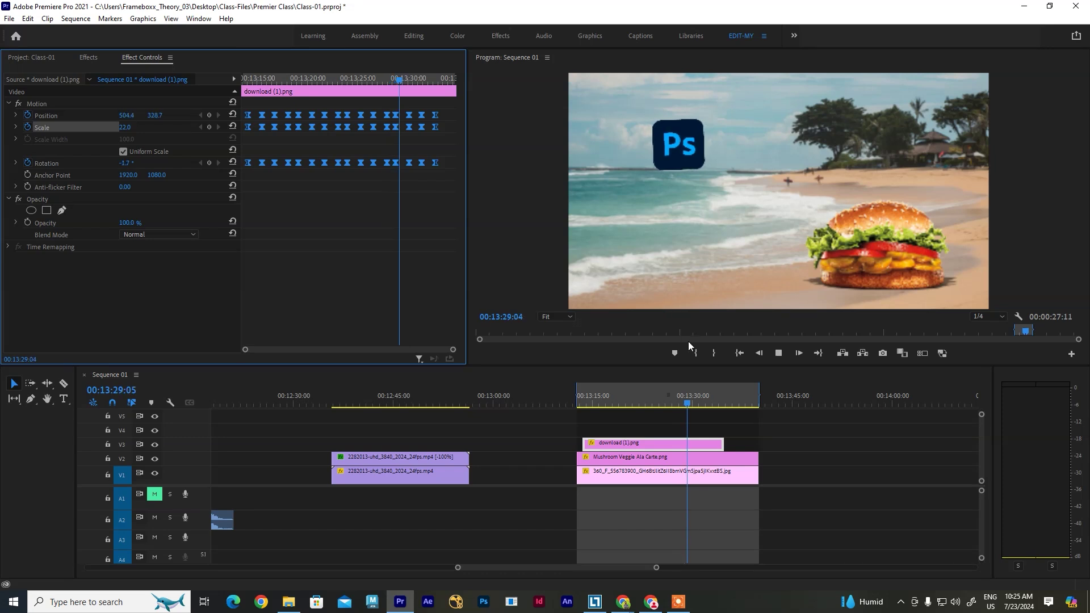
left_click_drag(697, 397, 616, 396)
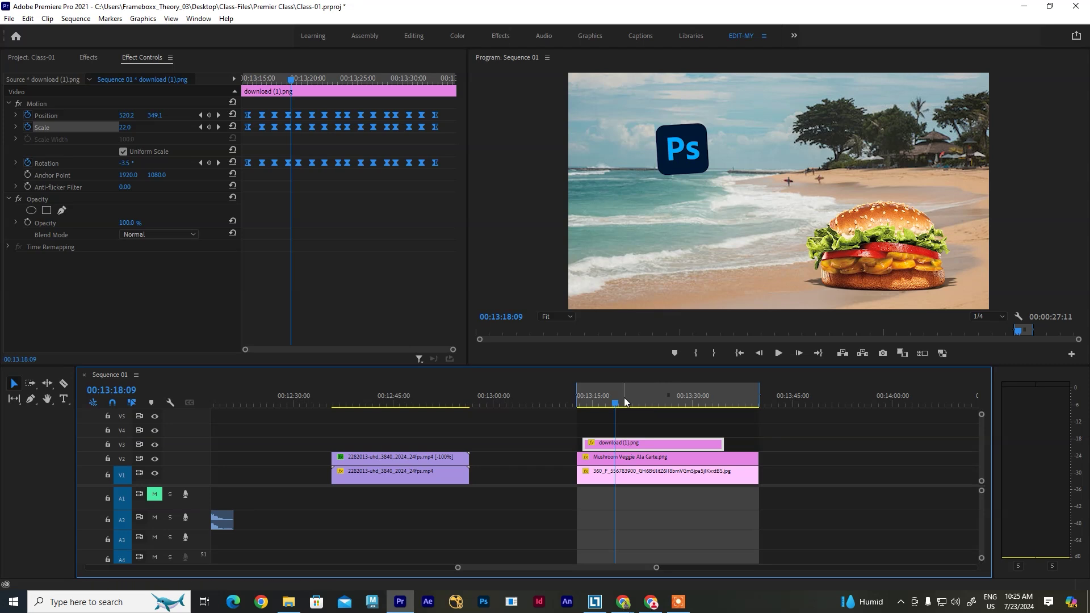
key("space")
key("minus")
key("minus")
key("space")
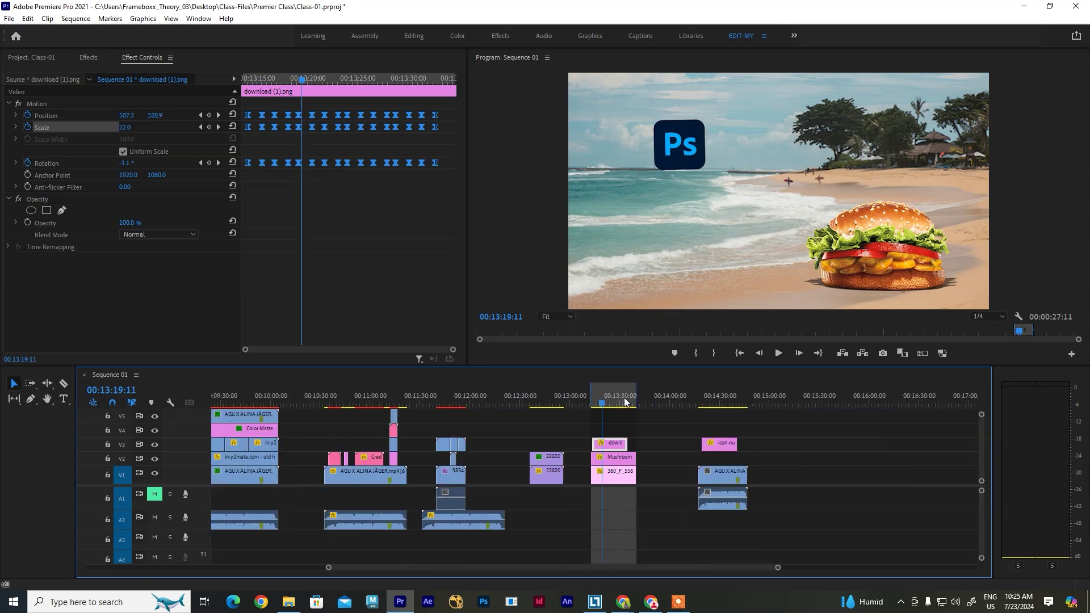
key("equal")
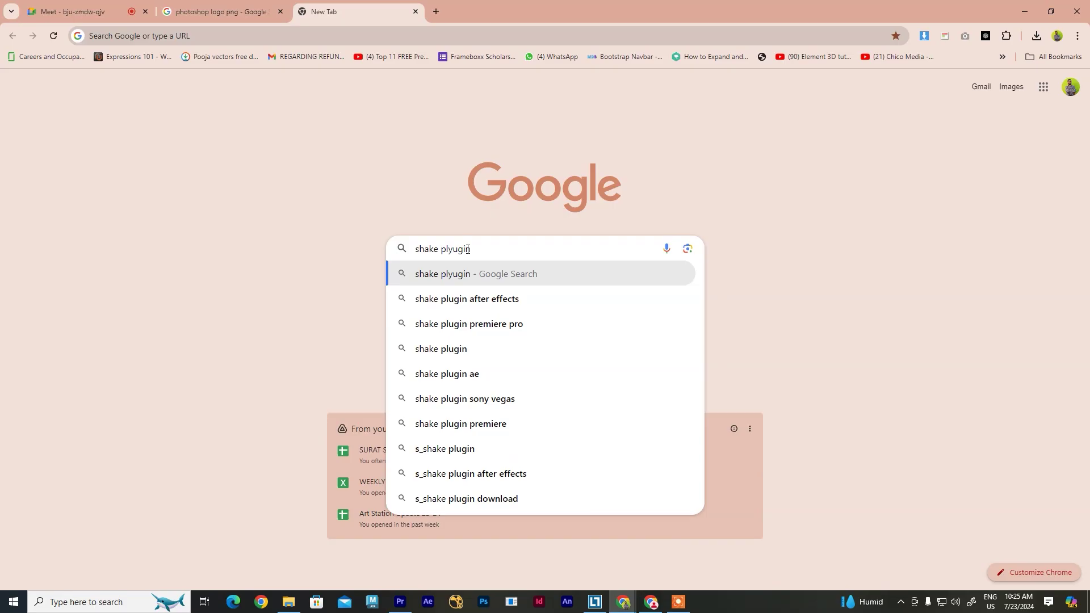
Switch to Chrome, search Google for "shake plugin for premiere pro" and open Motion Array's Camera Shake result in a new tab
type("for")
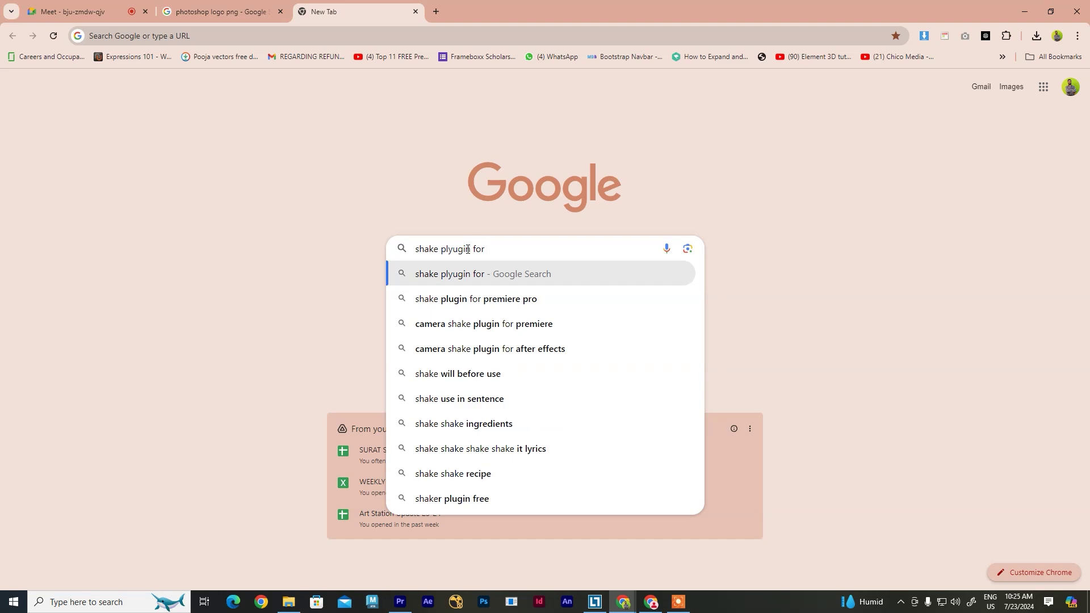
left_click(502, 298)
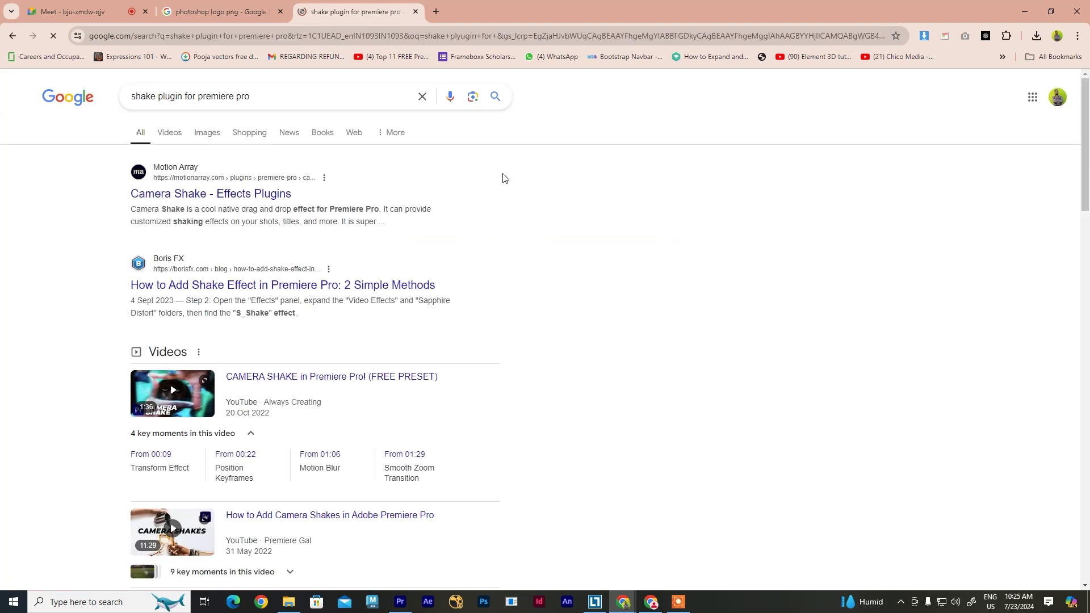
right_click(228, 193)
left_click(298, 203)
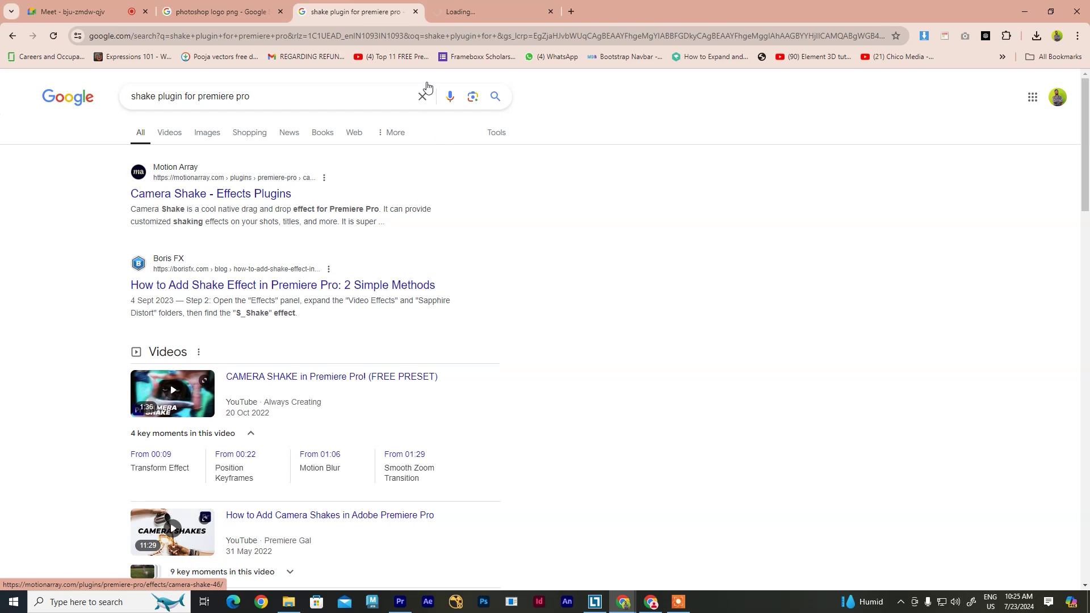
left_click(496, 13)
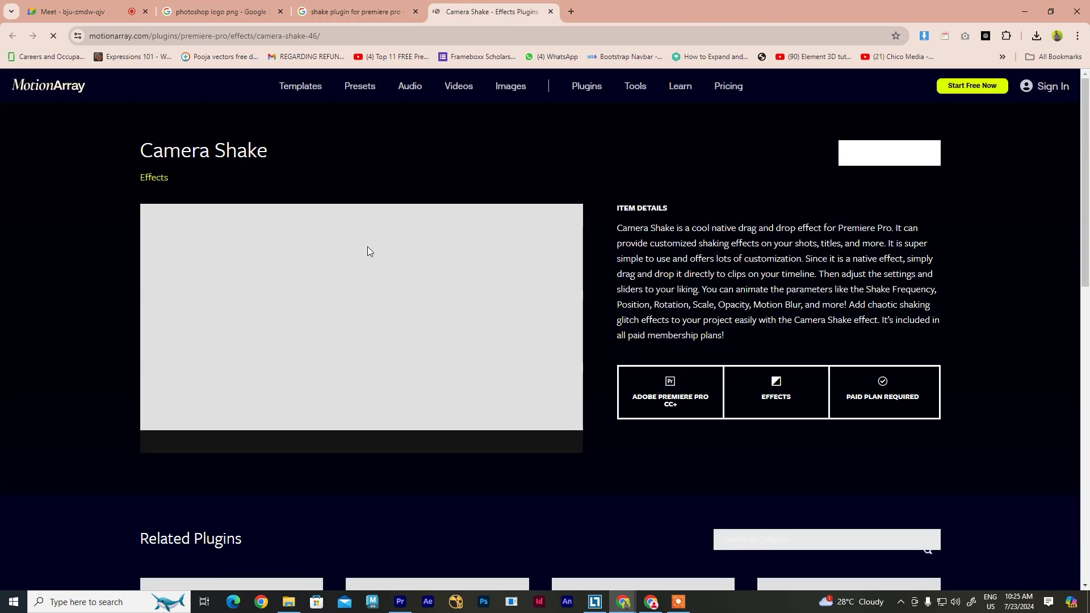
Look over the Camera Shake plugin page and open Motion Array's overview of video plugins
scroll(367, 247, "down", 4)
scroll(368, 252, "up", 4)
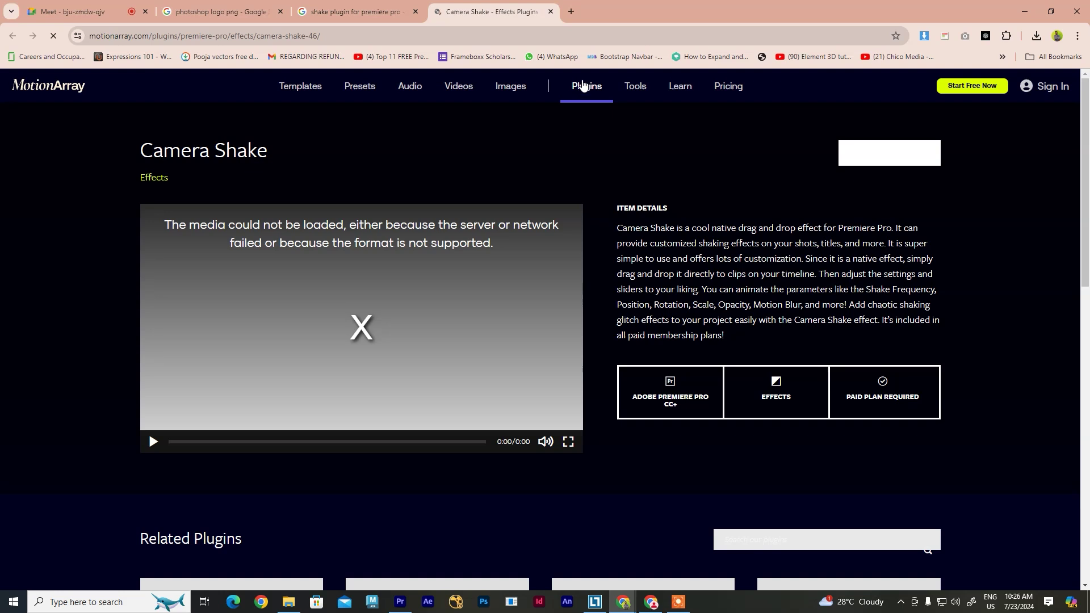
left_click(575, 90)
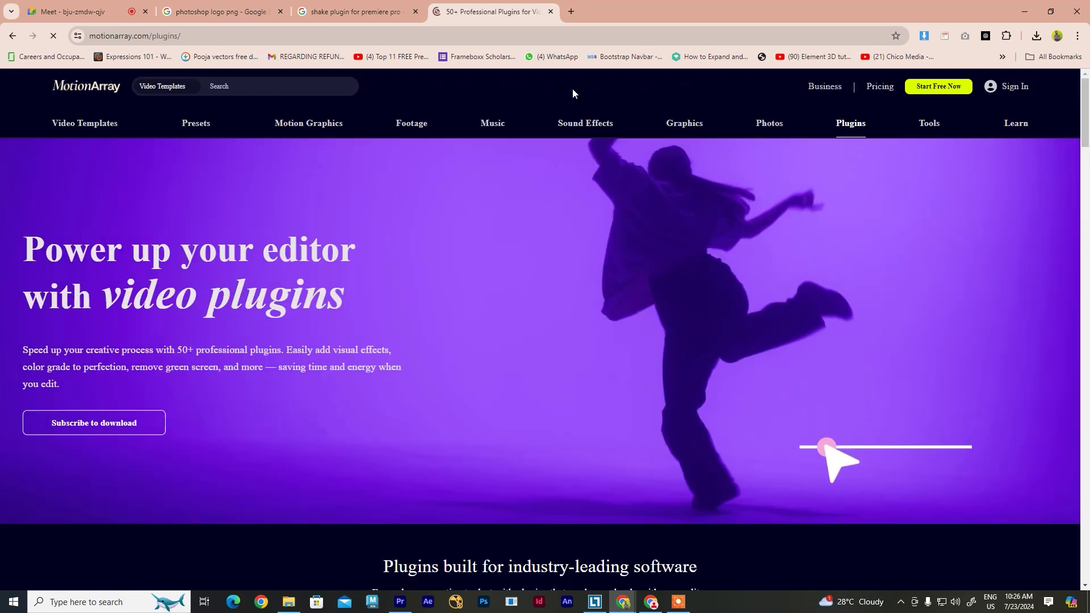
Look through Motion Array's video plugins page, including the editing programs its plugins support
scroll(428, 351, "down", 14)
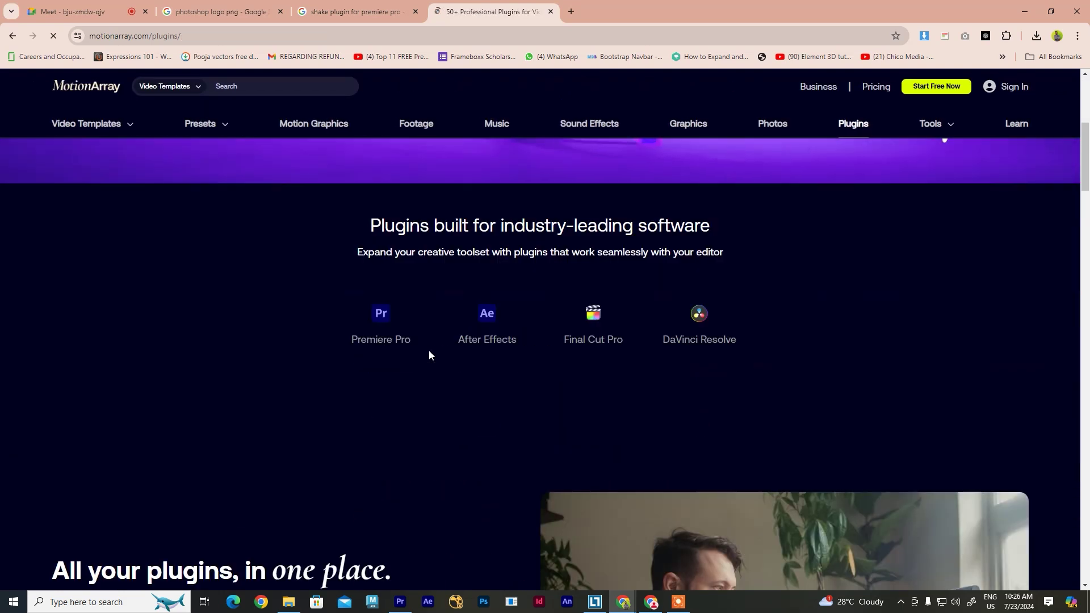
scroll(429, 352, "down", 4)
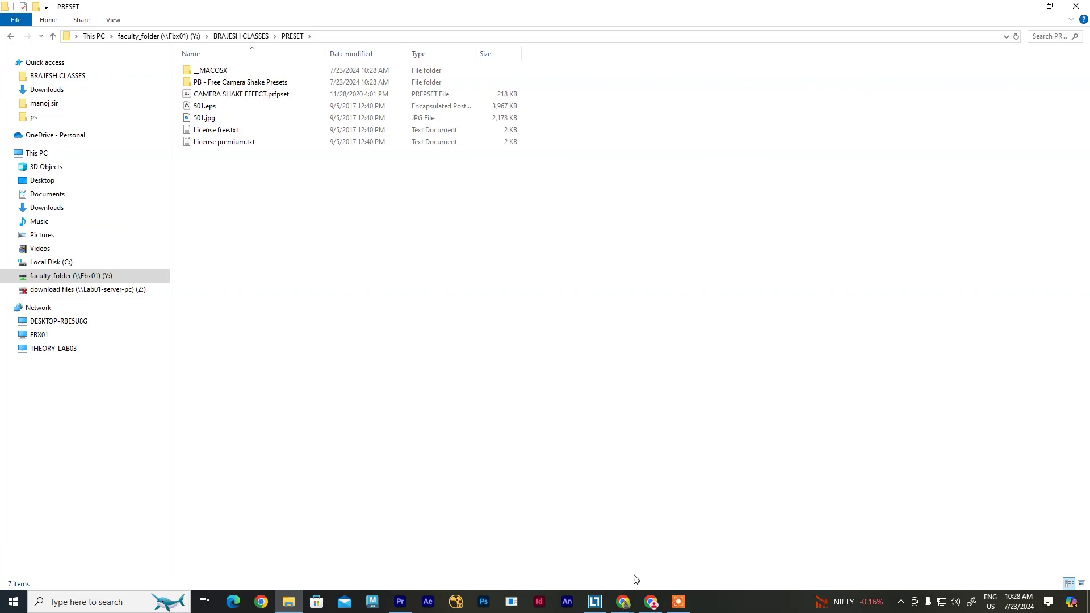
Switch to Premiere Pro and duplicate the stacked beach, burger and logo clips further along the same tracks, starting at about 00:13:44
left_click(400, 602)
left_click_drag(587, 400, 453, 398)
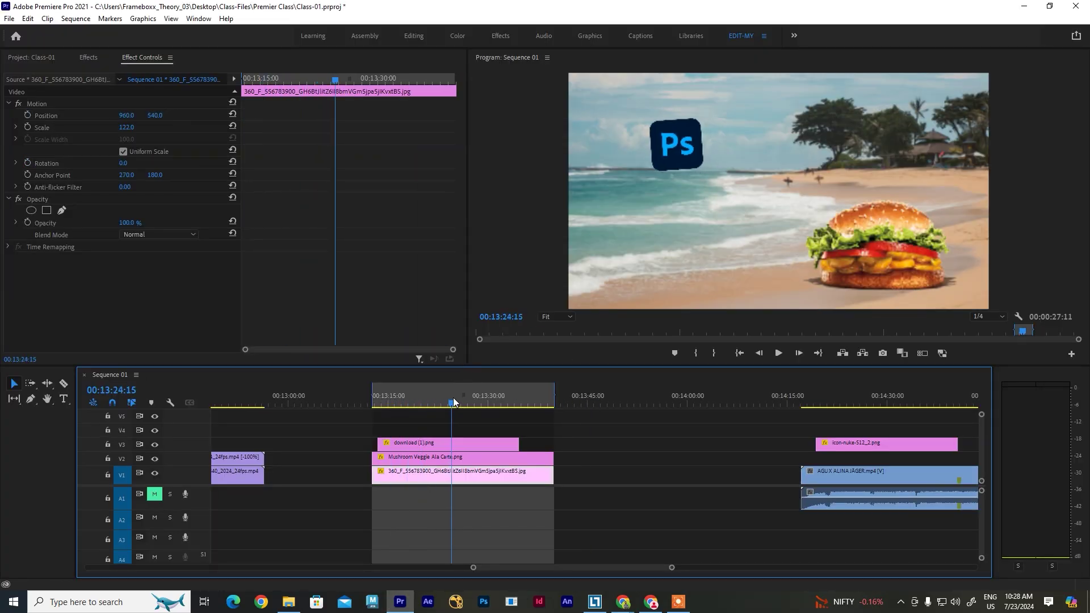
left_click_drag(536, 421, 658, 477)
left_click(655, 399)
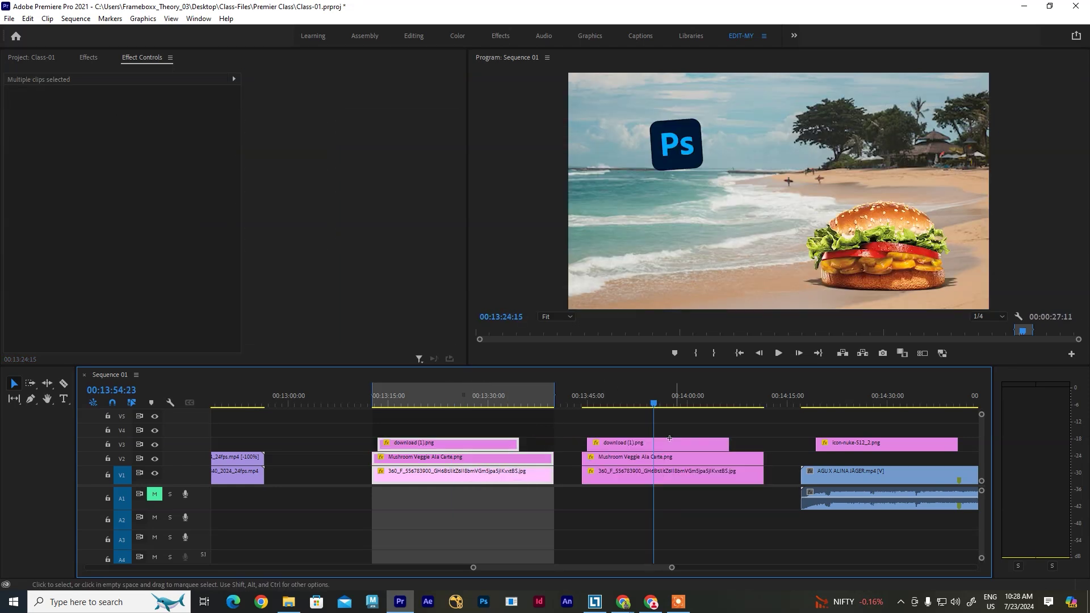
Remove all Position, Scale and Rotation keyframes from the duplicated logo clip by switching off their animation
left_click(665, 442)
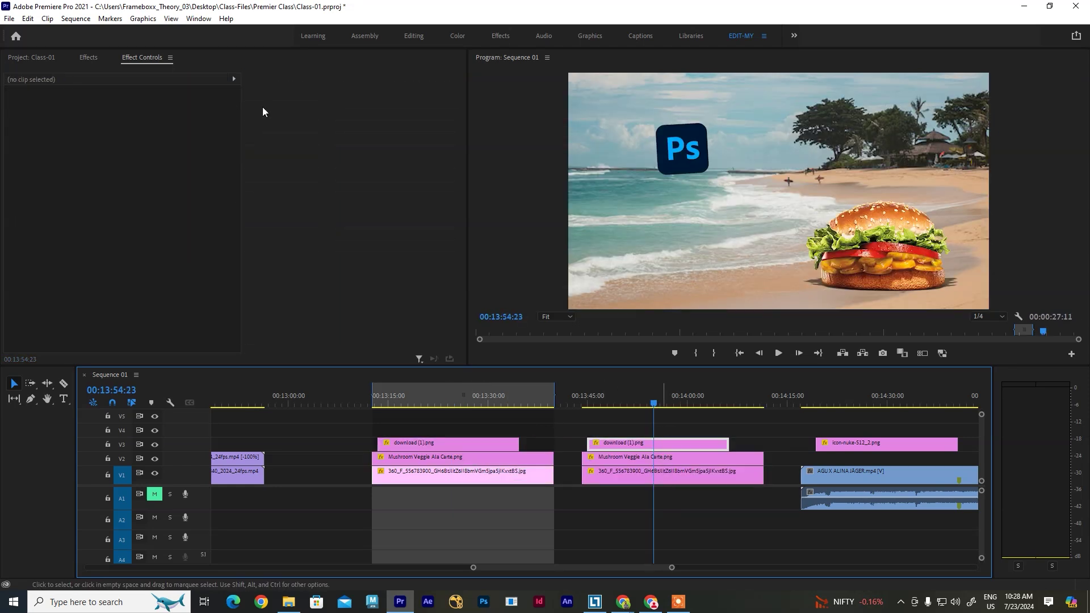
left_click(28, 115)
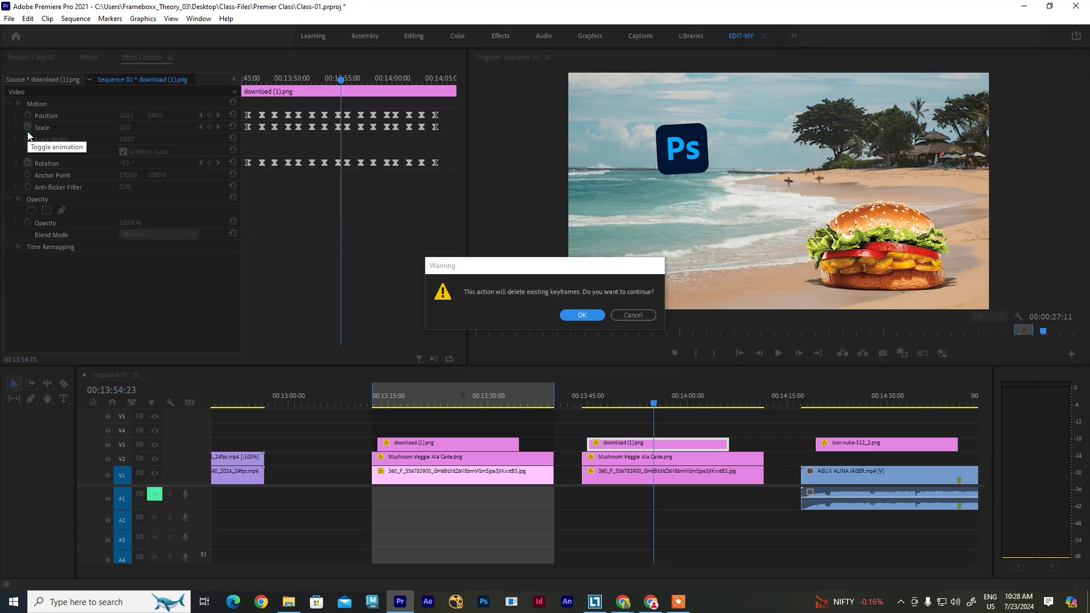
left_click(579, 313)
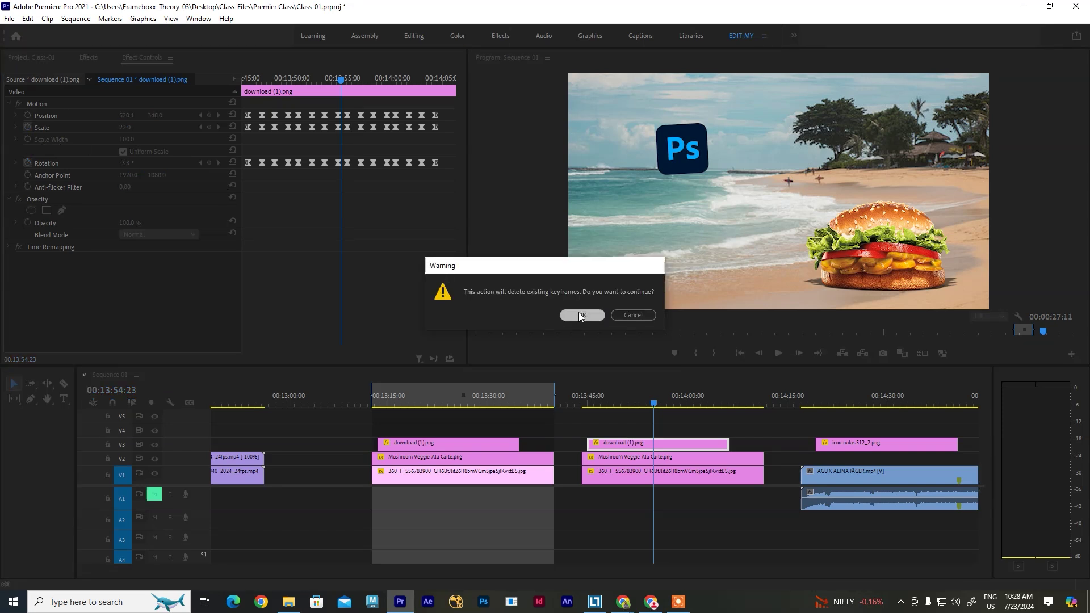
left_click(29, 127)
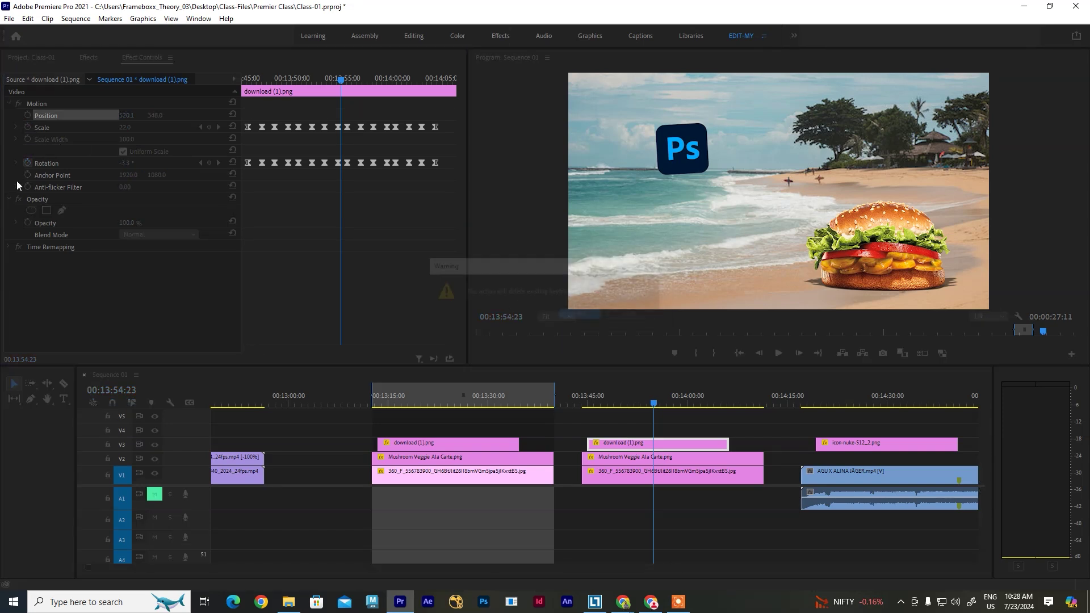
left_click(579, 315)
left_click(28, 163)
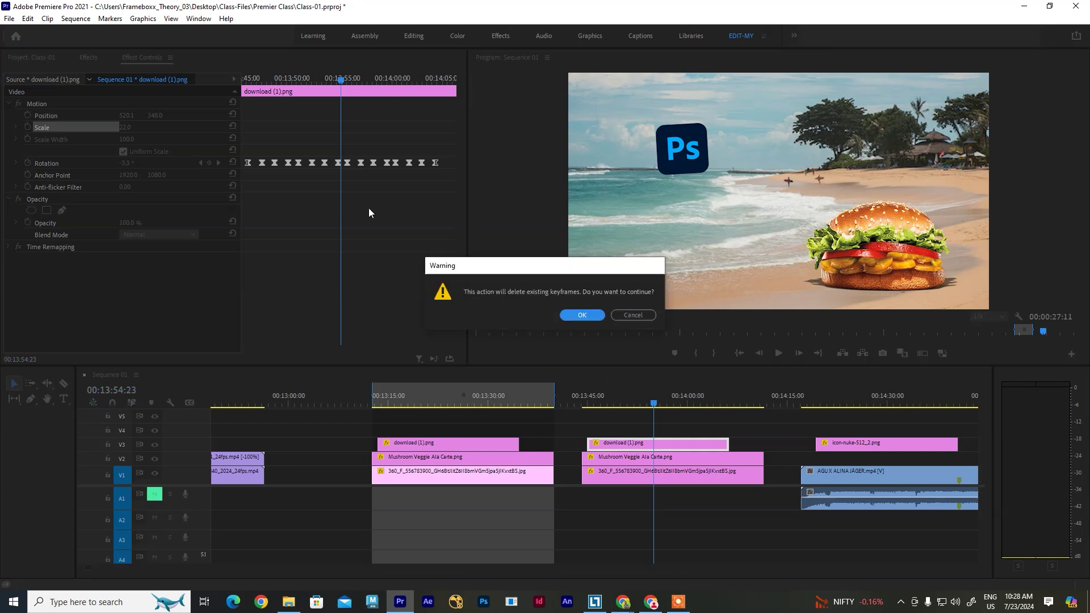
left_click(591, 314)
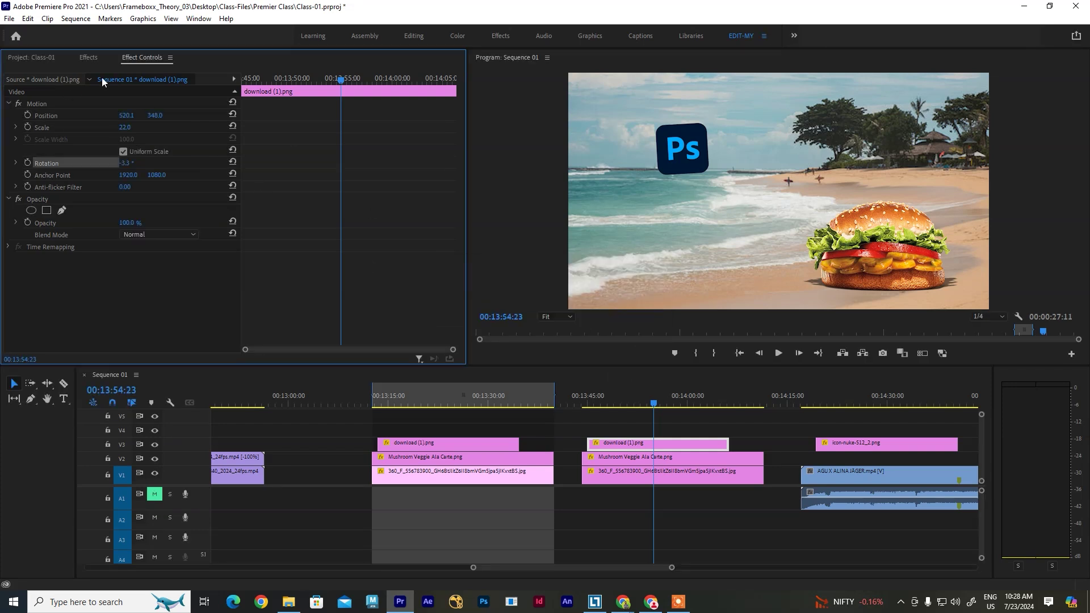
Import the effect preset file CAMERA SHAKE EFFECT.prfpset from the PRESET folder on the faculty_folder network drive
left_click(81, 57)
right_click(33, 86)
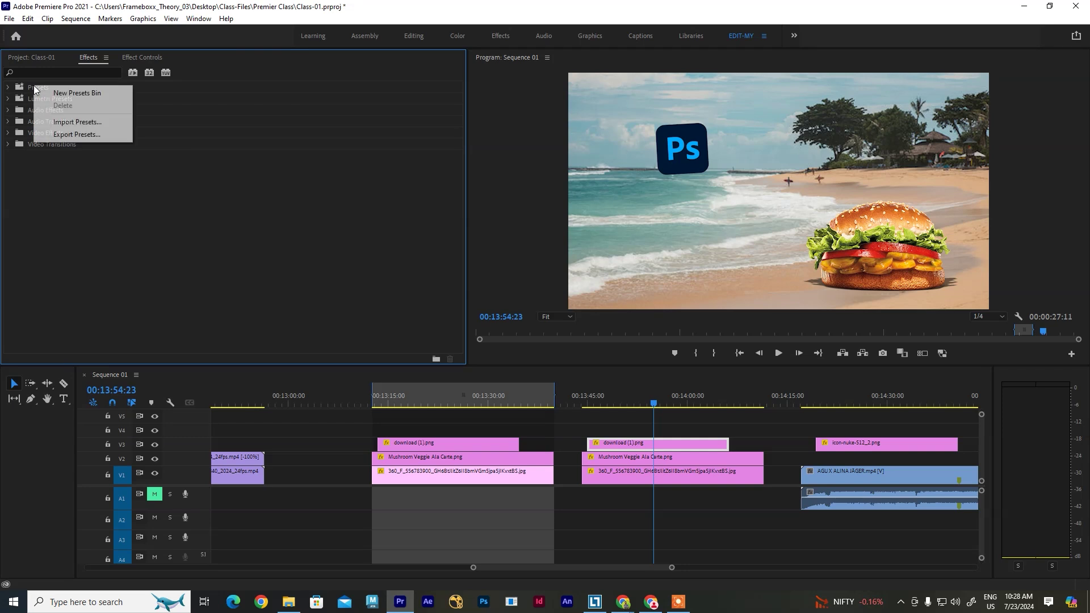
left_click(70, 121)
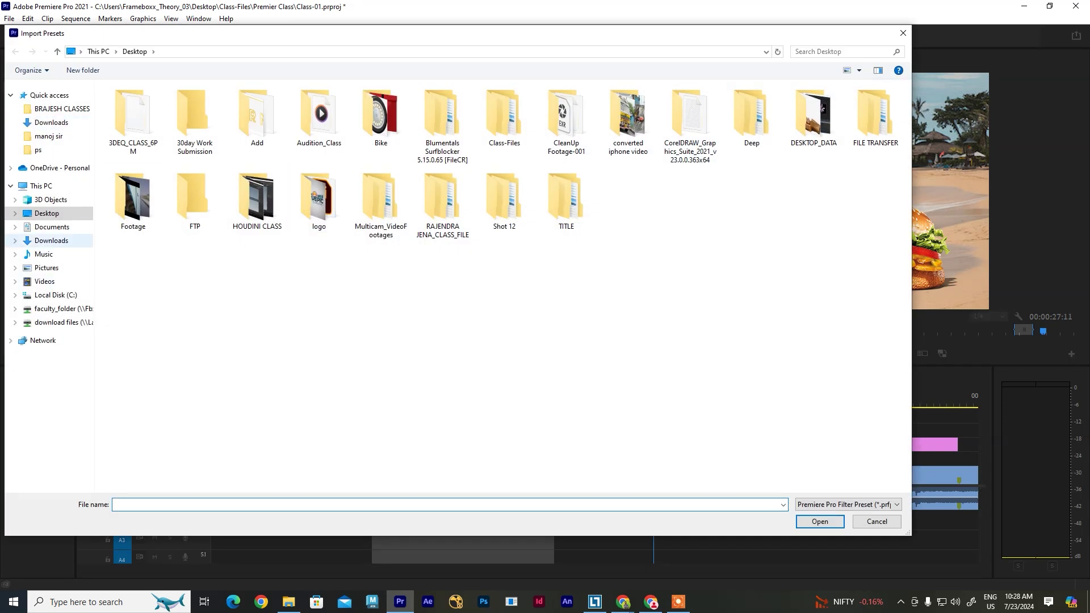
left_click(57, 308)
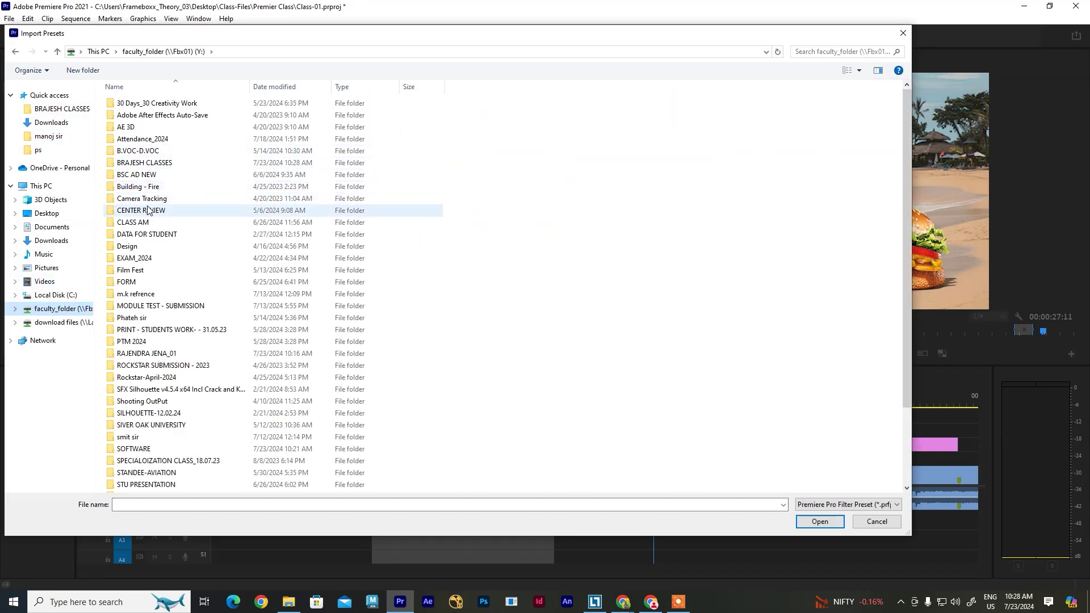
double_click(157, 162)
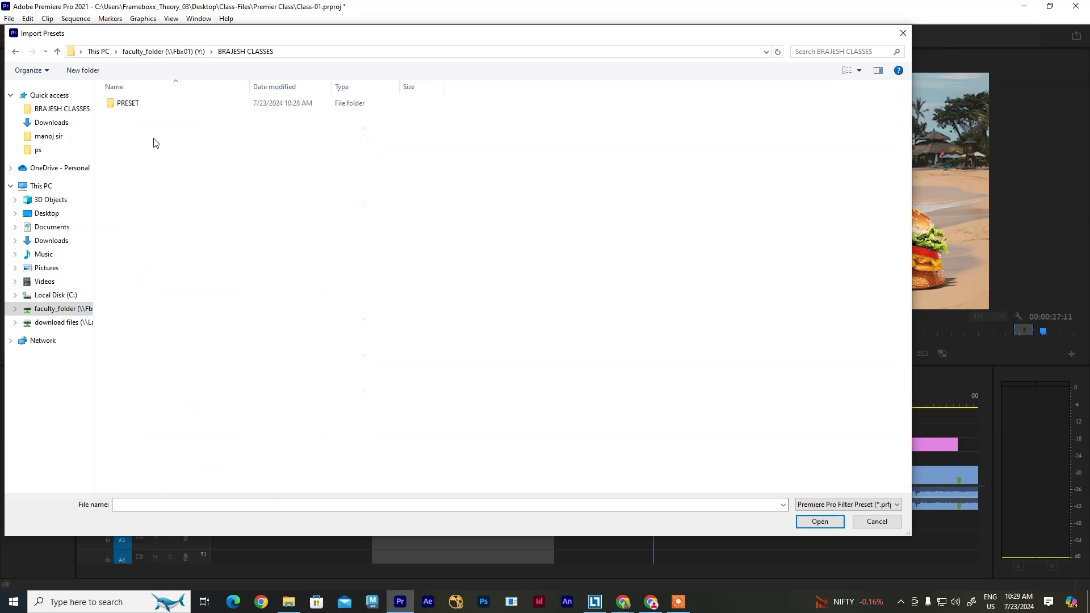
double_click(141, 105)
left_click(154, 129)
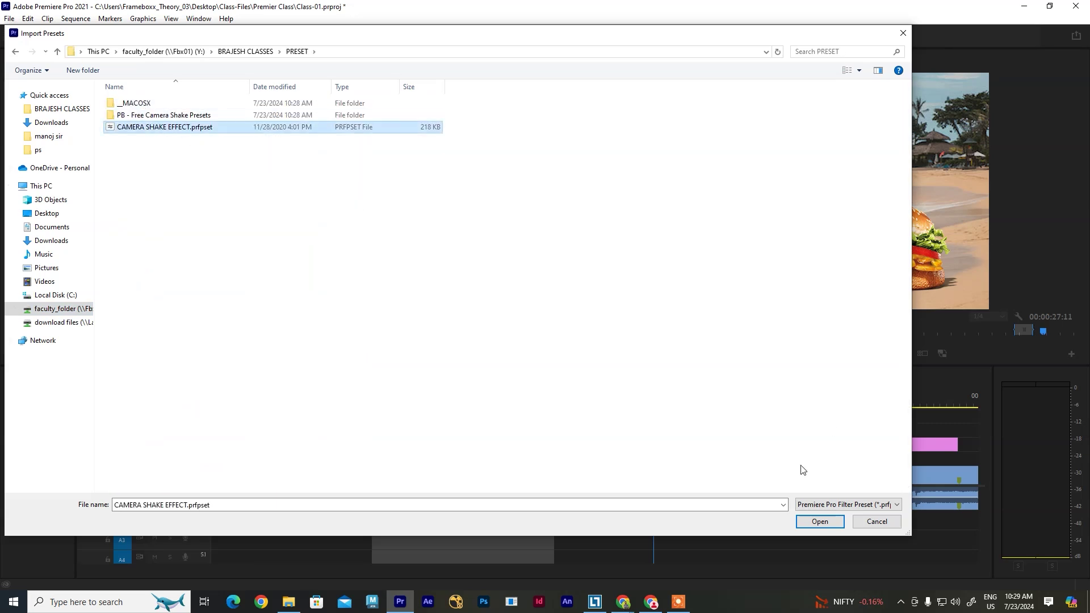
left_click(819, 521)
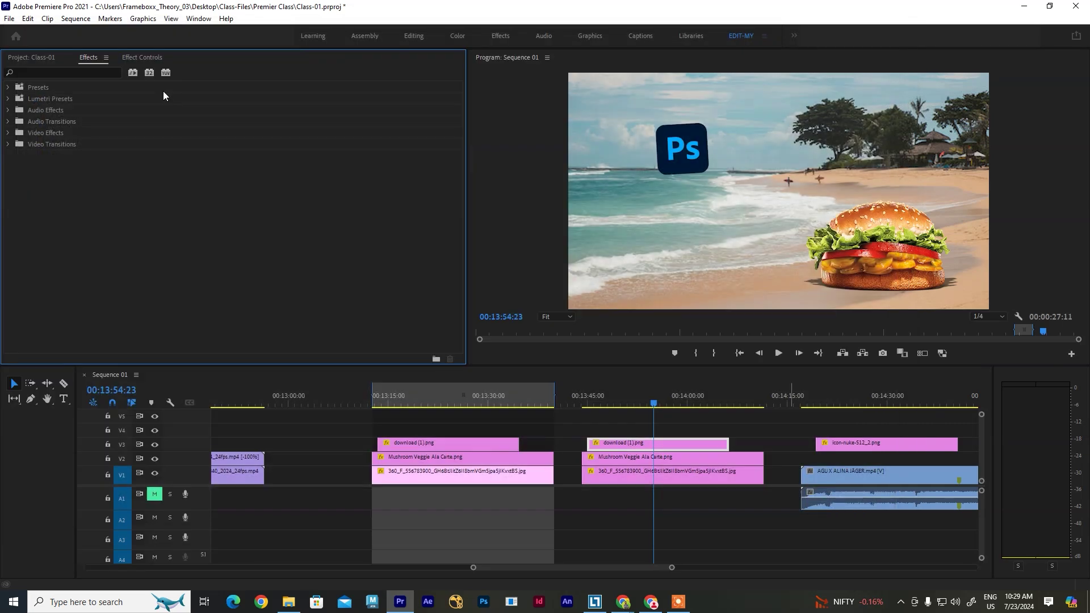
Expand the Presets bin and its GLITCH CAMERA SHAKE WGFX group to list the imported shake presets
left_click(7, 88)
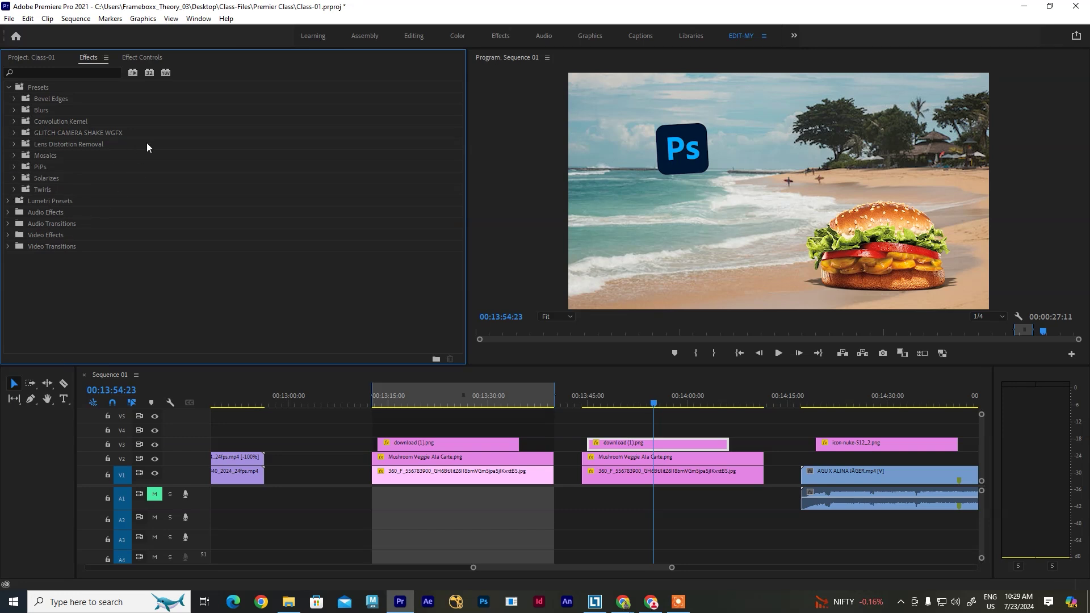
left_click(14, 134)
left_click(73, 144)
left_click(84, 152)
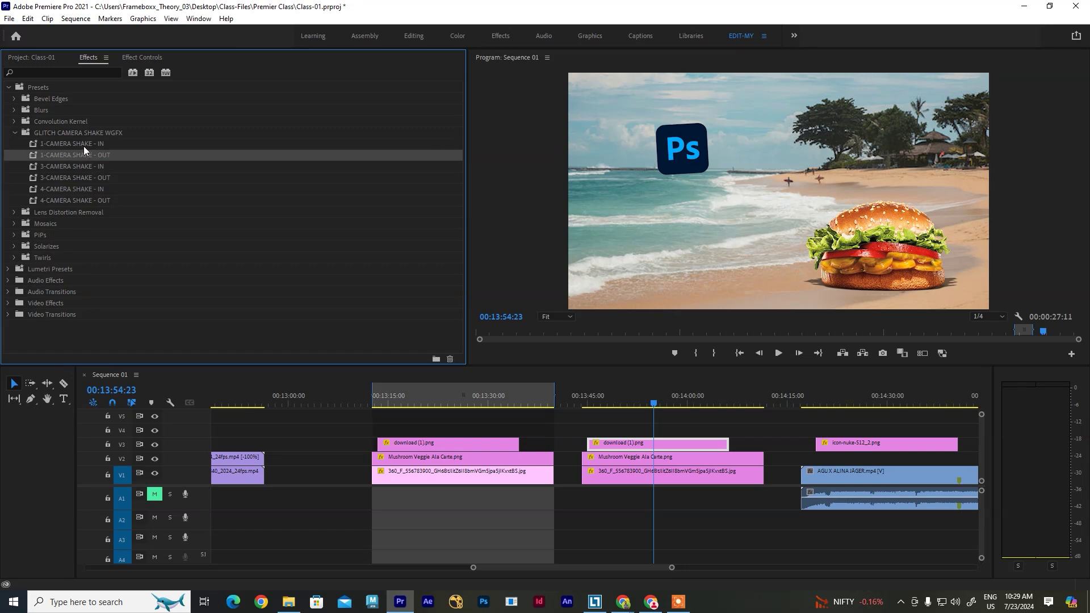
Try the 1-CAMERA SHAKE - IN preset on the duplicated logo clip and play it back from the clip's start
left_click(81, 142)
left_click(81, 151)
left_click(81, 142)
left_click_drag(577, 375, 600, 442)
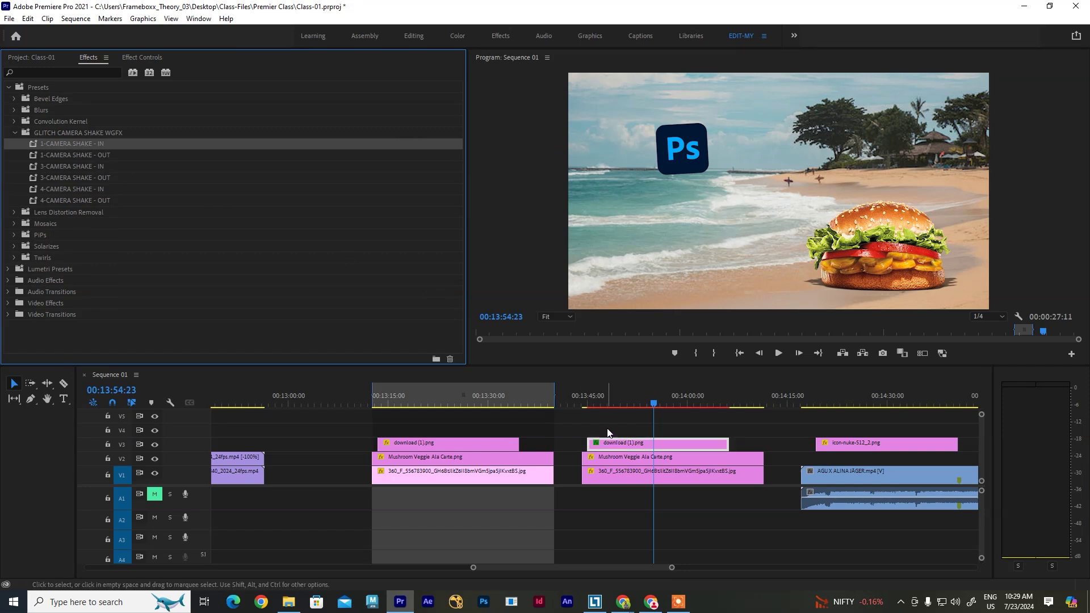
left_click(585, 403)
key("space")
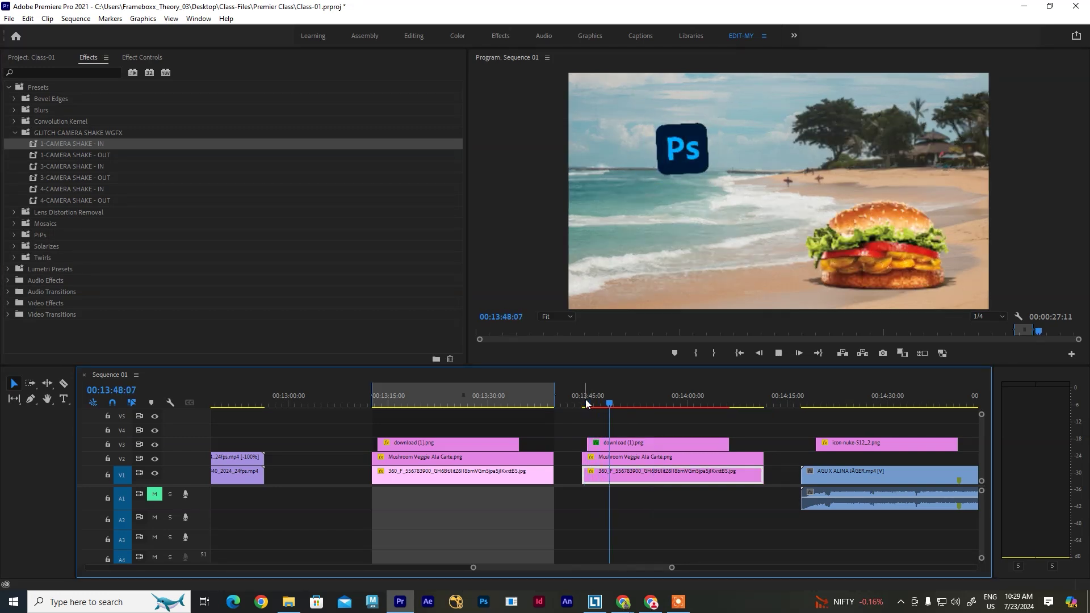
key("space")
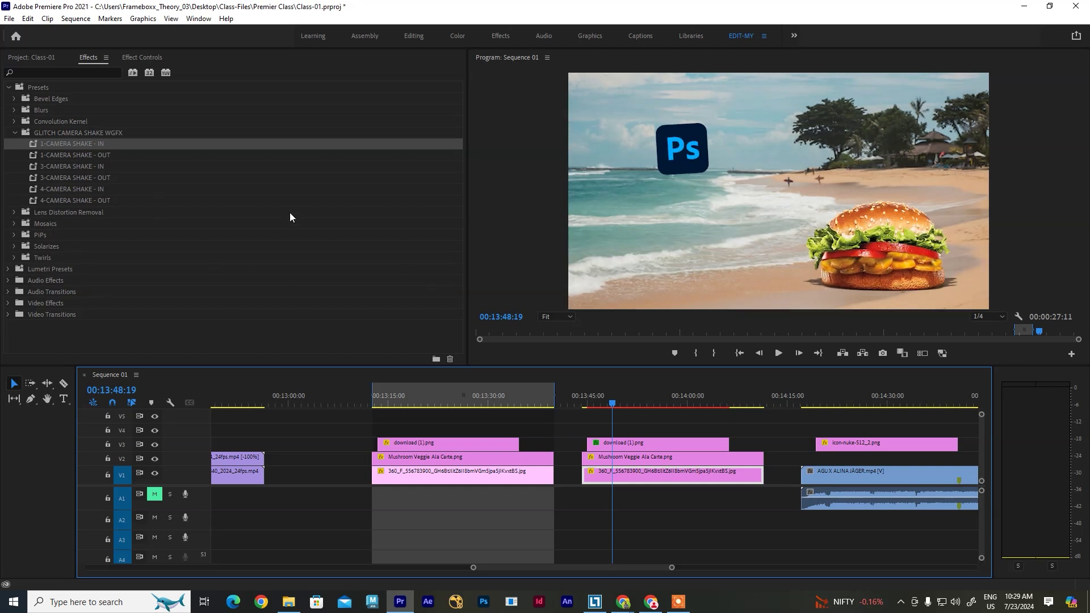
Try the 3-CAMERA SHAKE - IN preset on the duplicated logo clip and replay the clip's opening
left_click_drag(84, 166, 659, 444)
left_click_drag(622, 406, 585, 407)
key("space")
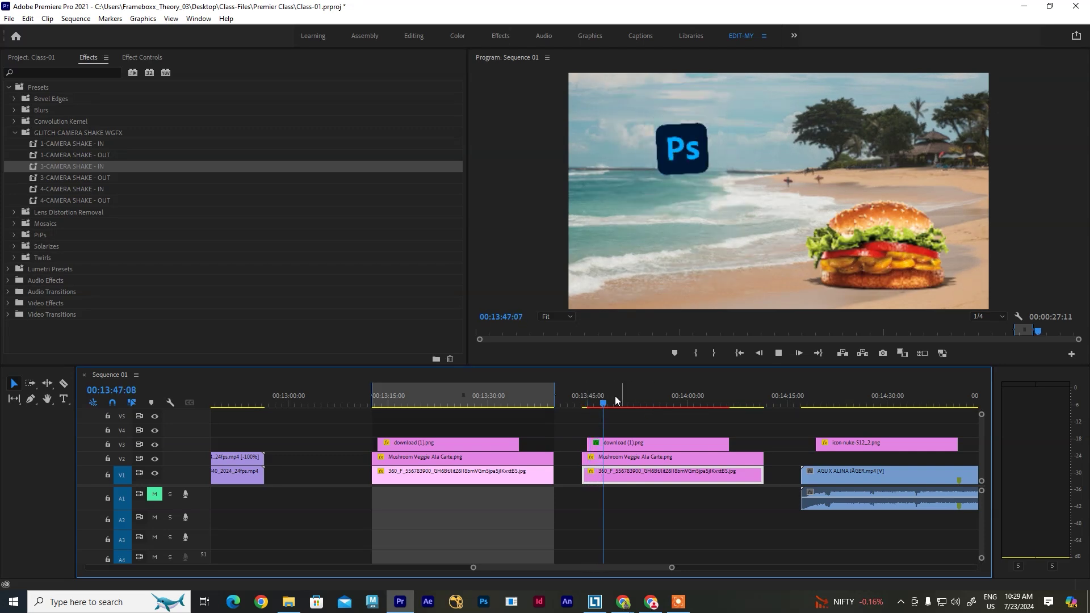
left_click(585, 404)
key("space")
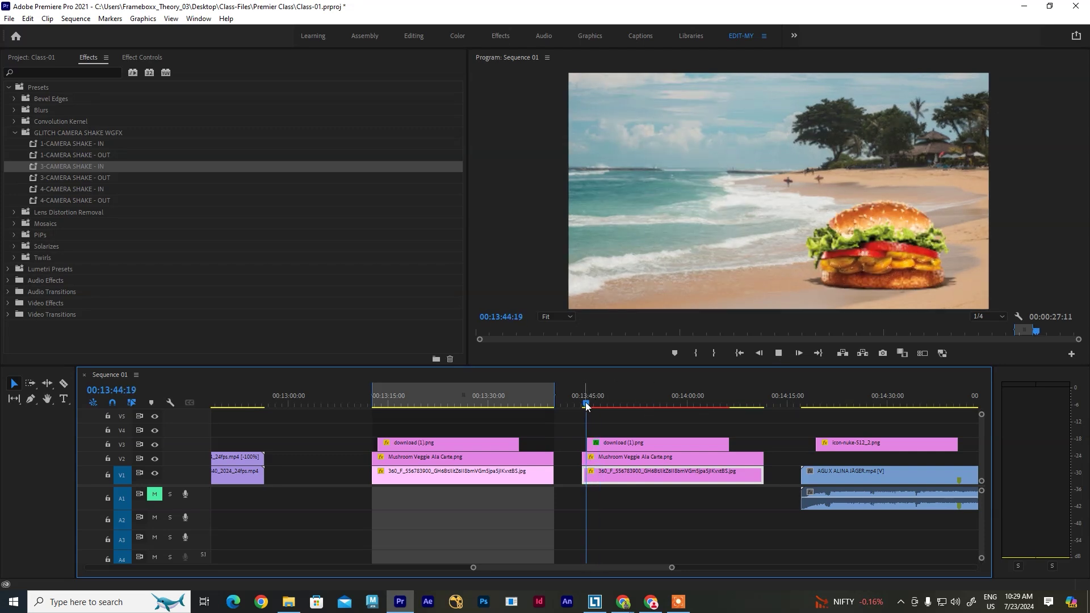
key("space")
Cut the duplicated logo clip in two near its end at 00:14:01:20
left_click_drag(603, 407, 699, 413)
key("c")
left_click(701, 444)
key("v")
Apply 3-CAMERA SHAKE - IN to the first part of the split logo clip and 3-CAMERA SHAKE - OUT to the second part
left_click(669, 443)
double_click(76, 167)
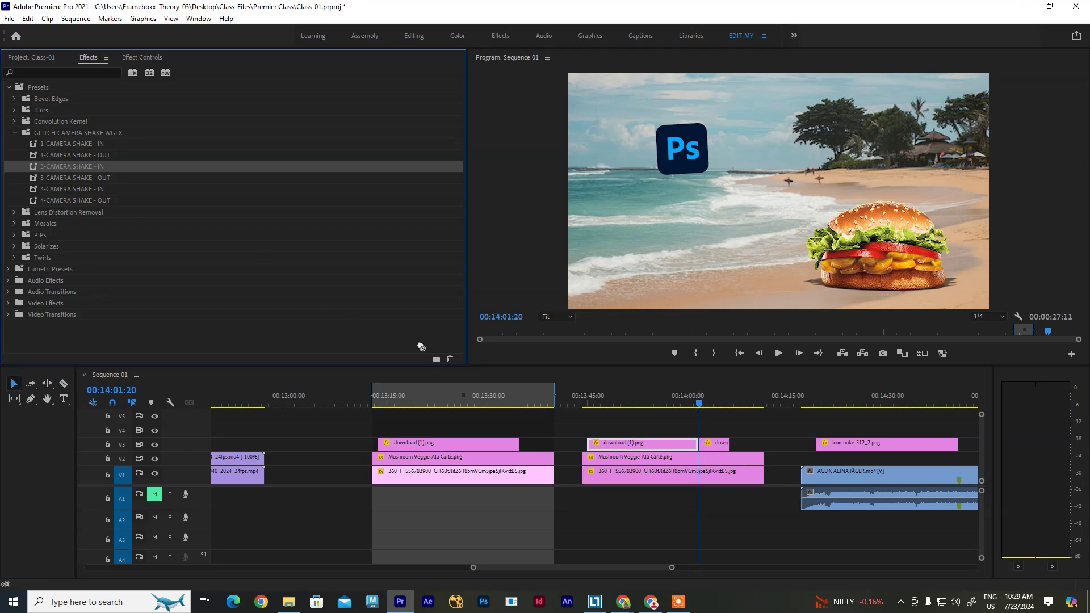
left_click_drag(93, 178, 714, 443)
Play back and scrub through both parts of the split logo clip to check the shake at its entrance and exit
left_click_drag(707, 404, 585, 407)
key("space")
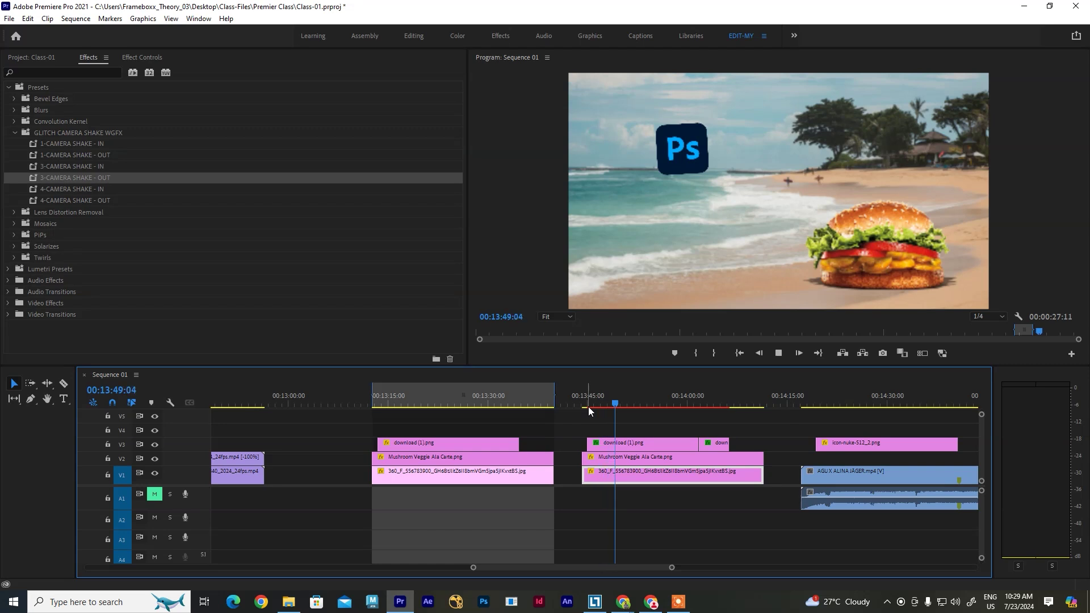
left_click(652, 406)
left_click(693, 404)
key("space")
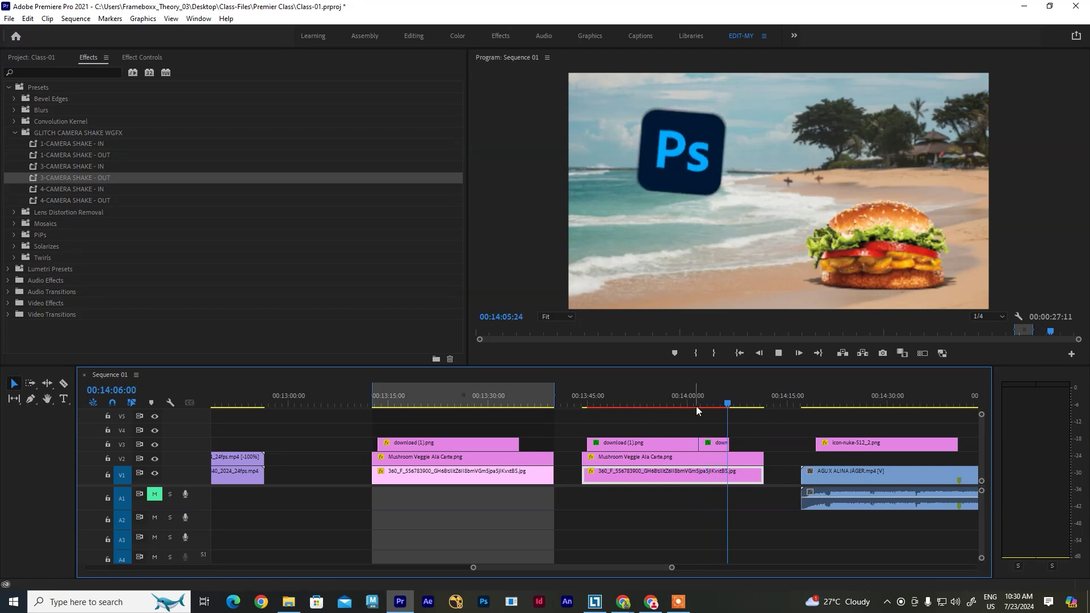
left_click(713, 402)
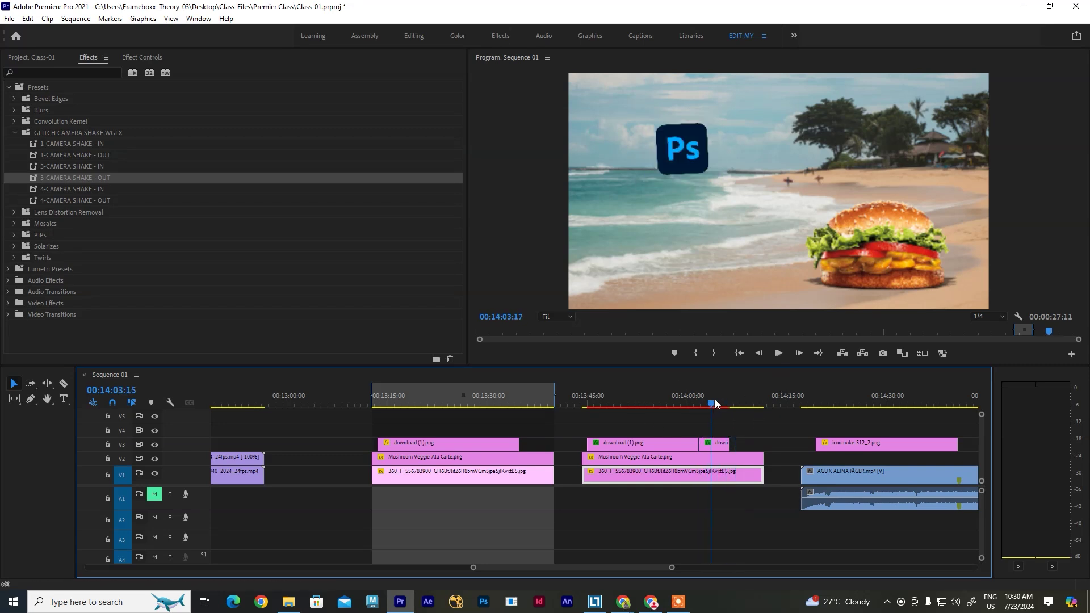
left_click_drag(709, 398, 668, 398)
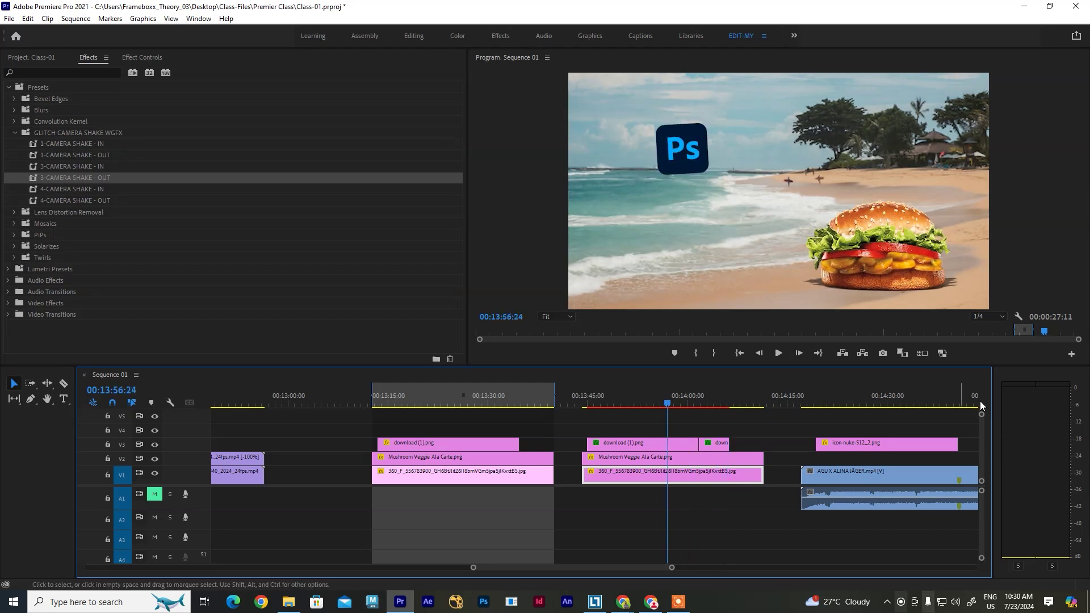
Start a preset import and look through the 1080p folders under PB - Free Camera Shake Presets and __MACOSX for usable preset files
right_click(36, 87)
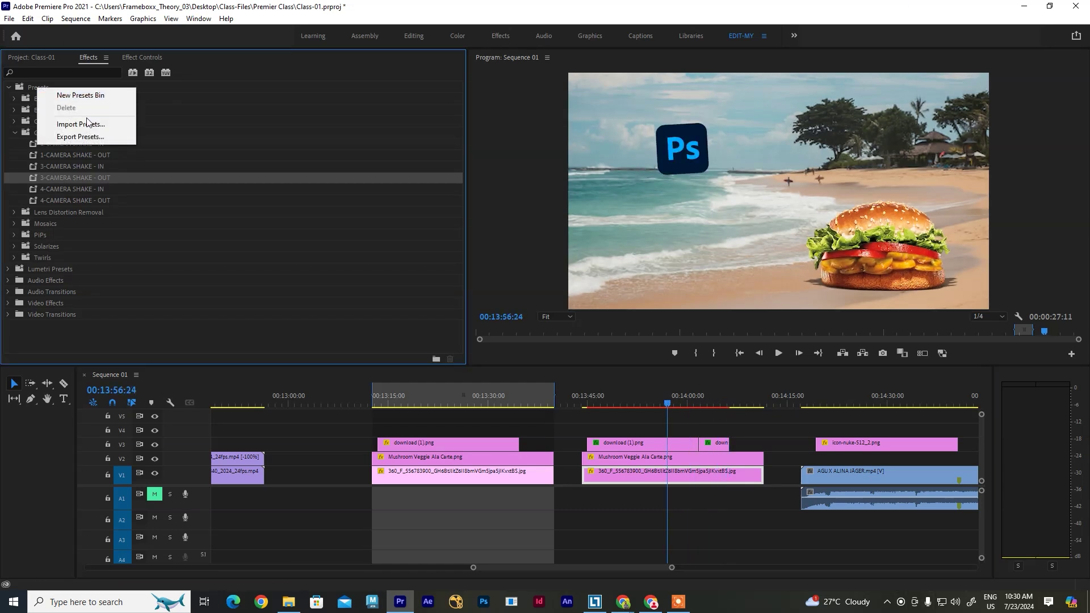
left_click(84, 129)
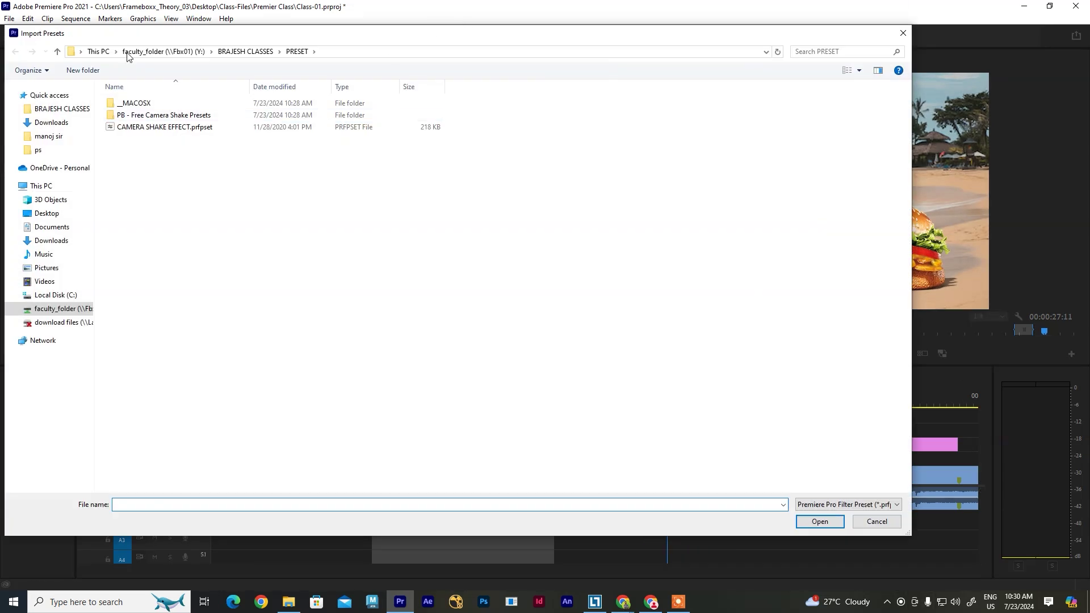
double_click(145, 114)
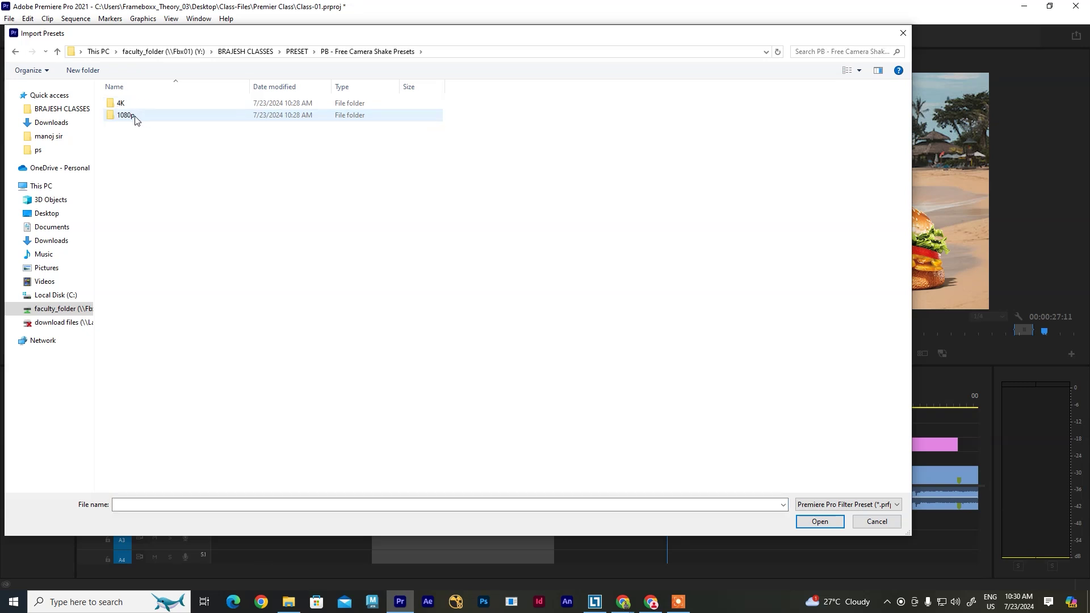
double_click(138, 116)
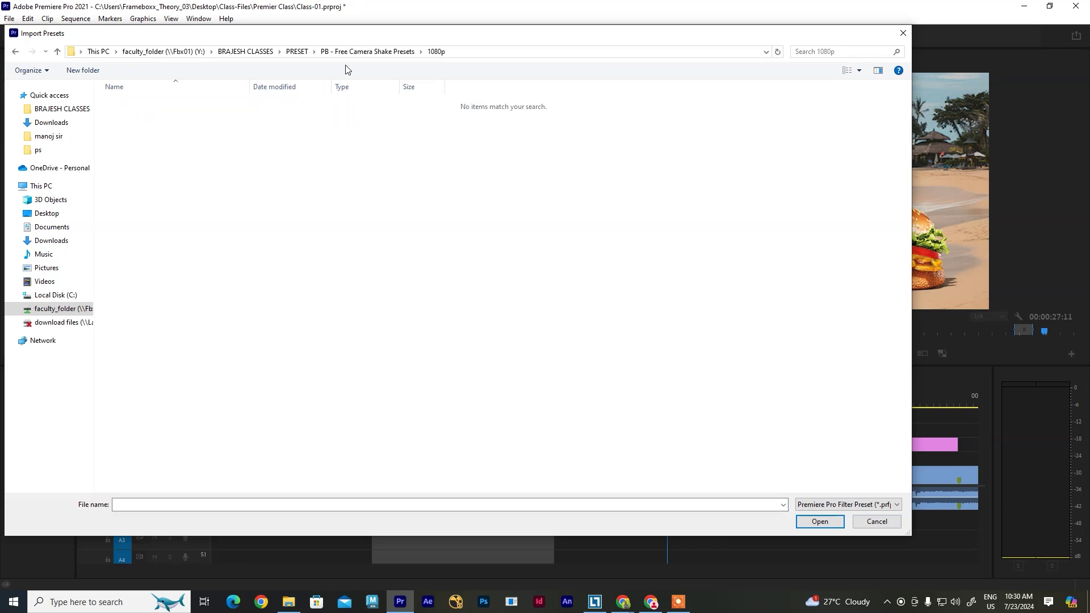
left_click(332, 53)
left_click(297, 51)
double_click(138, 104)
double_click(138, 107)
double_click(135, 116)
left_click(361, 52)
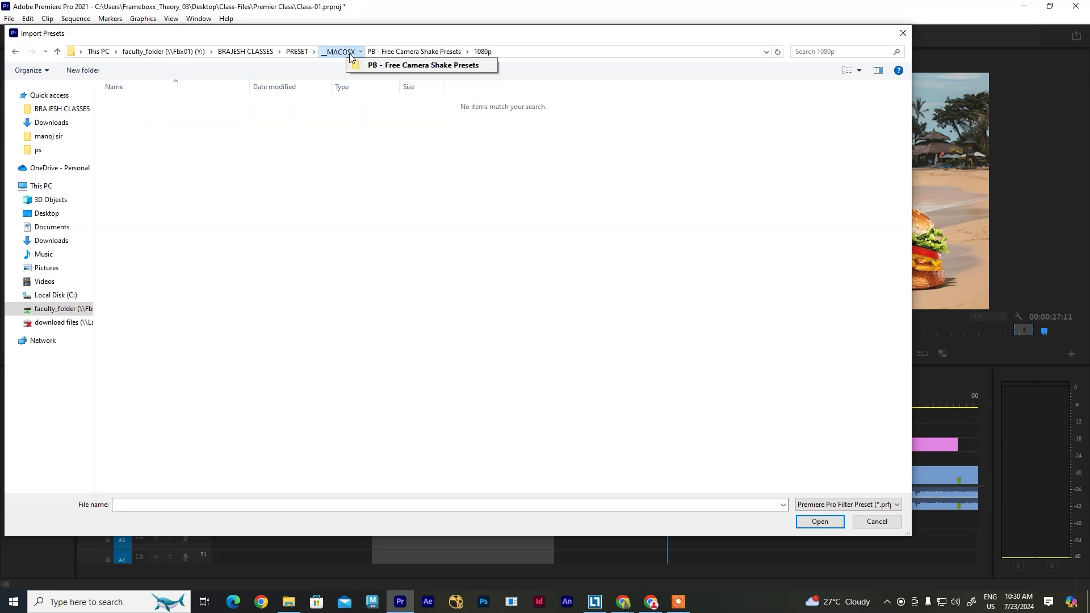
Check the 4K folder of PB - Free Camera Shake Presets and the __MACOSX folder for presets, and close the import dialog
left_click(296, 52)
double_click(170, 115)
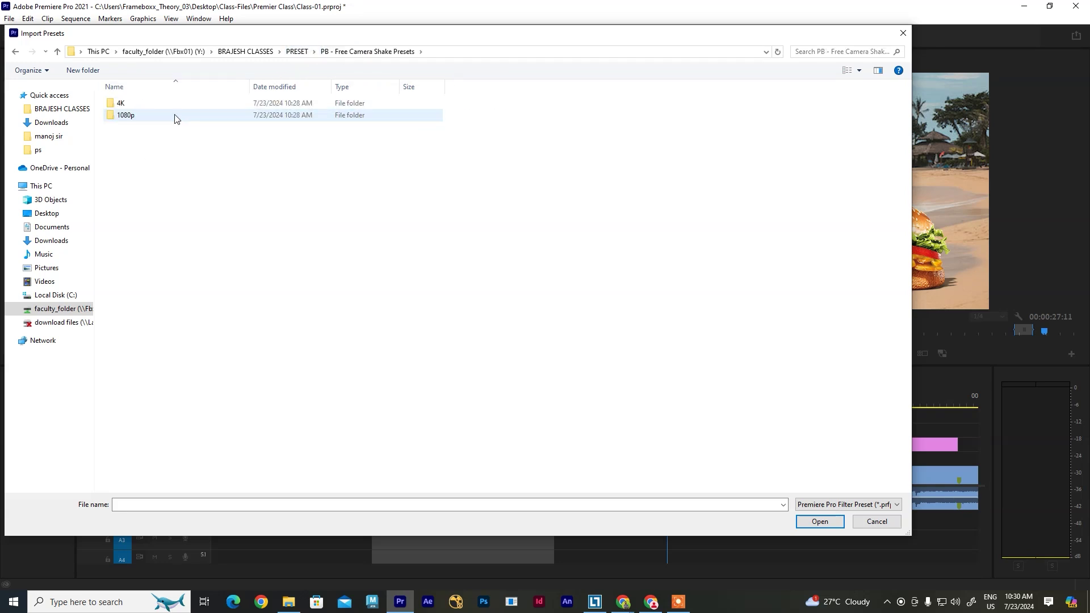
double_click(122, 104)
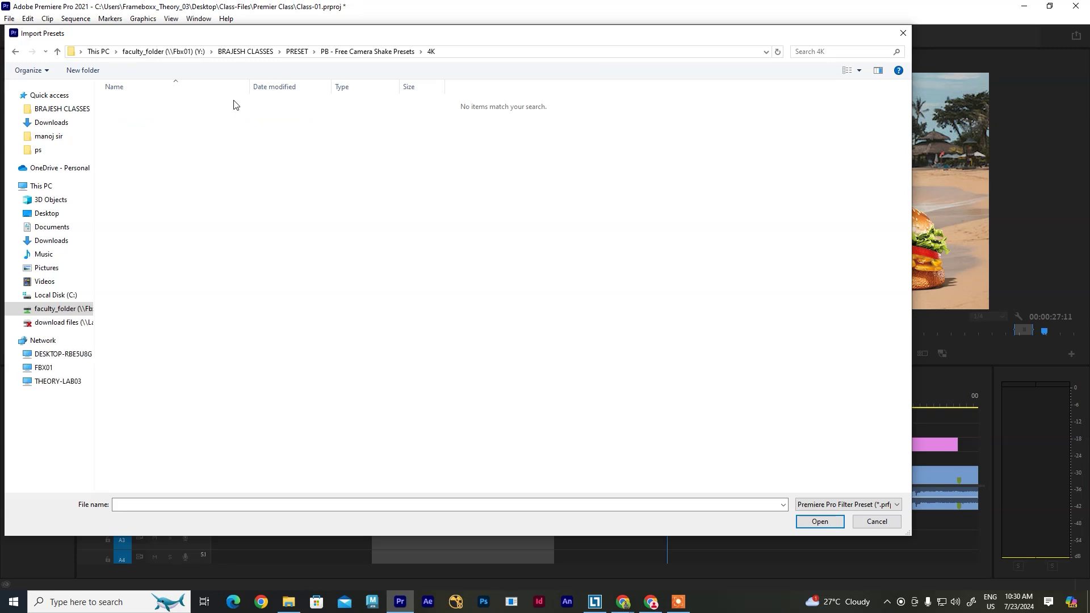
left_click(353, 51)
left_click(287, 52)
left_click(140, 105)
double_click(140, 106)
double_click(190, 105)
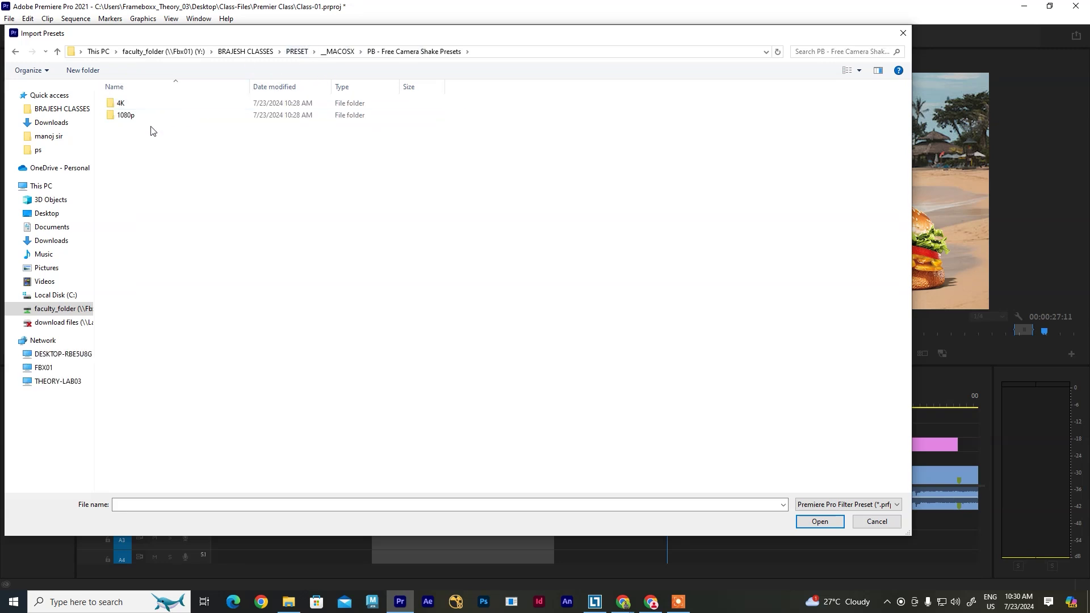
left_click(901, 34)
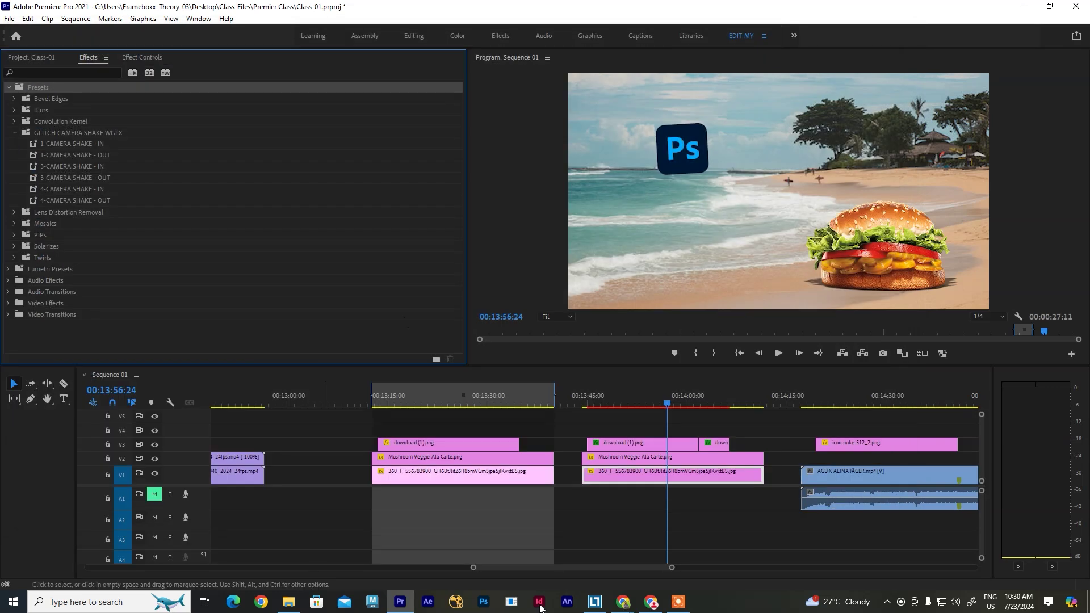
Switch to File Explorer and examine the files in the PRESET folder's __MACOSX and PB - Free Camera Shake Presets 1080p subfolders
left_click(288, 602)
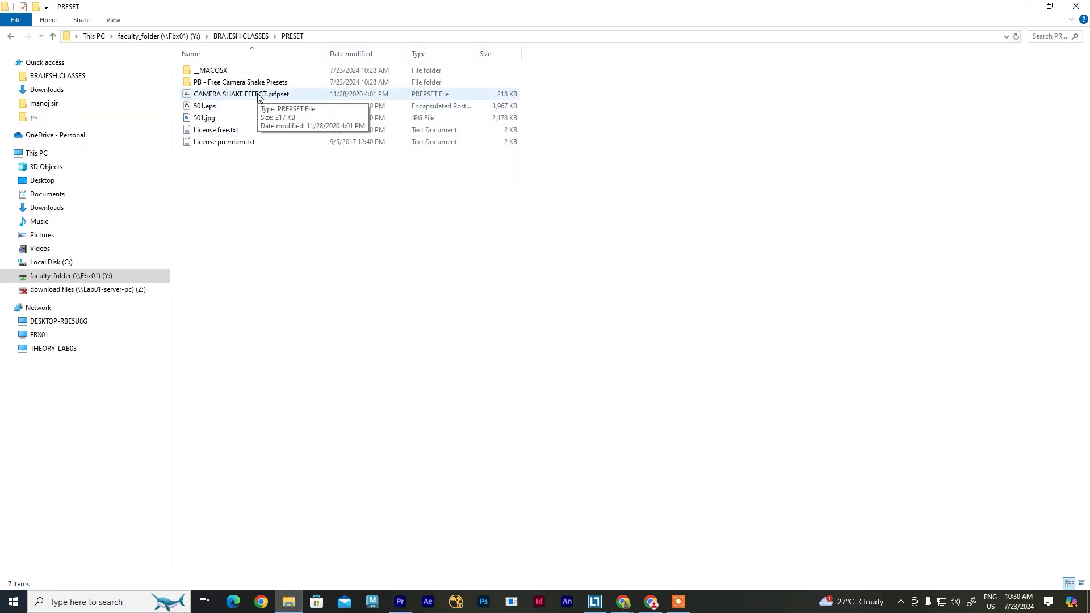
double_click(210, 69)
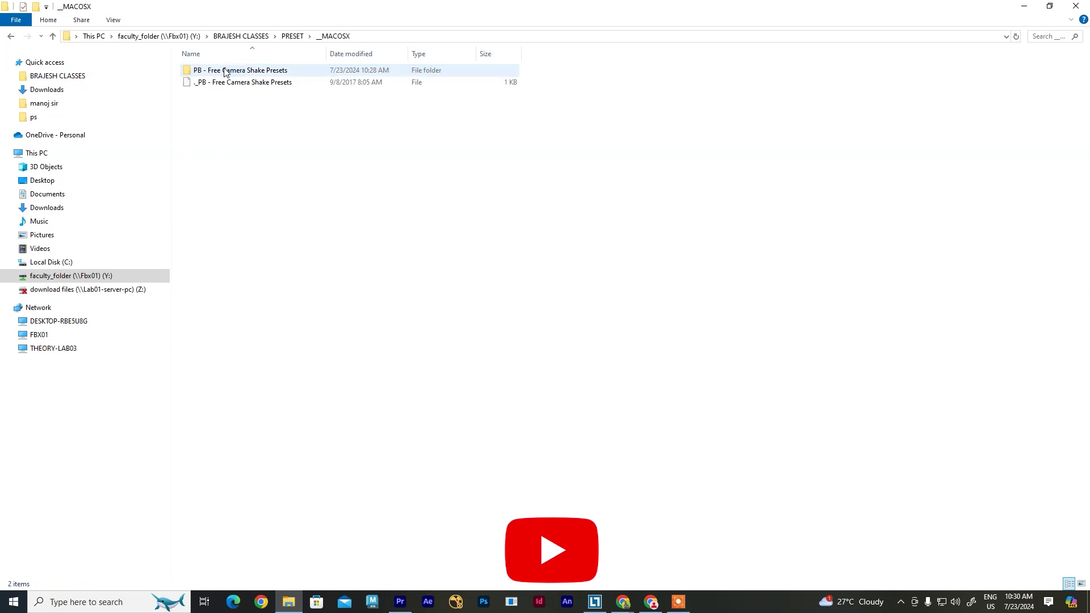
left_click(10, 36)
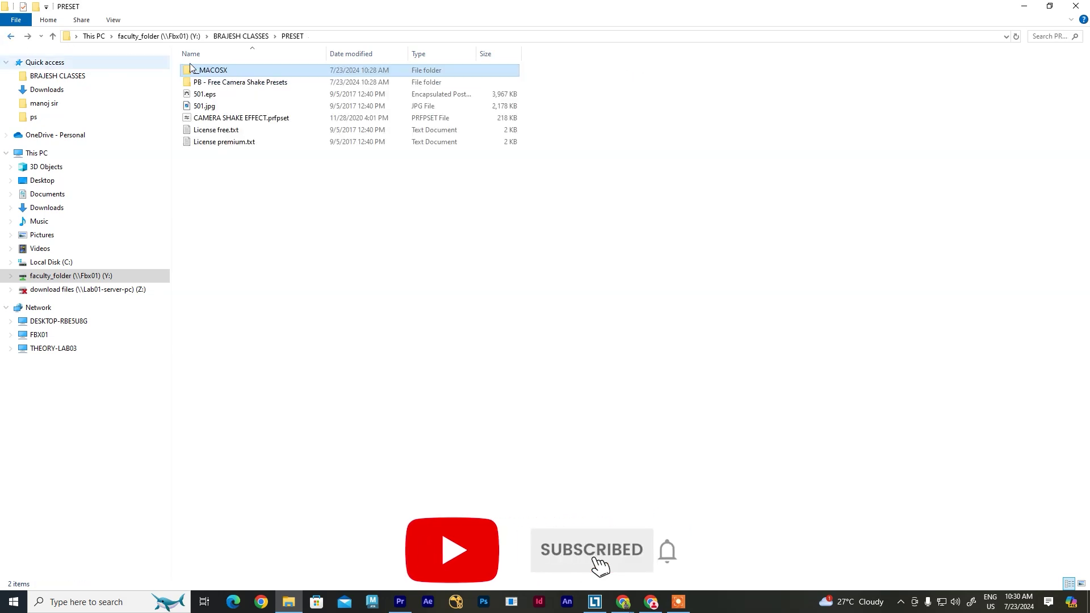
double_click(230, 82)
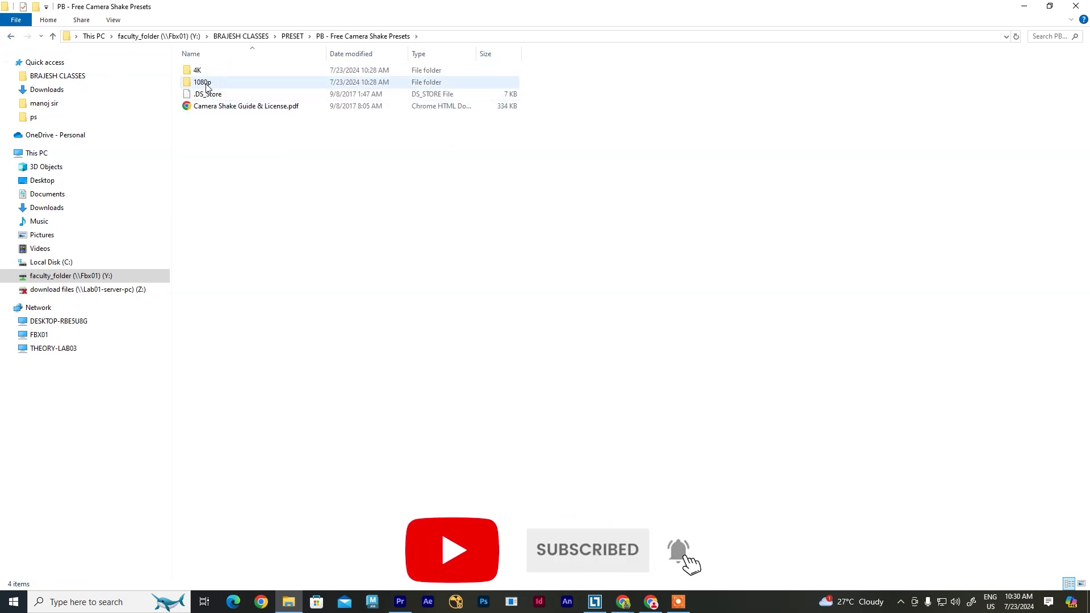
double_click(222, 83)
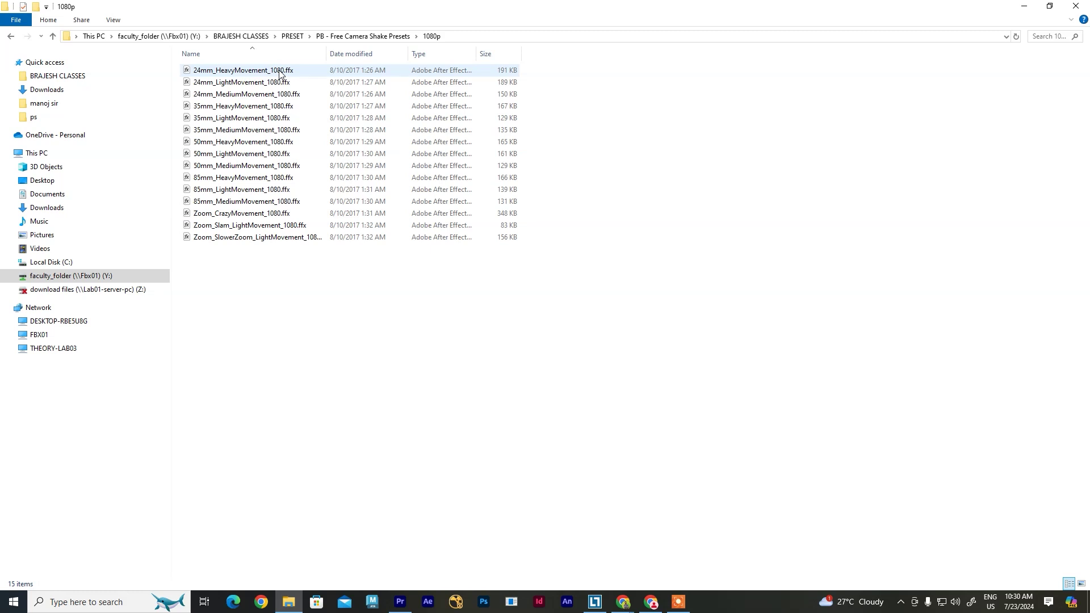
left_click_drag(322, 278, 240, 63)
left_click(12, 37)
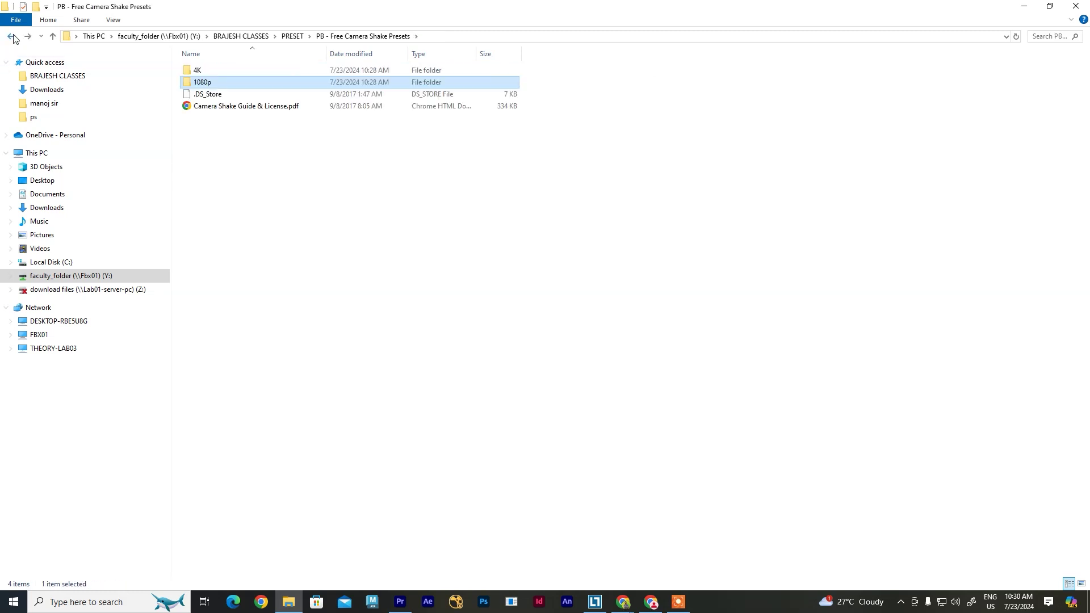
Return to Premiere Pro, replay the opening of the duplicated logo clip, and undo its 3-CAMERA SHAKE presets and split
left_click(400, 602)
left_click_drag(667, 406, 584, 413)
key("space")
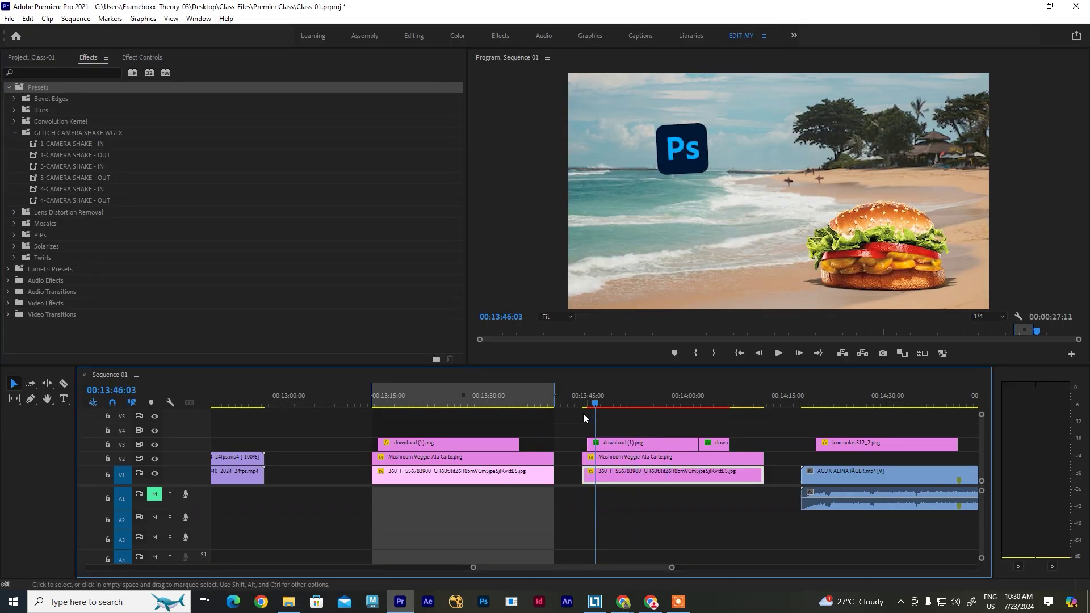
key("ctrl+z")
Apply the 4-CAMERA SHAKE - IN preset to the duplicated logo clip and play back its opening
left_click_drag(72, 193, 511, 397)
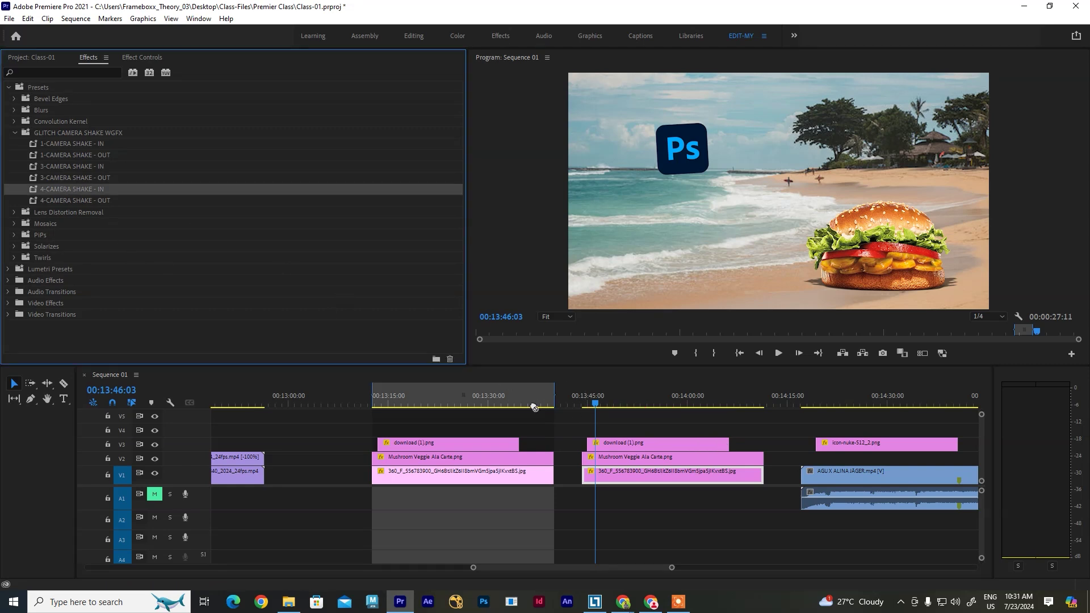
left_click_drag(603, 442, 603, 442)
left_click(584, 406)
key("space")
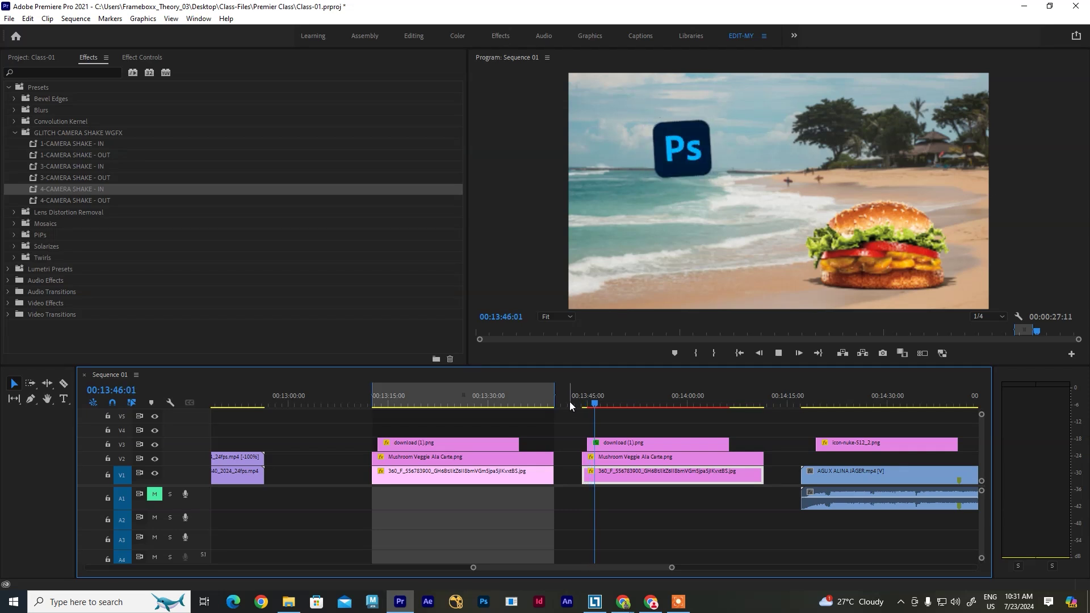
key("space")
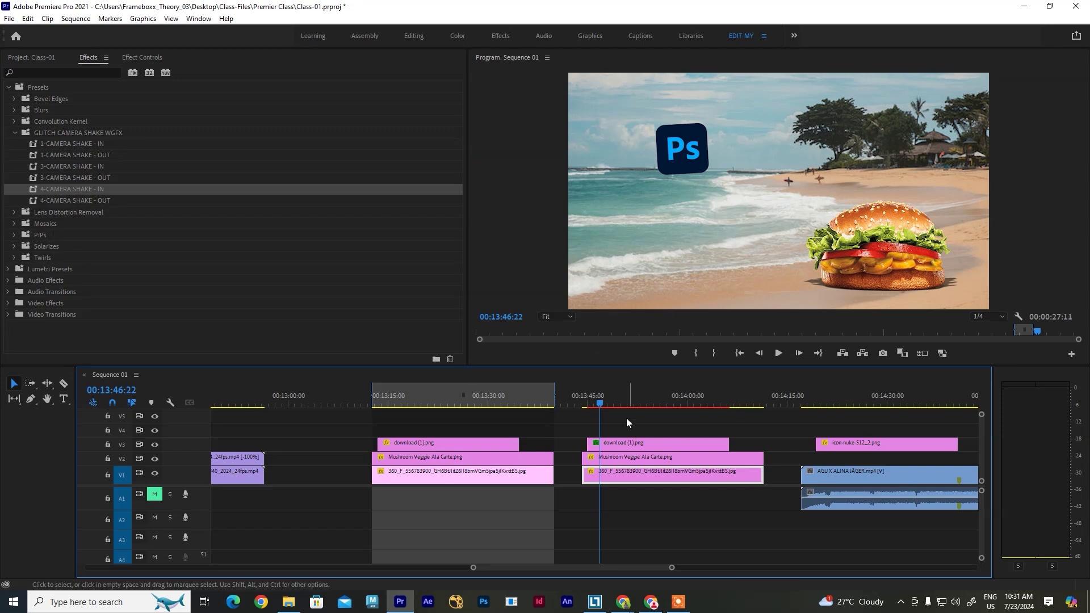
left_click_drag(602, 404, 670, 401)
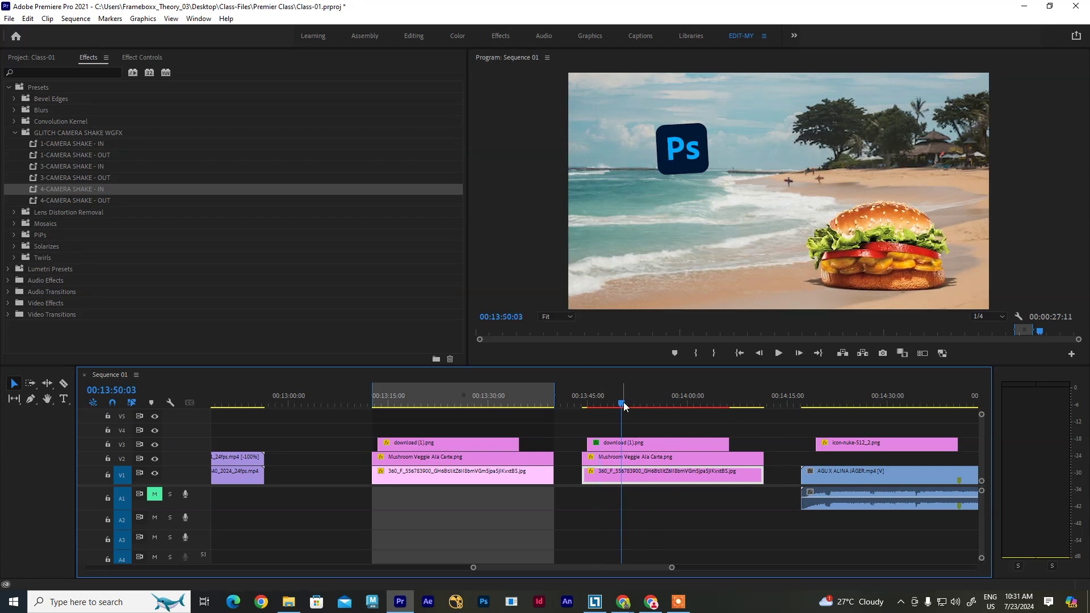
Play the original logo clip from its start and show its position, scale and rotation keyframes
left_click(378, 388)
key("space")
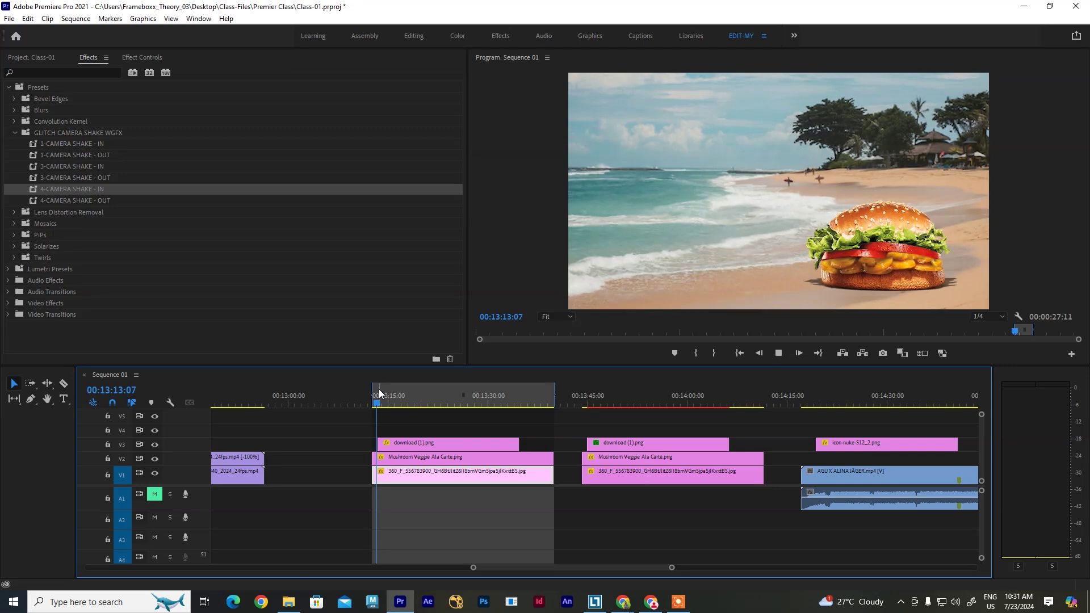
left_click(145, 60)
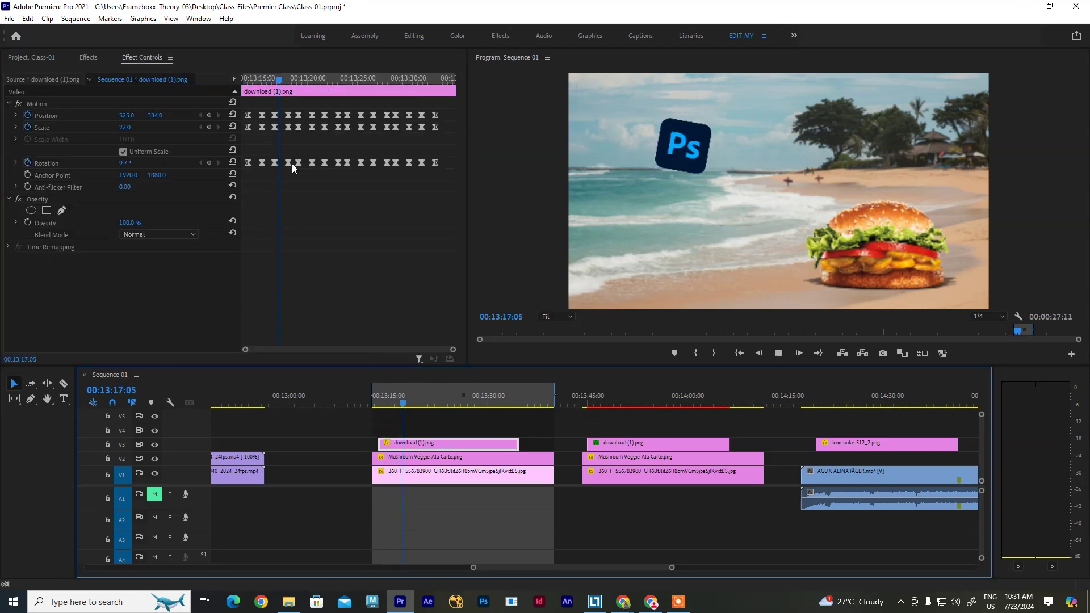
key("space")
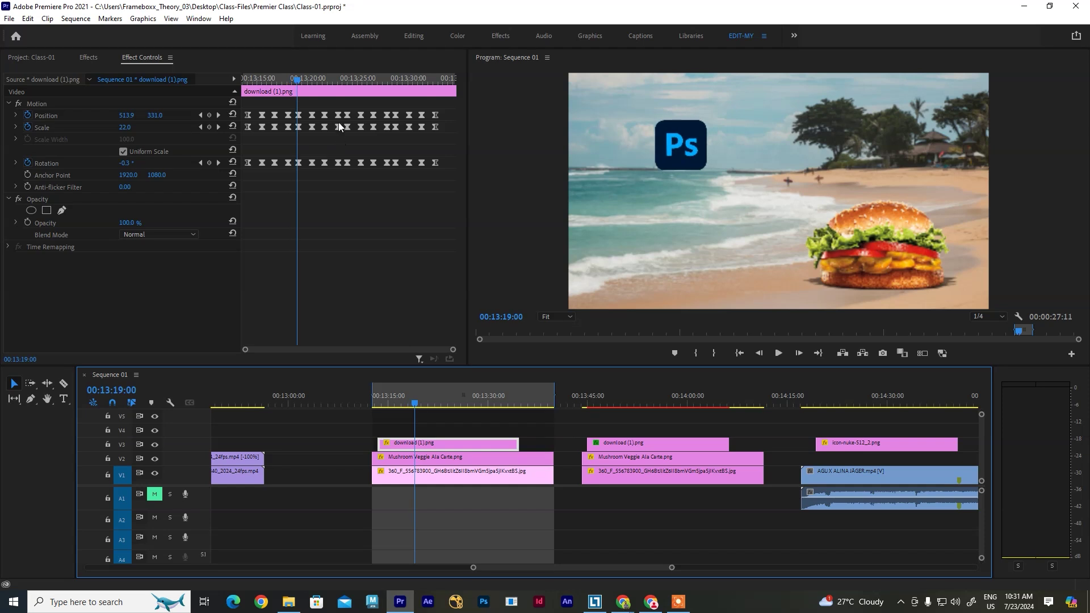
Select all of the original logo clip's motion keyframes and check their temporal interpolation options
left_click_drag(243, 107, 460, 187)
right_click(441, 162)
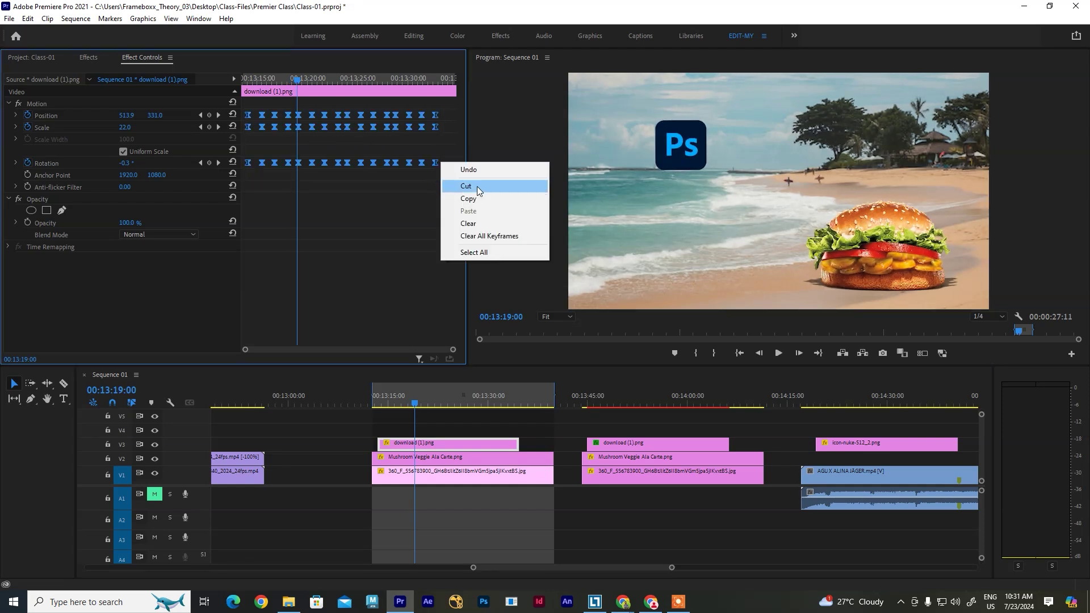
right_click(396, 163)
mouse_move(449, 257)
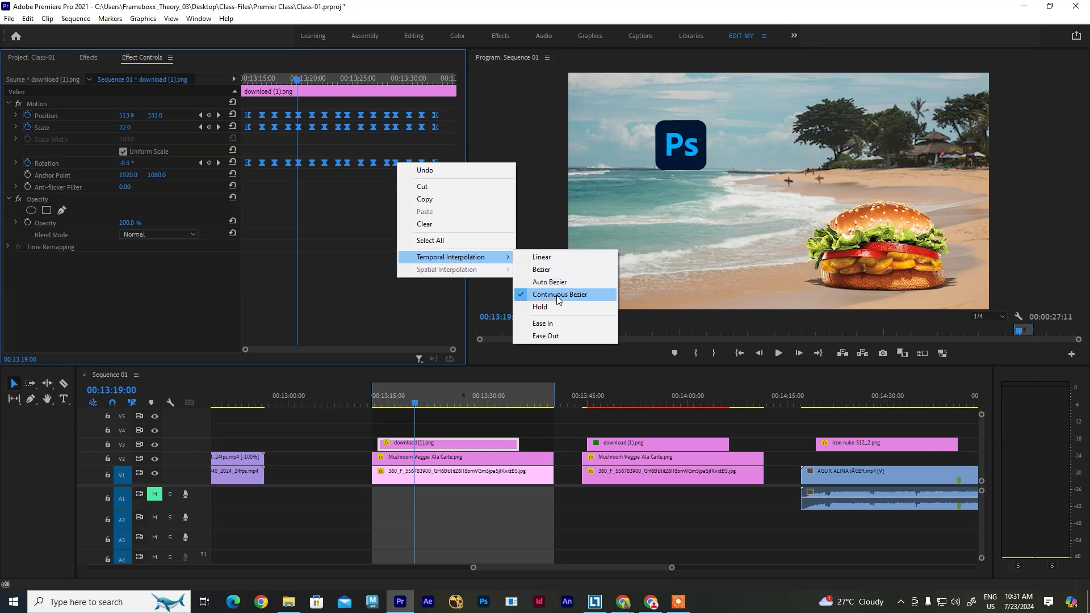
Replay the original beach composite from its beginning to review the keyframed logo wobble
left_click(421, 405)
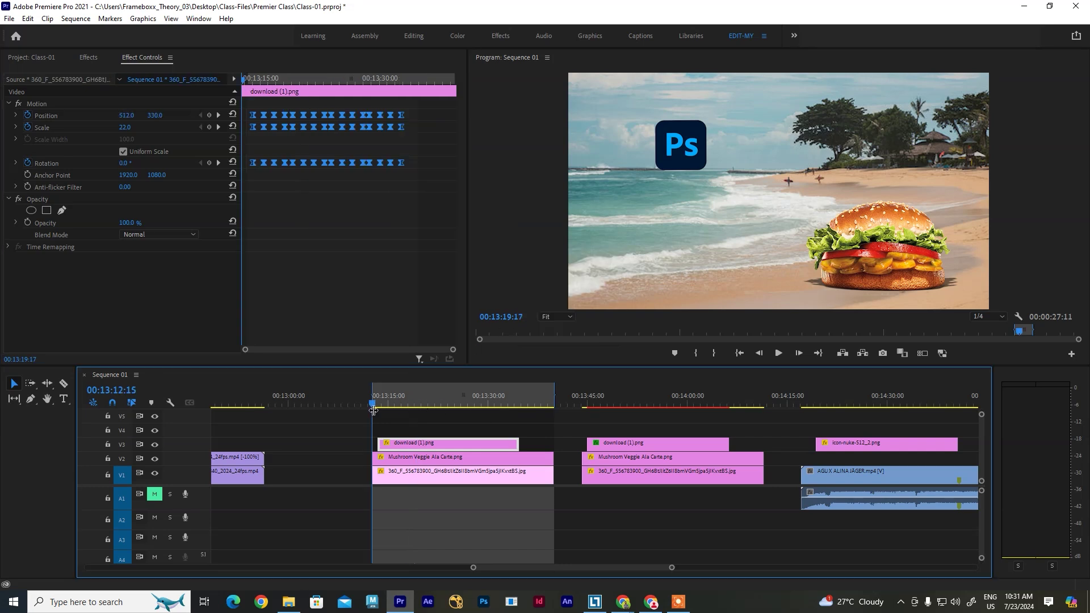
key("Up")
key("space")
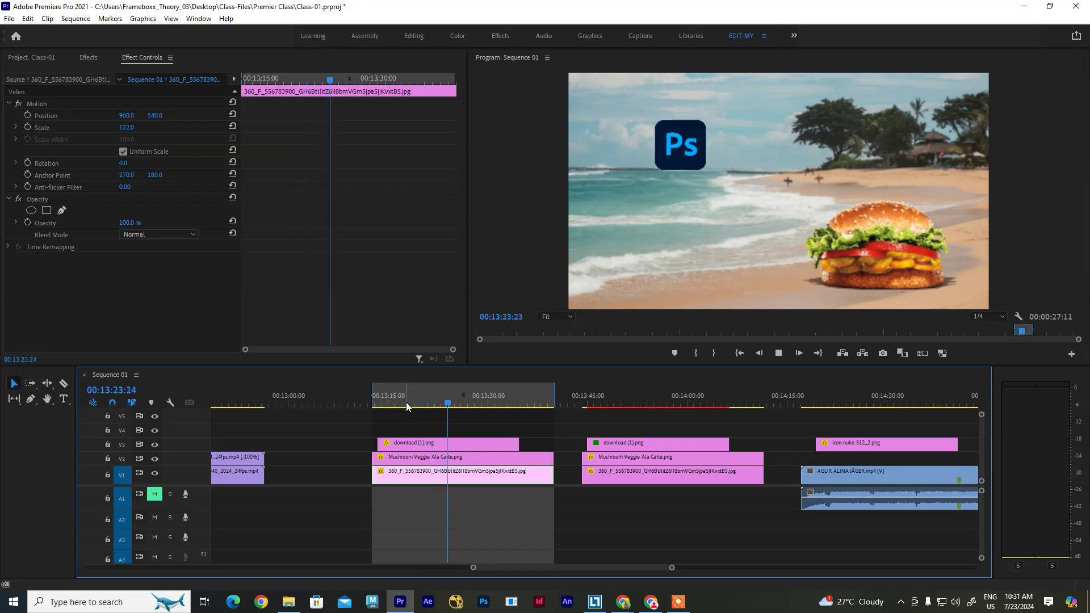
key("space")
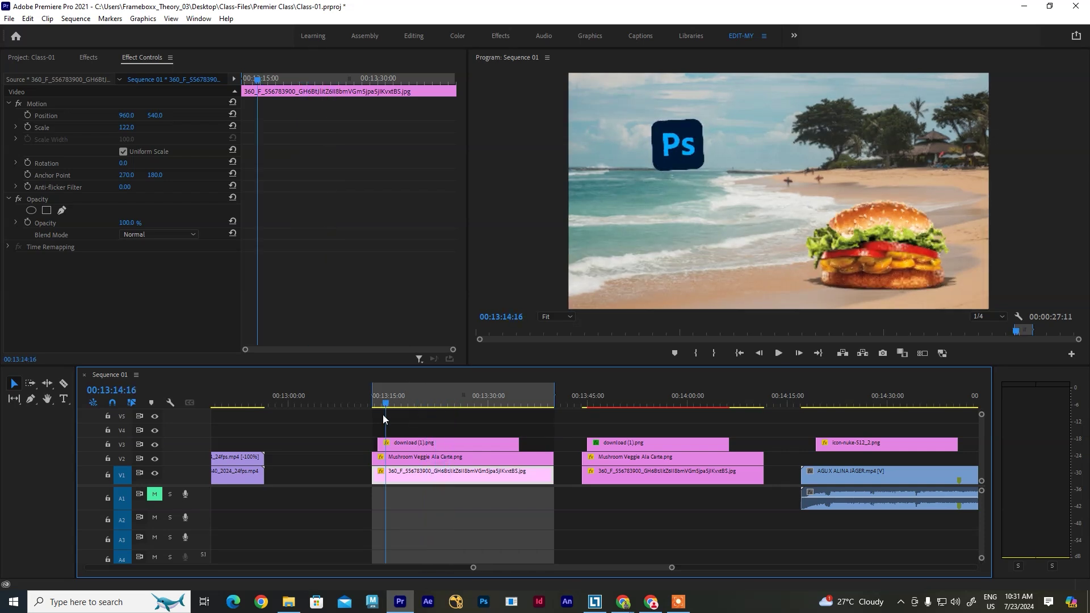
Save the project and move the playhead to 00:13:53:09 within the duplicated composite
key("ctrl+s")
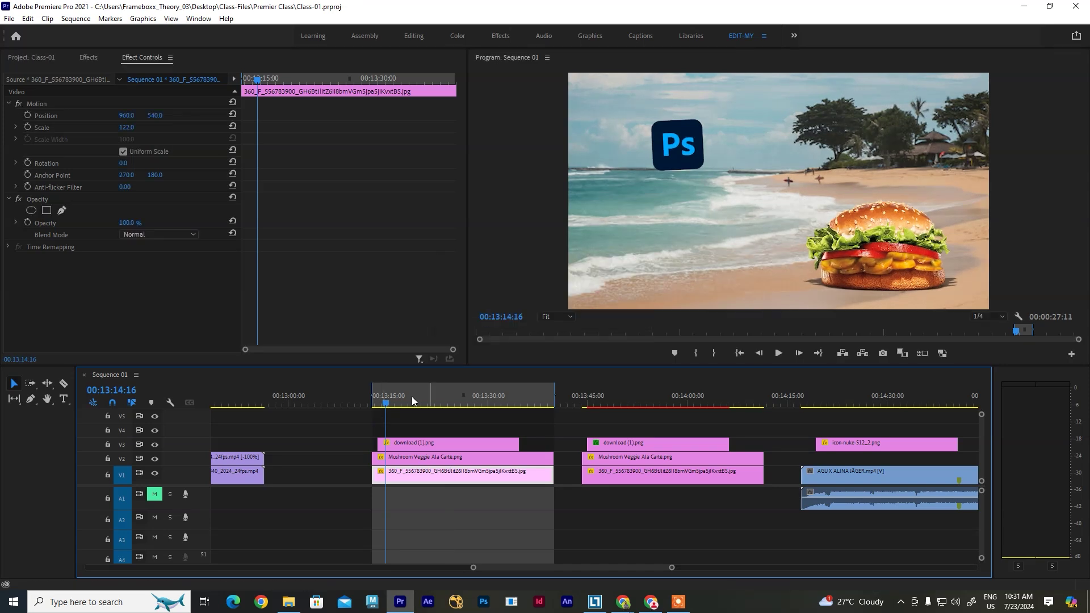
left_click_drag(409, 400, 643, 402)
scroll(643, 400, "down", 5)
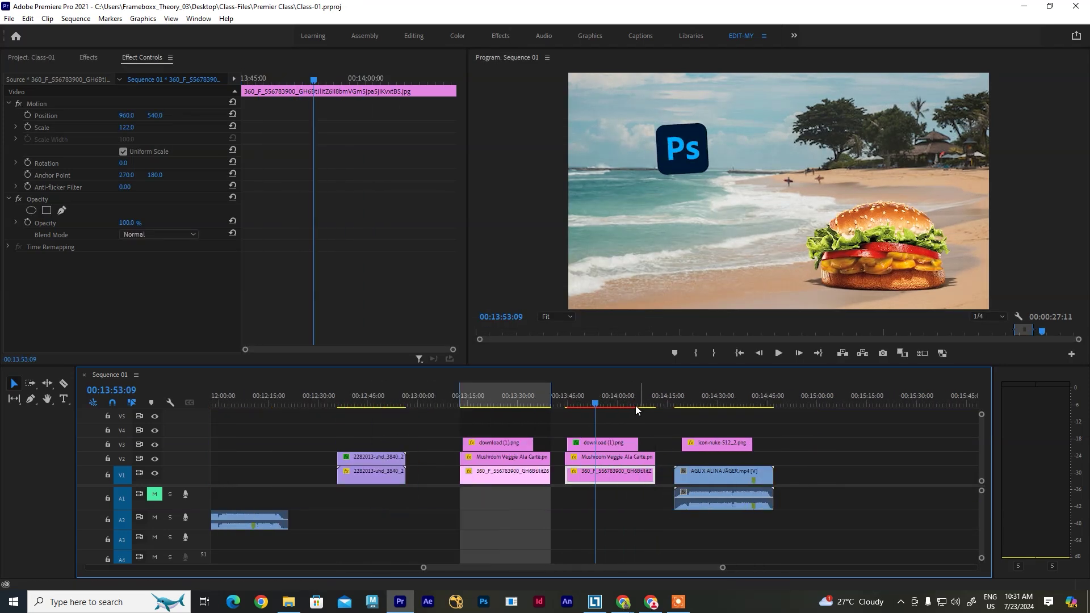
Switch to Chrome and close the CAMERA SHAKE EFFECT.zip tab to return to the 15 FREE Camera Shake Presets page
mouse_move(623, 601)
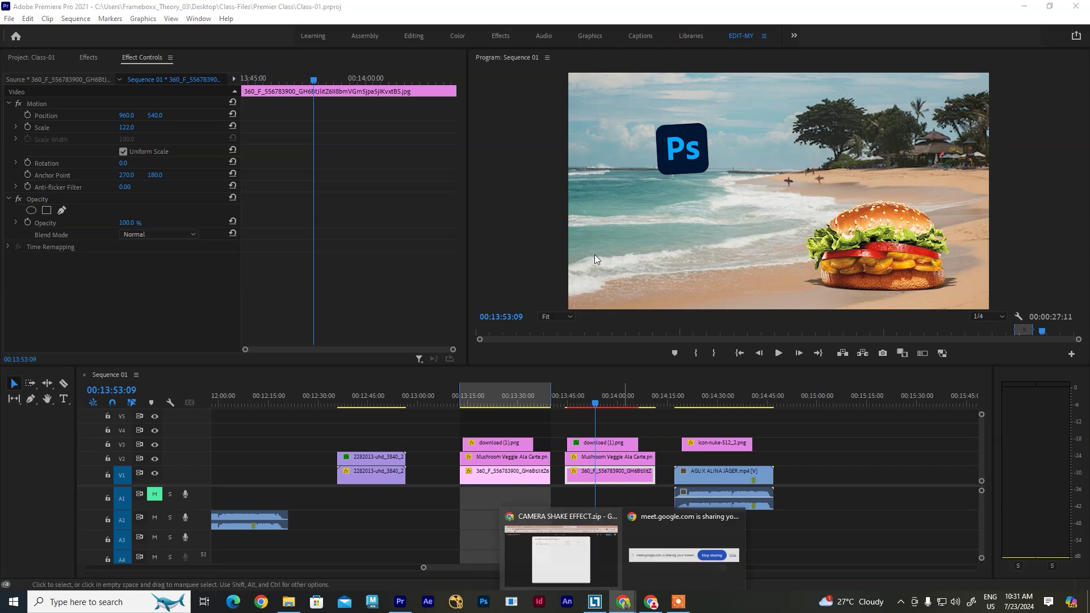
left_click(567, 550)
left_click(559, 12)
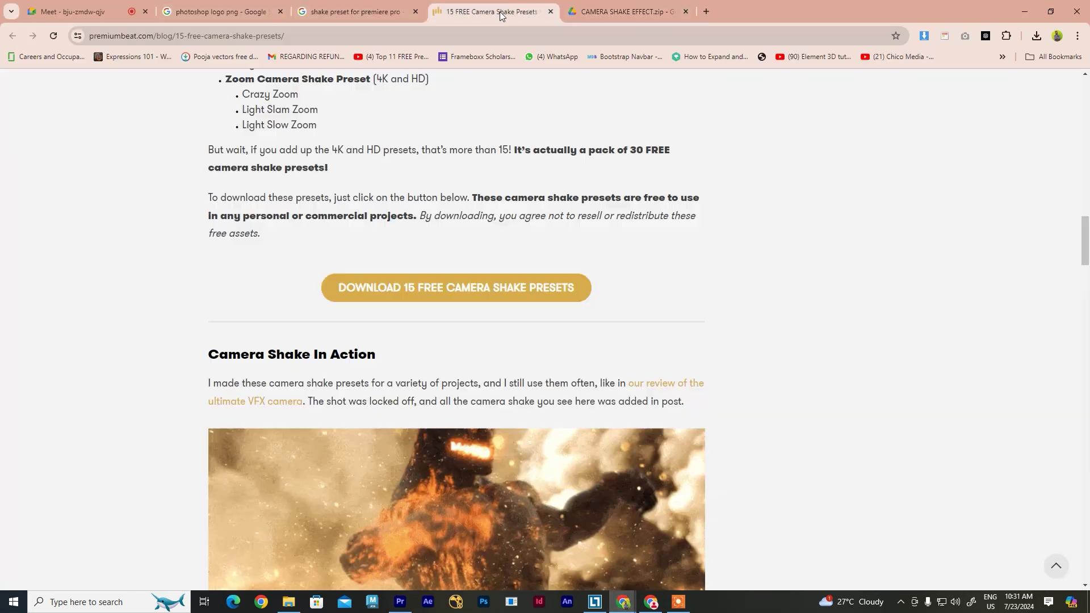
left_click(639, 16)
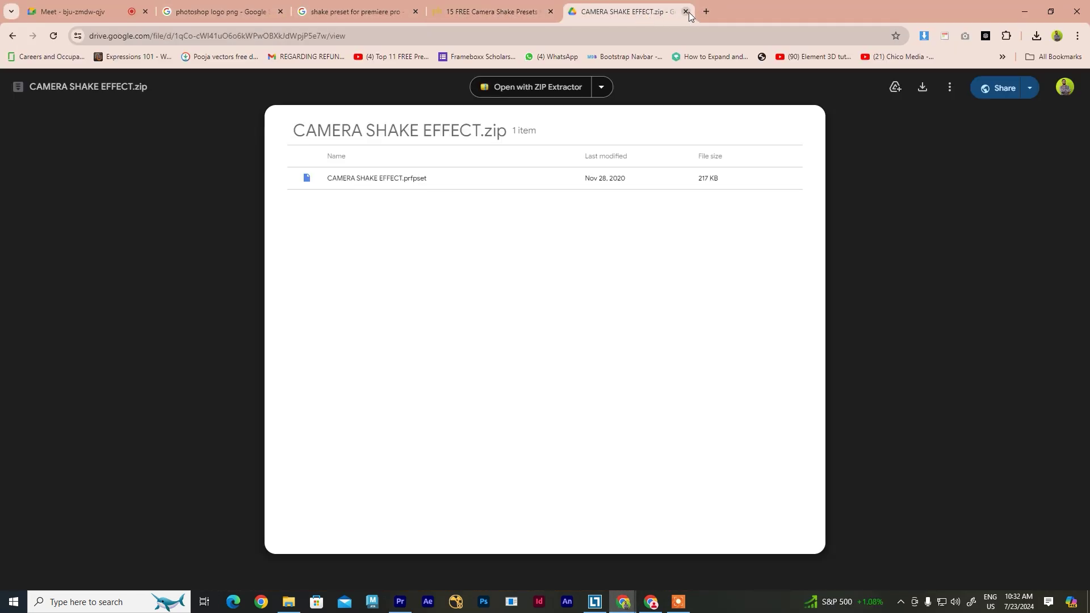
left_click(686, 12)
Look over the Camera Shake In Action examples in the free presets article
scroll(497, 180, "down", 6)
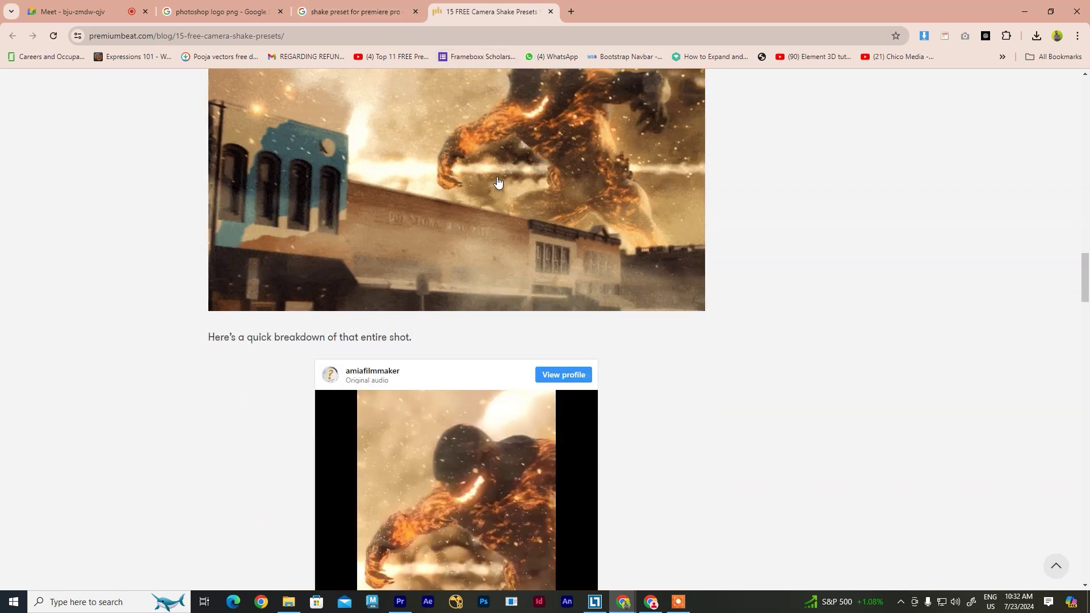
scroll(497, 181, "down", 4)
scroll(497, 181, "up", 6)
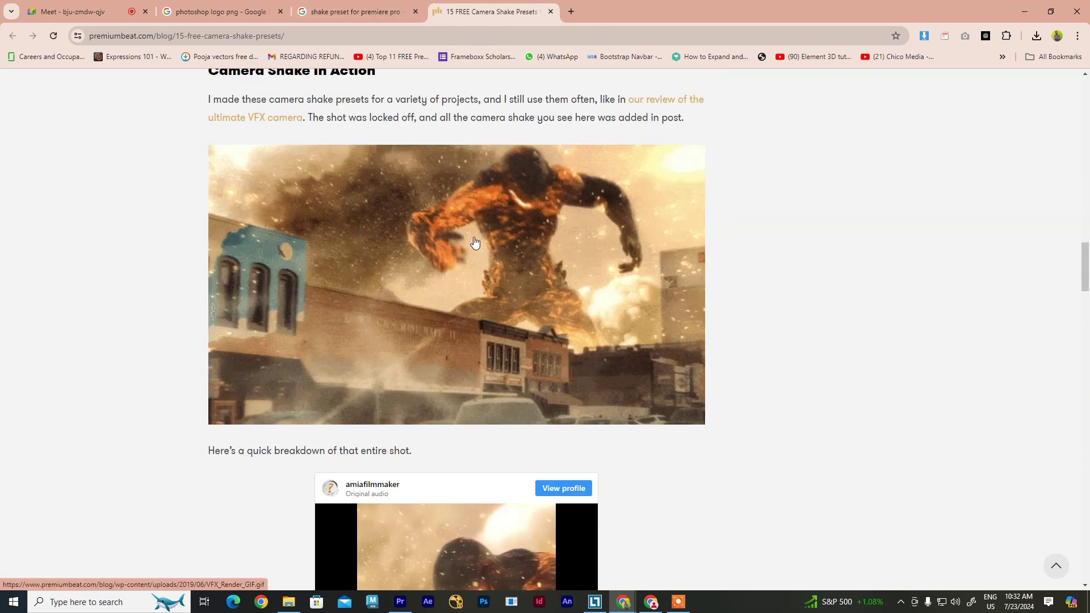
Finish viewing the 15 FREE Camera Shake Presets article, close its tab and browse the remaining shake preset search results
scroll(474, 243, "down", 17)
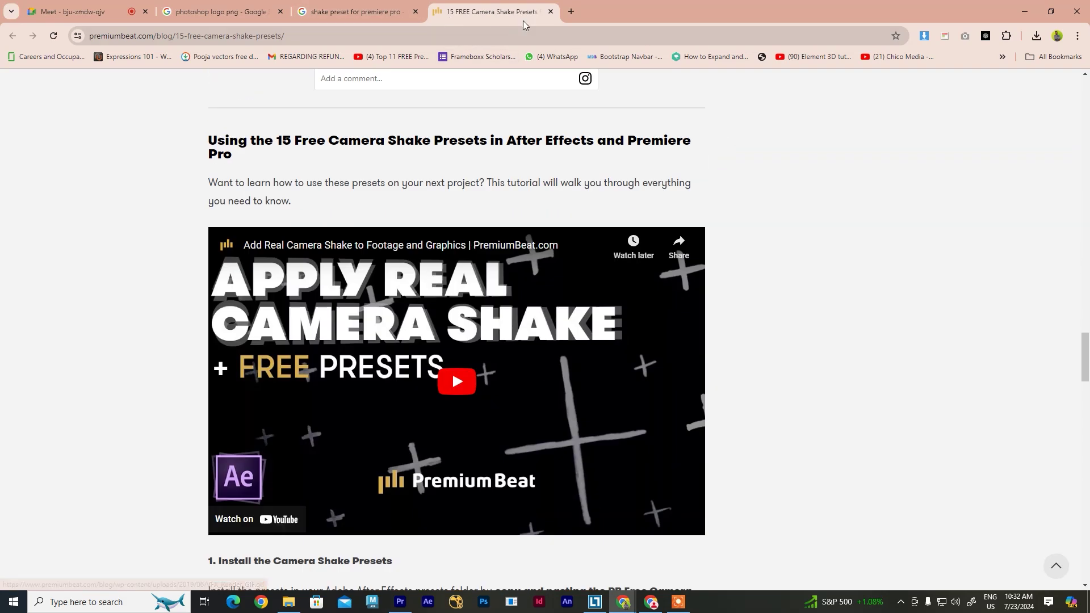
left_click(550, 11)
scroll(227, 318, "down", 3)
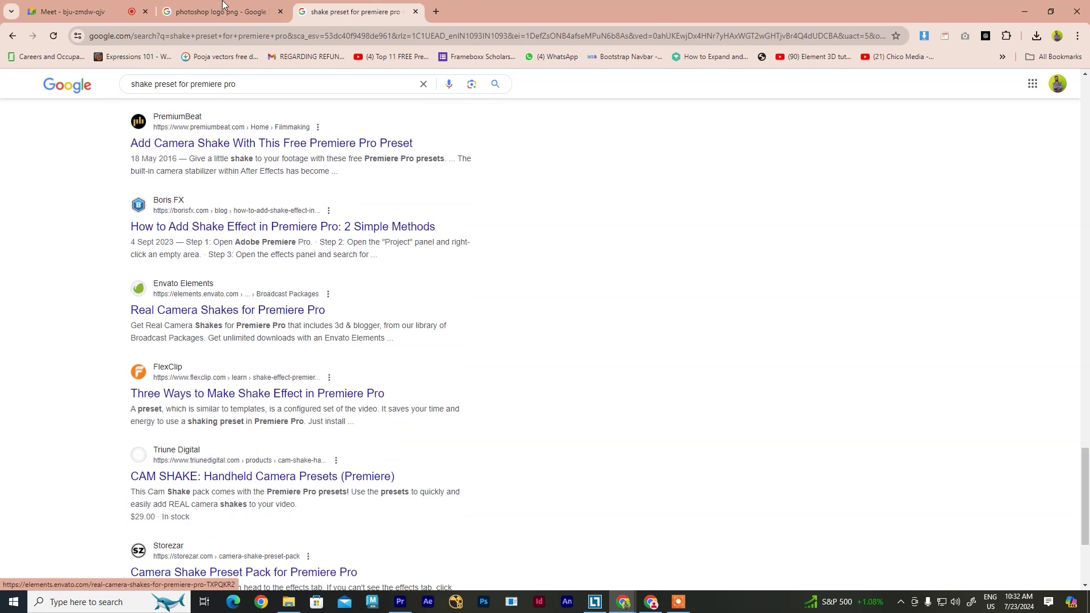
scroll(233, 307, "down", 3)
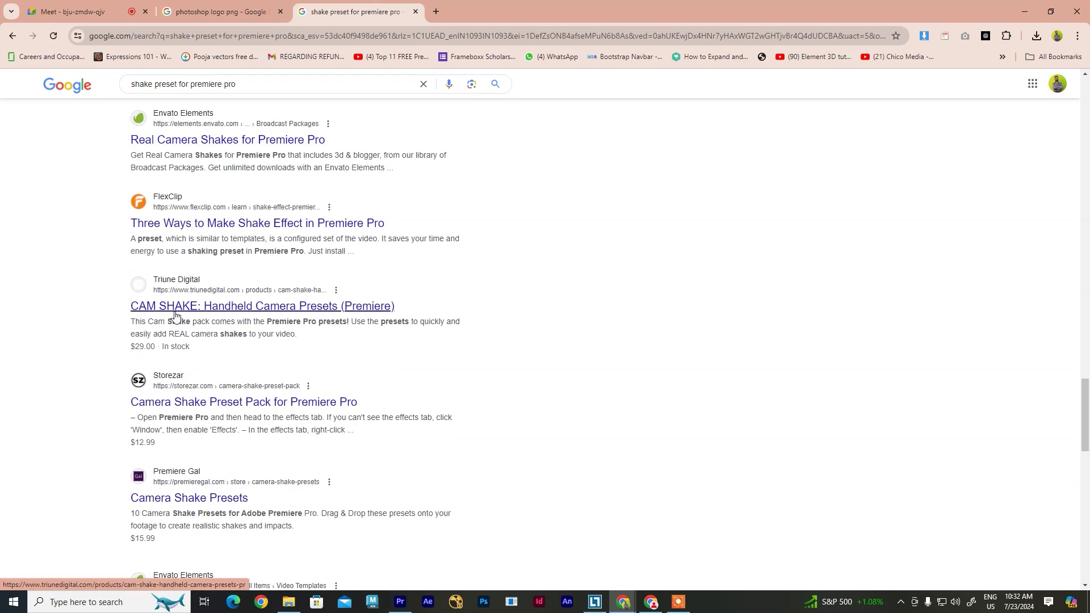
scroll(309, 369, "down", 2)
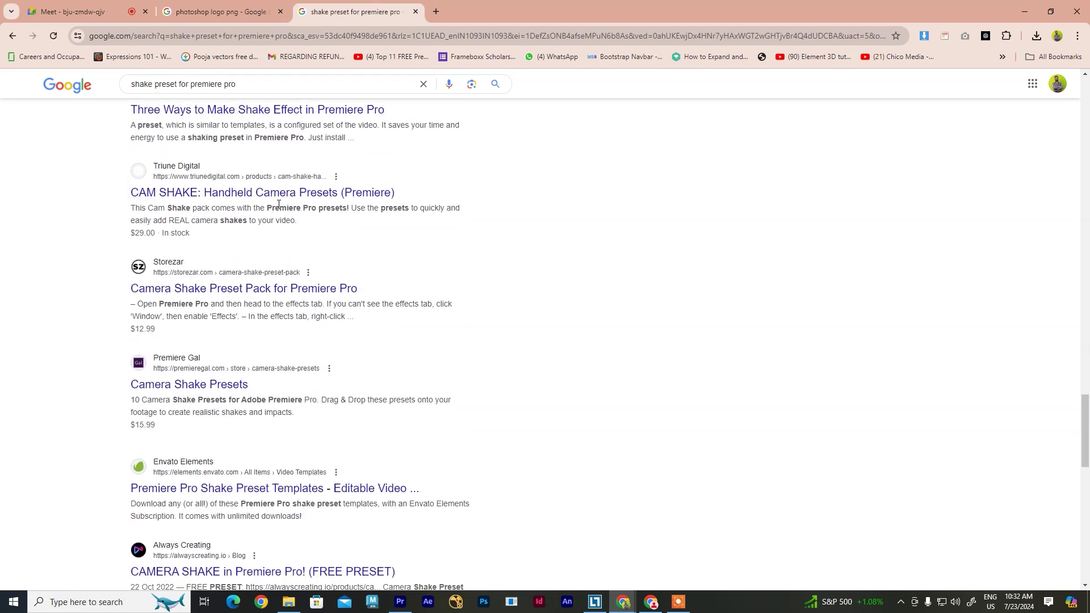
Open the CAM SHAKE: Handheld Camera Presets (Premiere) result in a new tab, look over the product page and close it
right_click(274, 195)
left_click(316, 207)
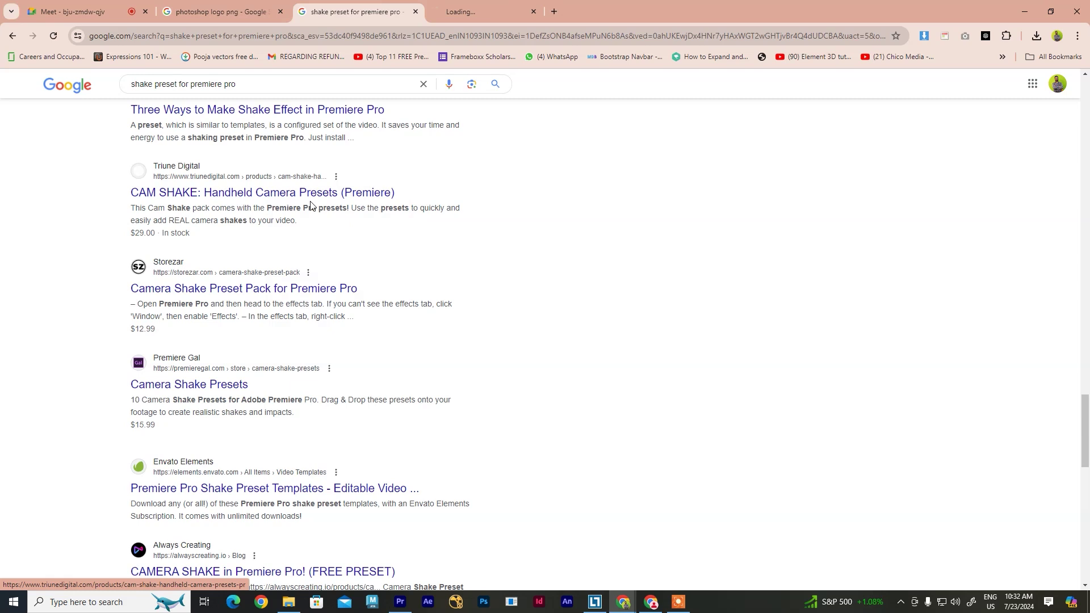
left_click(488, 10)
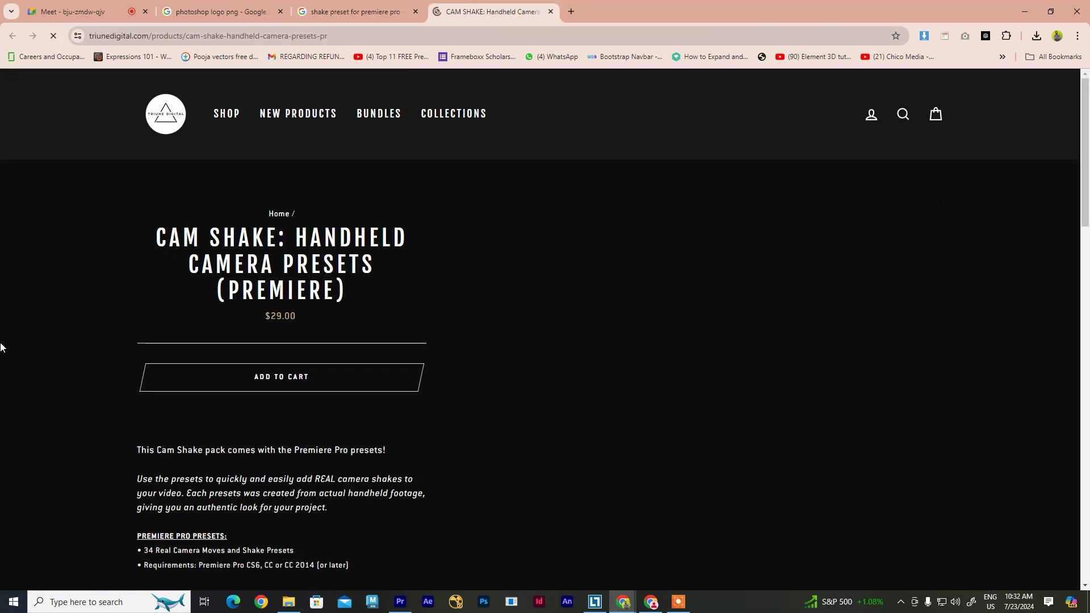
scroll(500, 321, "down", 5)
scroll(500, 322, "up", 5)
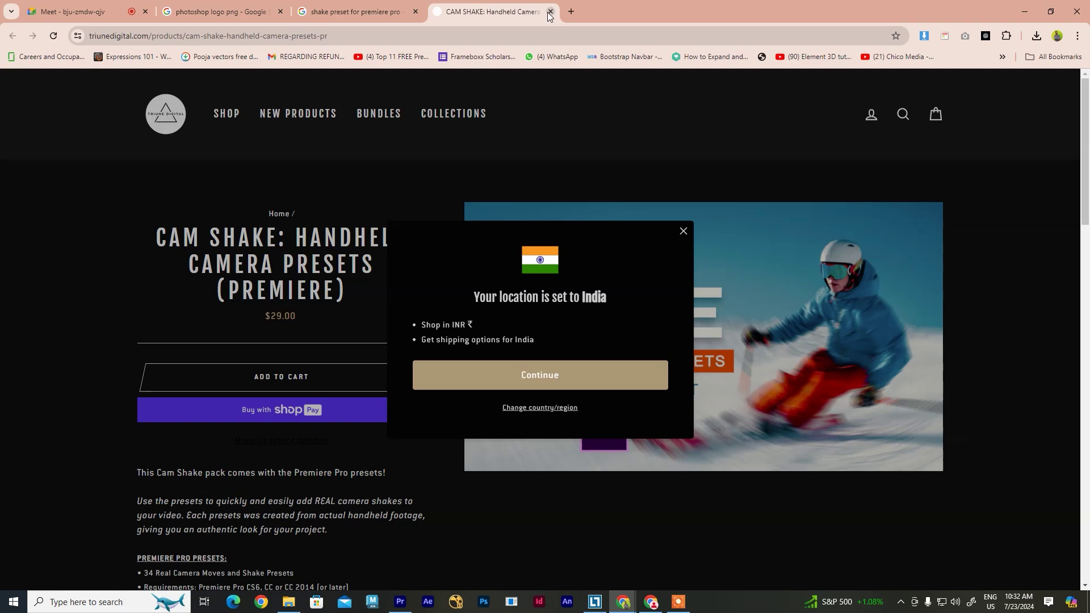
left_click(550, 11)
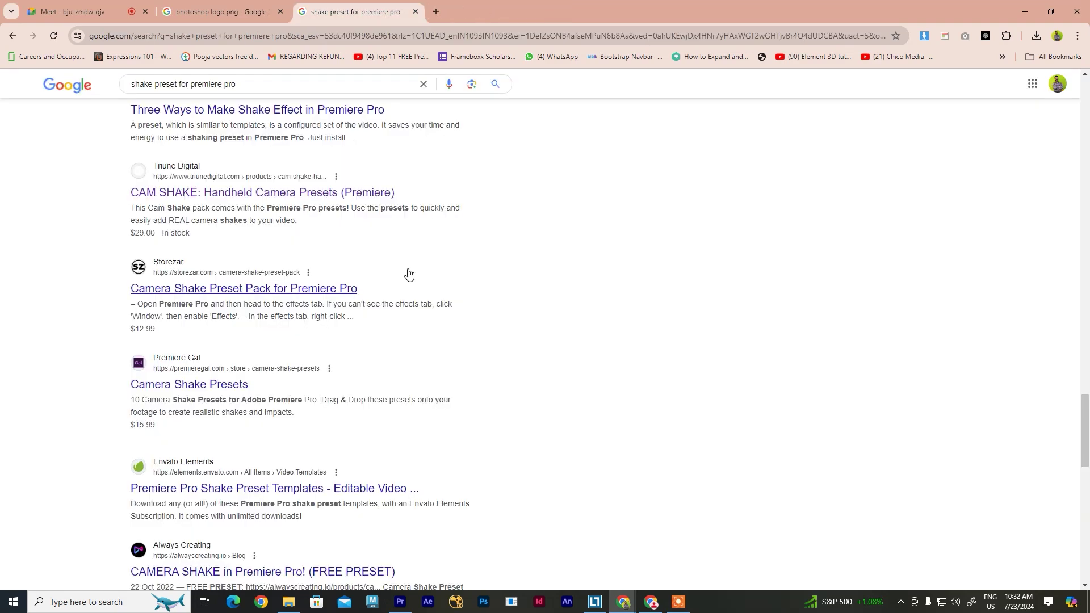
Switch to Premiere Pro, save the project and move the playhead to 00:13:47:08 in the duplicated beach composite
left_click(397, 606)
mouse_move(596, 404)
left_mouse_down()
mouse_move(555, 404)
mouse_move(605, 404)
left_mouse_up()
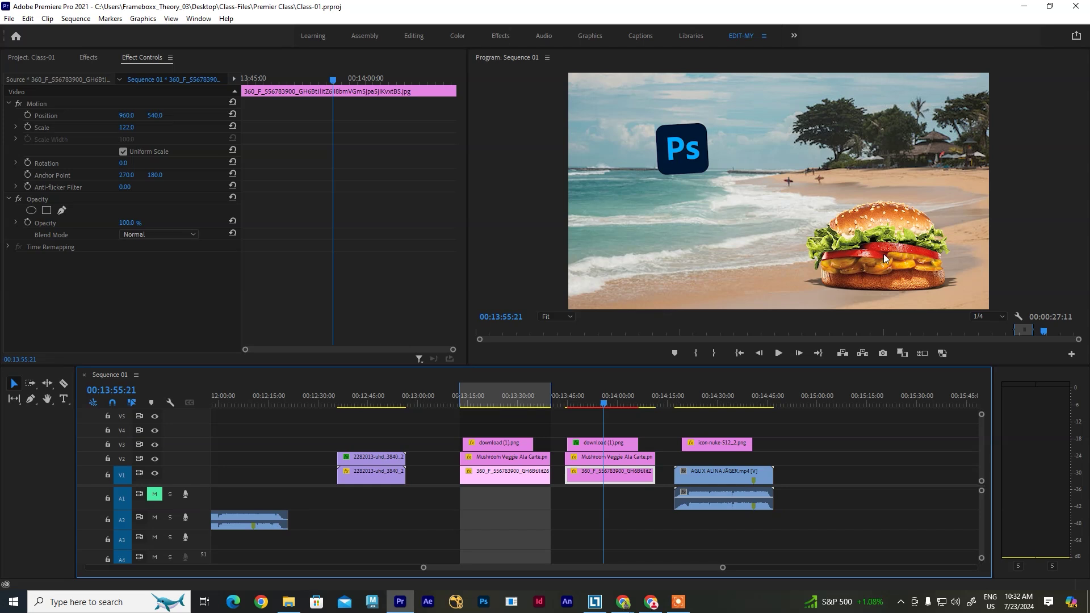
mouse_move(603, 405)
left_mouse_down()
mouse_move(586, 406)
mouse_move(632, 407)
mouse_move(585, 410)
left_mouse_up()
key("ctrl+s")
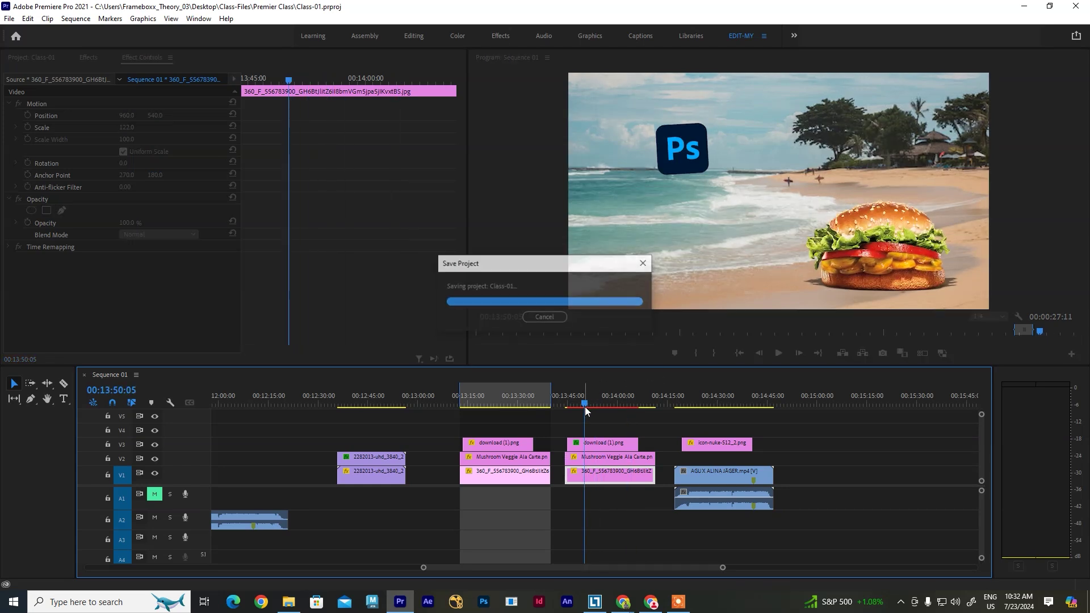
left_click(575, 406)
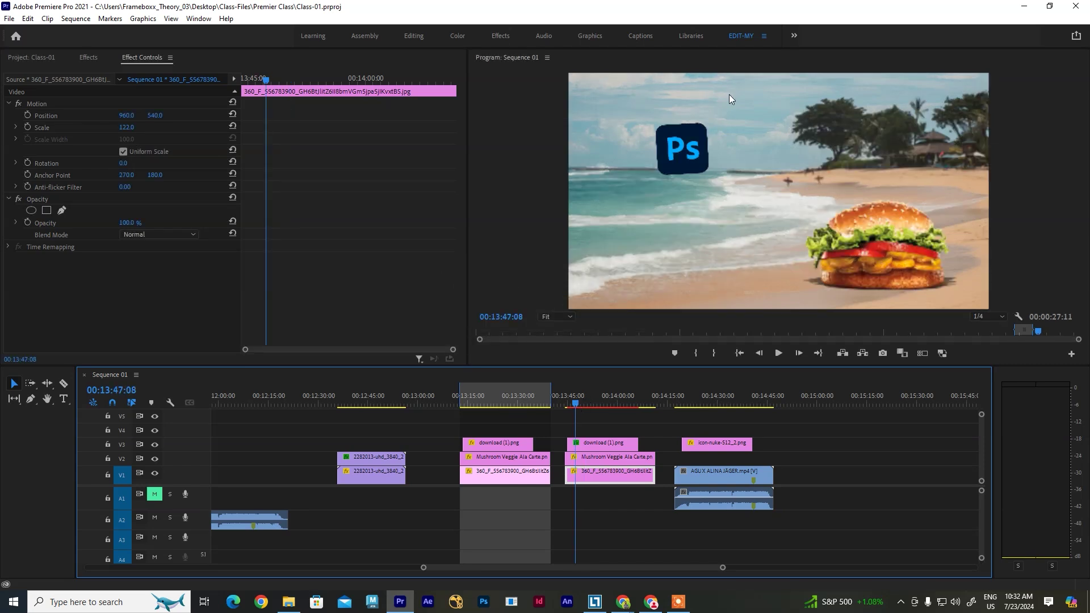
left_click(732, 475)
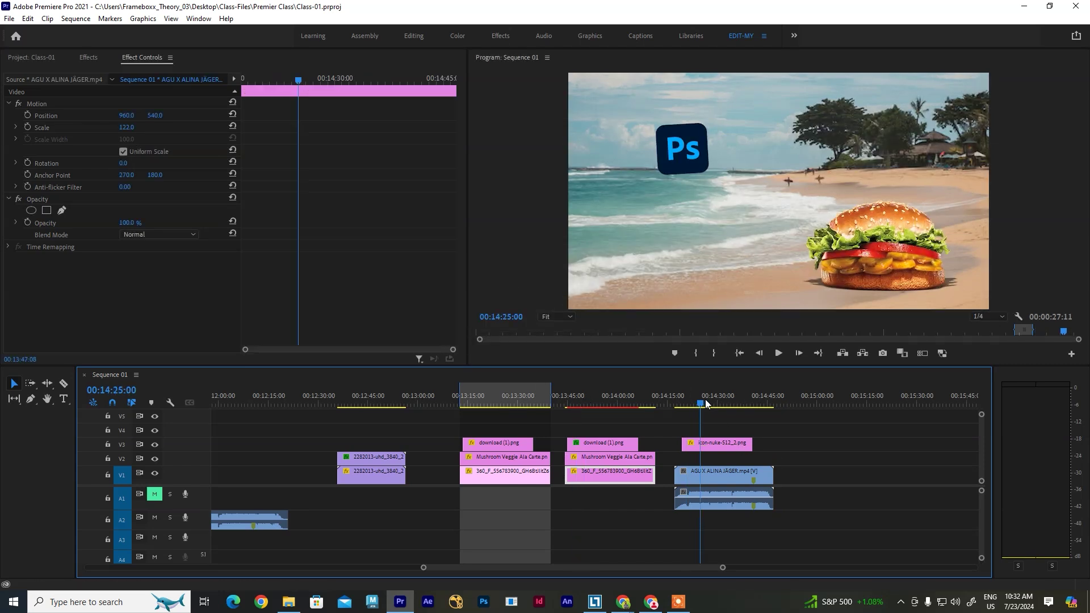
left_click(714, 403)
left_click_drag(714, 403, 474, 405)
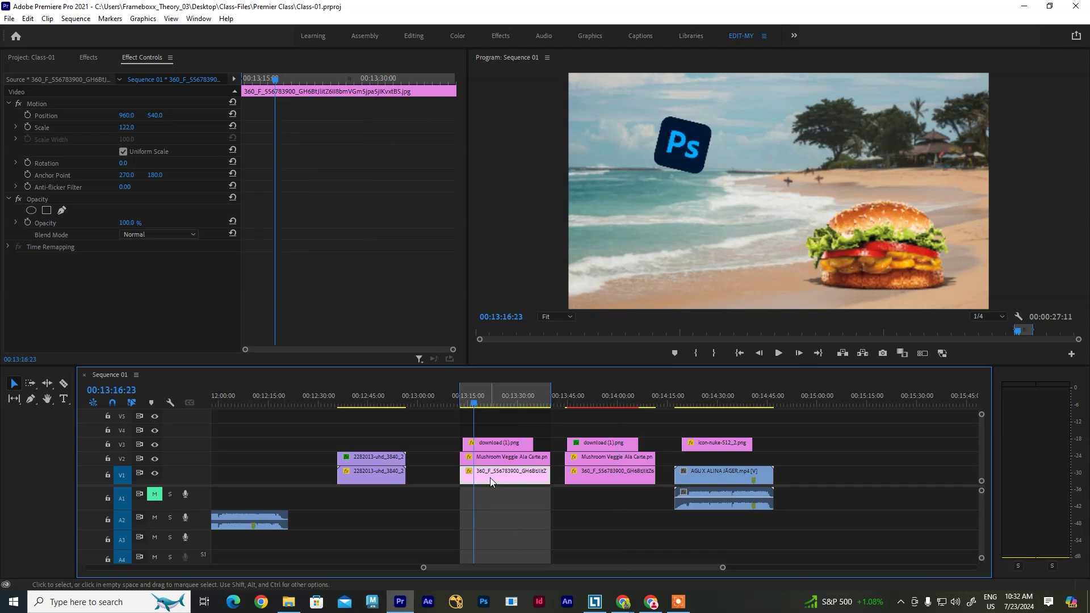
Switch to Chrome and run an image search for "road" in place of the photoshop logo search
mouse_move(624, 602)
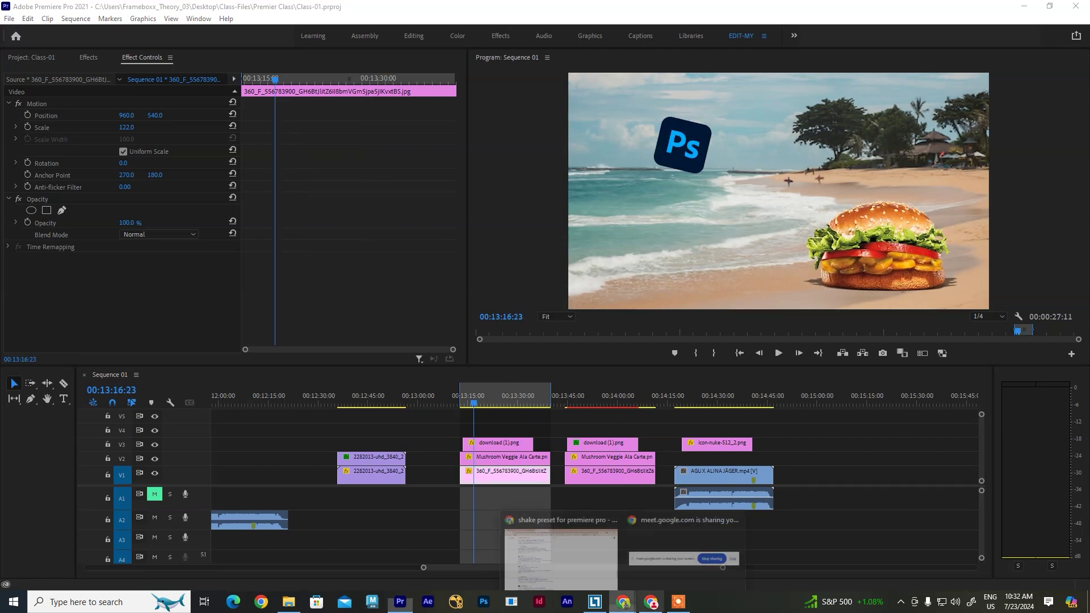
left_click(562, 559)
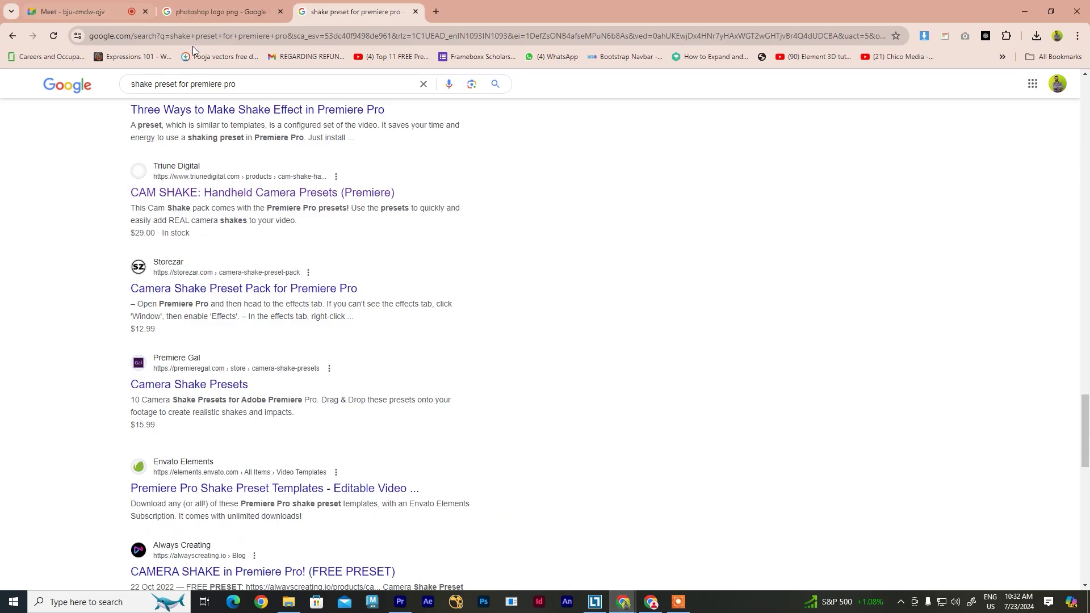
left_click(215, 10)
triple_click(136, 97)
type("road")
key("Return")
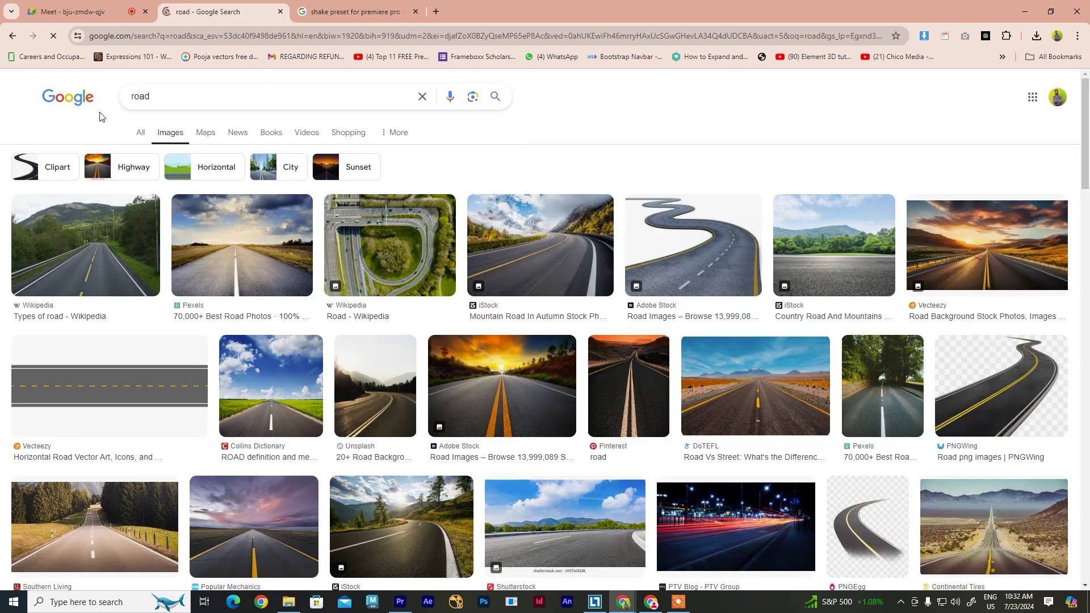
Save the Adobe Stock photo of a side-view road with blue mountains as JPEG "download (8).jfif" in the Downloads folder
scroll(503, 335, "down", 2)
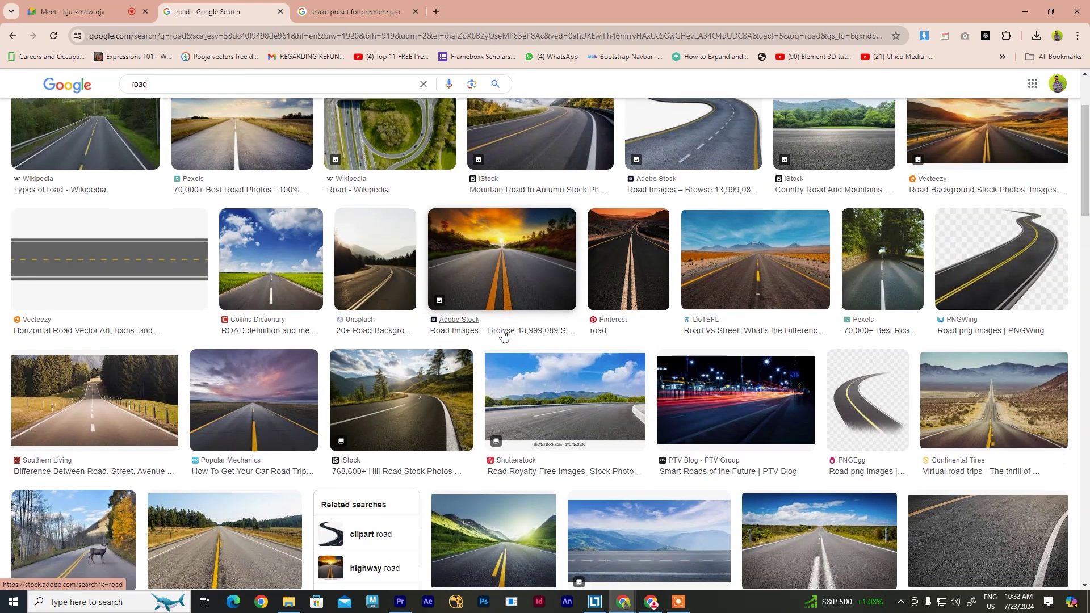
scroll(503, 335, "down", 3)
left_click(685, 384)
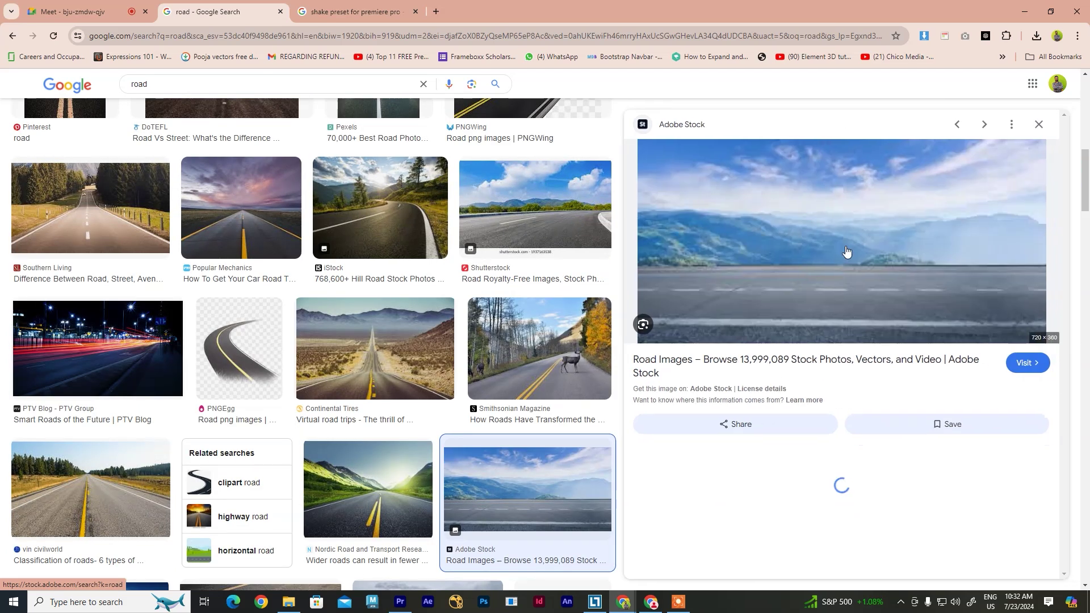
right_click(793, 203)
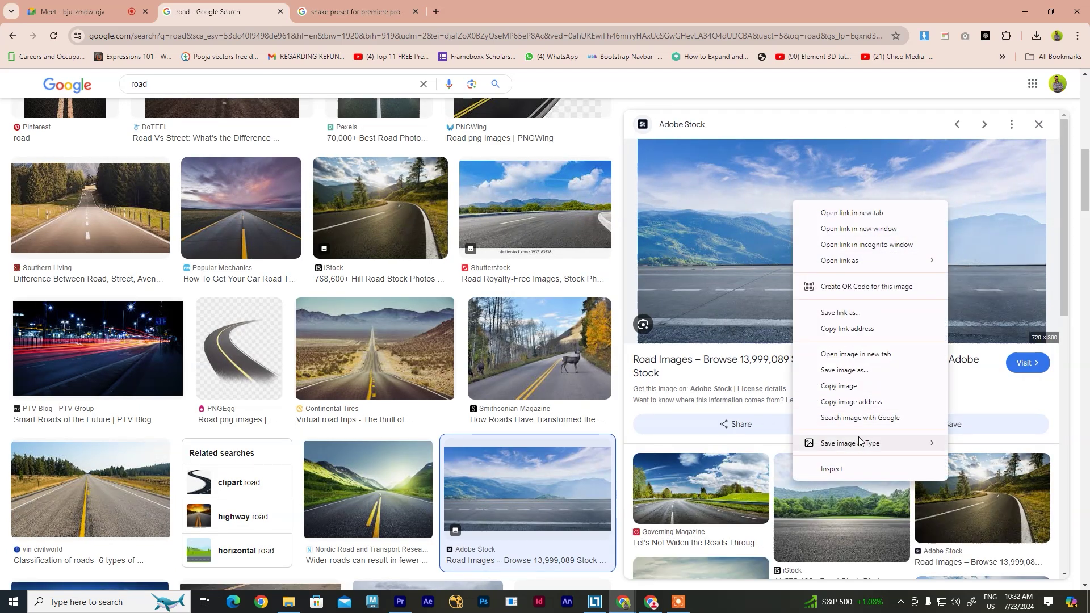
mouse_move(860, 441)
left_click(967, 443)
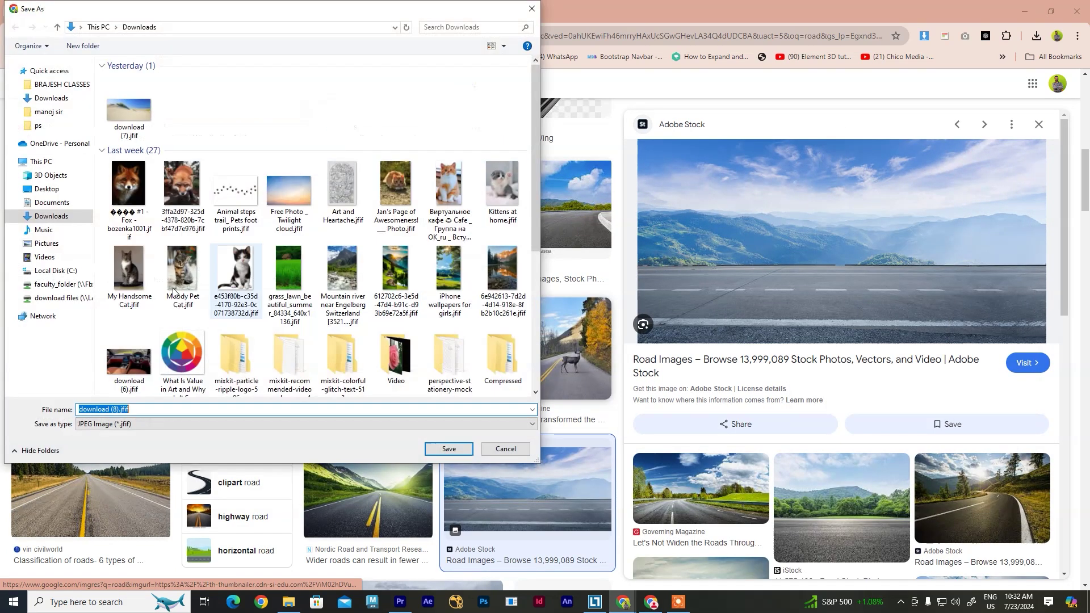
left_click(442, 449)
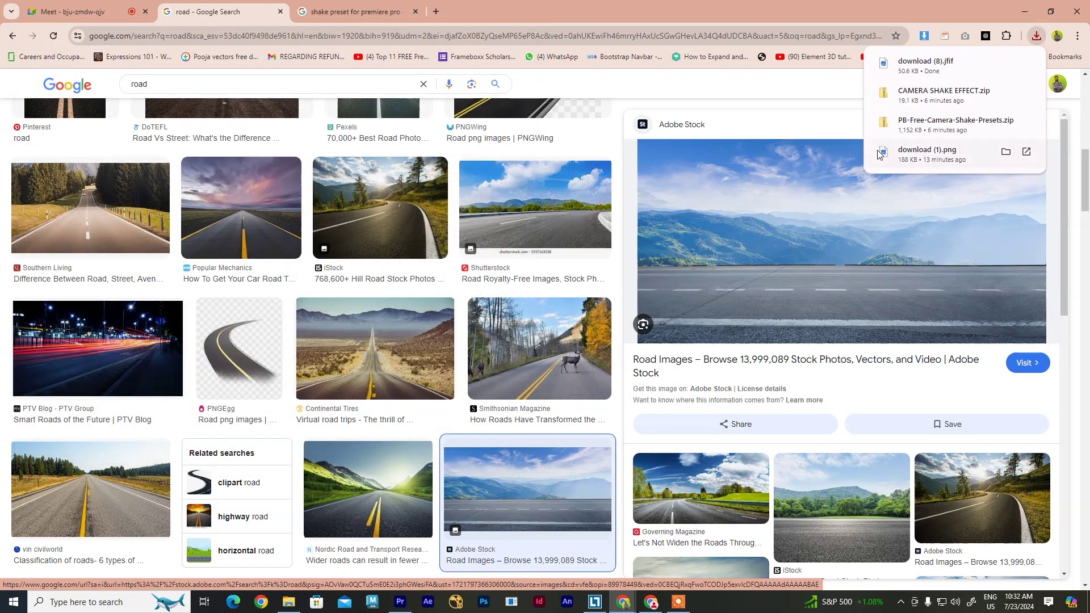
Place the downloaded road image from its folder on track V1 of Sequence 01 at about 00:15:06, after the existing clips
left_click(1006, 65)
left_click_drag(225, 107, 842, 420)
left_click(840, 399)
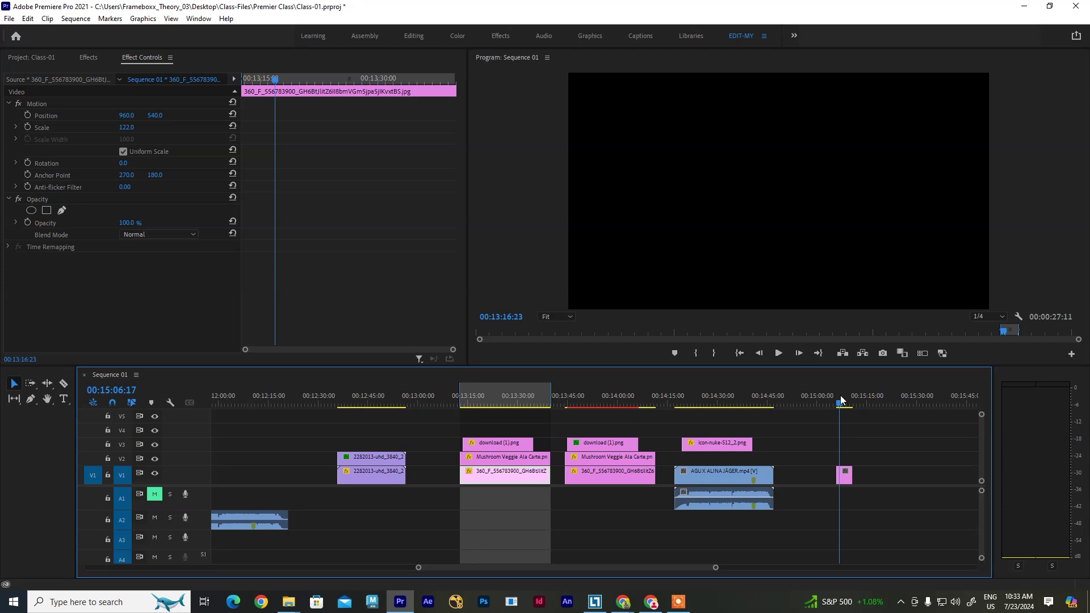
Scale the road clip to the frame size, keeping its Scale value at 100
key("equal")
key("equal")
right_click(620, 476)
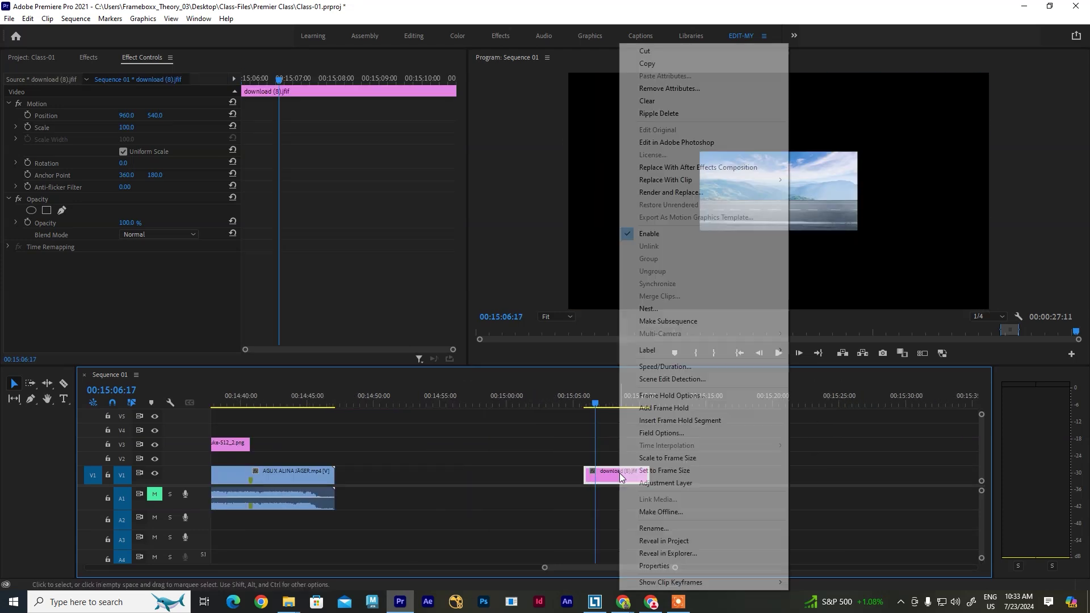
left_click(656, 458)
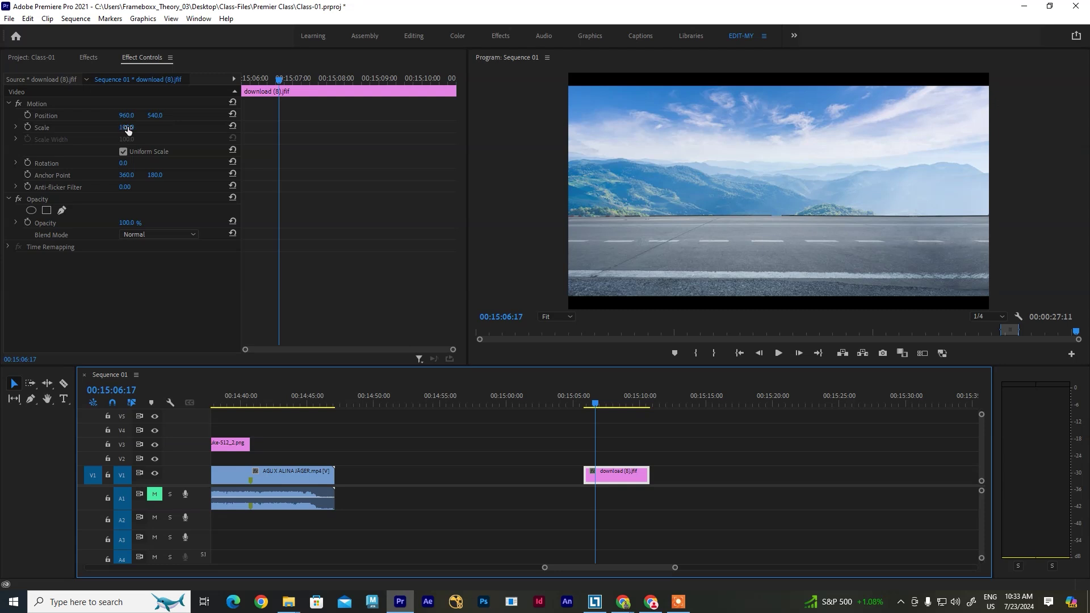
left_click_drag(128, 130, 129, 130)
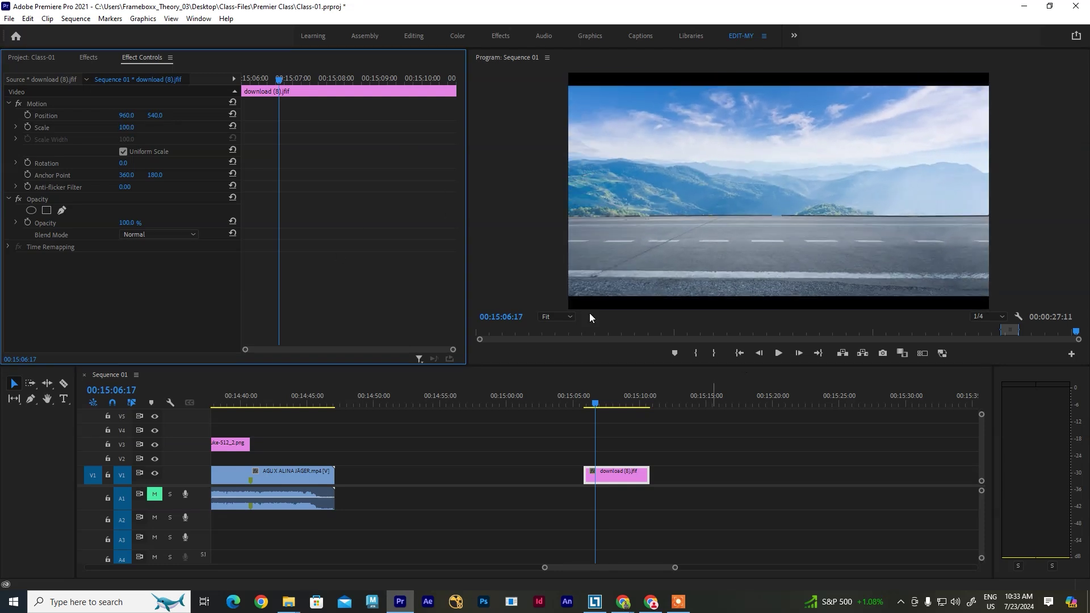
Extend the road clip to a duration of 00:00:18:16 and move it earlier to start at about 00:15:01
left_click_drag(648, 475, 830, 475)
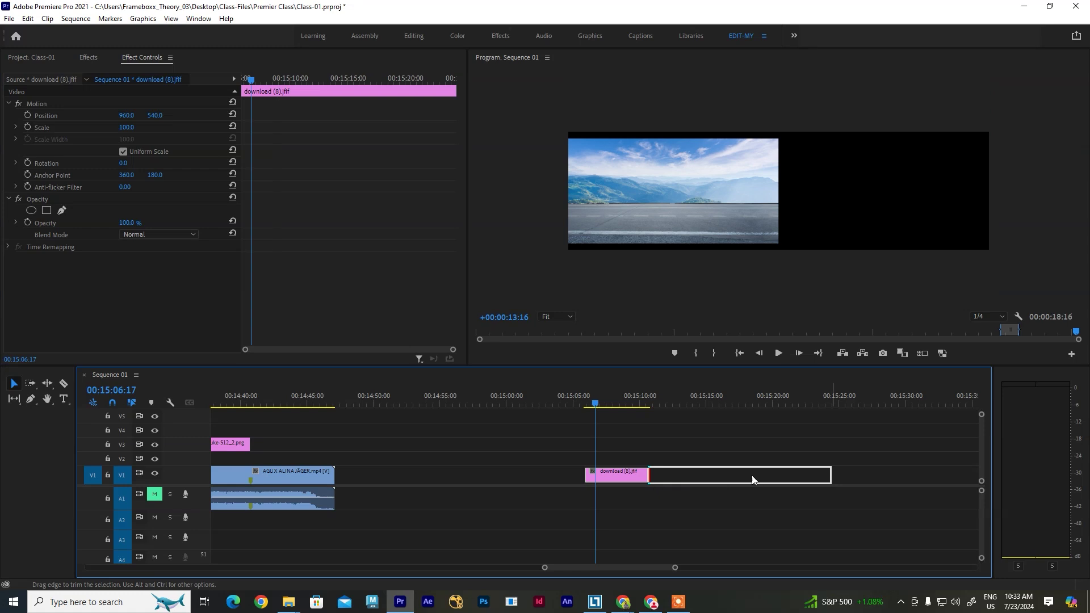
left_click_drag(706, 474, 644, 477)
Try to animate the road clip's Position with a keyframe at 00:15:01:10 and a horizontal value of -24 at 00:15:11:11
left_click_drag(592, 413, 526, 416)
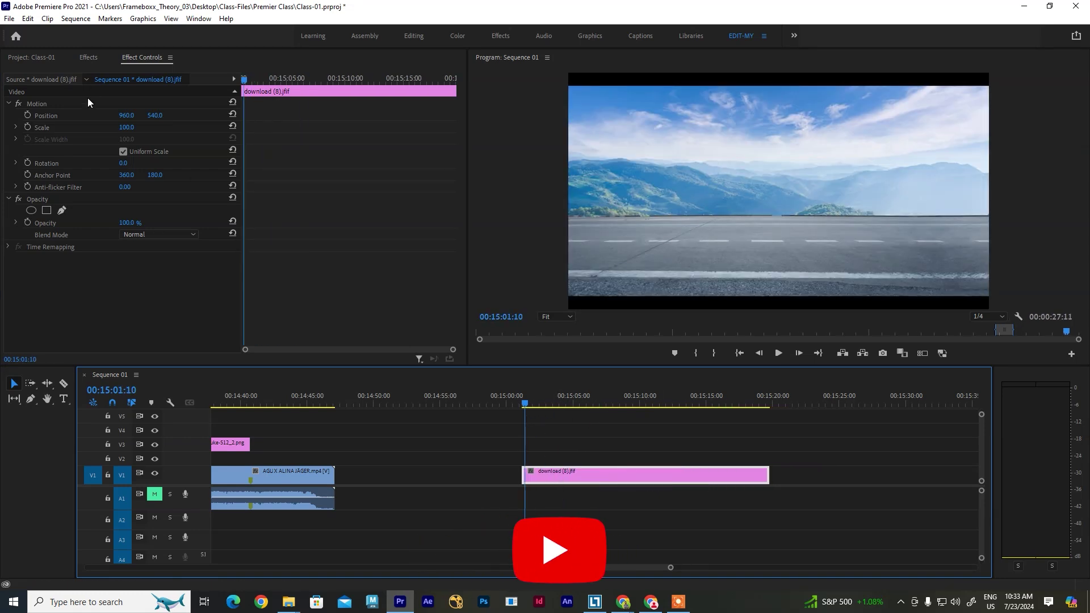
left_click(28, 115)
left_click_drag(246, 80, 361, 79)
left_click_drag(126, 116, 116, 108)
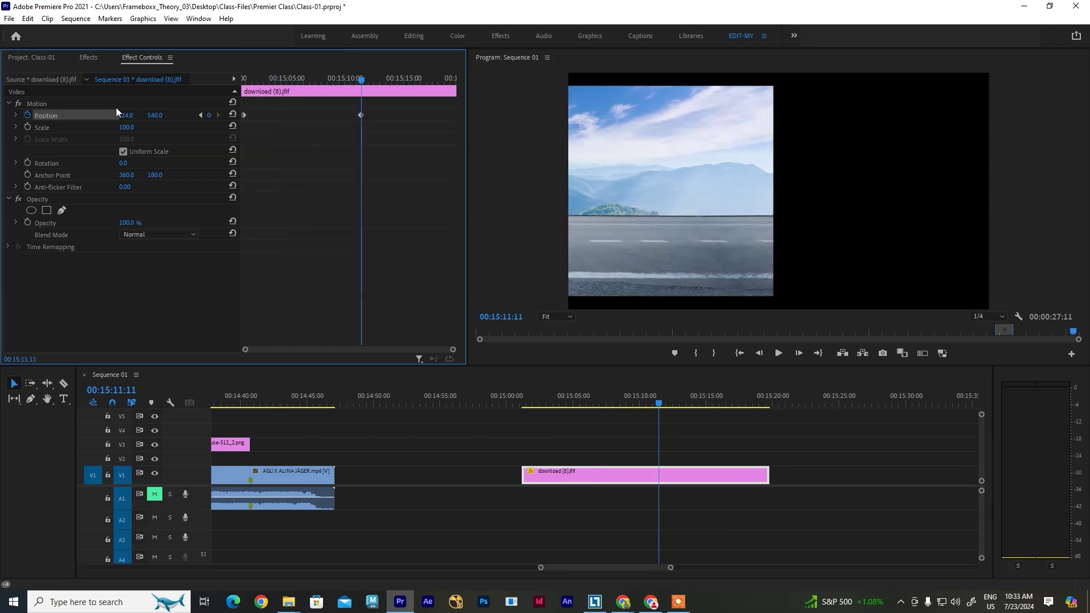
key("ctrl+z")
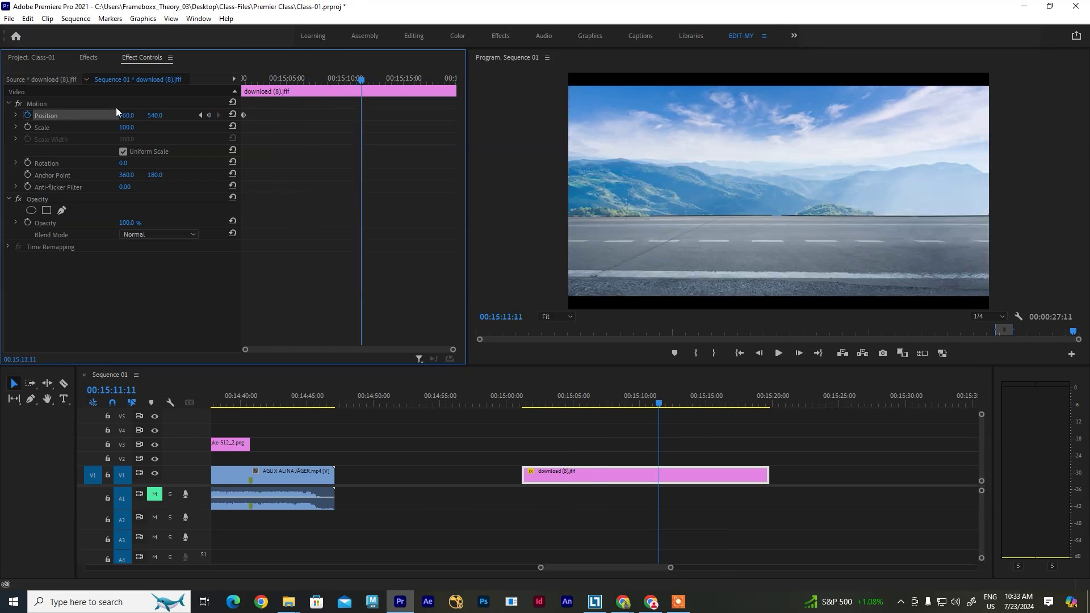
key("ctrl+z")
Apply the Offset effect to the road clip and add a Shift Center To keyframe at 00:15:01:20
left_click_drag(548, 400, 530, 479)
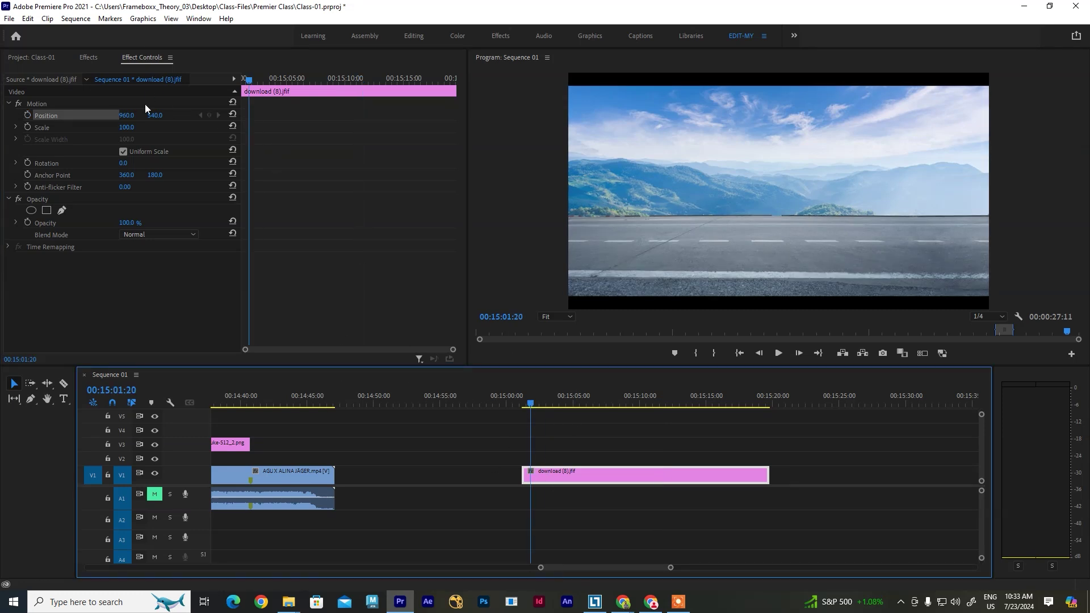
left_click(88, 58)
type("offe")
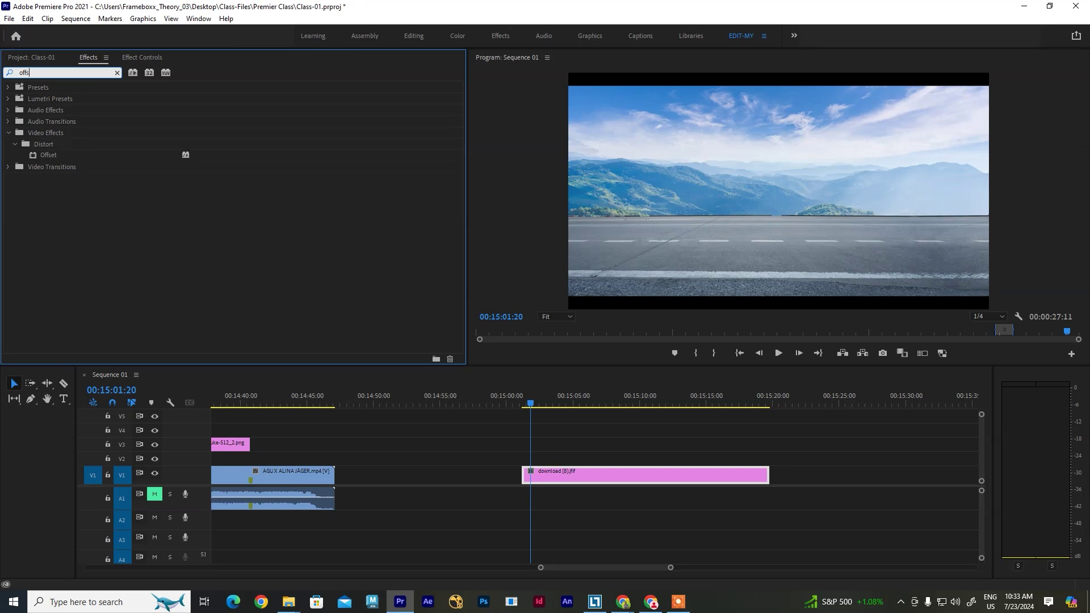
left_click_drag(48, 155, 624, 432)
left_click(142, 58)
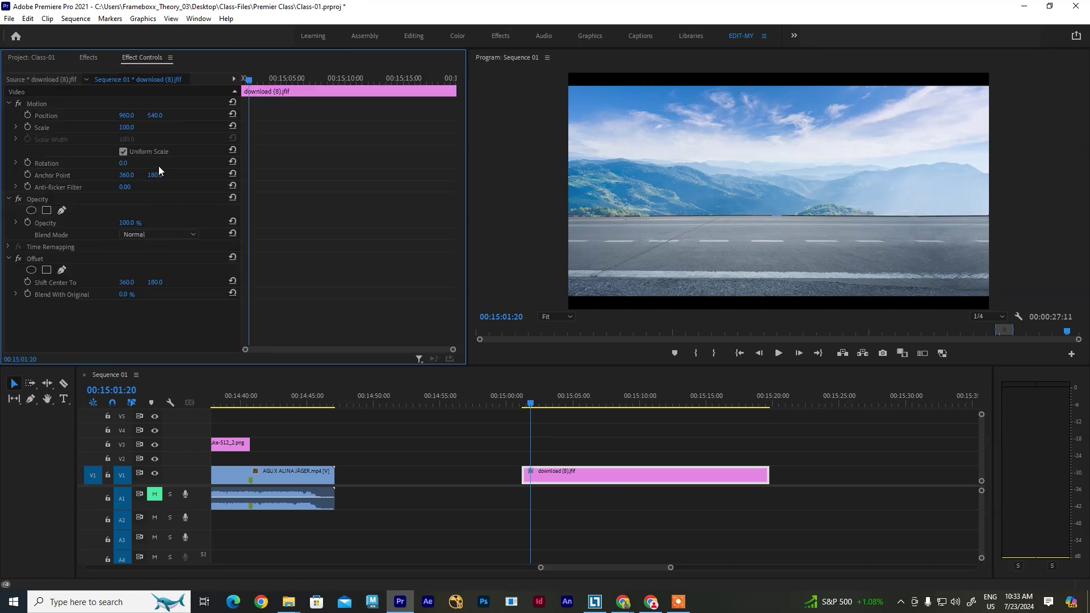
left_click(27, 282)
Try shifting the Offset effect's horizontal Shift Center To value to -3701 at 00:15:13:17
left_click_drag(257, 94, 390, 89)
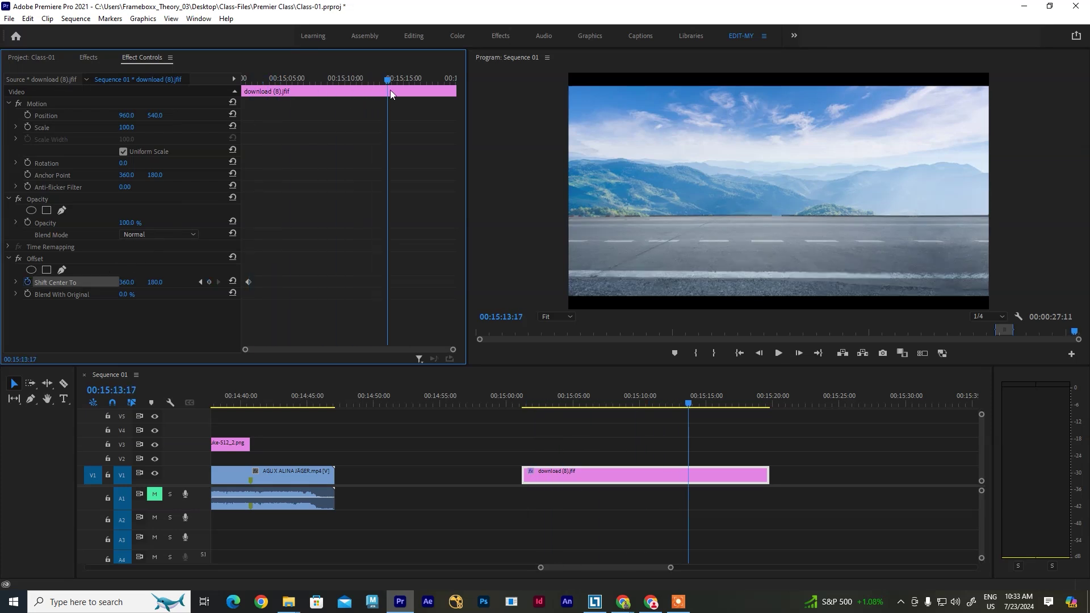
mouse_move(126, 283)
left_mouse_down()
mouse_move(5, 283)
mouse_move(133, 285)
left_mouse_up()
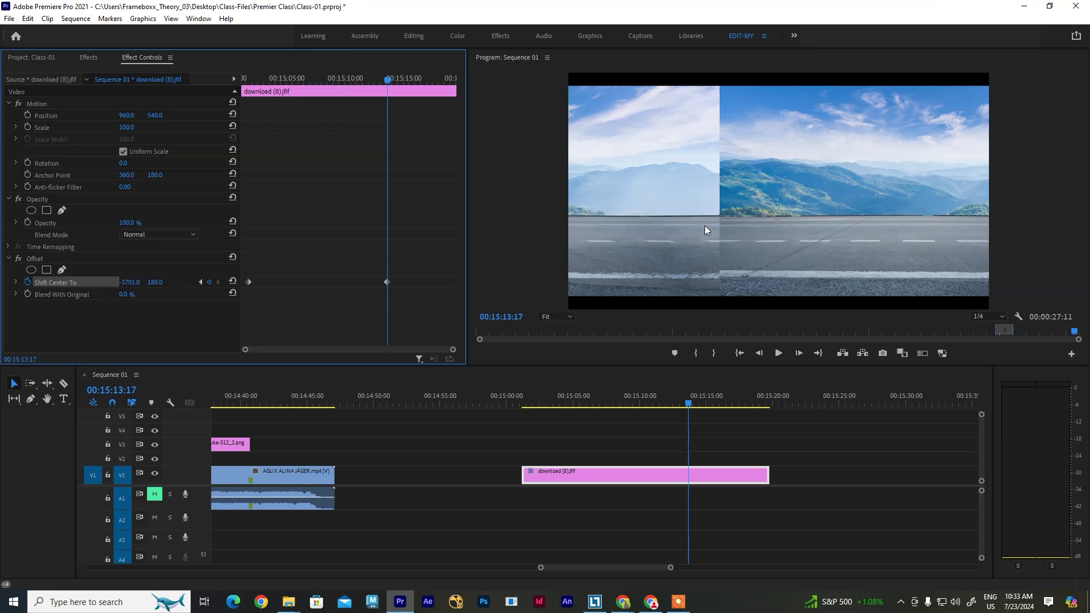
key("ctrl+z")
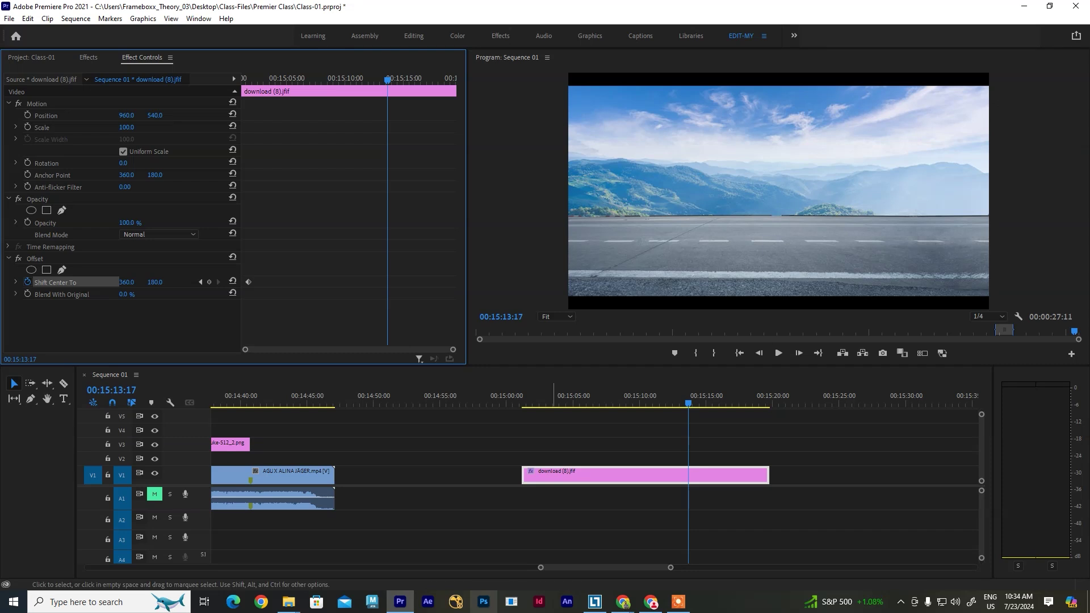
Start Photoshop, dismiss the Creative Cloud repair prompt and open the road image download (8).jfif
left_click(483, 605)
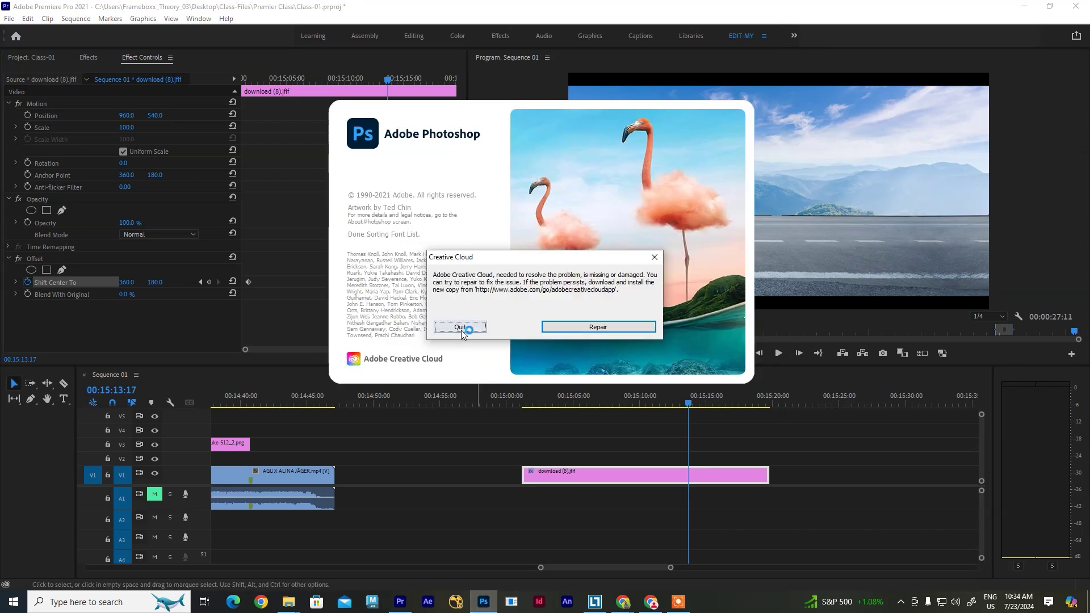
left_click(459, 327)
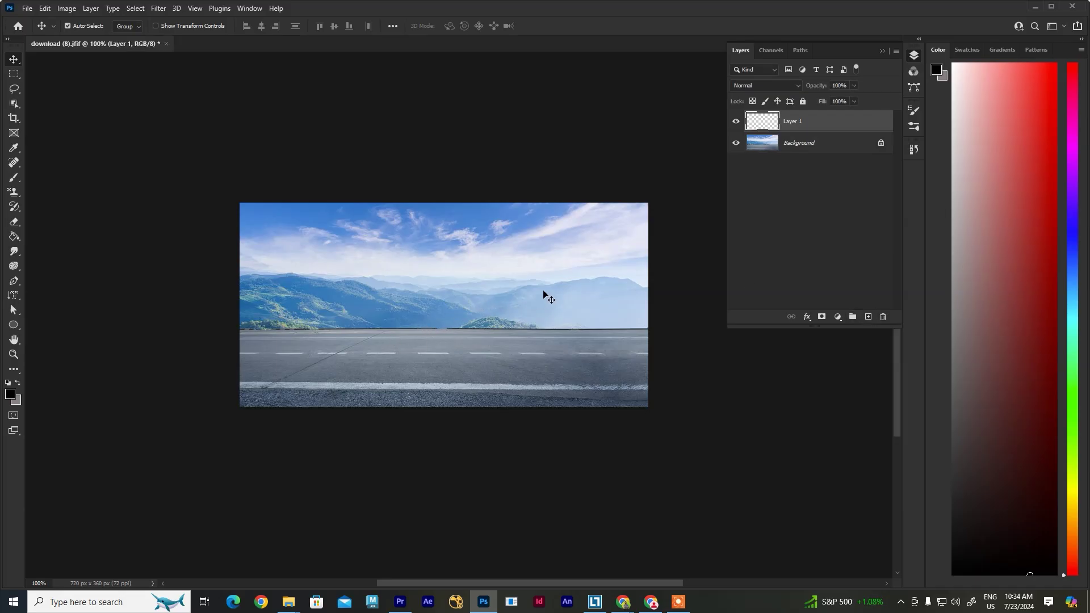
Duplicate the empty Layer 1 and delete the copy
key("ctrl+j")
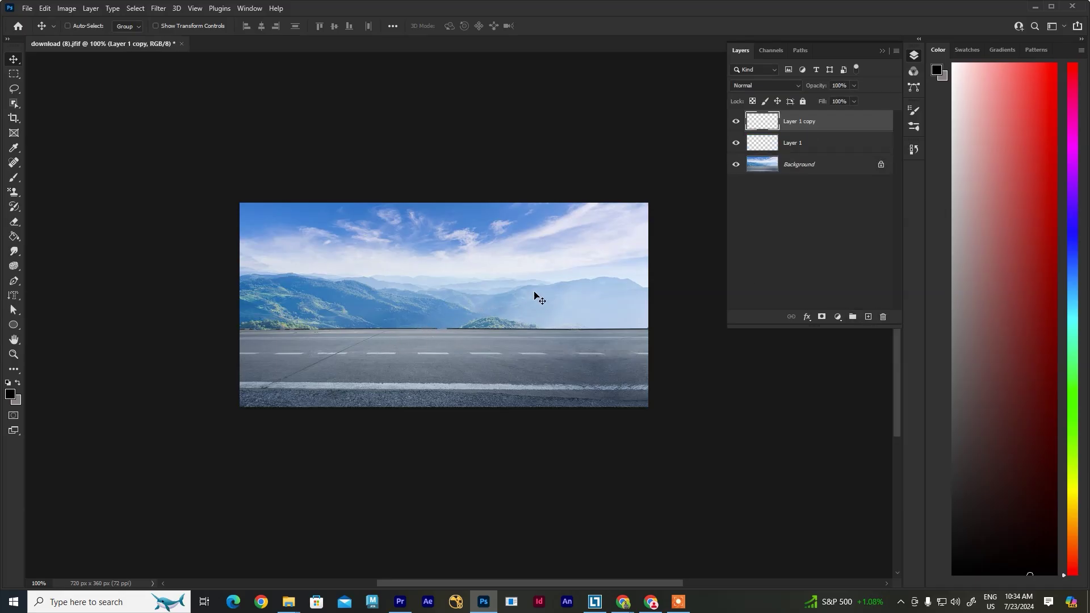
left_click(773, 125, "ctrl")
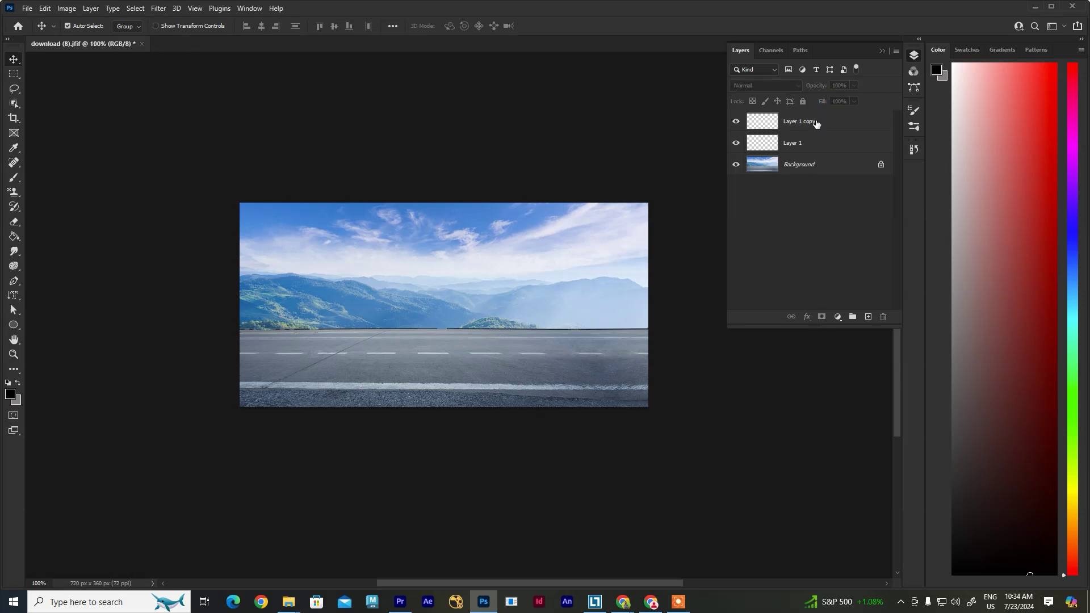
left_click(815, 122)
key("Delete")
Remove the empty Layer 1 and duplicate the Background layer
left_click(801, 151)
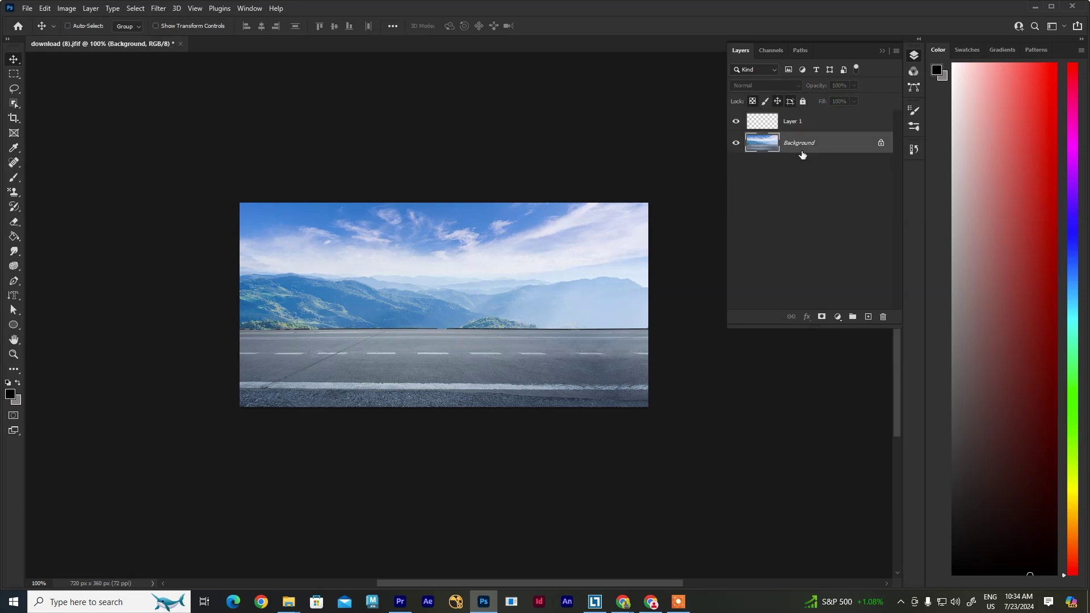
key("ctrl+j")
key("ctrl+z")
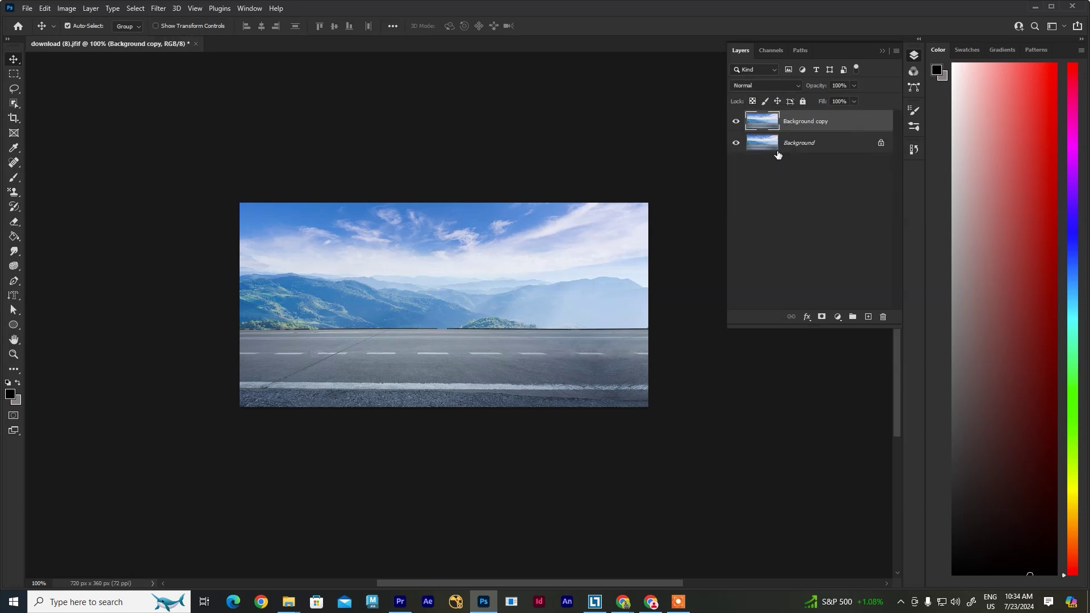
Move the Background copy horizontally about 344 px to the left so its edge lies near the canvas centre
left_click_drag(510, 265, 312, 271)
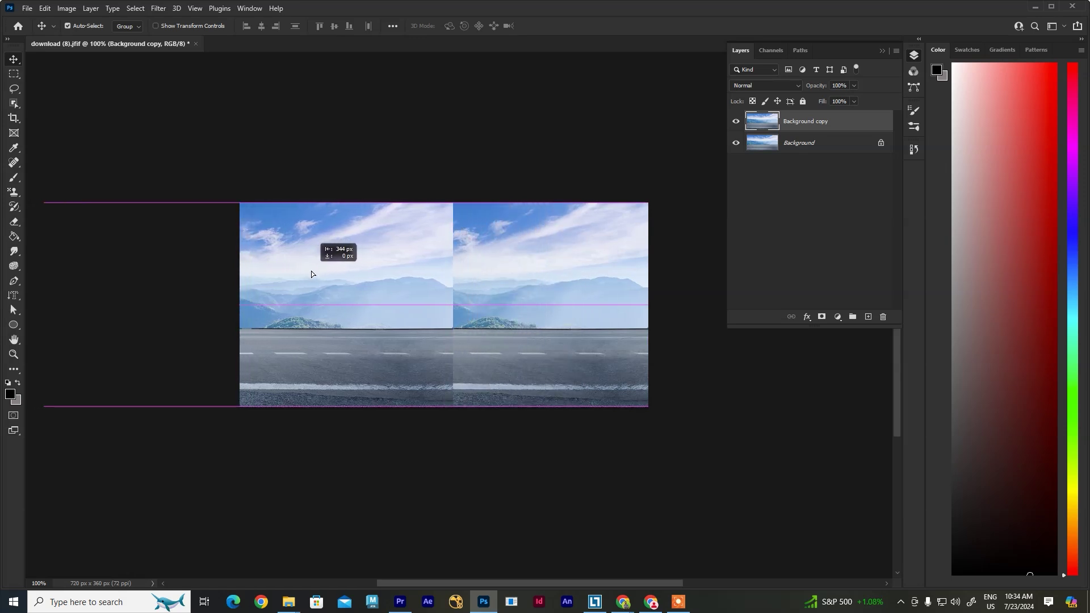
left_click_drag(311, 271, 311, 270)
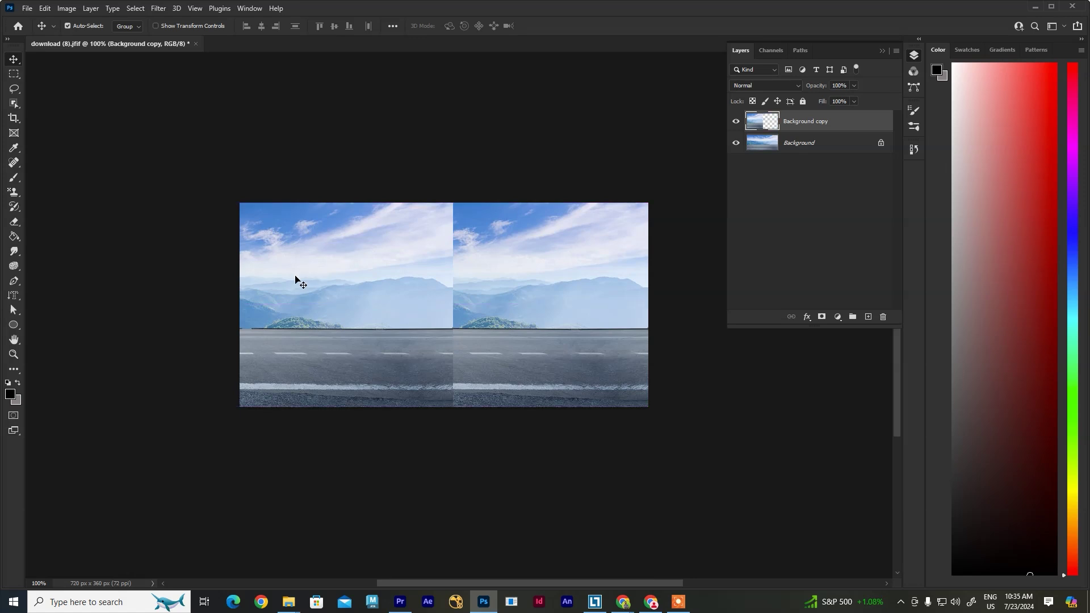
Duplicate the Background layer and move the new copy horizontally so its left edge meets the first copy's right edge
left_click(513, 282)
left_click(807, 147)
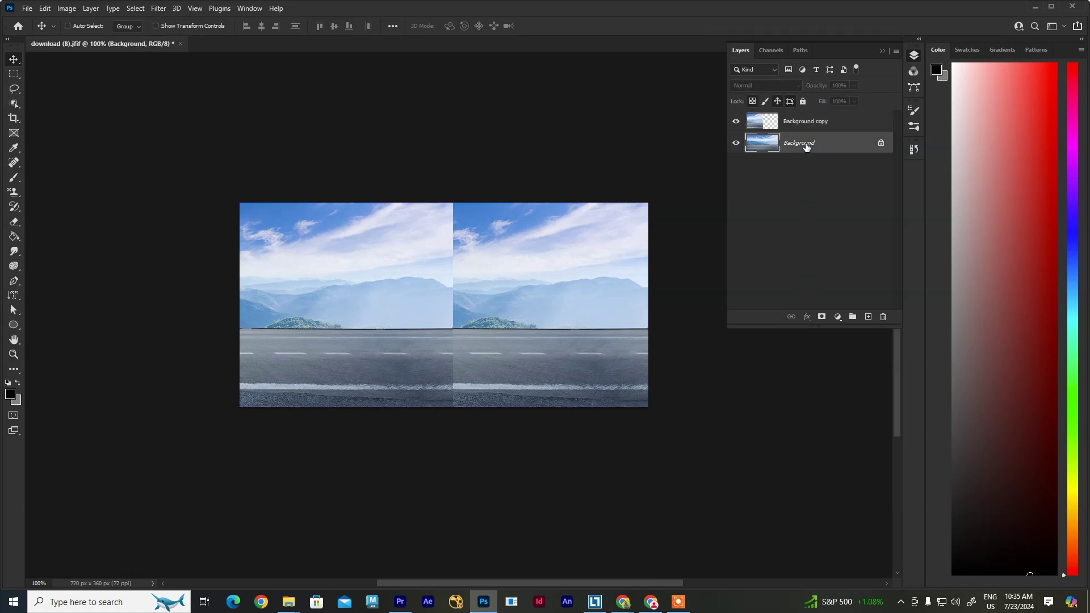
key("ctrl+j")
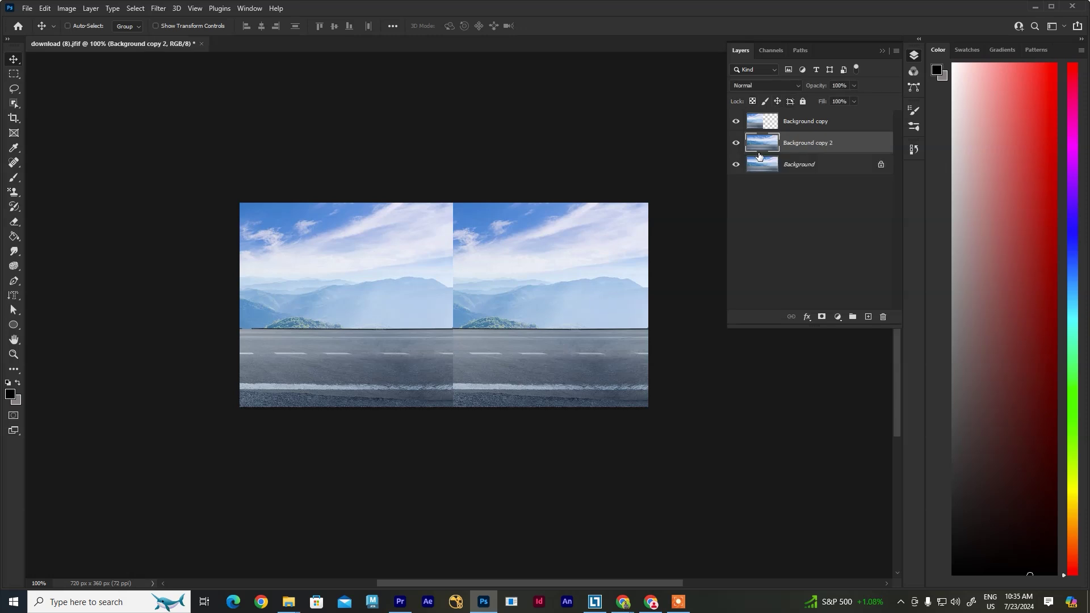
mouse_move(509, 263)
left_mouse_down()
mouse_move(749, 265)
mouse_move(494, 279)
mouse_move(510, 274)
left_mouse_up()
Flip the Background copy 2 layer horizontally so it mirrors the first copy
key("ctrl+t")
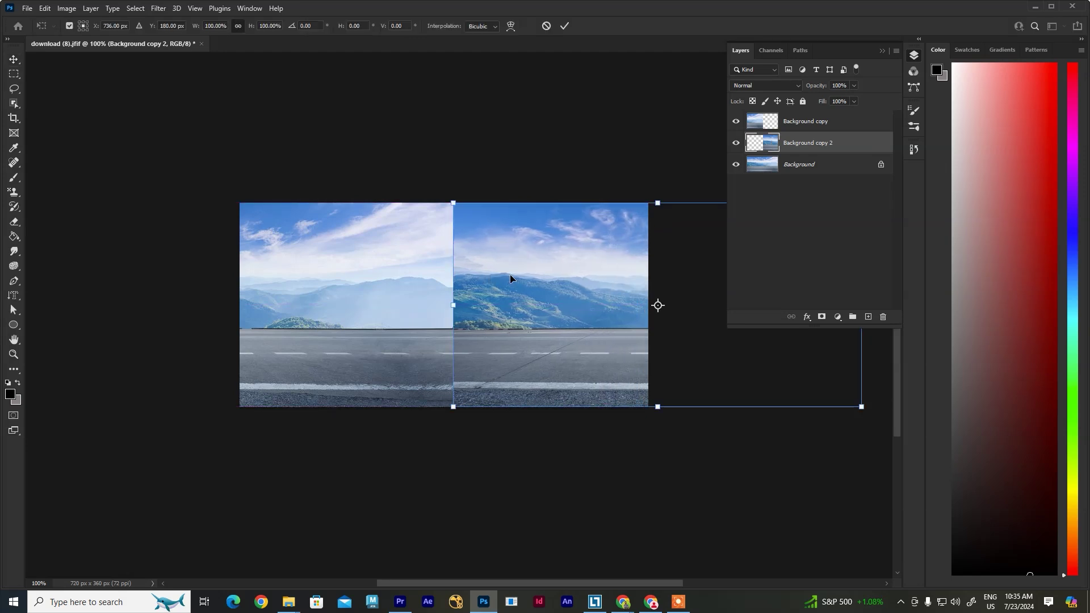
right_click(510, 274)
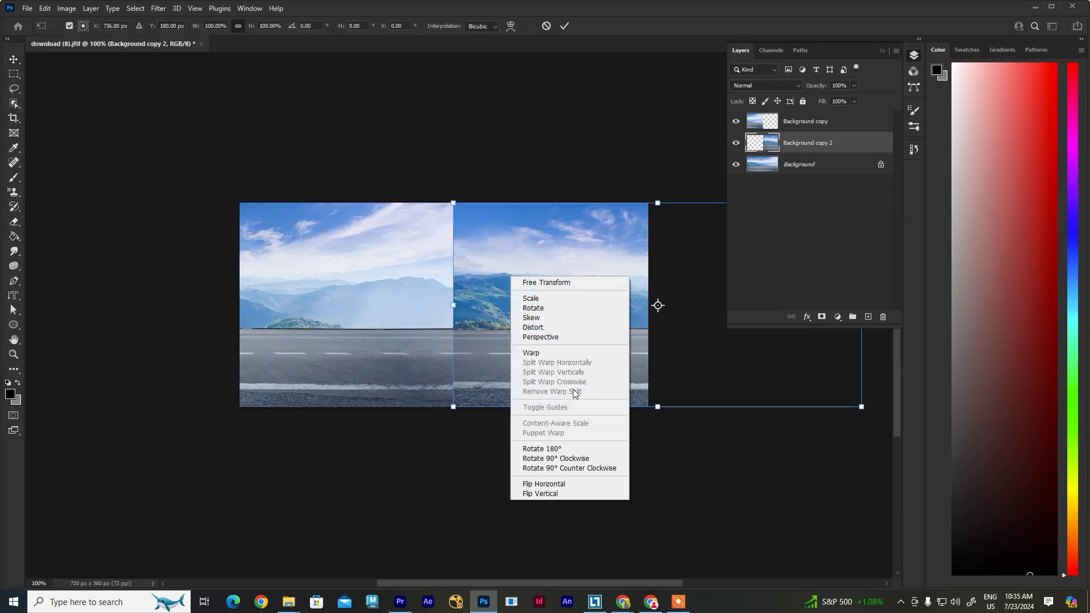
left_click(548, 484)
key("Return")
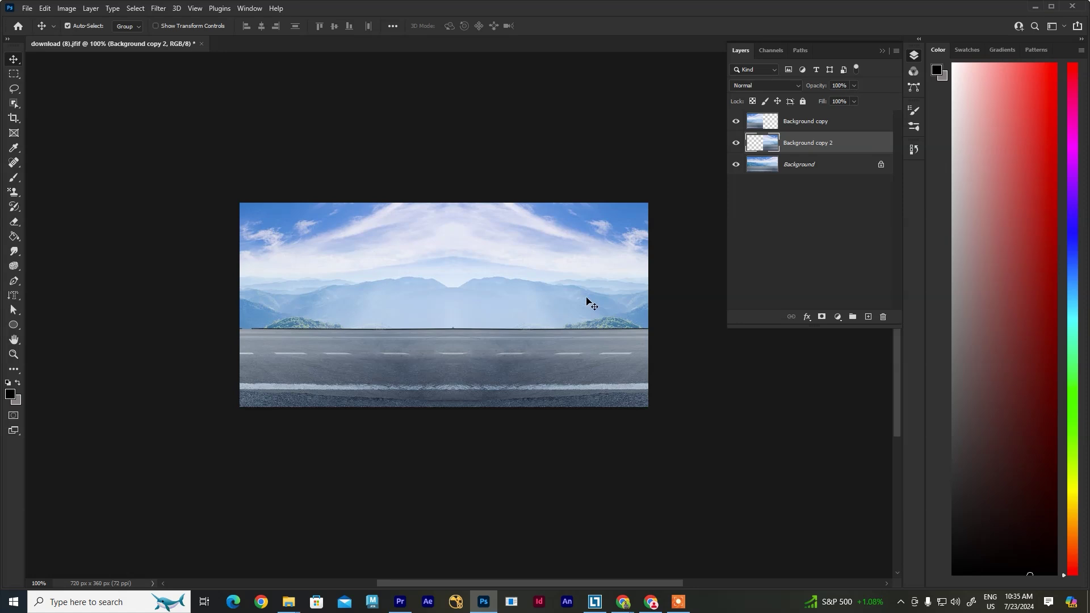
left_click(794, 121, "shift")
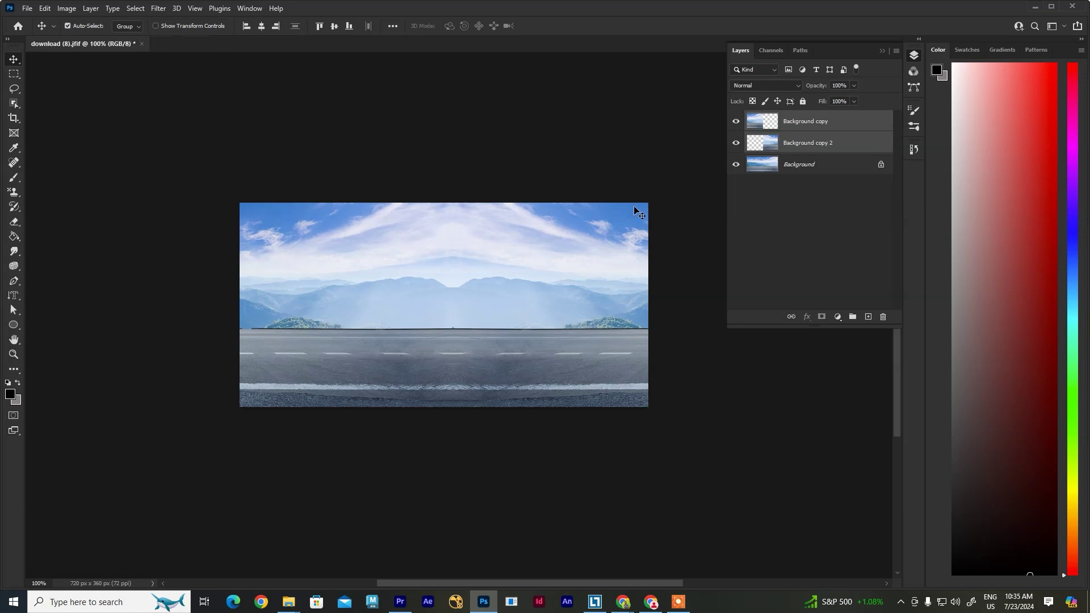
left_click_drag(610, 283, 562, 289)
key("ctrl")
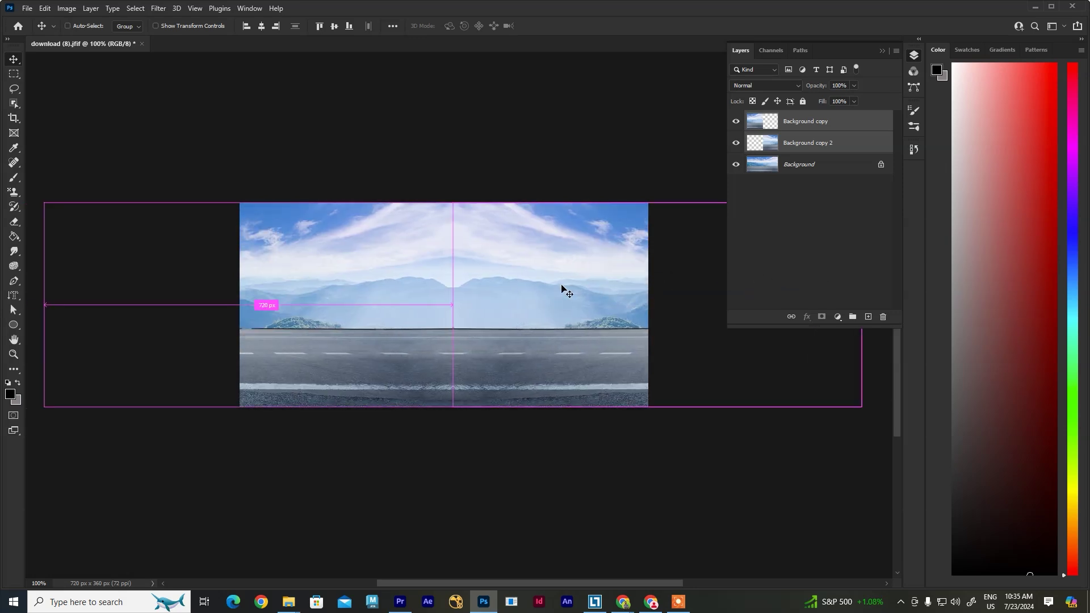
key("ctrl+t")
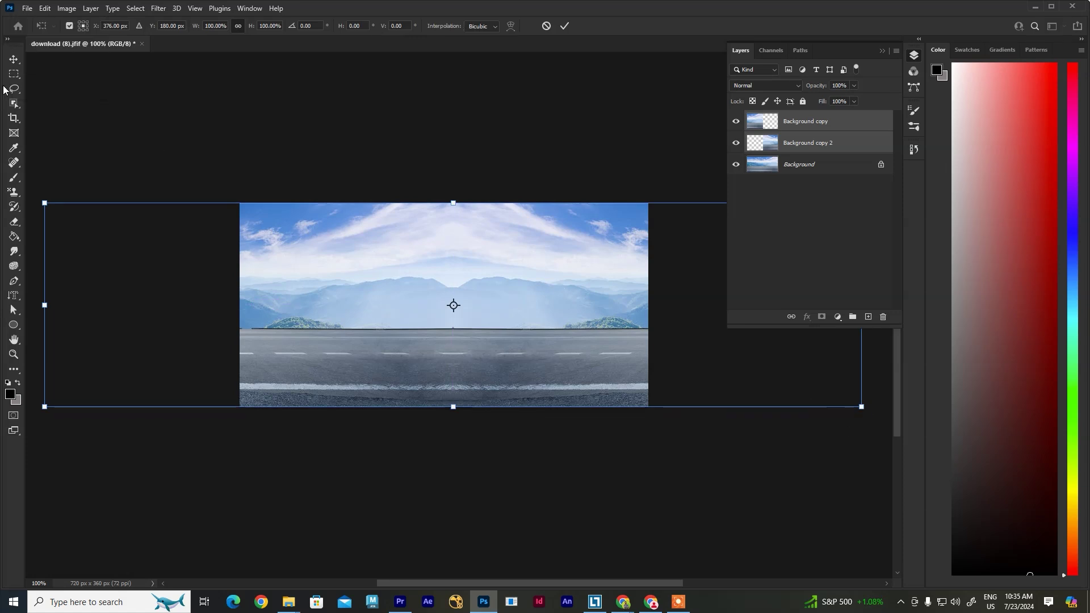
key("Return")
key("ctrl+minus")
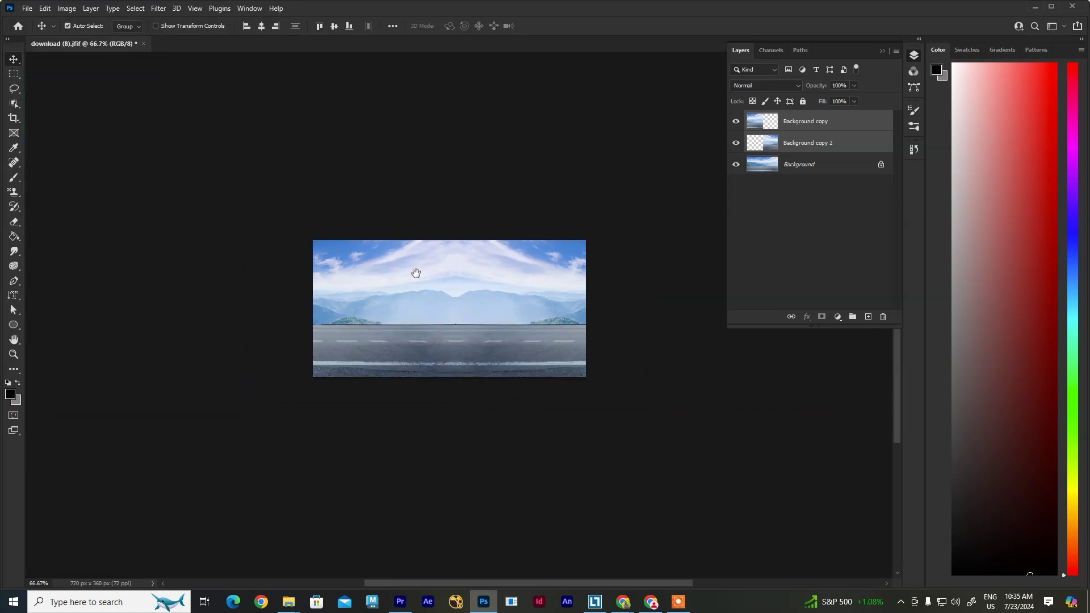
key("ctrl+t")
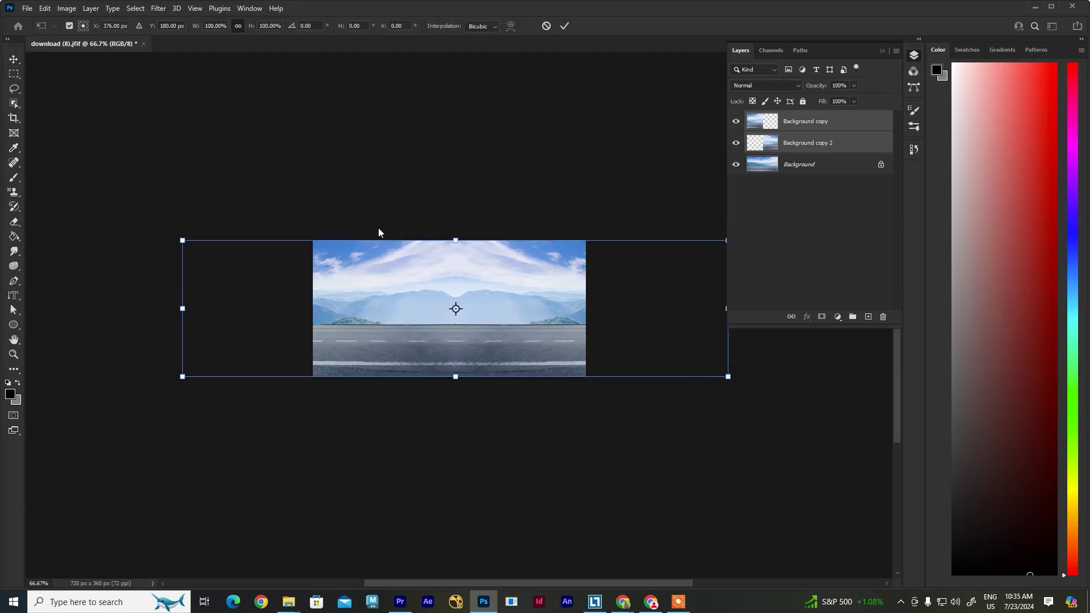
key("alt+space")
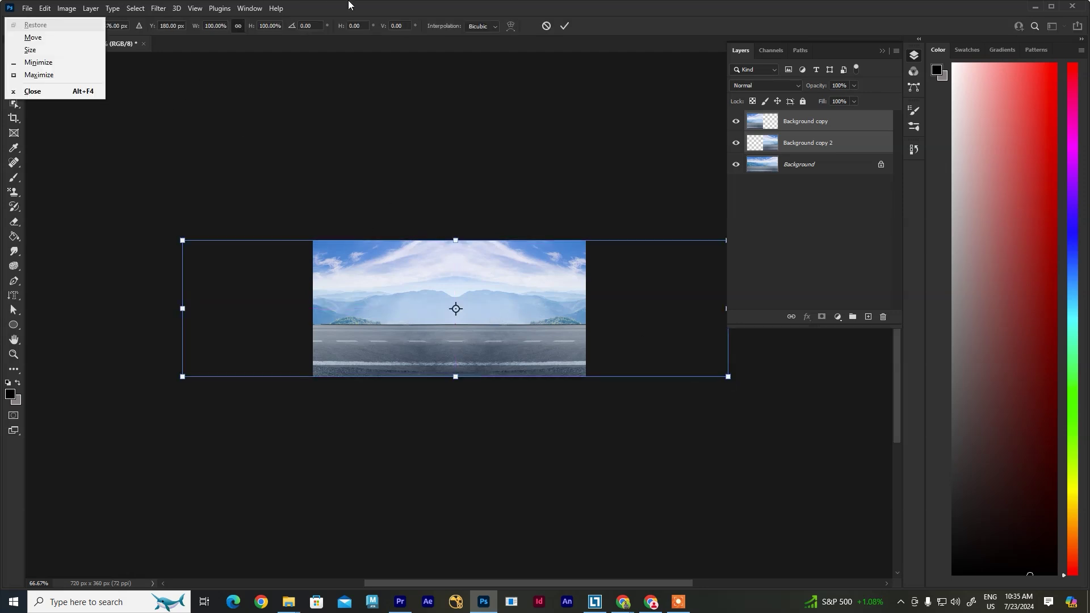
key("Escape")
left_click(61, 8)
key("Escape")
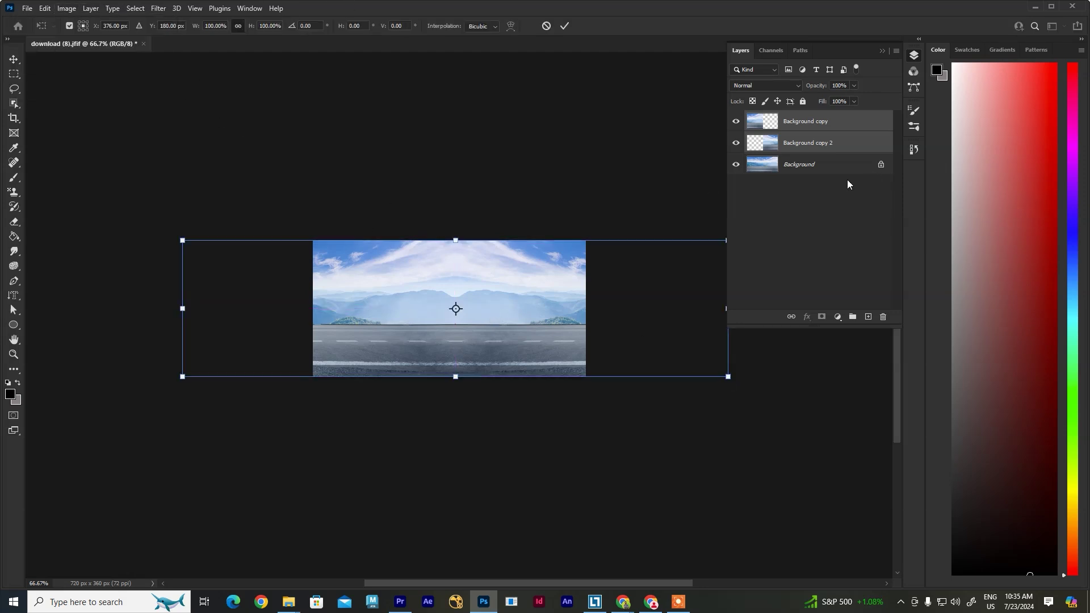
key("Escape")
Extend the canvas width to 1440 pixels, anchored at the middle left
left_click(73, 9)
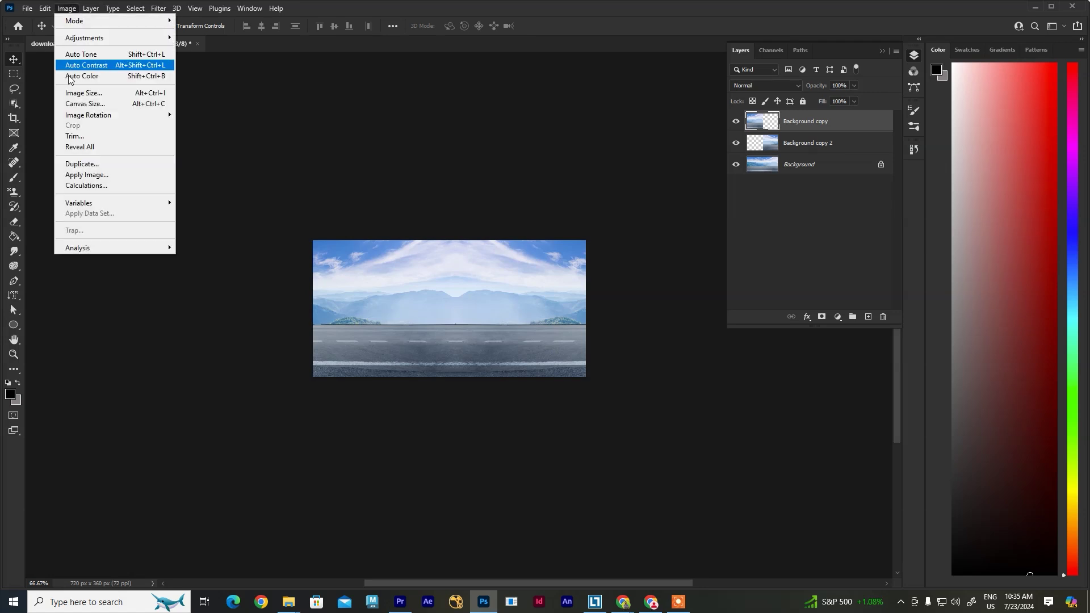
left_click(114, 102)
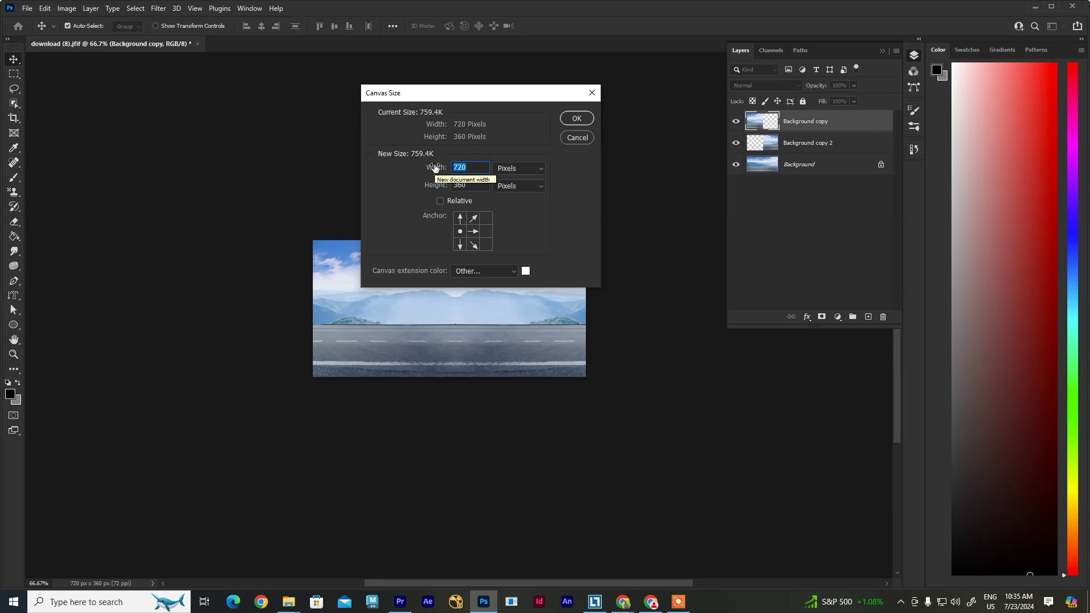
type("1440")
key("Return")
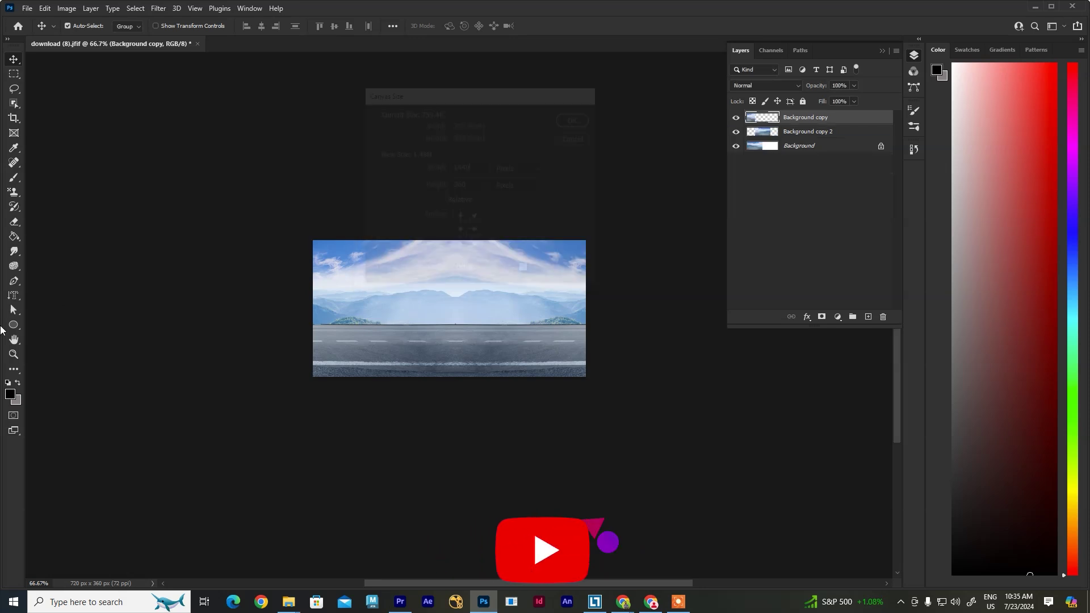
Select both Background copies and move them together to the right until the mirrored pair fills the whole canvas
scroll(459, 307, "right", 5)
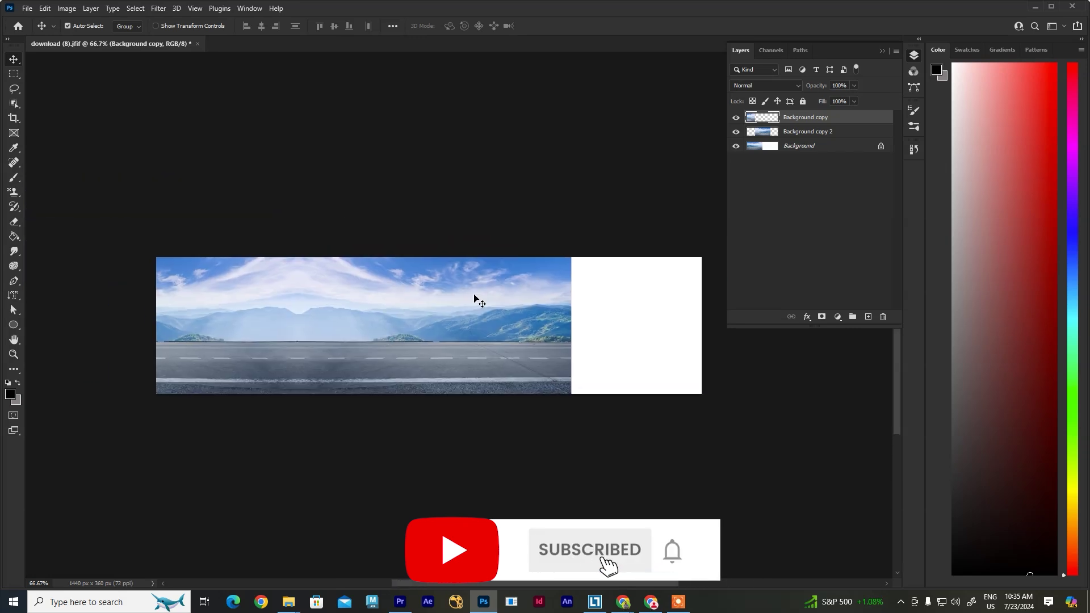
left_click(441, 300)
left_click(180, 288, "shift")
left_click_drag(438, 326, 576, 335)
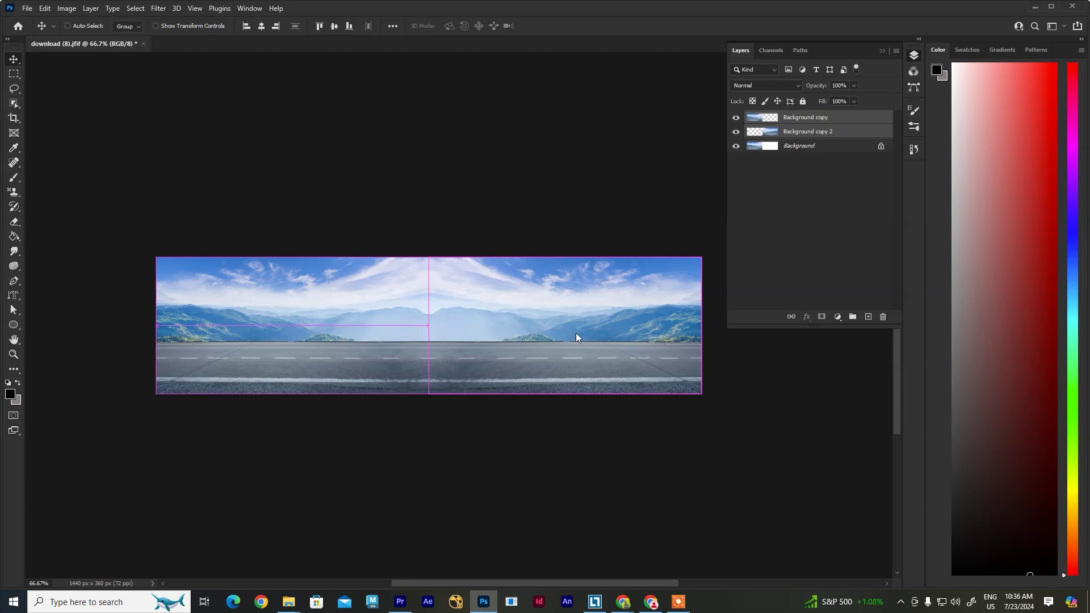
Save a copy of the image to the Desktop as a JPEG named 01 at maximum quality (12)
key("ctrl+alt+s")
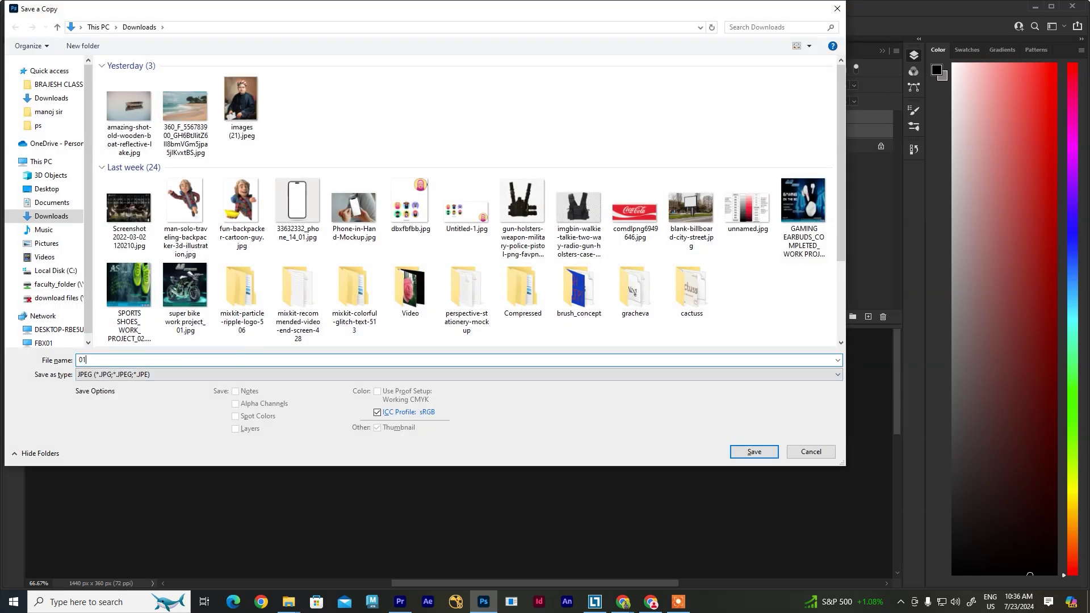
type("01")
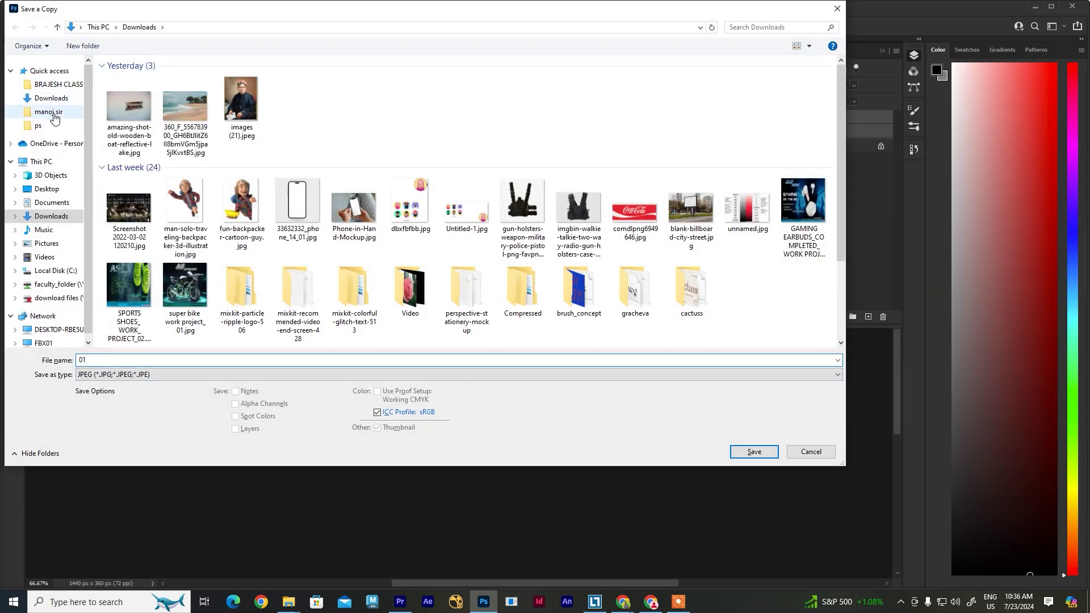
left_click(46, 189)
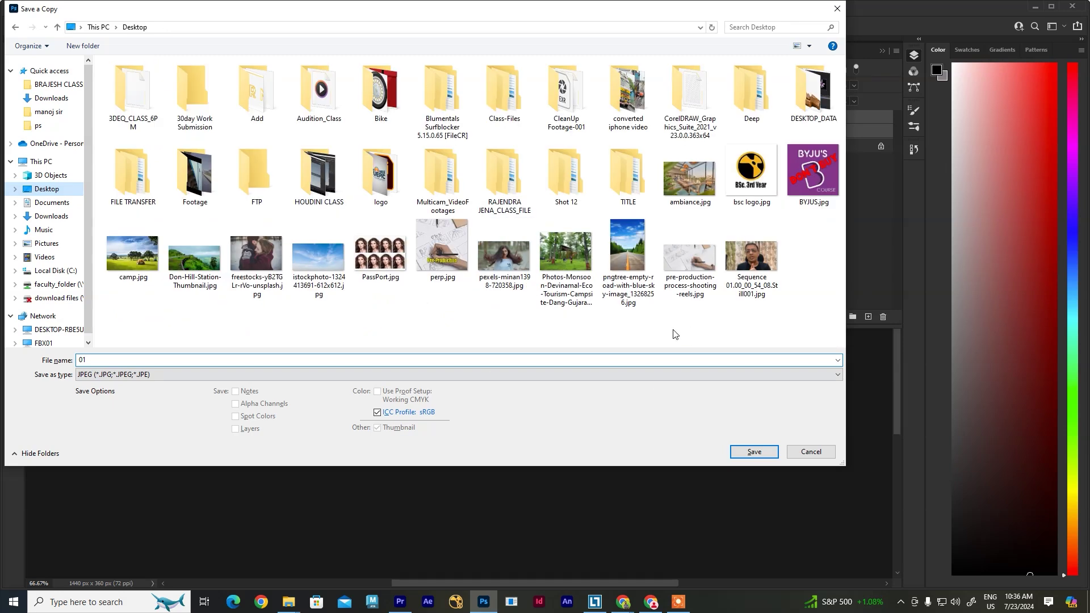
left_click(750, 448)
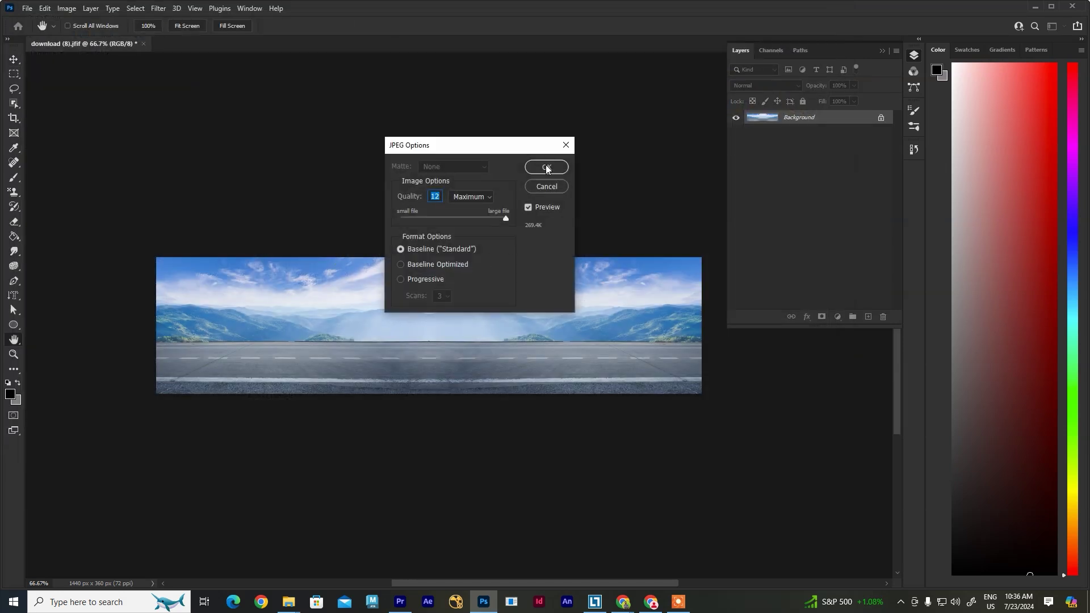
left_click(546, 166)
Switch to Premiere Pro and import 01.jpg from the Desktop into the project
left_click(400, 602)
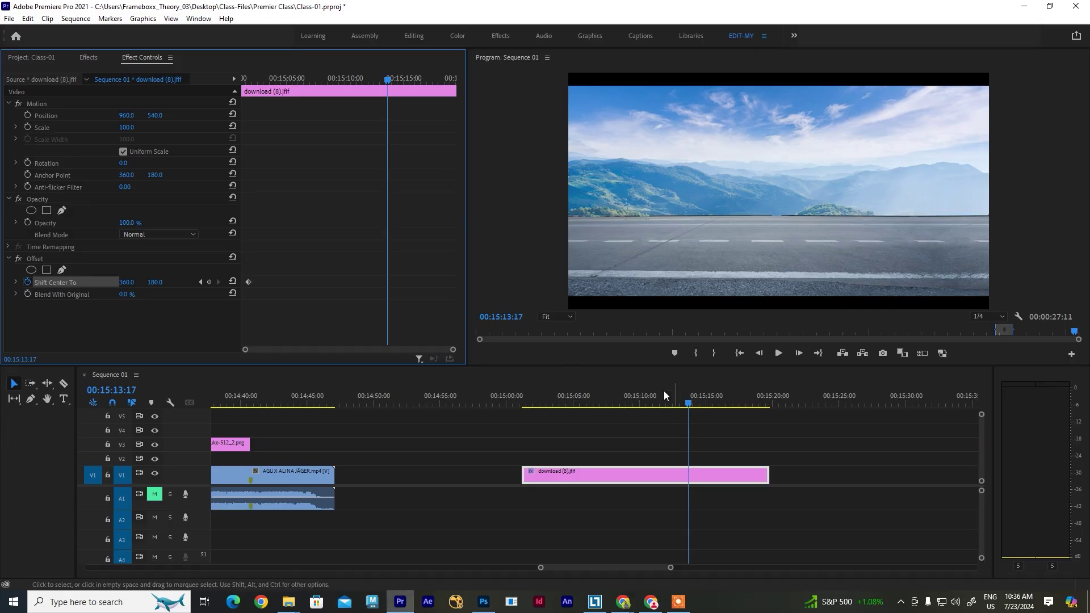
left_click(32, 57)
right_click(350, 304)
left_click(382, 386)
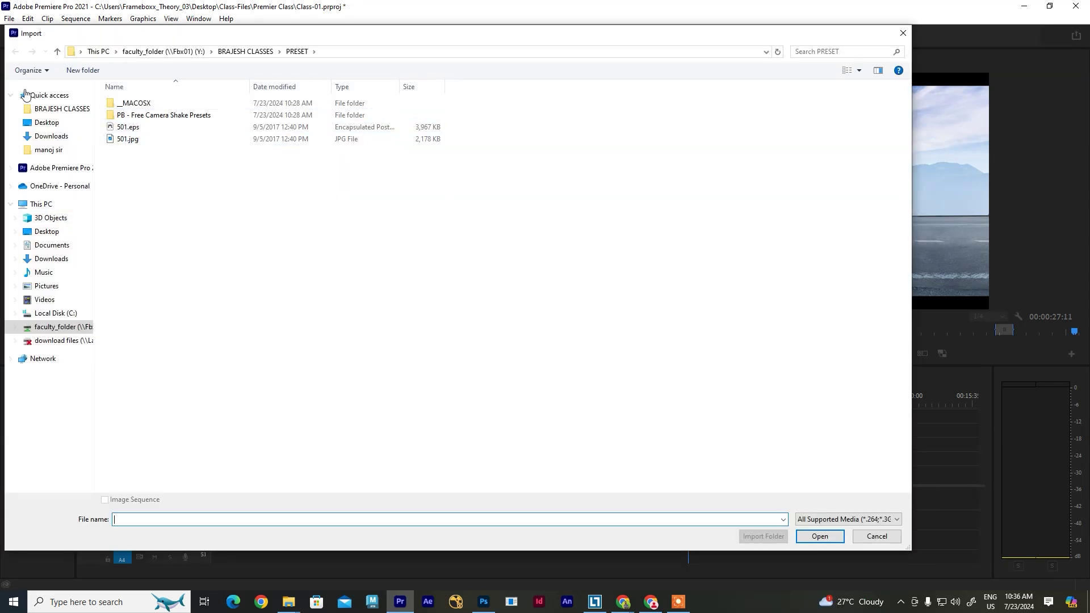
left_click(52, 126)
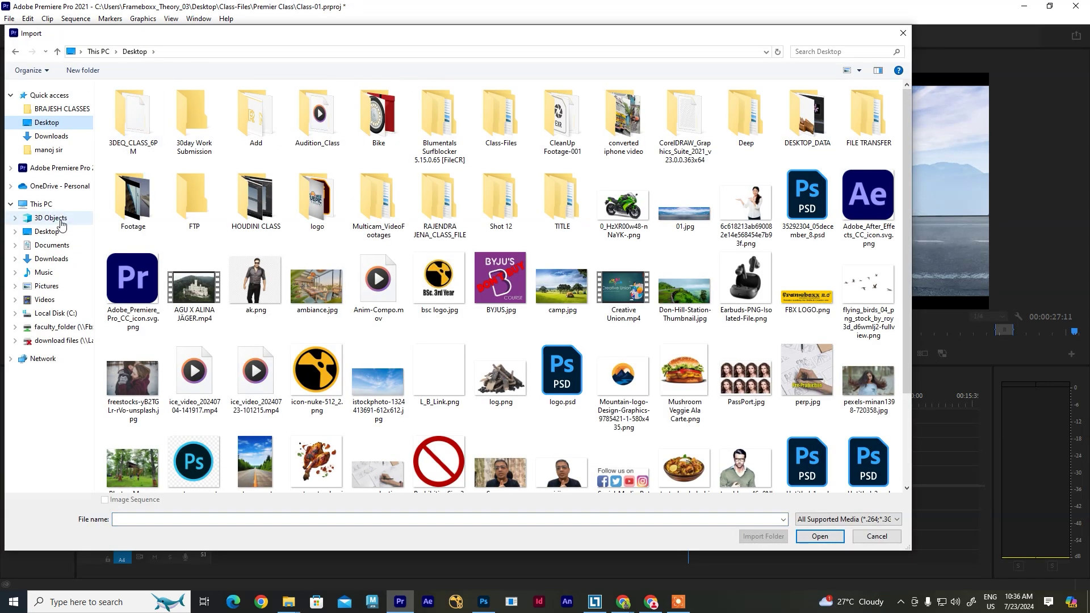
left_click(684, 214)
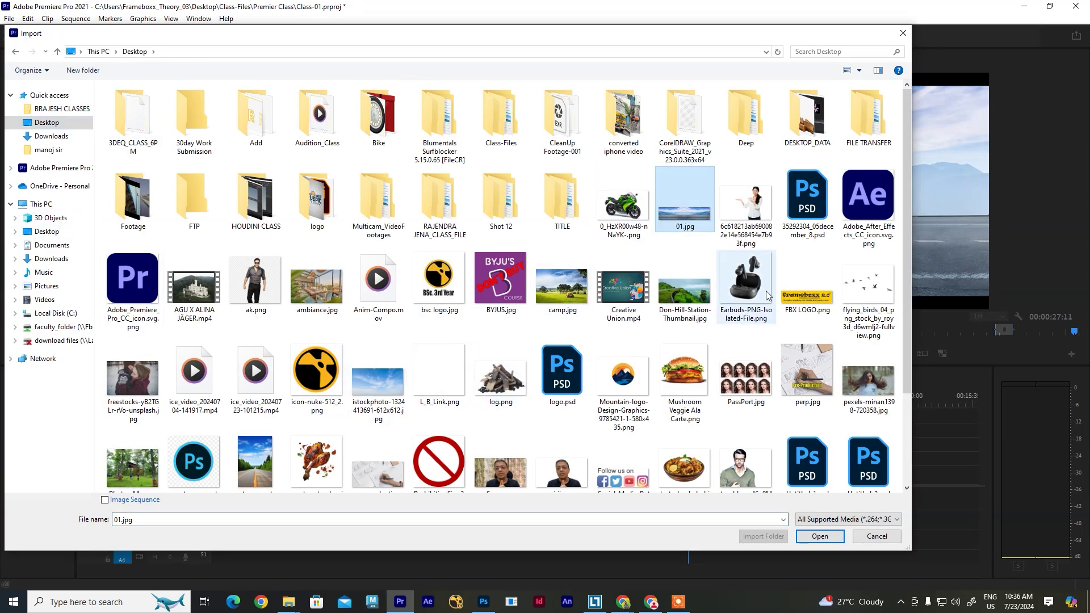
left_click(819, 536)
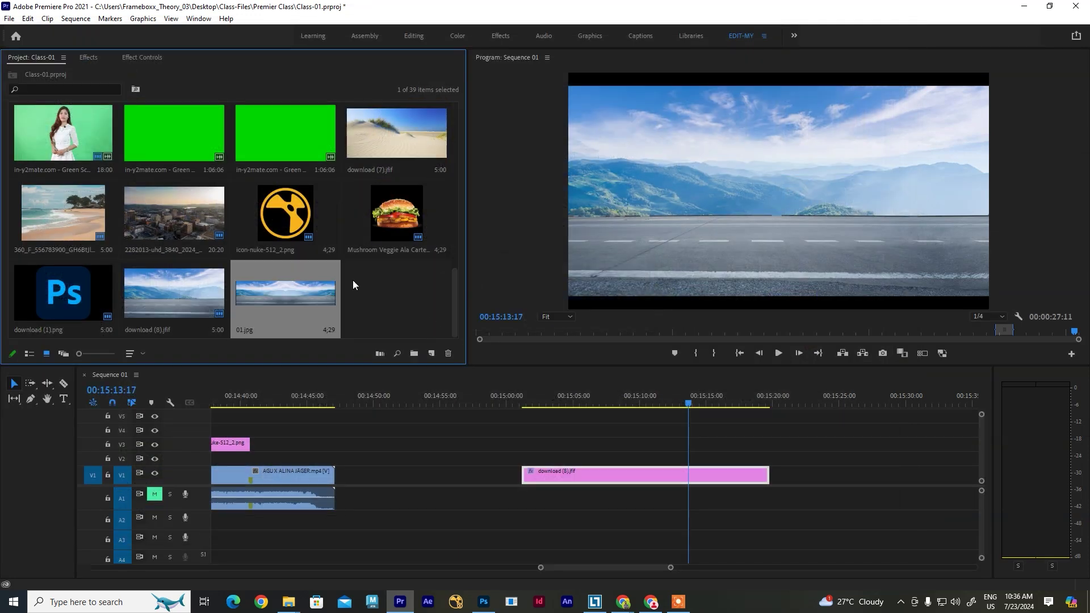
Place 01.jpg on track V2 directly above the download (8).jfif clip, matching its length, and apply the Offset effect to it
left_click_drag(294, 295, 768, 459)
left_click(88, 58)
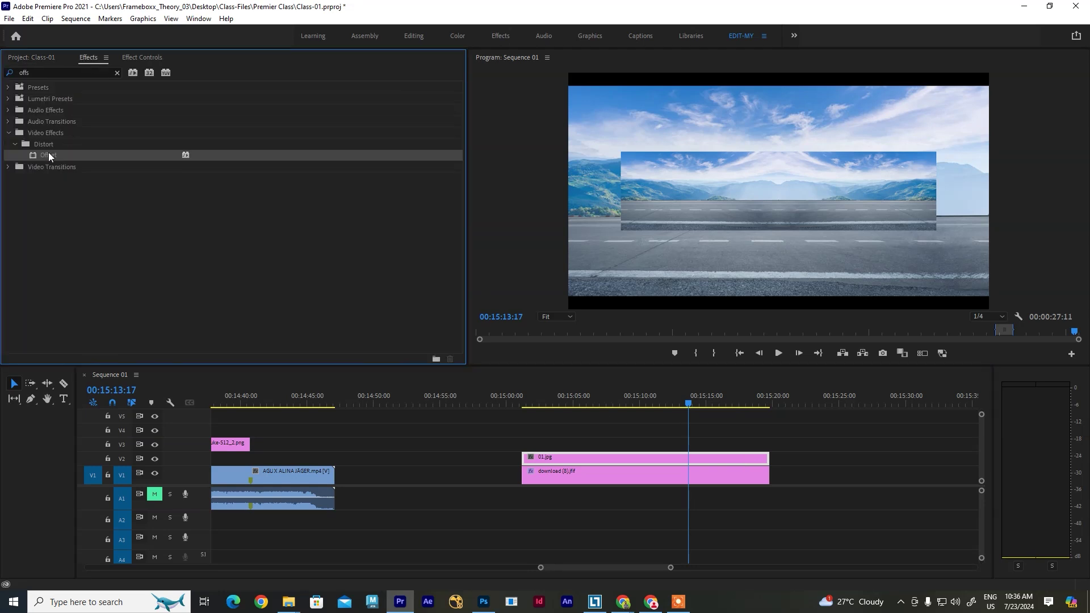
left_click_drag(554, 451, 559, 456)
Scale the 01.jpg clip to frame size and put it on V1 in place of download (8).jfif, shifting that clip later
right_click(560, 456)
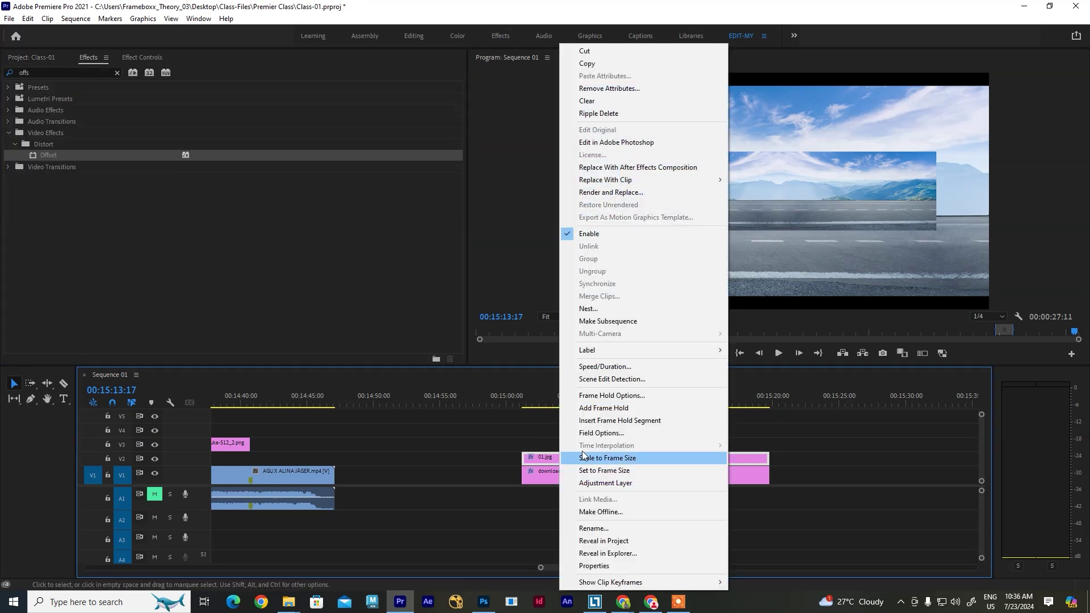
left_click(628, 460)
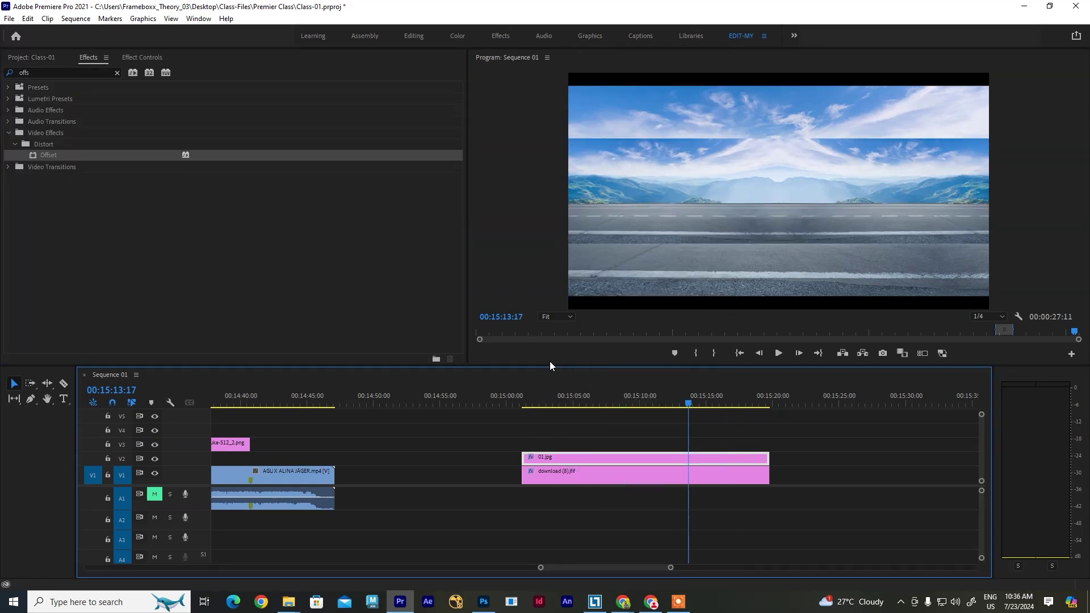
mouse_move(621, 477)
left_mouse_down()
mouse_move(591, 476)
mouse_move(608, 480)
mouse_move(645, 455)
mouse_move(645, 479)
mouse_move(634, 477)
left_mouse_up()
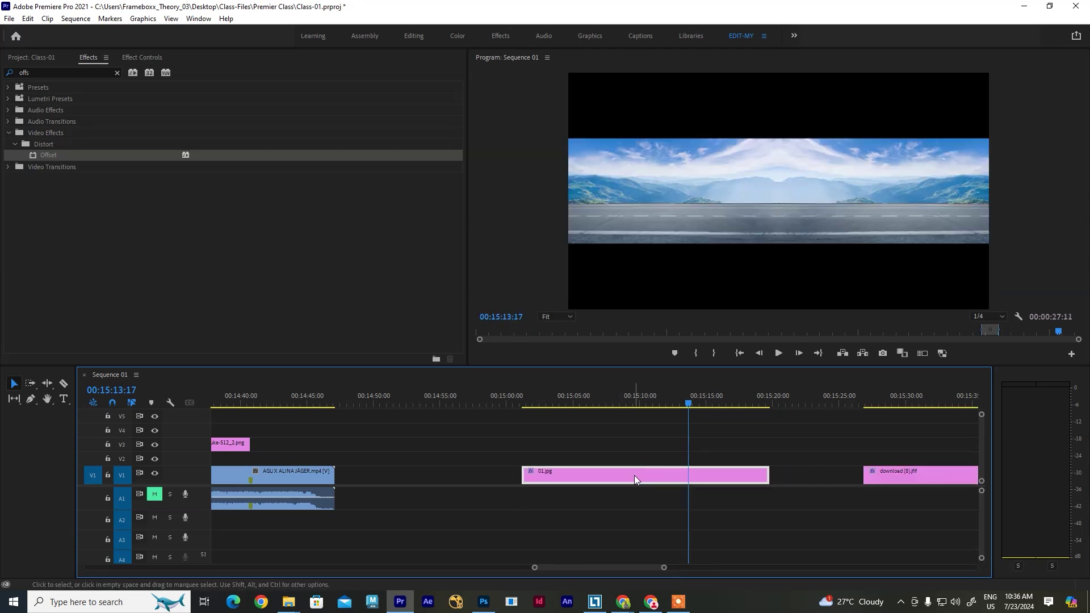
Set the 01.jpg clip's scale to 222 so it fills the frame height
left_click(134, 57)
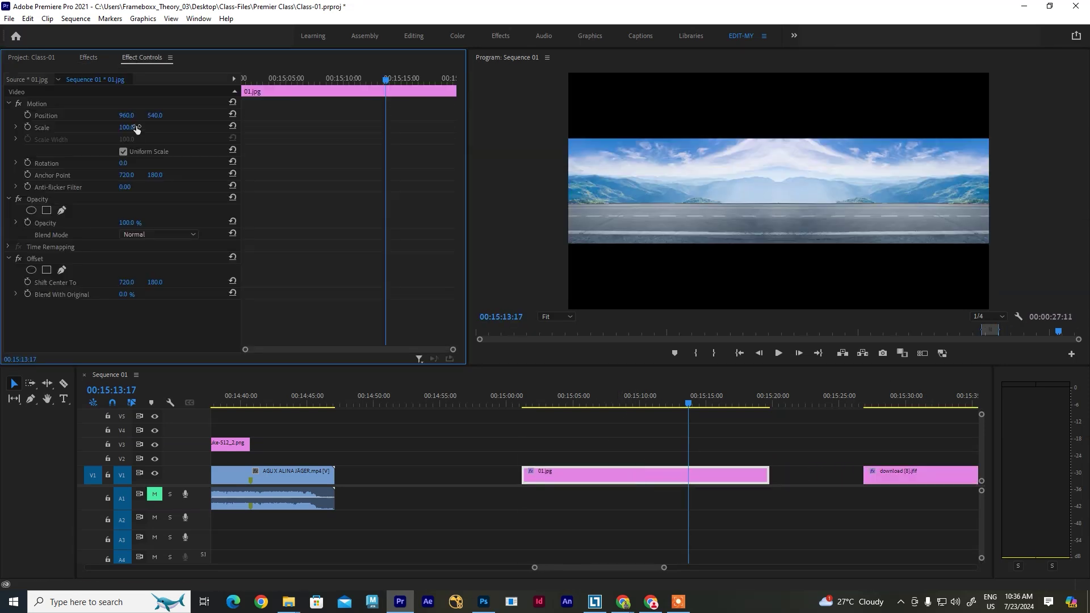
left_click_drag(126, 132, 195, 132)
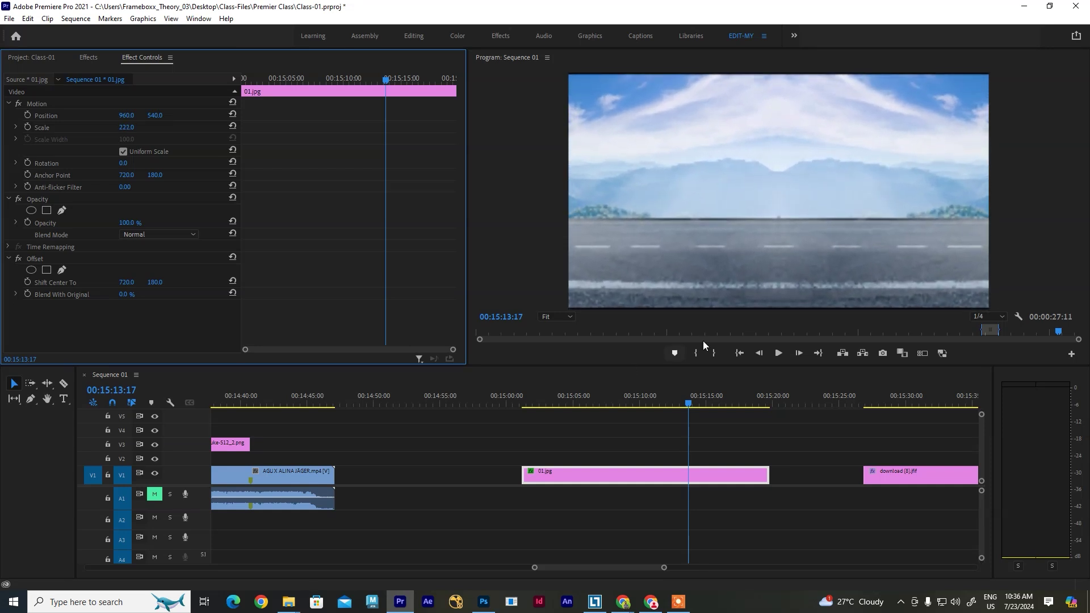
At 00:15:01:12, set the 01.jpg clip's horizontal position to 2039 and start keyframing the Offset effect's Shift Center To
left_click_drag(610, 392, 526, 398)
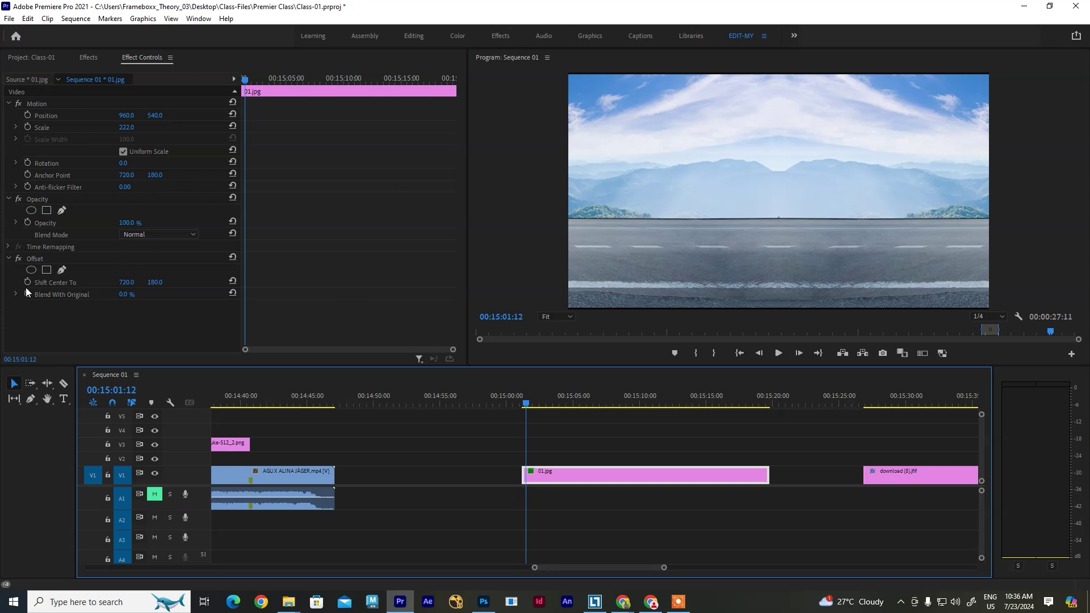
left_click_drag(122, 117, 198, 117)
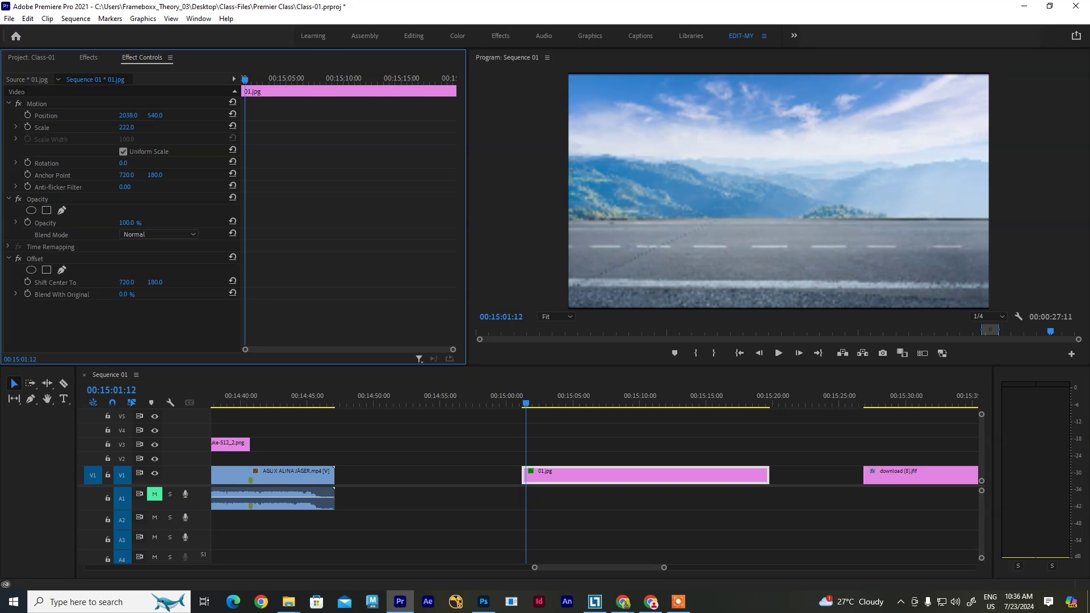
left_click(27, 282)
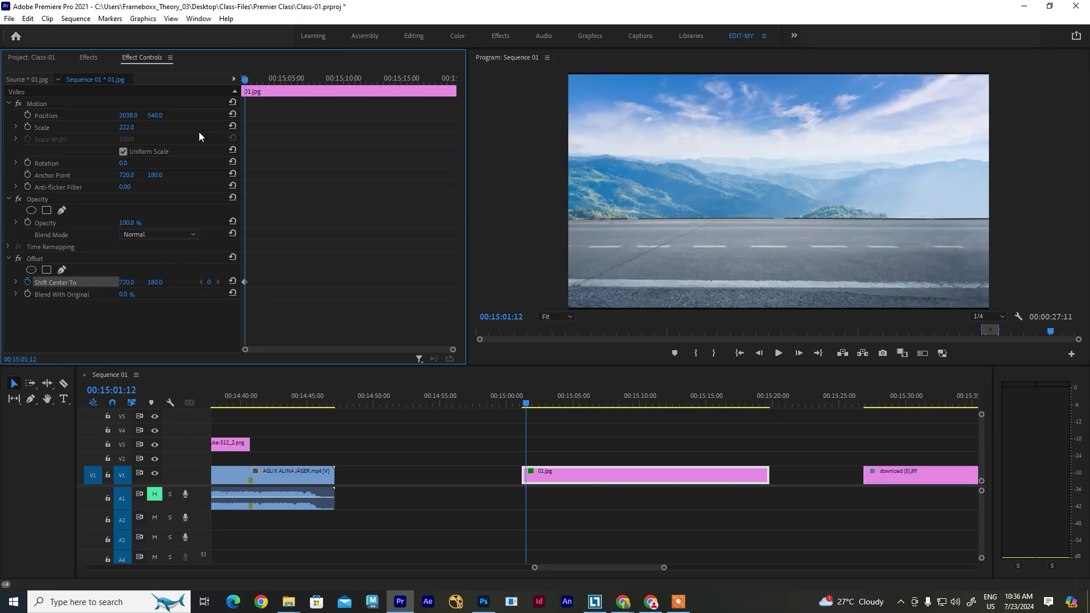
At 00:15:12:15, set the Offset's horizontal Shift Center To to -7657, move that keyframe near the clip's end, and play the road animation
left_click_drag(252, 84, 373, 80)
left_click_drag(126, 282, 6, 282)
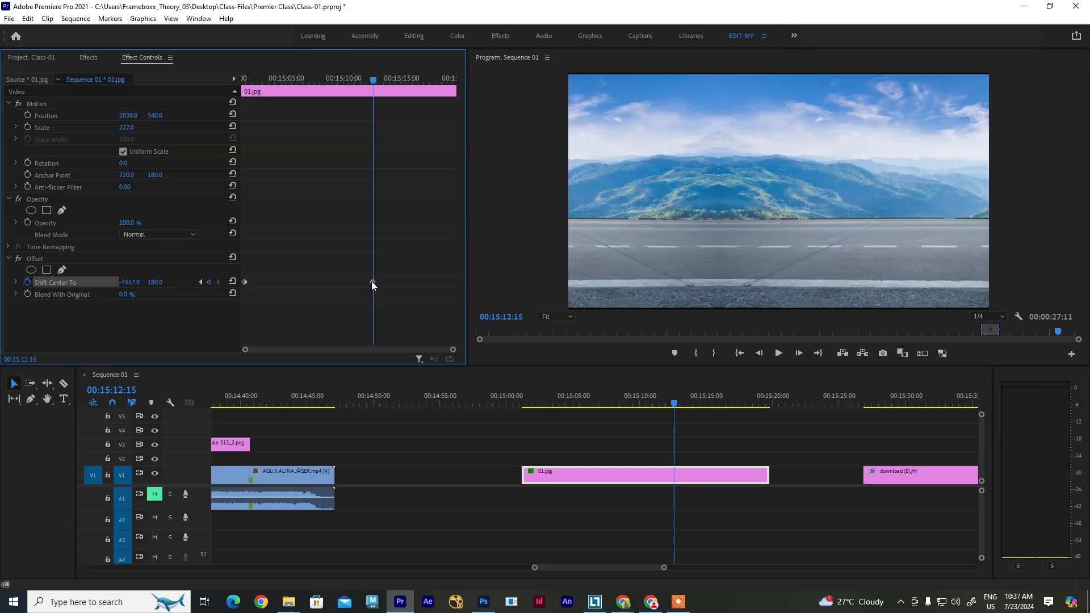
left_click_drag(376, 80, 242, 81)
key("space")
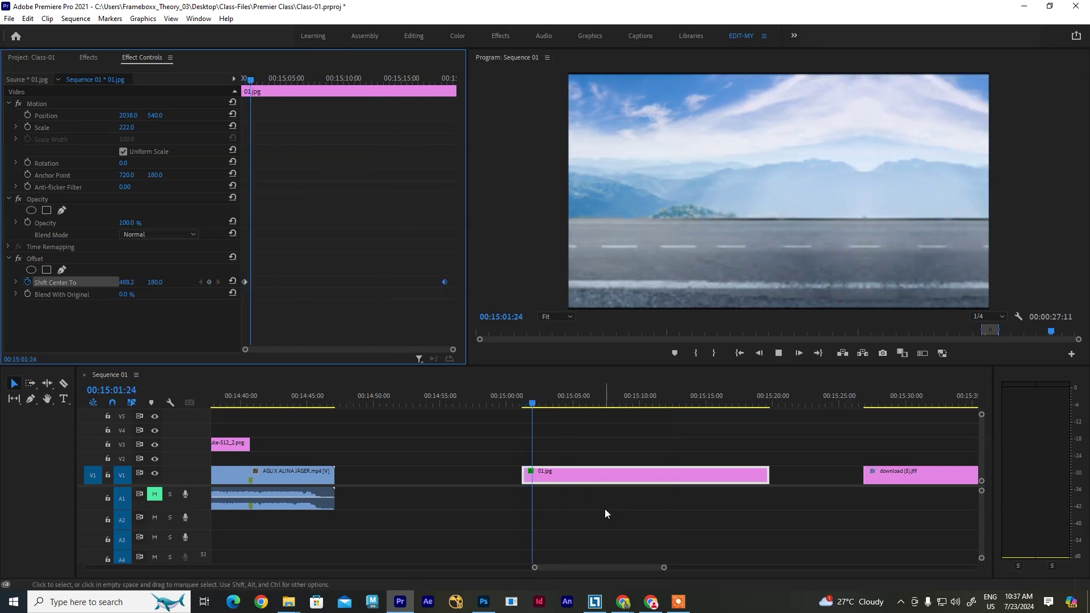
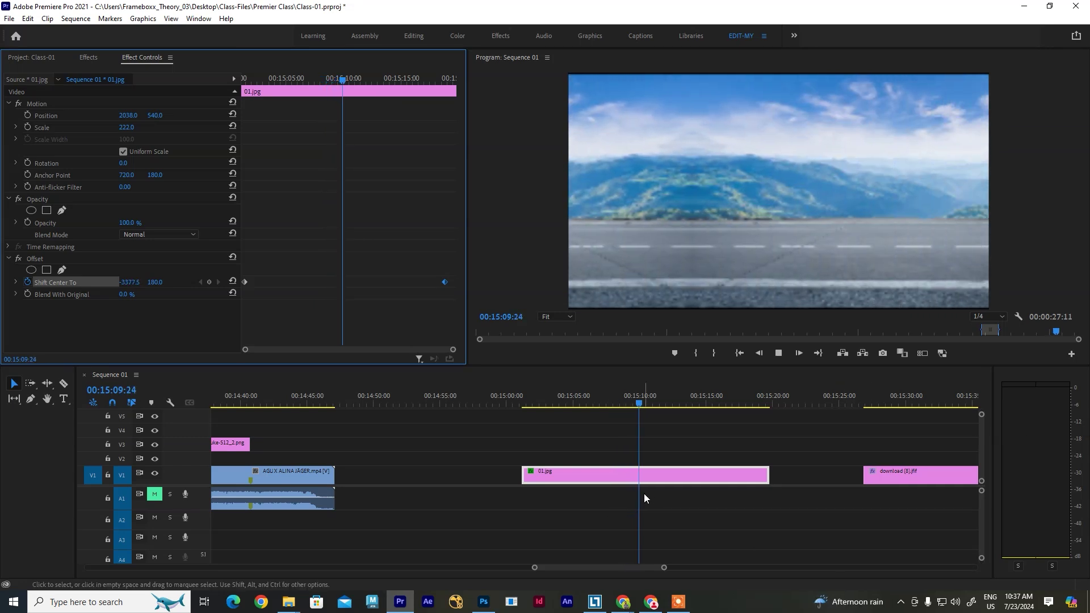
Inspect the mirrored seam in the scrolling road around 00:15:05:02
left_click(573, 404)
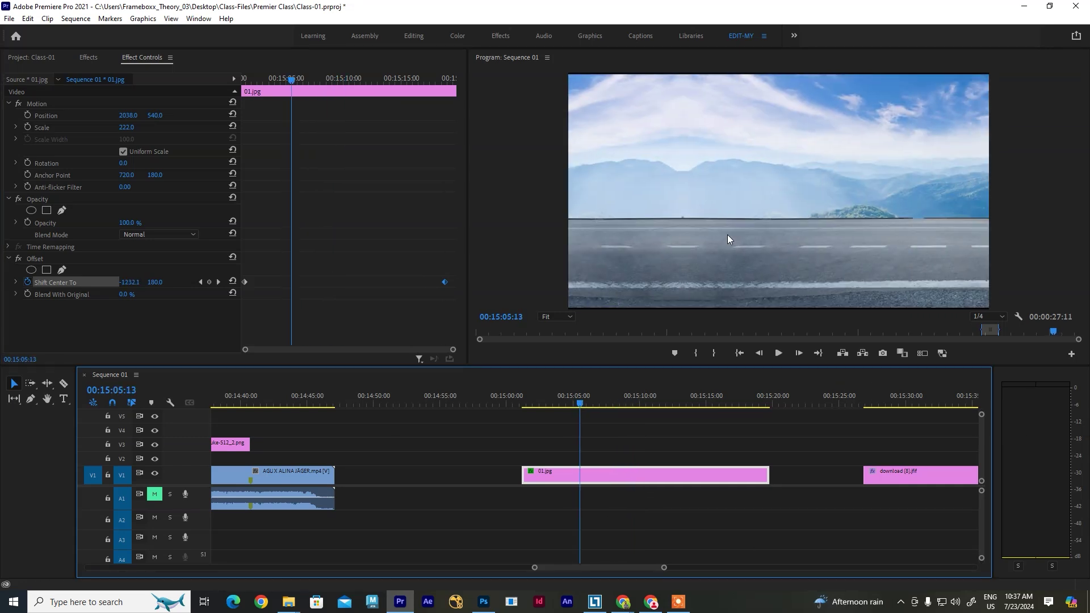
left_click_drag(577, 403, 573, 405)
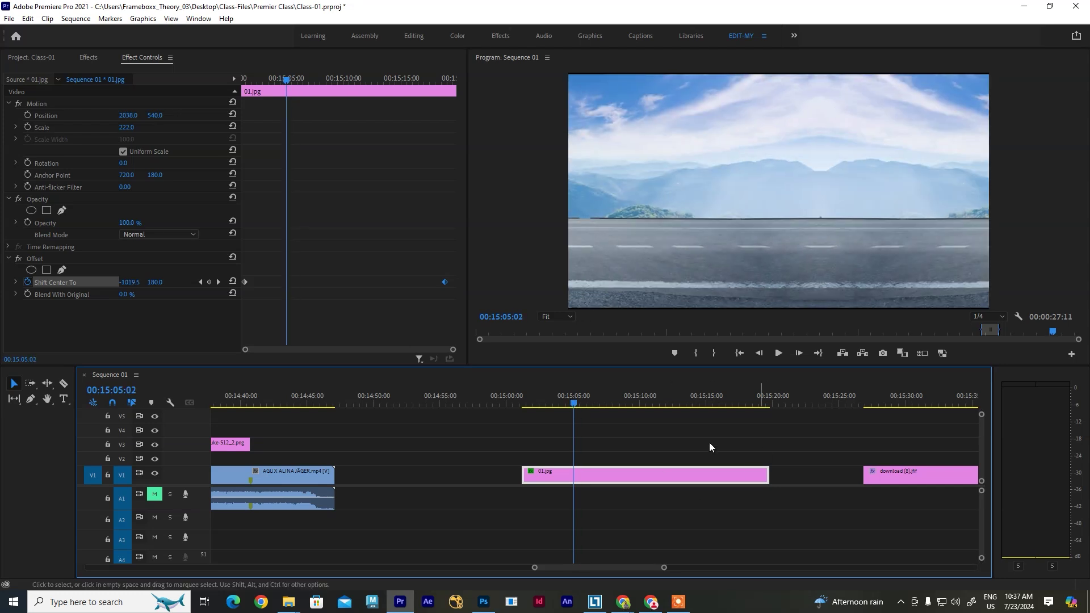
left_click(484, 603)
left_click(484, 609)
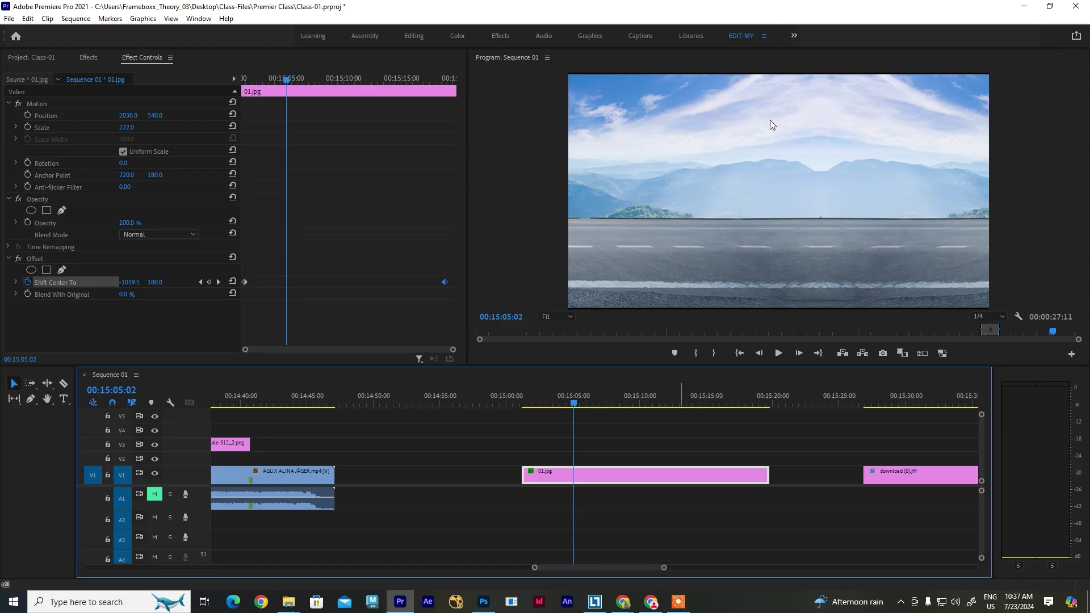
Extend the 01.jpg clip up to the download (8).jfif clip and spread its Shift Center To keyframes across the longer clip
left_click_drag(603, 476, 861, 474)
left_click_drag(339, 282, 452, 282)
left_click_drag(333, 79, 28, 122)
key("space")
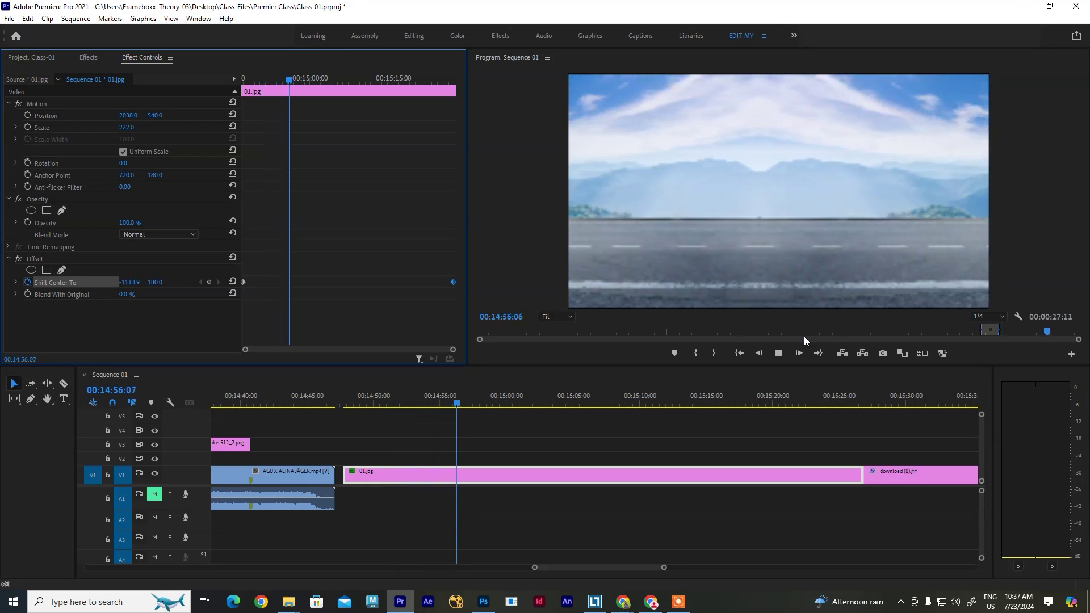
key("space")
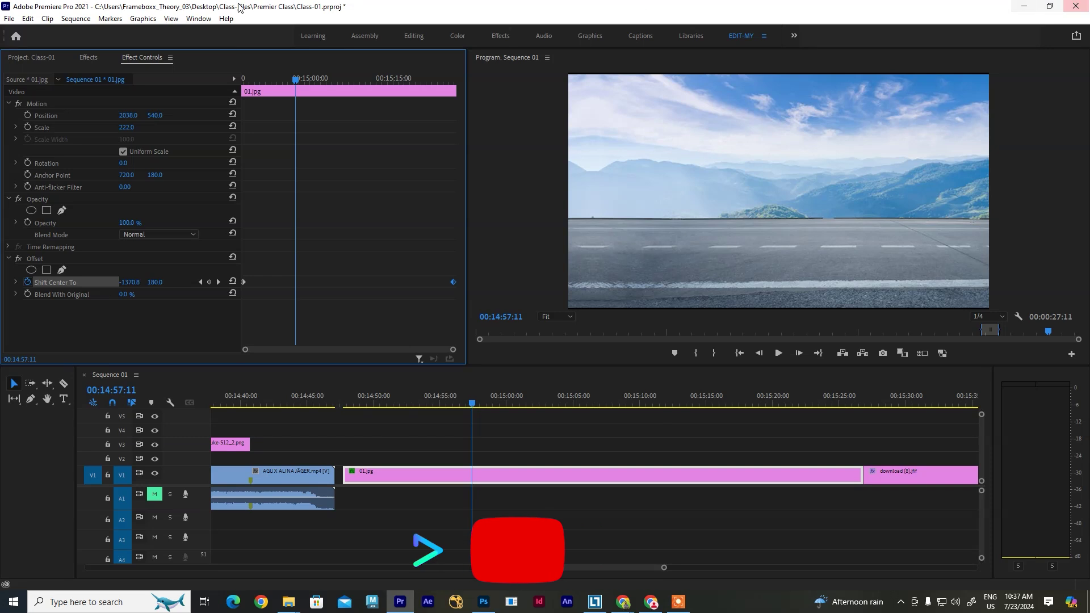
Shift the download (8).jfif and 01.jpg clips later on V1, leaving a gap between them
left_click(530, 395)
key("minus")
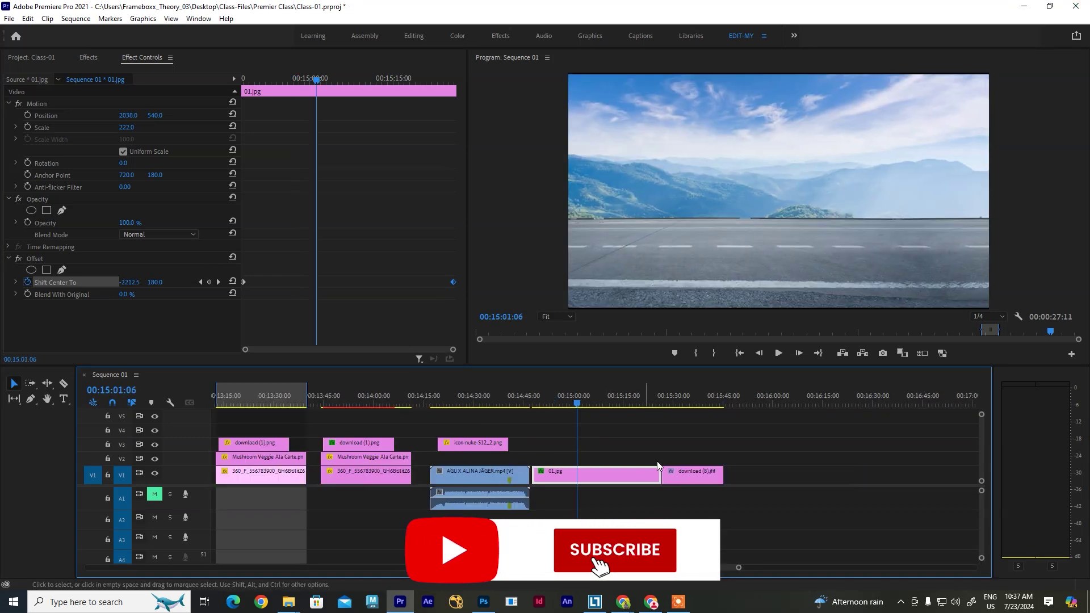
left_click(690, 472)
left_click_drag(624, 482, 723, 482)
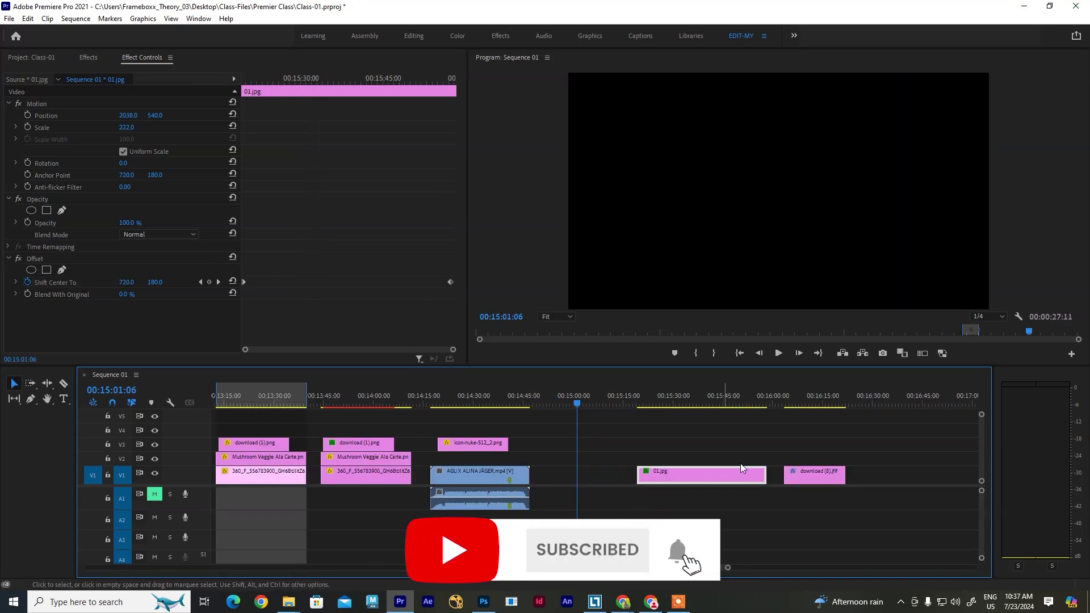
Review the earlier edited sections of the sequence, from the overlay and title clips through to the download (8).jfif clip
left_click(447, 395)
scroll(448, 393, "up", 3)
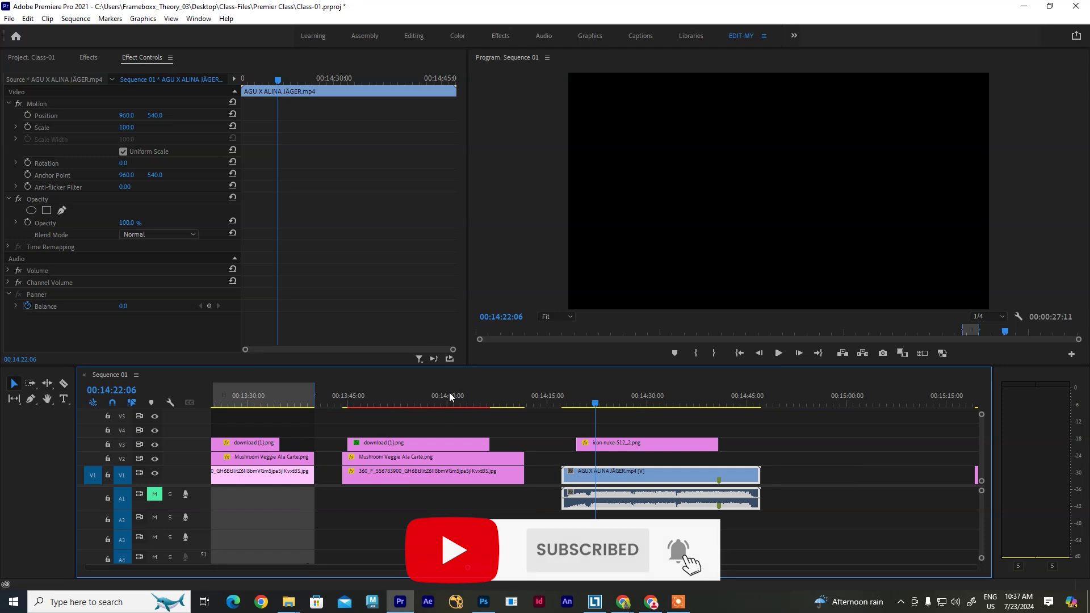
left_click(621, 443)
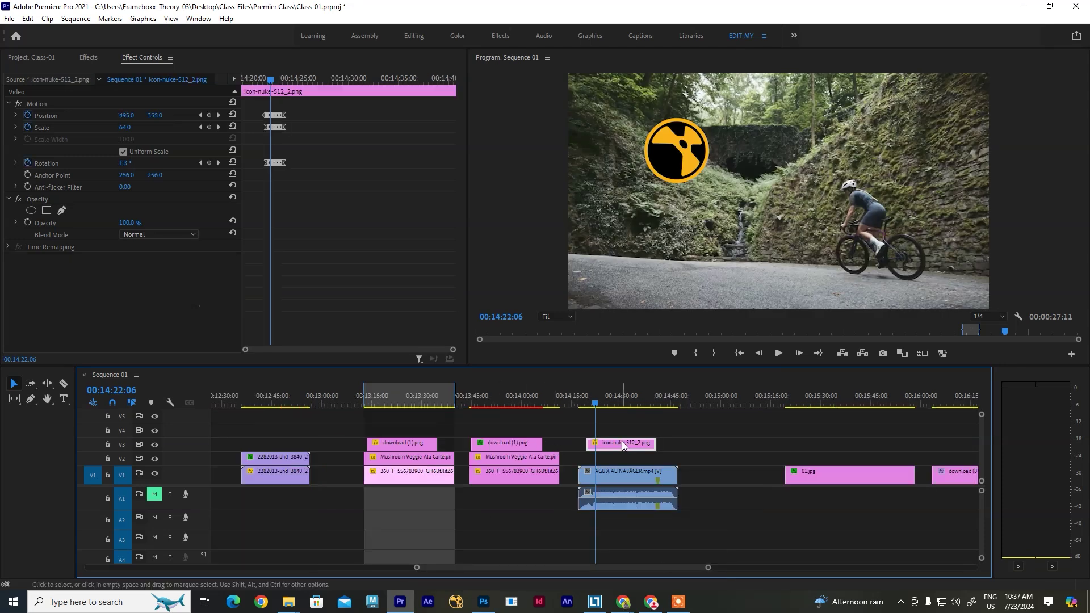
key("minus")
left_click(360, 393)
scroll(360, 393, "up", 5)
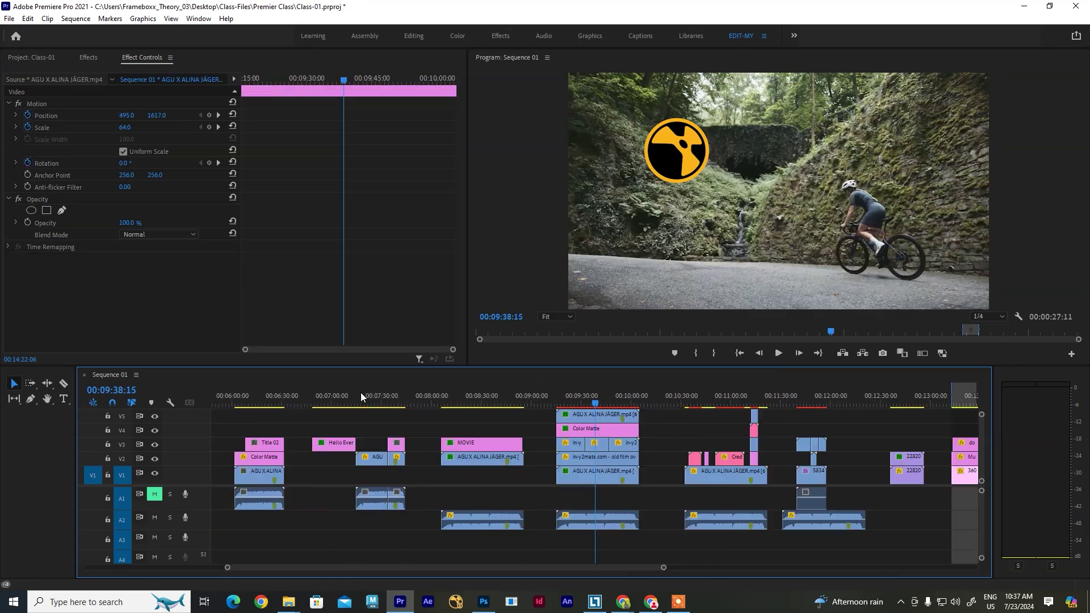
key("equal")
key("equal")
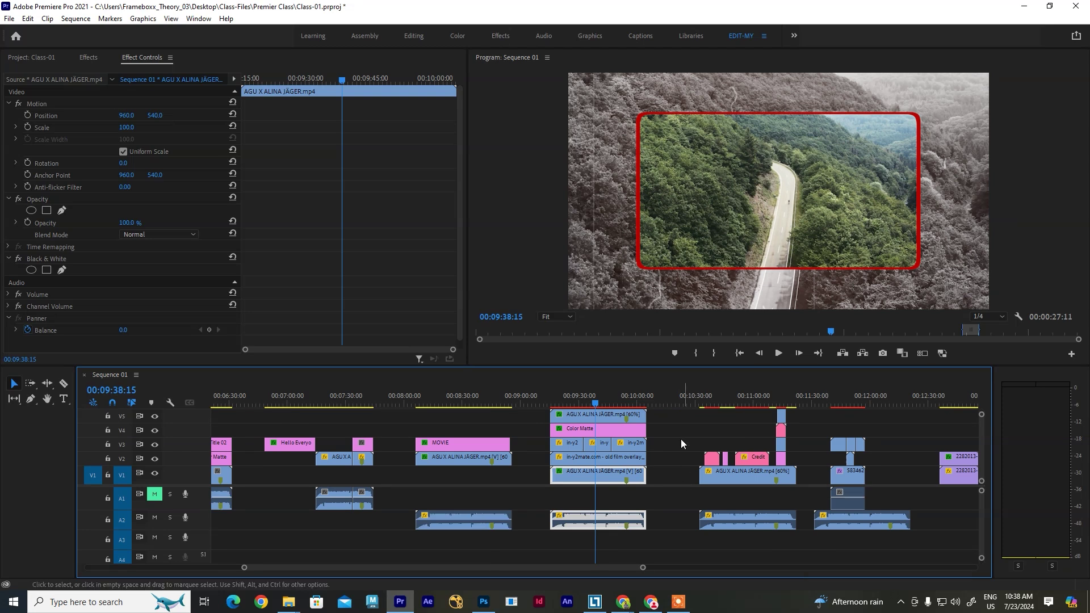
left_click(446, 399)
left_click_drag(451, 397, 735, 414)
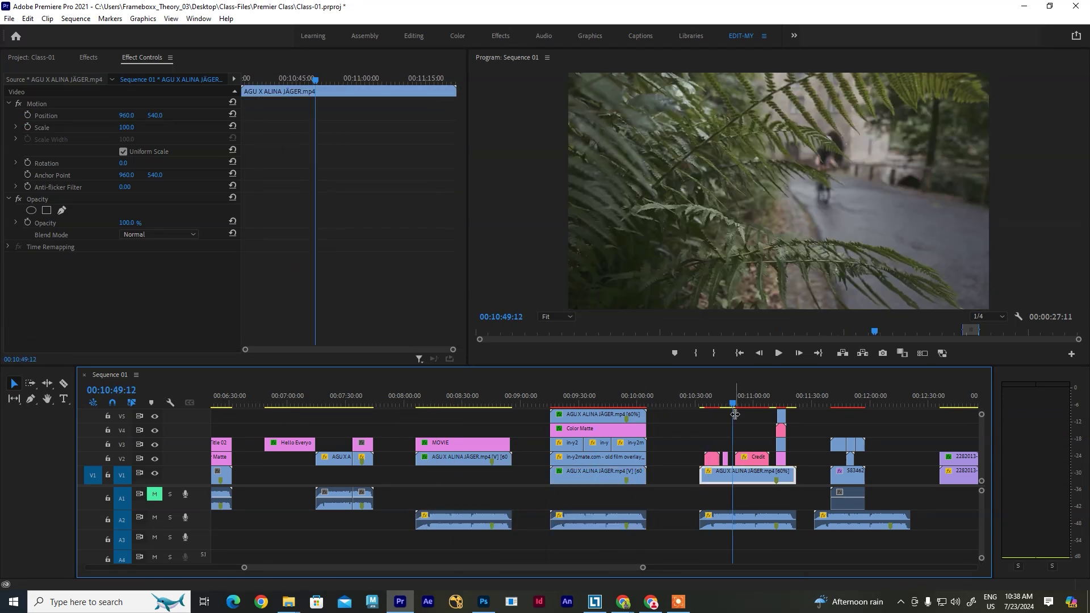
scroll(734, 414, "down", 2)
key("minus")
left_click(818, 394)
key("equal")
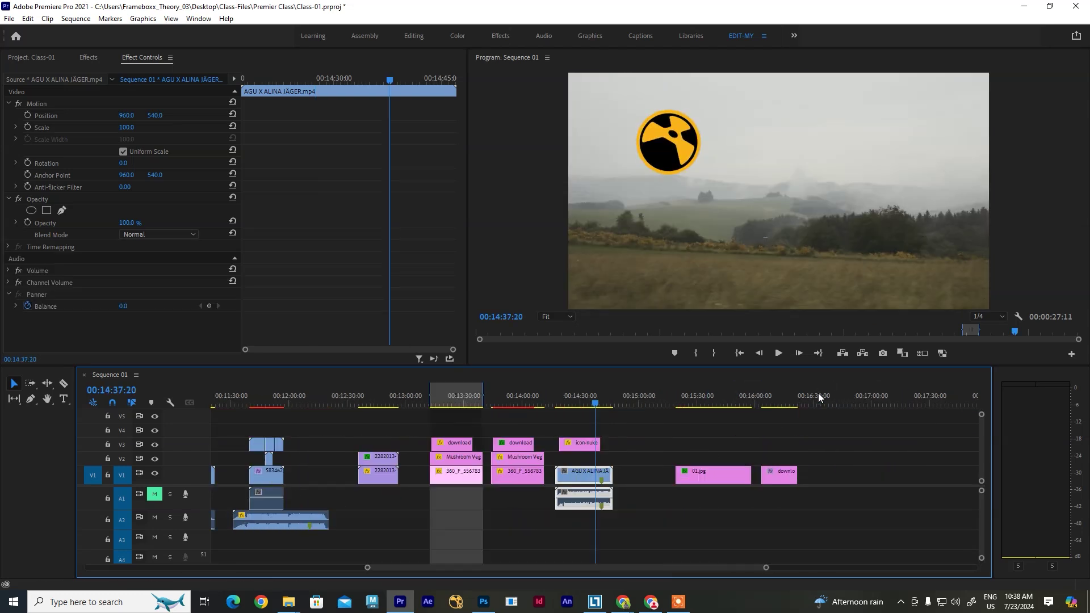
left_click(692, 398)
left_click_drag(700, 395, 805, 393)
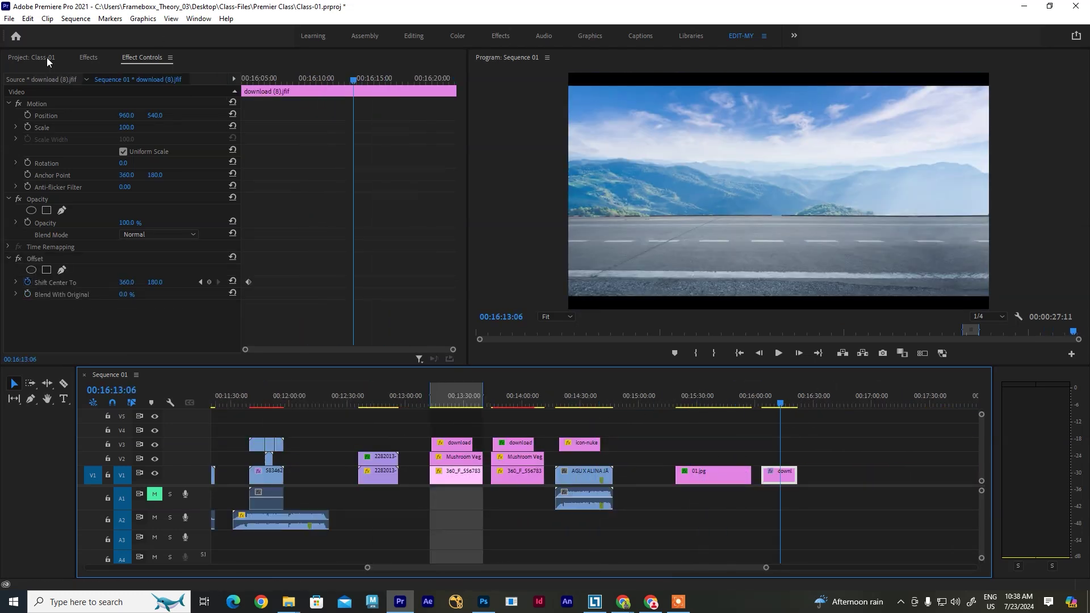
Switch to Chrome and search Google Images for "newspaper" in the existing road search page
mouse_move(626, 608)
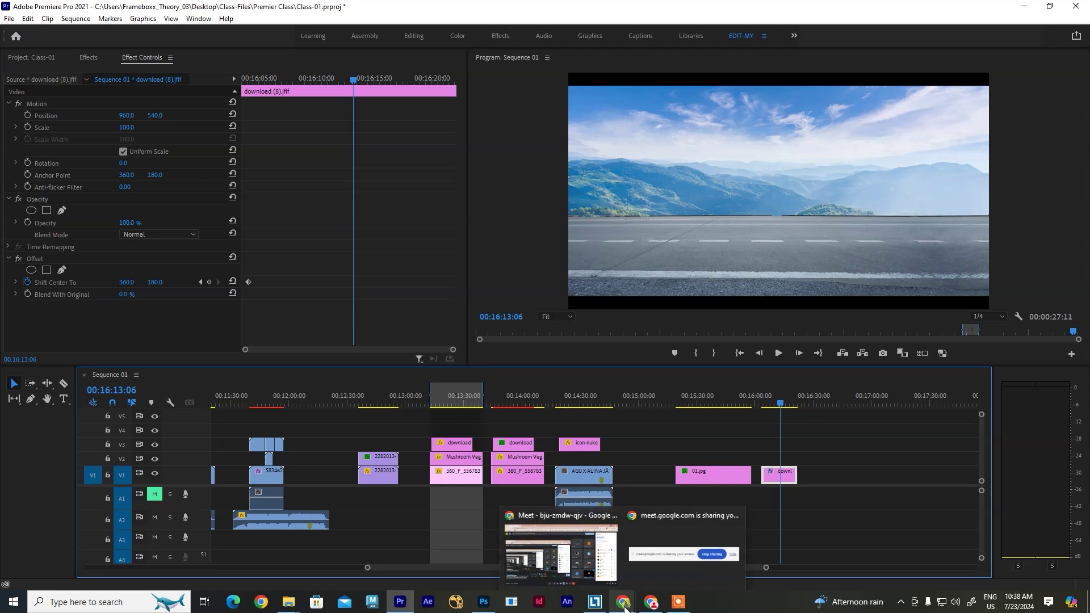
left_click(561, 552)
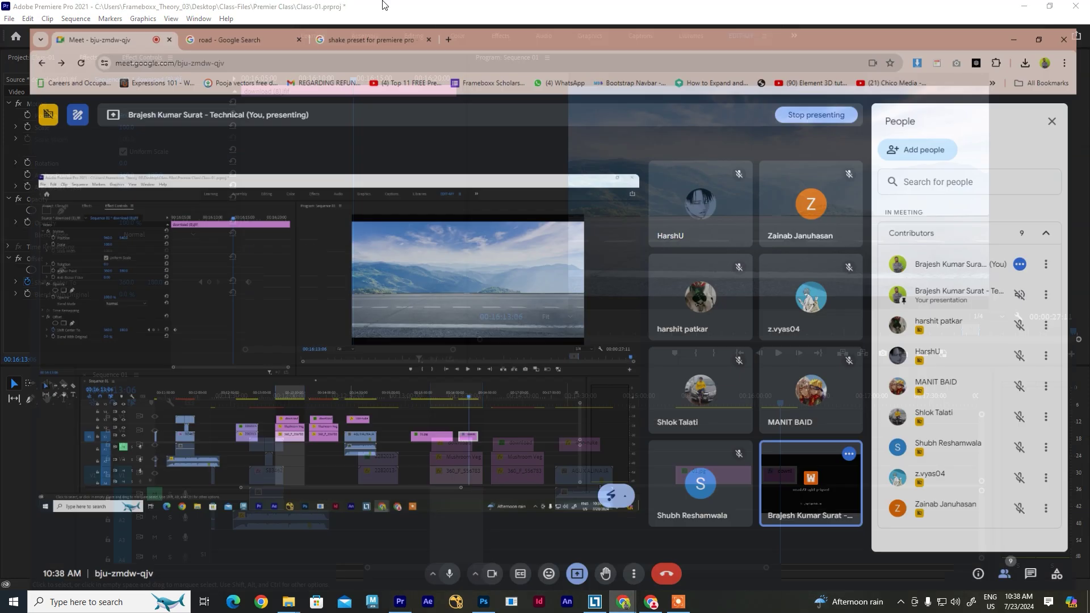
left_click(412, 17)
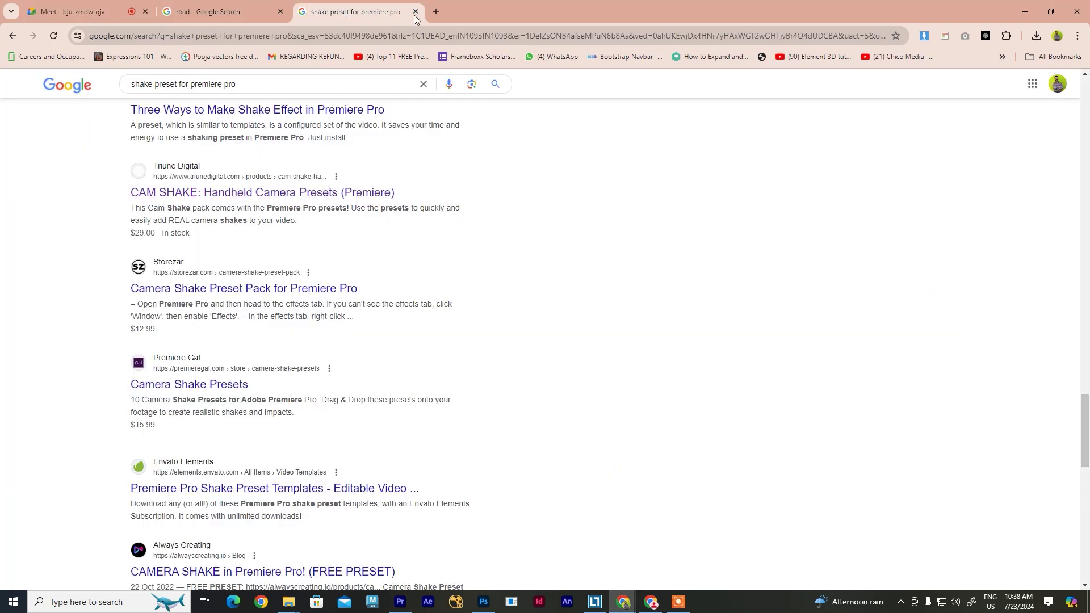
left_click(244, 16)
type("newspaper")
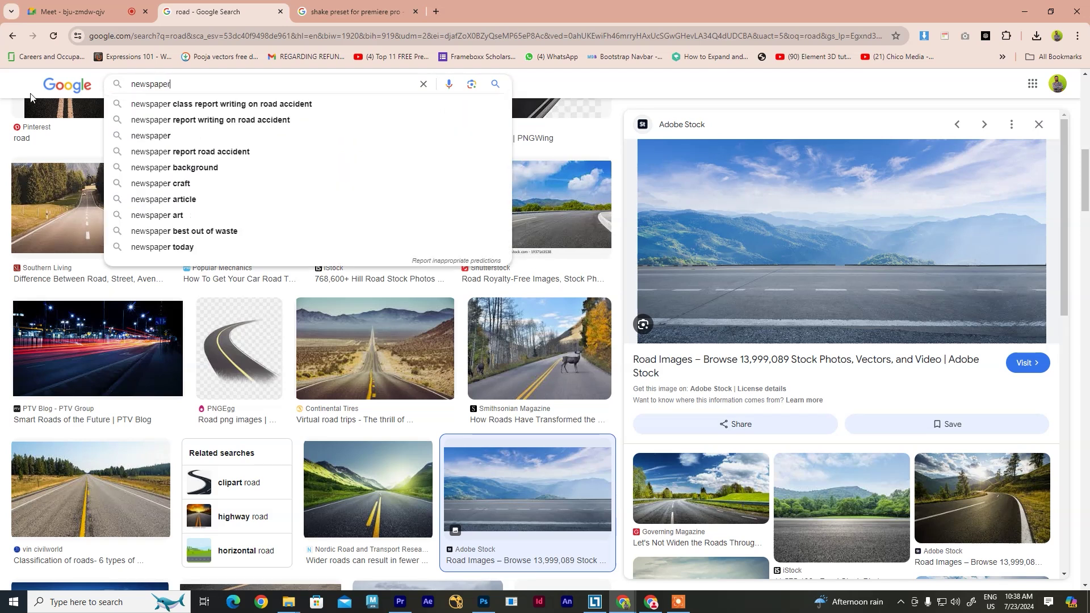
key("Return")
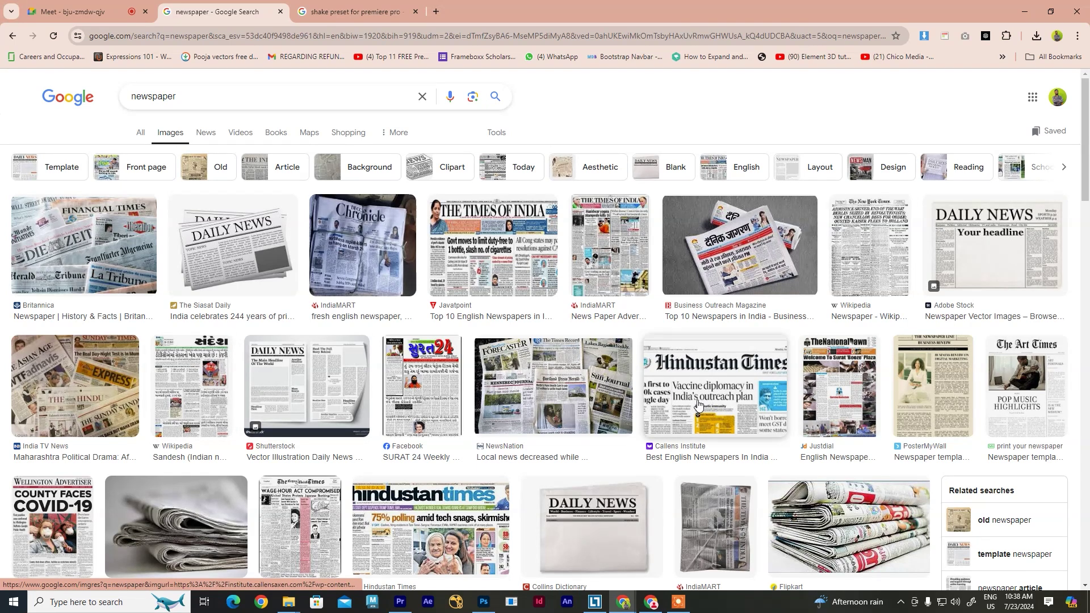
Save the Times of India front page image from Javatpoint to Downloads as top-10-english-newspapers-in-india1.png
left_click(745, 404)
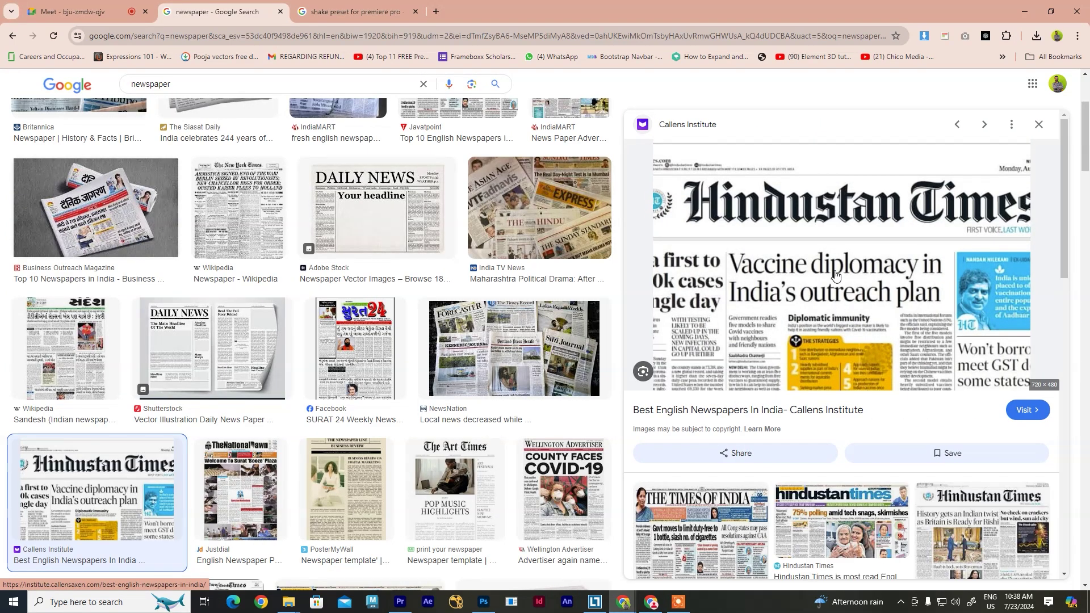
scroll(832, 277, "down", 4)
left_click(706, 390)
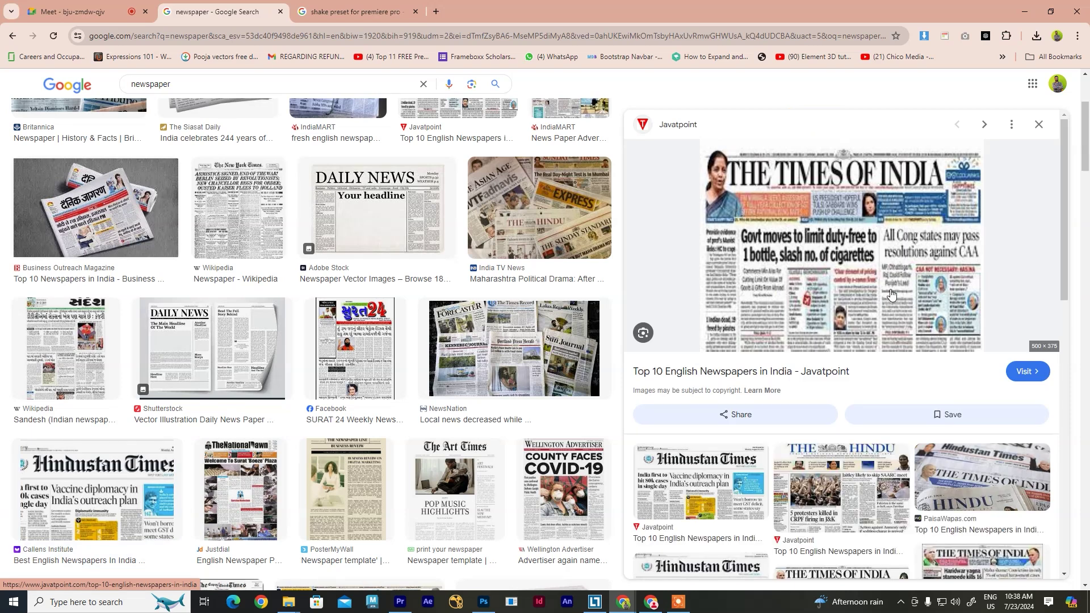
right_click(853, 226)
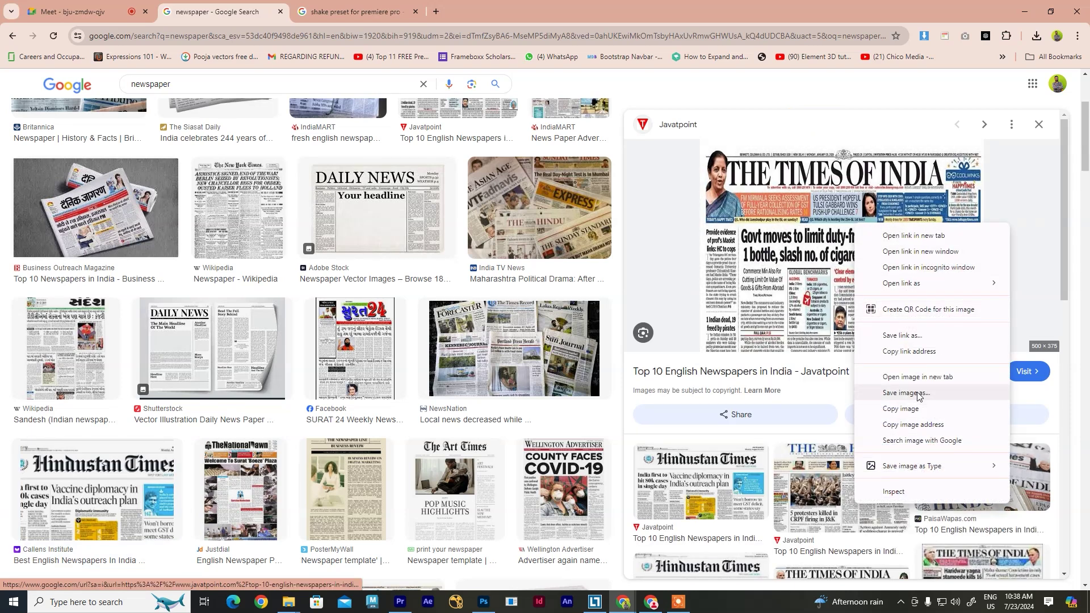
left_click(919, 396)
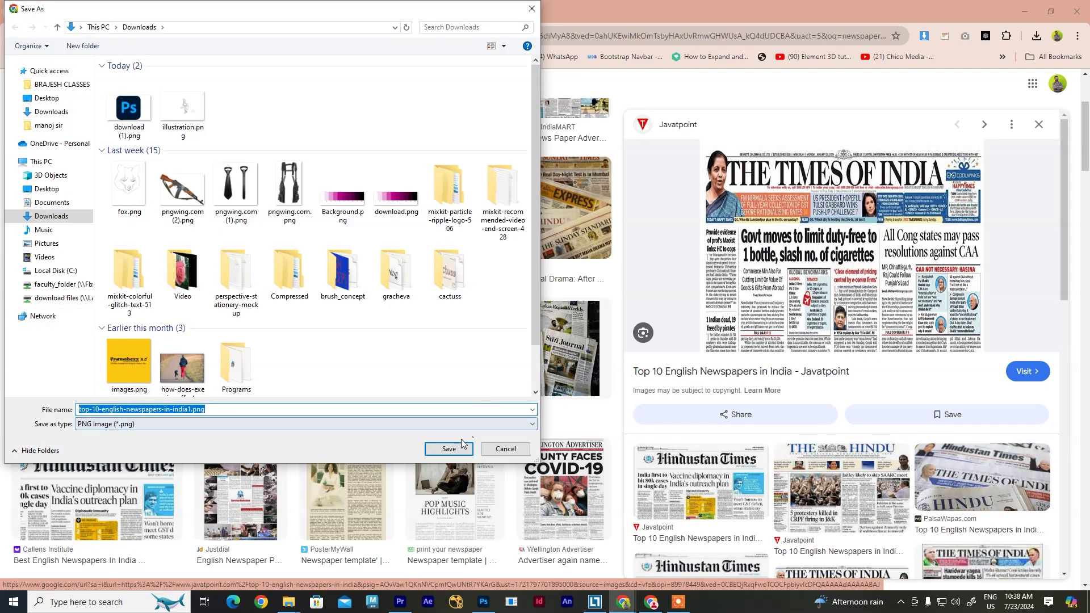
left_click(443, 444)
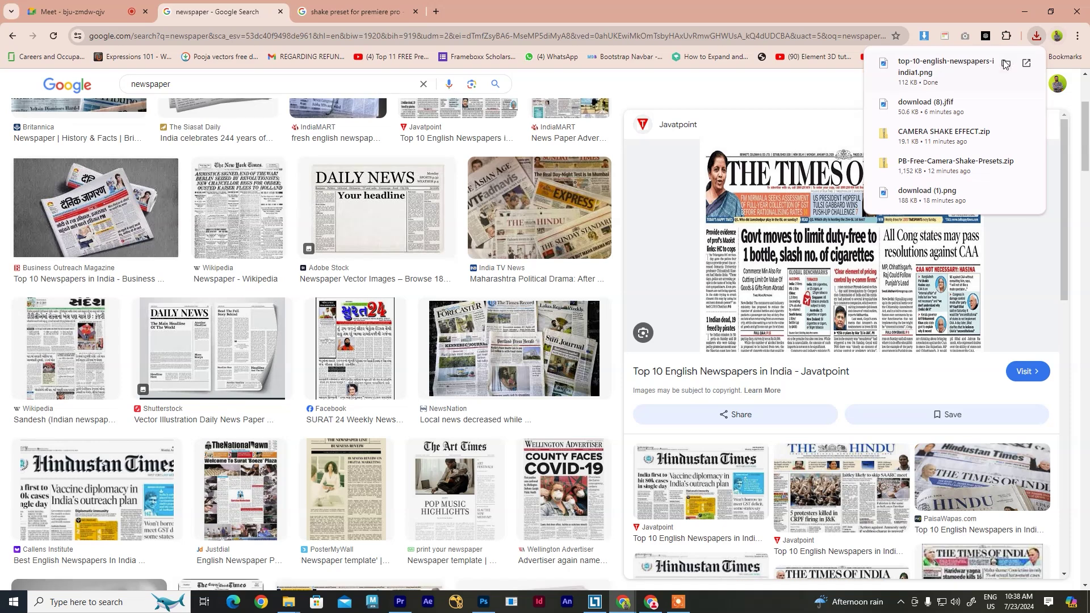
Bring the downloaded newspaper image into Premiere Pro on V1 after the download (8).jfif clip, about one minute long
left_click(1003, 64)
left_click_drag(594, 105, 944, 469)
left_click(836, 407)
left_click(867, 407)
Scale the newspaper clip to frame size, set its scale to 134 and its vertical position to 656 to fill the frame
right_click(874, 475)
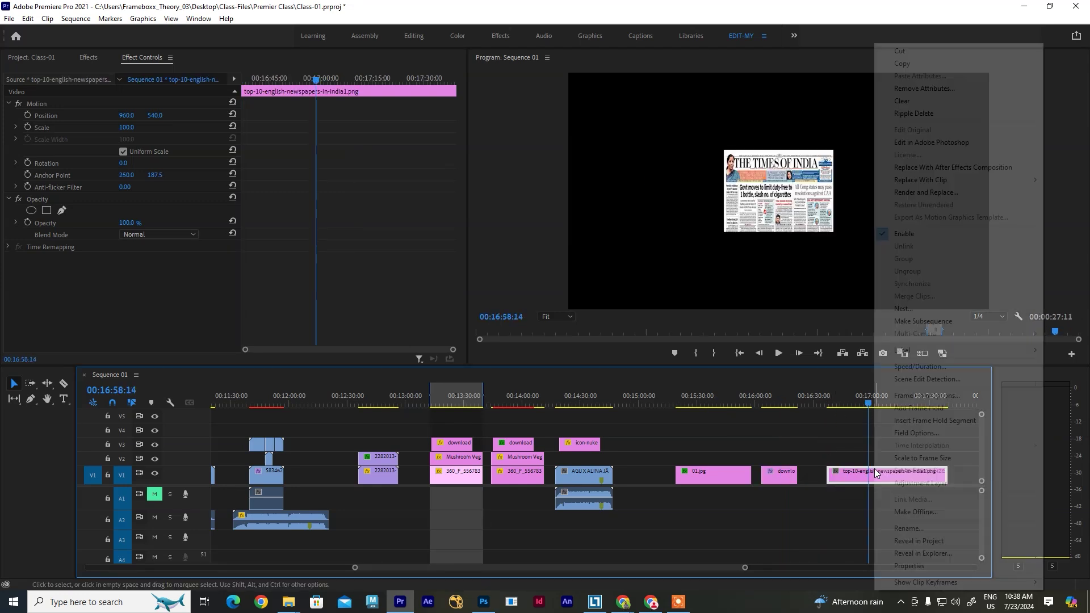
left_click(925, 458)
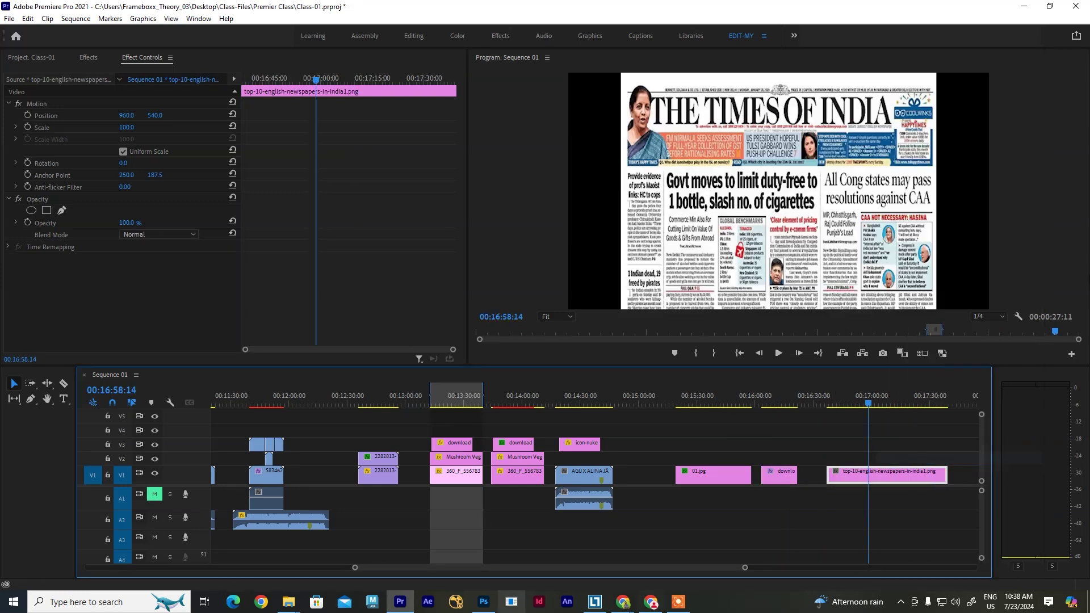
left_click_drag(129, 129, 219, 118)
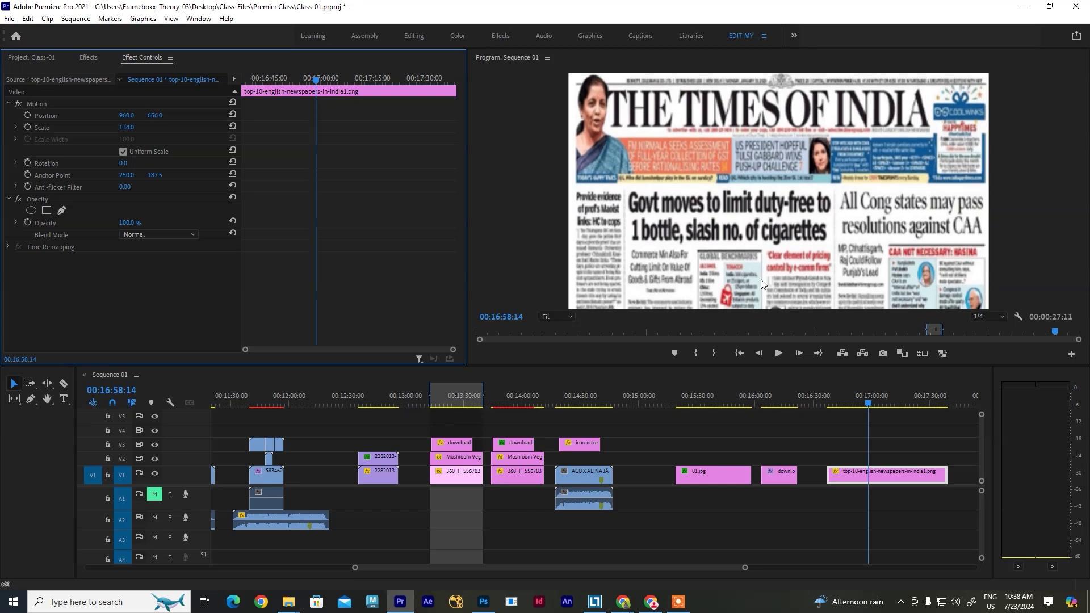
Find the Magnify effect, apply it to the newspaper clip, and open the clip's effect settings at 00:16:46:07
left_click_drag(870, 404, 850, 400)
left_click_drag(886, 482, 864, 418)
scroll(864, 418, "right", 5)
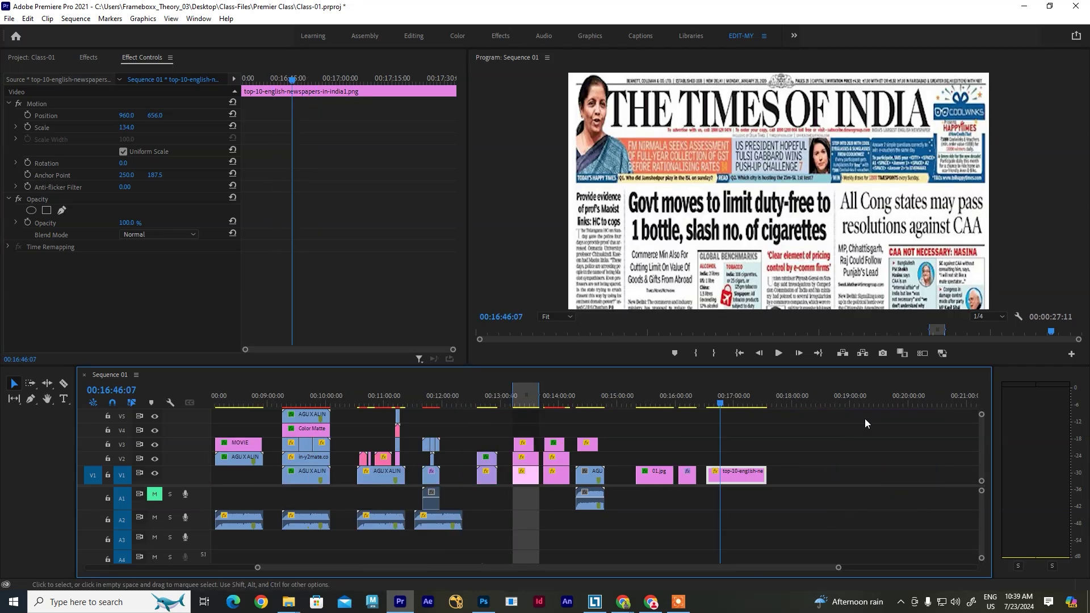
left_click(93, 59)
left_click(40, 71)
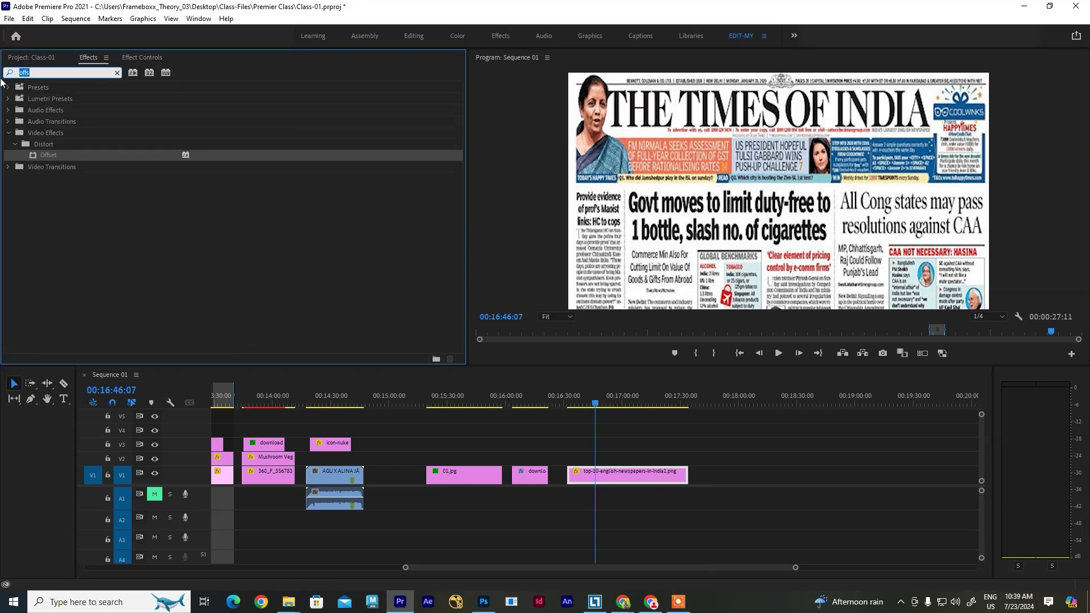
type("magn")
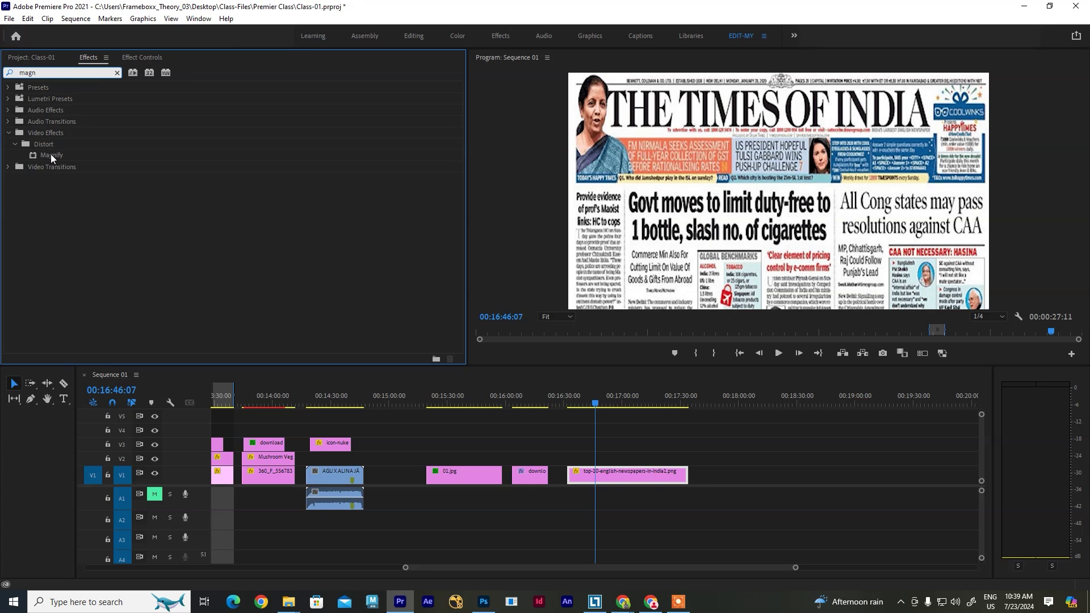
left_click_drag(51, 158, 125, 178)
left_click_drag(561, 428, 589, 478)
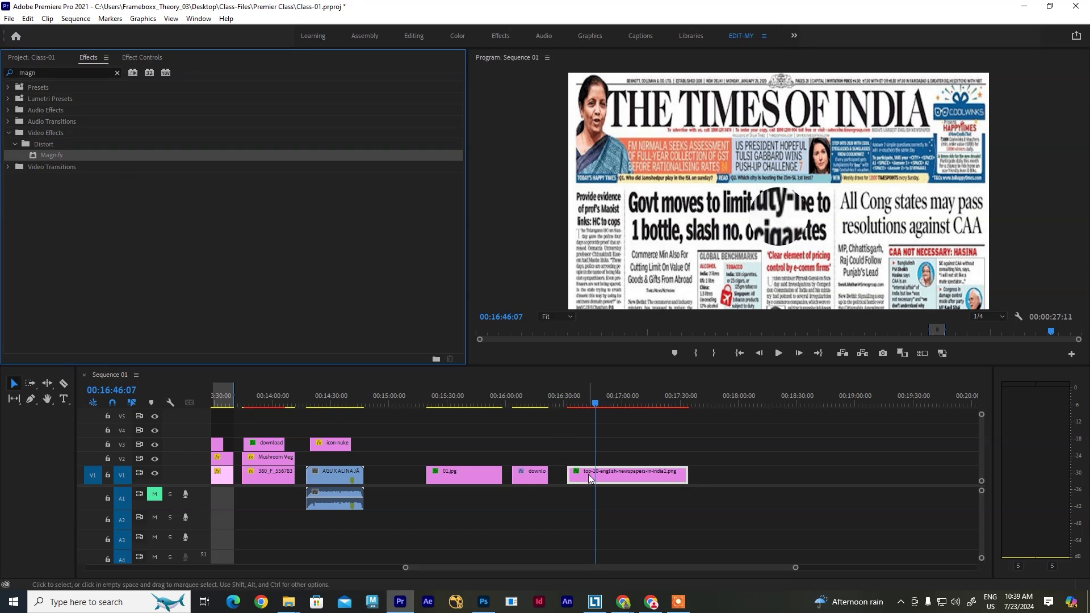
left_click(138, 57)
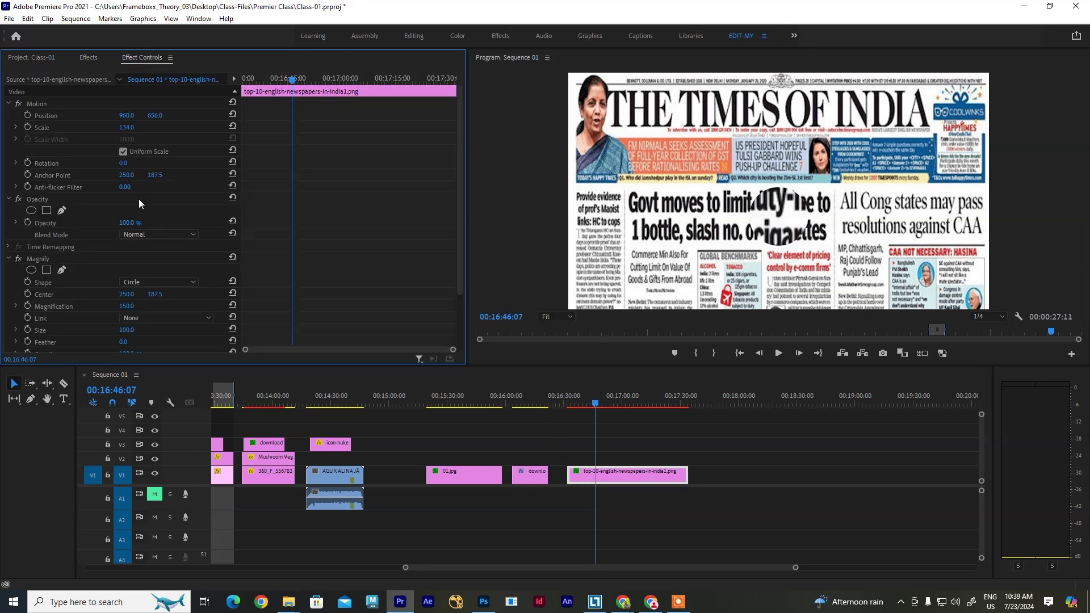
Set the Magnify size to 170 and keyframe its Center from 75, 187.5 at 00:16:36:12 to 566, 187.5 at 00:17:09:16
scroll(127, 277, "down", 3)
left_click_drag(125, 266, 163, 265)
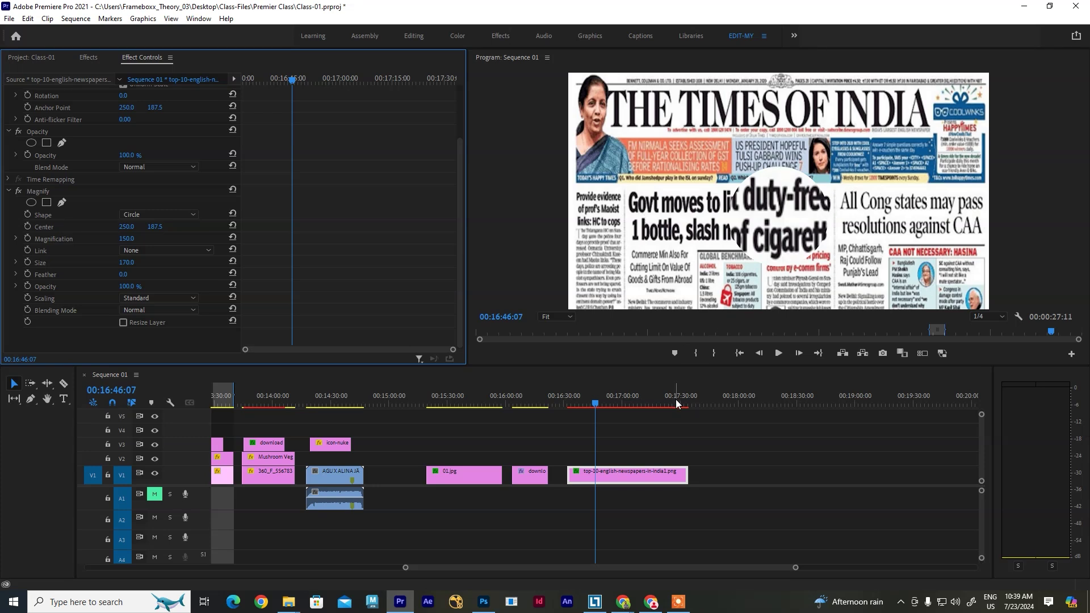
left_click_drag(599, 405, 577, 404)
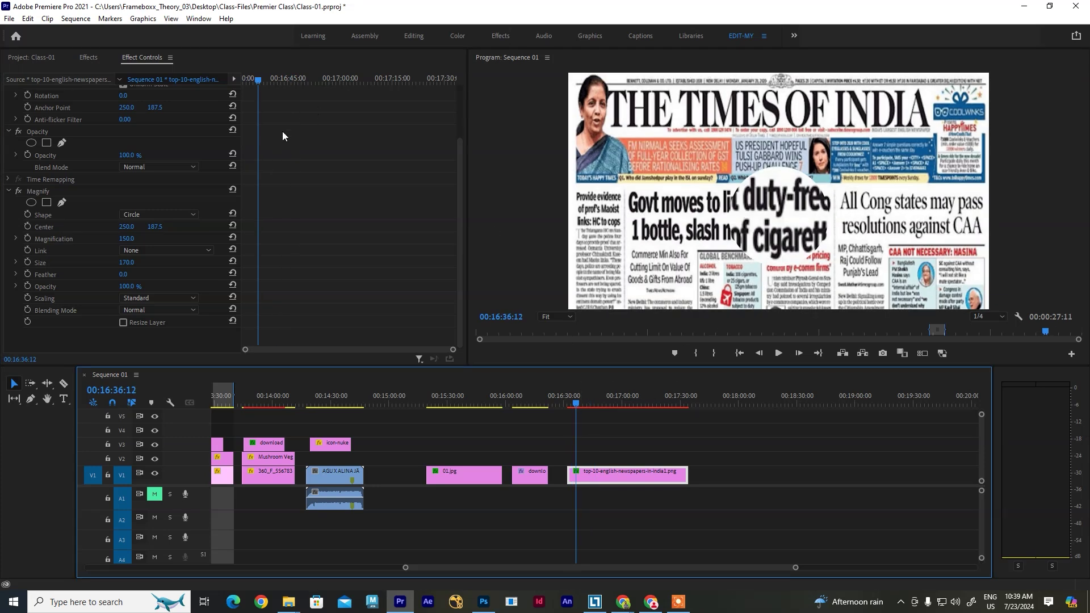
left_click(27, 227)
left_click_drag(128, 227, 210, 201)
left_click_drag(260, 96, 376, 90)
left_click_drag(124, 227, 259, 227)
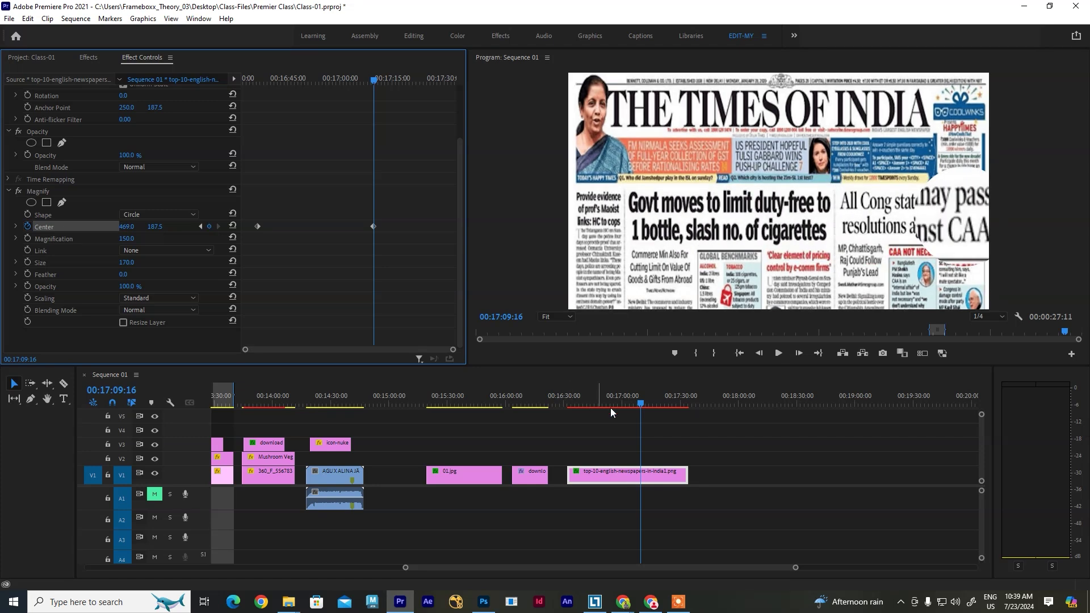
left_click_drag(128, 230, 162, 230)
Play back the moving lens, and keyframe the Magnify magnification at 100 at 00:16:35:10, rising to 150 at 00:16:36:13
left_click_drag(650, 407, 566, 418)
key("space")
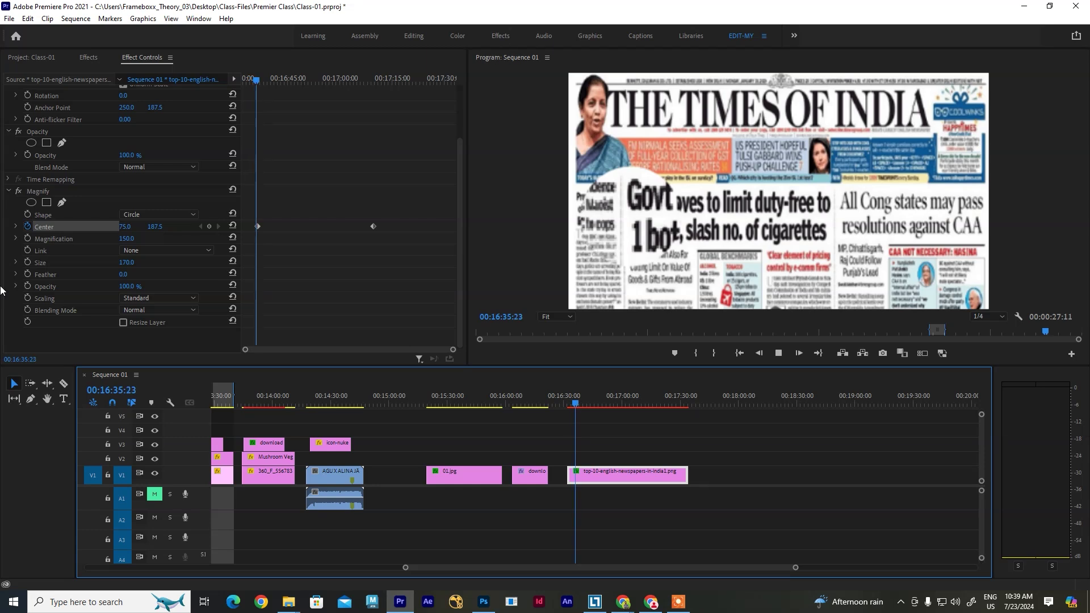
key("space")
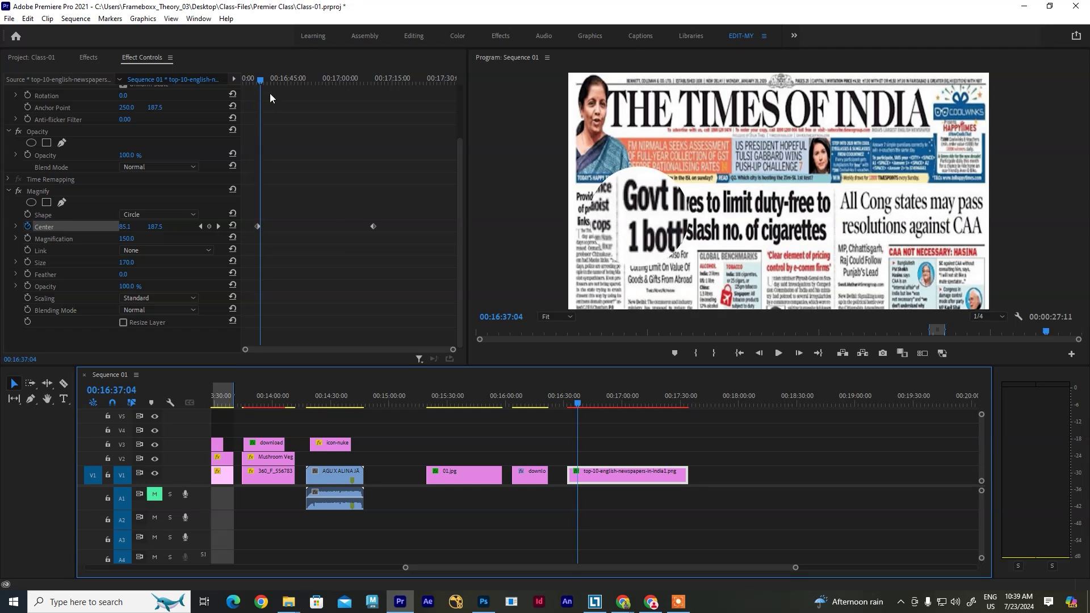
left_click_drag(263, 79, 258, 80)
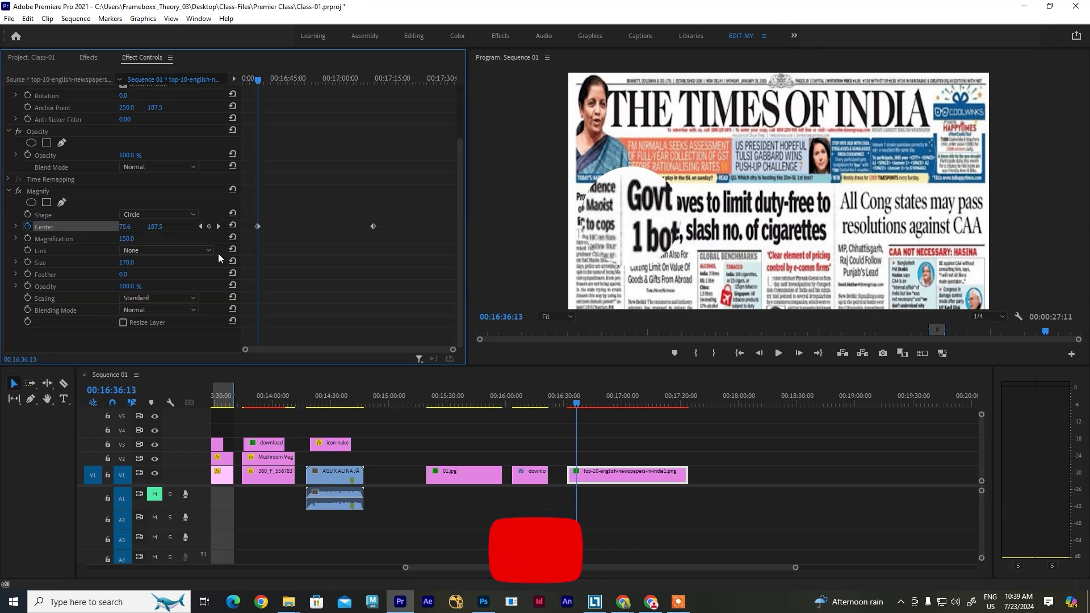
left_click(28, 238)
left_click_drag(258, 80, 256, 85)
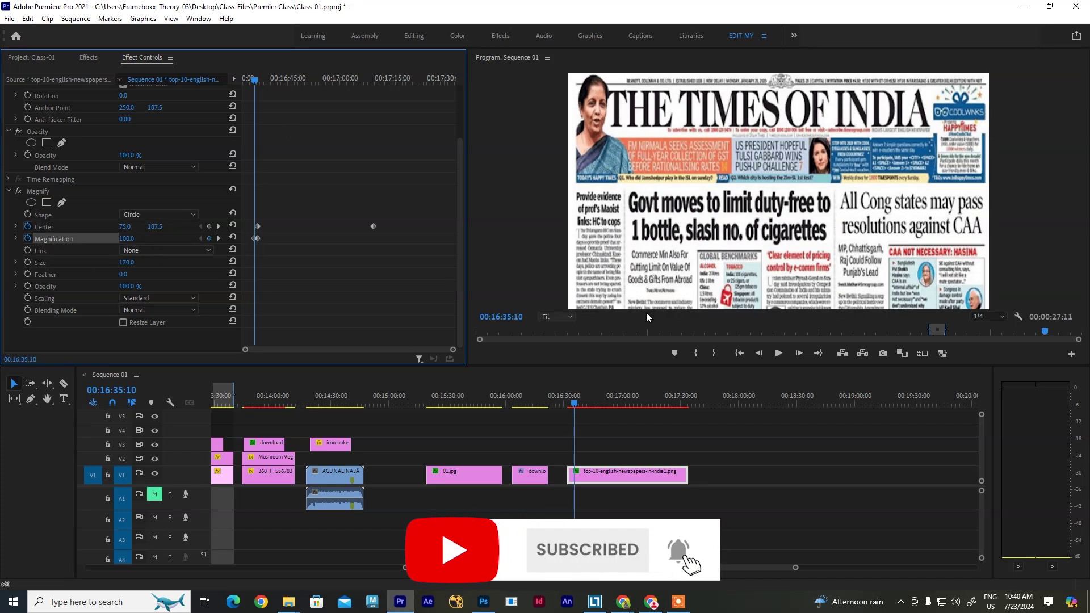
Play the animation and speed up the lens movement by moving the second Center keyframe to 00:16:55:06
key("space")
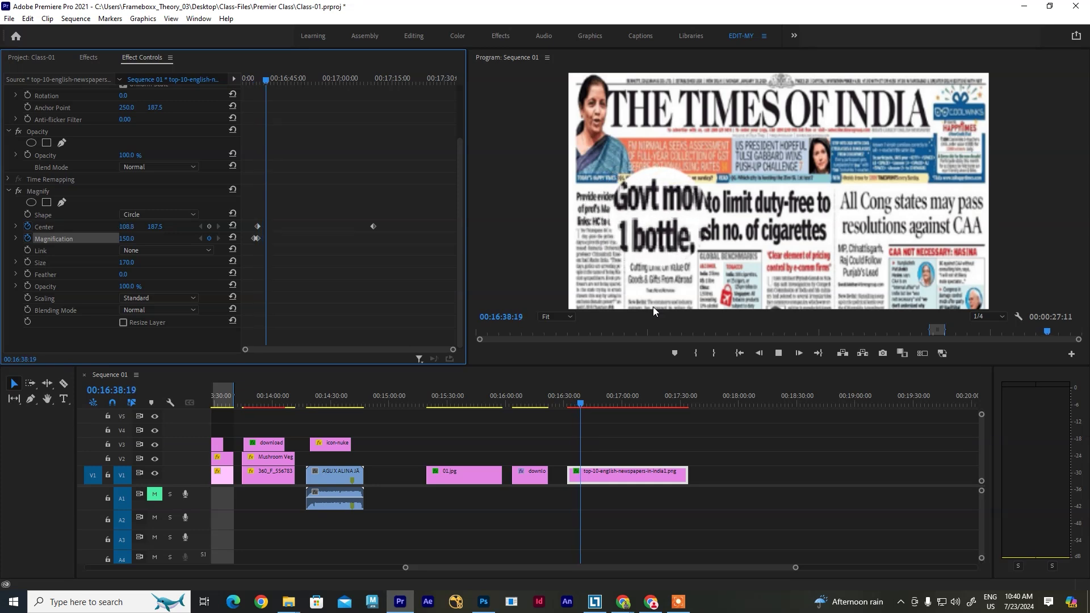
left_click_drag(373, 226, 323, 227)
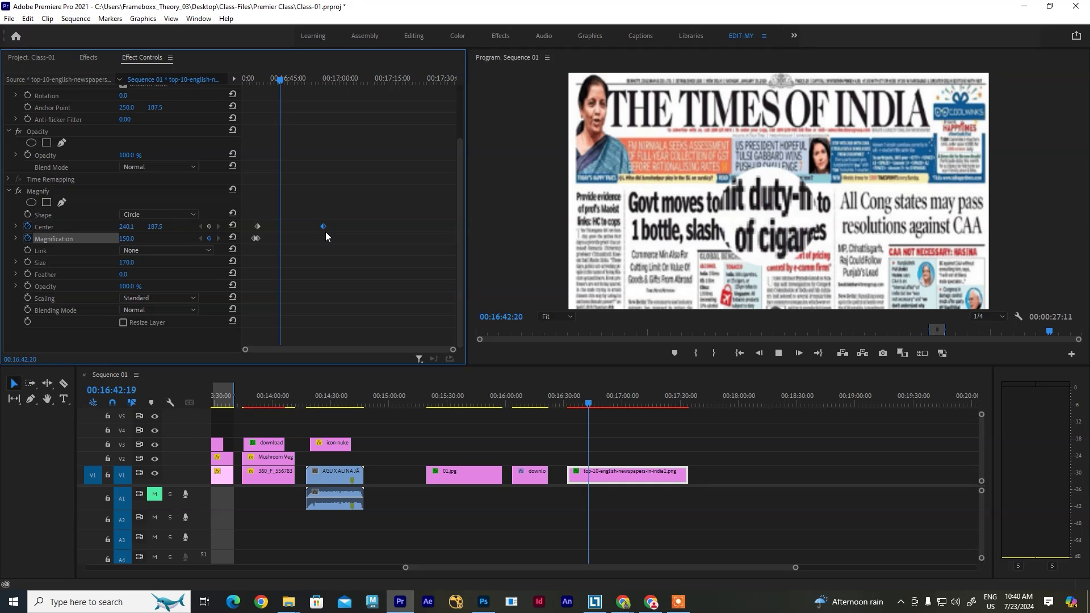
key("space")
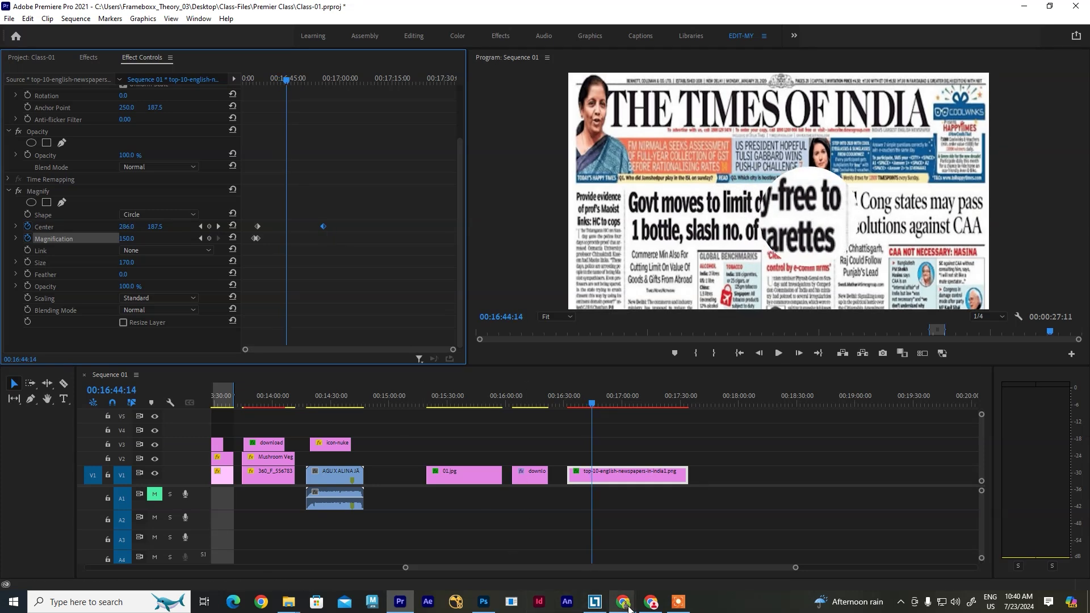
Switch to Chrome and search Google Images for "magnifying glass png"
mouse_move(629, 608)
left_click(562, 559)
left_click_drag(170, 84, 108, 86)
type("magni")
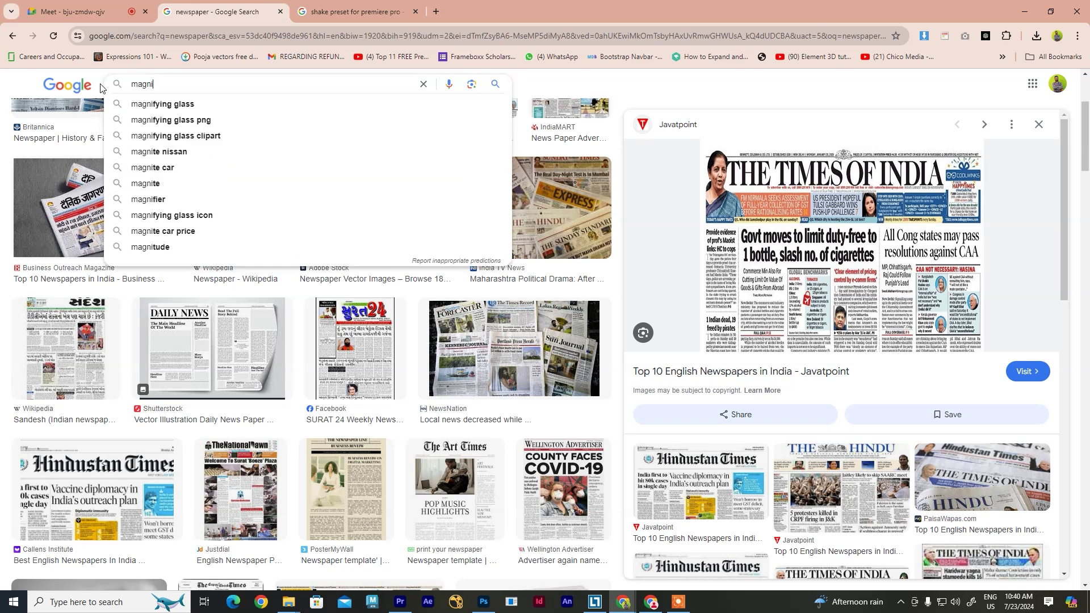
type("fying glass png")
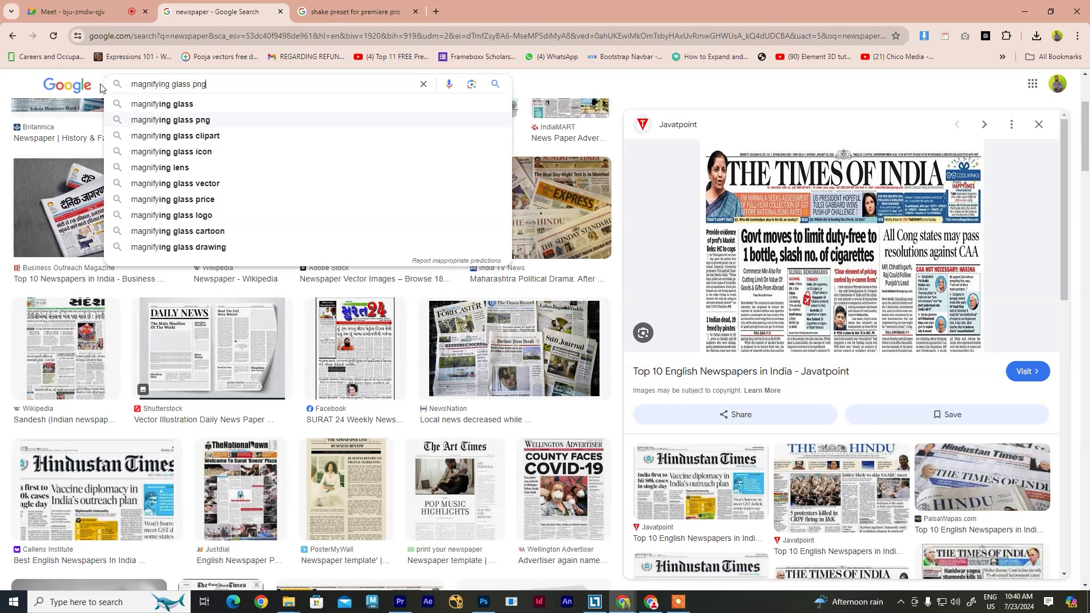
key("Return")
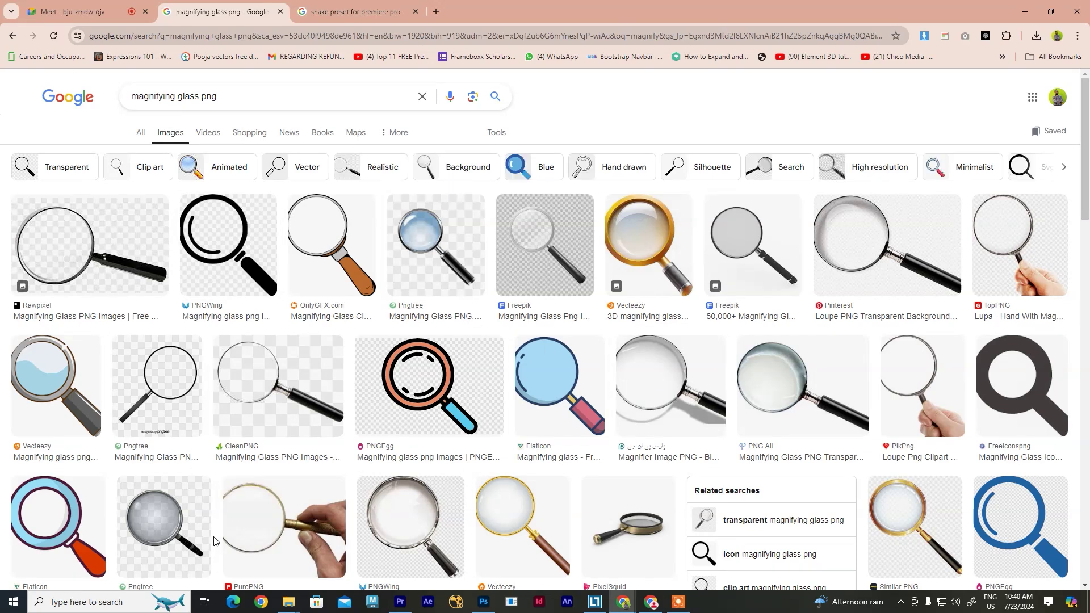
Save the orange-handled OnlyGFX magnifying glass to Downloads as download (2).png and show it in its folder
left_click(124, 267)
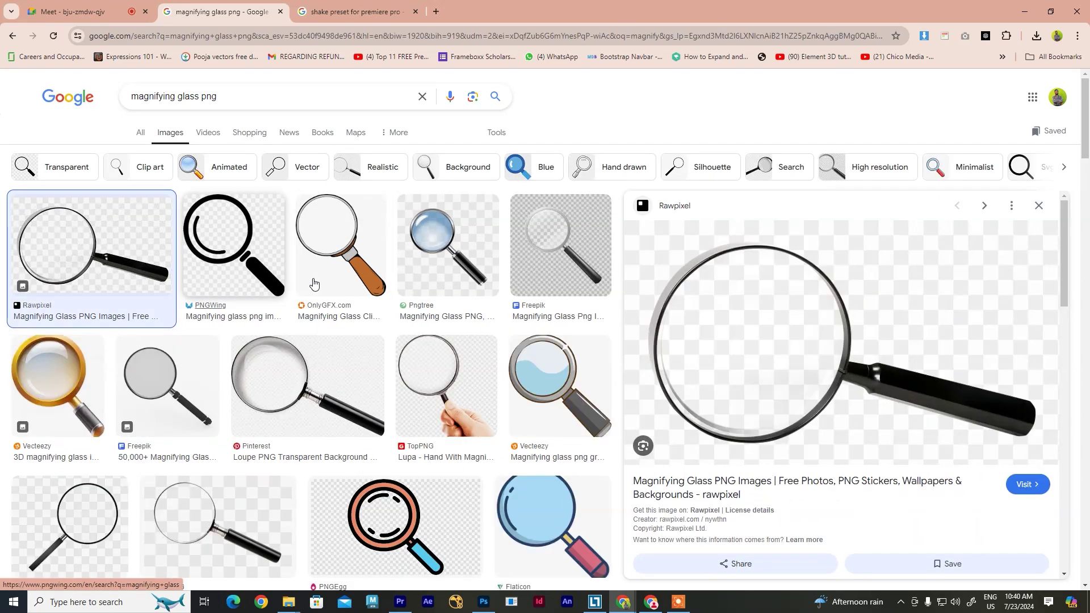
left_click(326, 239)
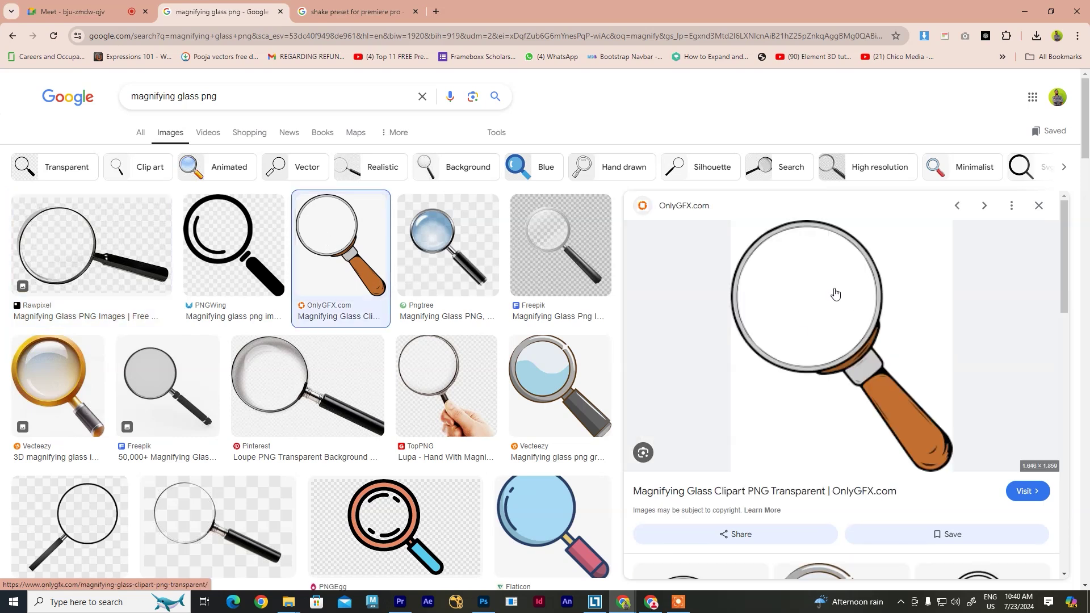
right_click(870, 368)
mouse_move(931, 323)
left_click(1068, 348)
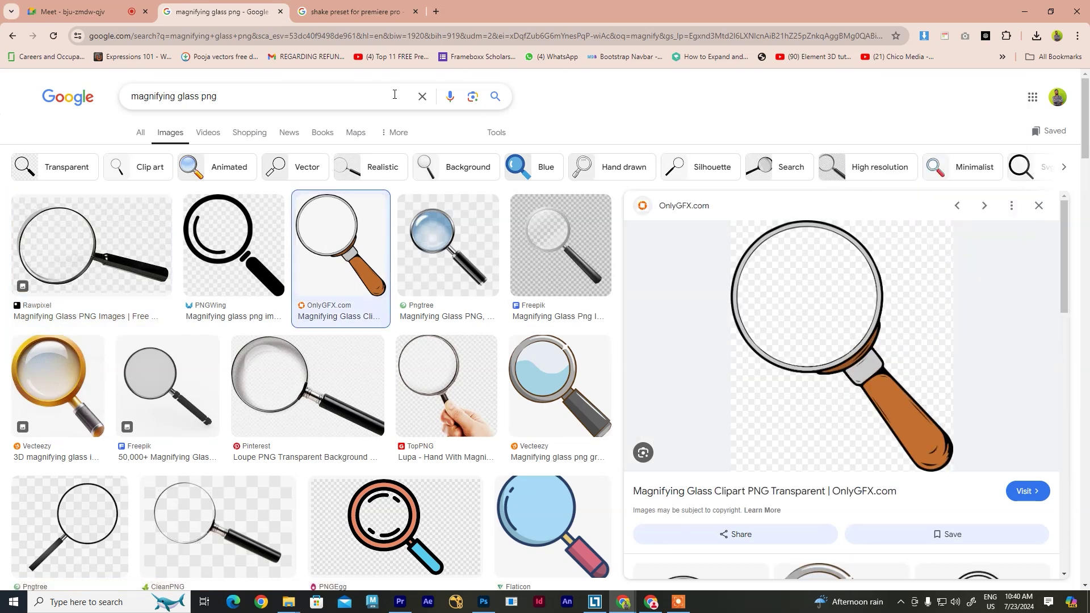
left_click(448, 447)
left_click(1005, 64)
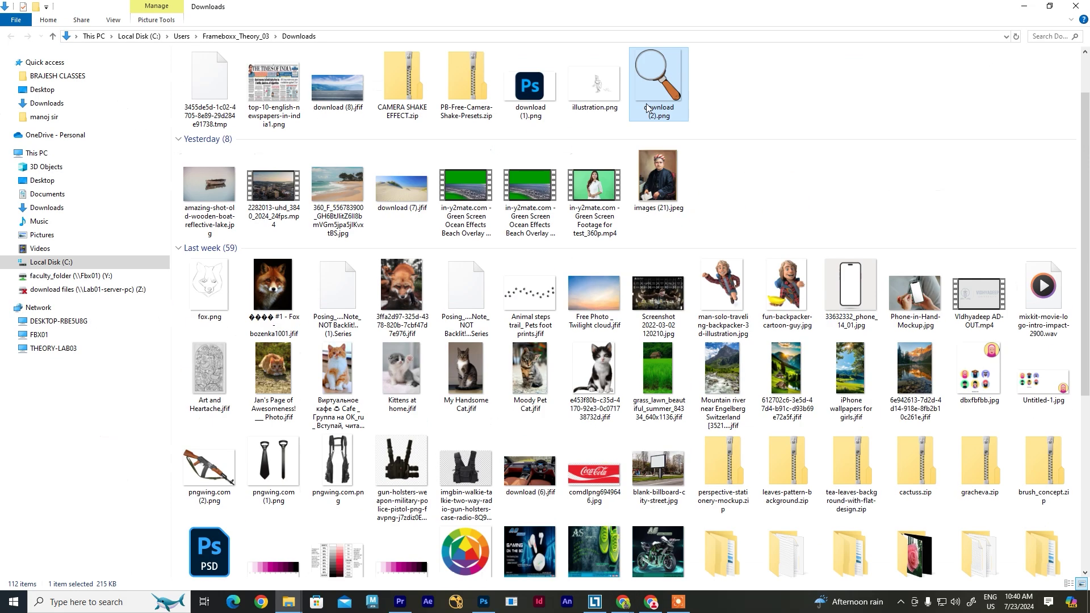
Bring download (2).png into Premiere Pro on V2 above the newspaper clip, fit it to frame size and set its scale to 68
left_click_drag(635, 104, 686, 458)
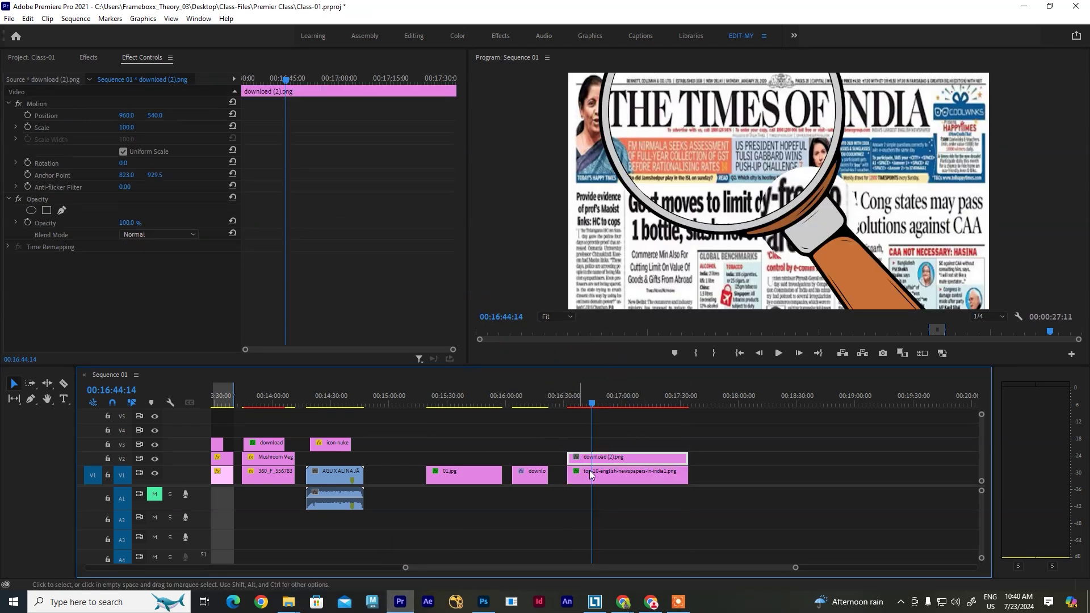
right_click(615, 458)
left_click(659, 454)
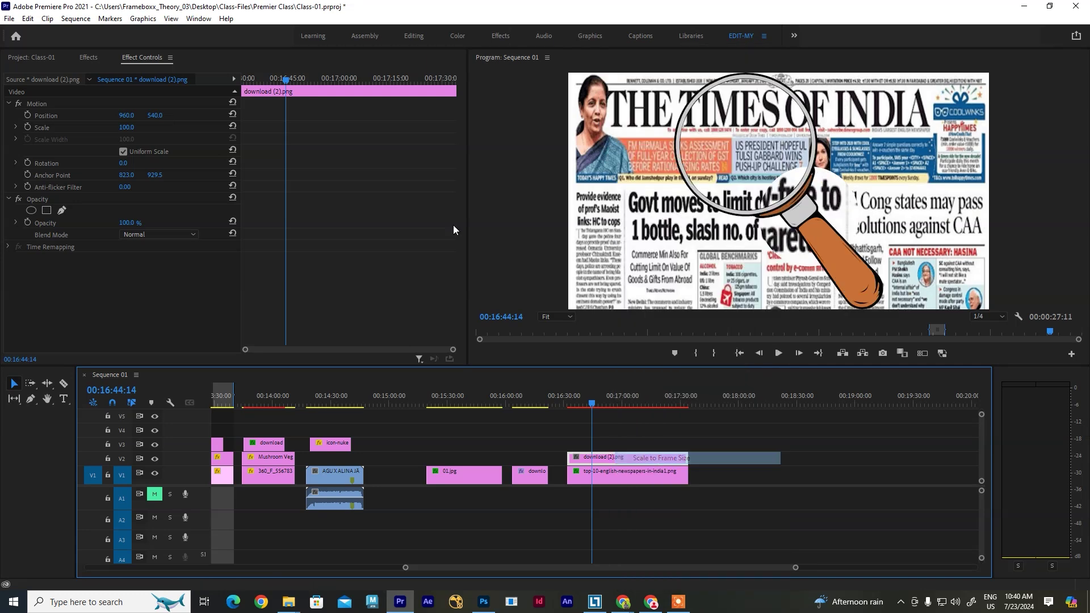
mouse_move(125, 127)
left_mouse_down()
mouse_move(104, 127)
mouse_move(113, 127)
left_mouse_up()
Move the magnifying glass over the magnified circle at position 387, 783 and start keyframing its Position at 00:16:35:23
left_click_drag(598, 404, 577, 411)
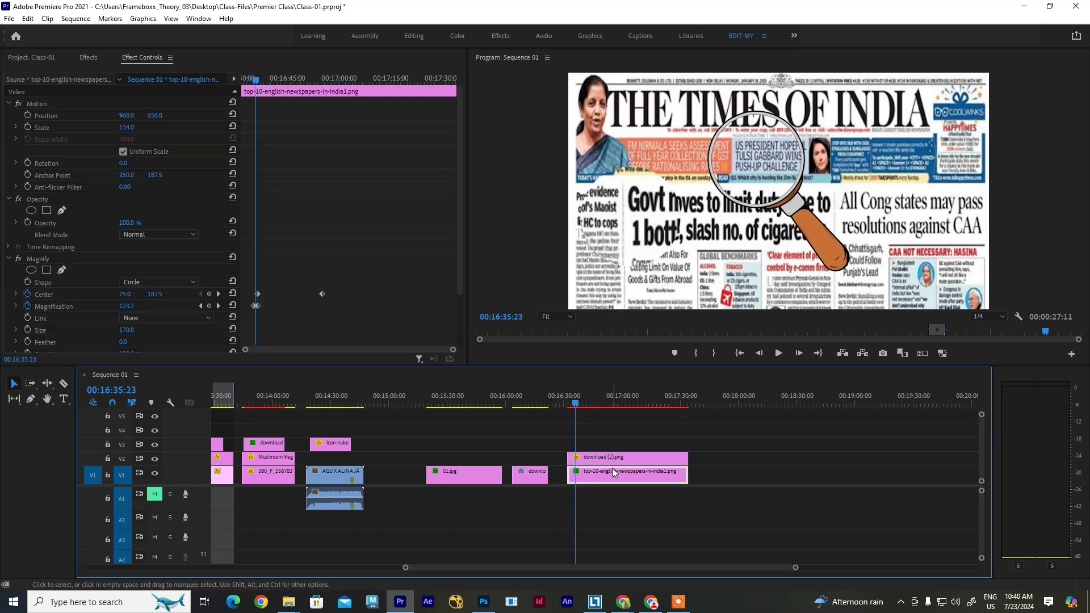
left_click_drag(152, 116, 187, 115)
left_click_drag(755, 201, 633, 208)
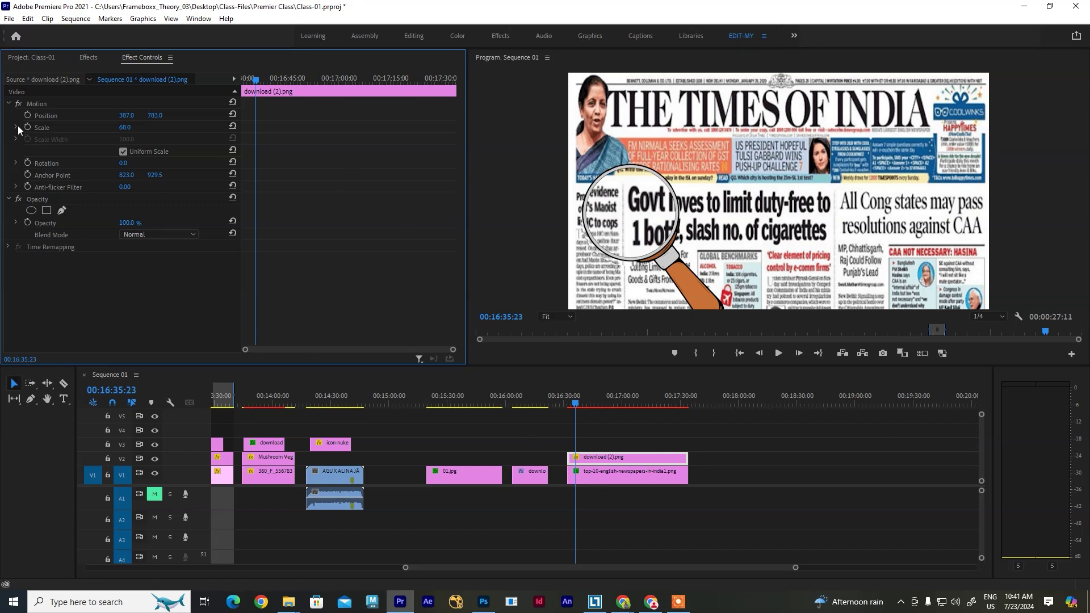
Move the magnifying glass's Position keyframe to 00:16:36:12, aligned with the first Magnify Center keyframe on the newspaper clip
left_click(598, 477)
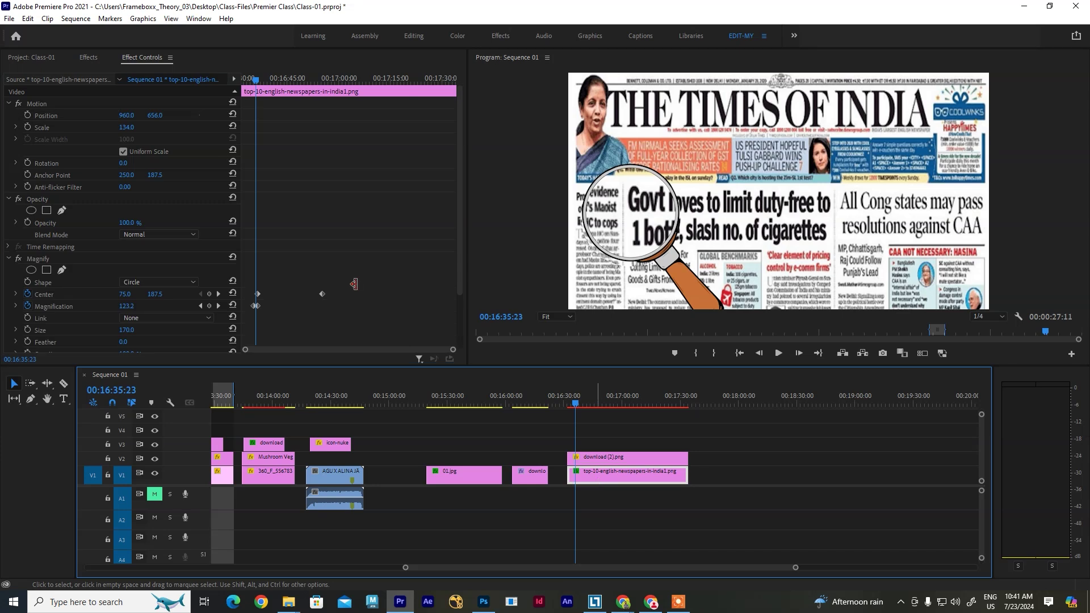
left_click(218, 294)
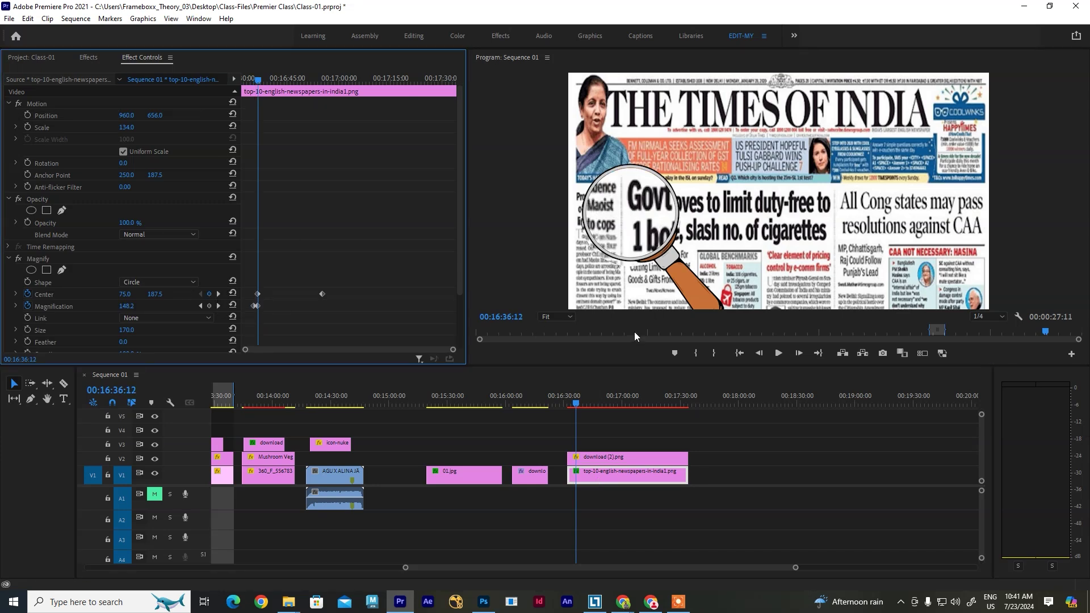
left_click(591, 460)
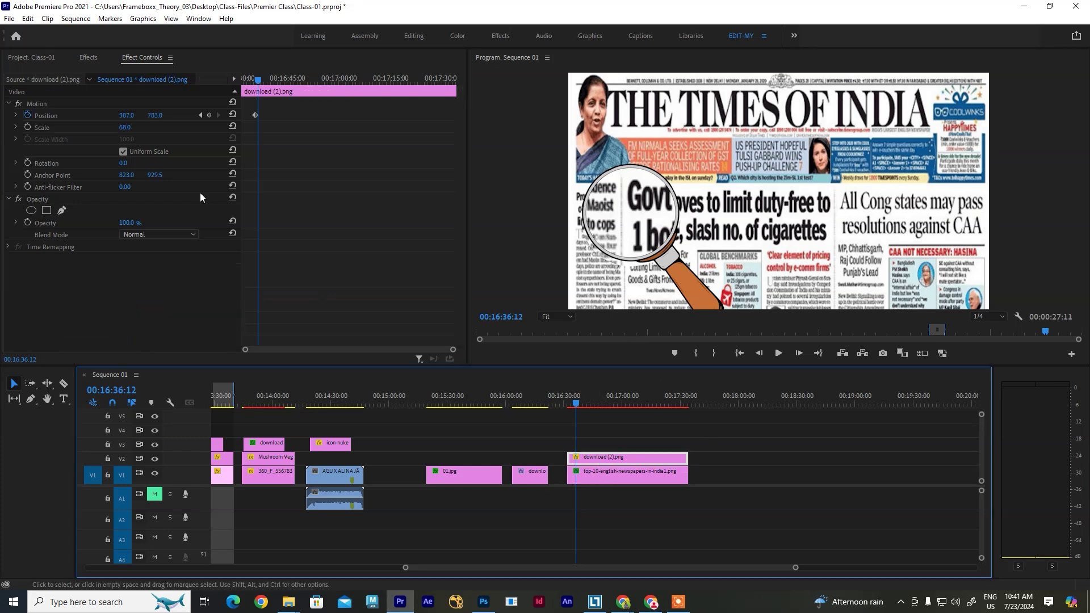
left_click(256, 116)
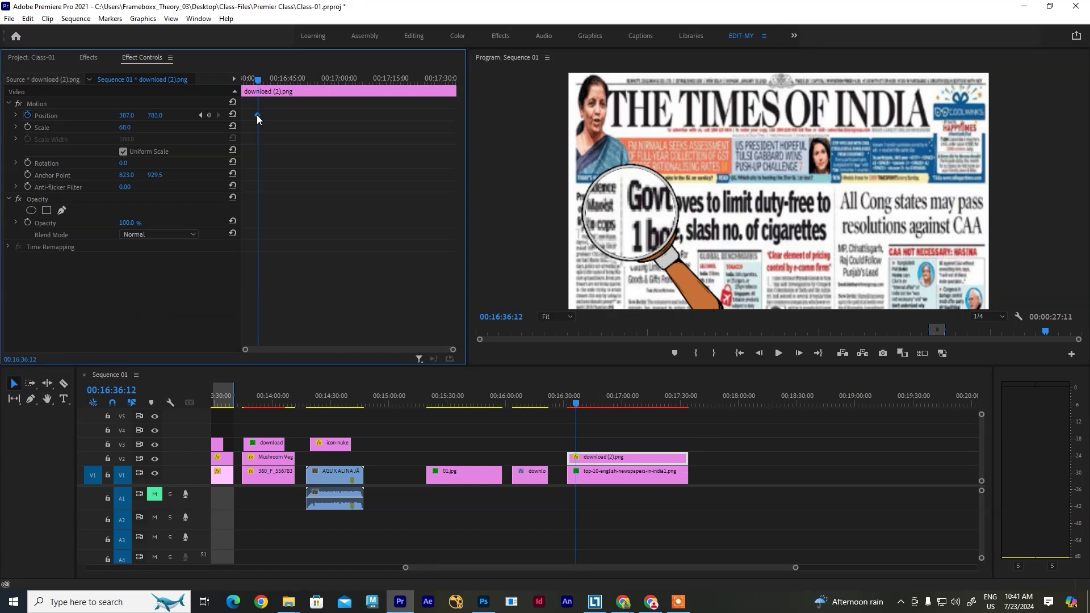
At the second Magnify Center keyframe, 00:16:55:06, set the magnifying glass's horizontal position to 2289
left_click(608, 475)
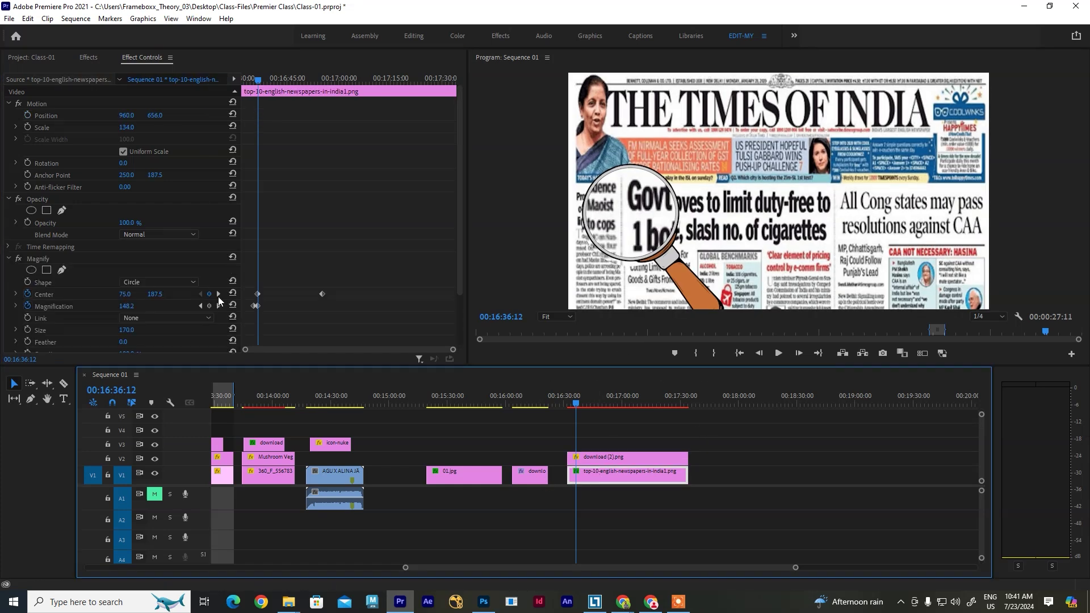
left_click(218, 294)
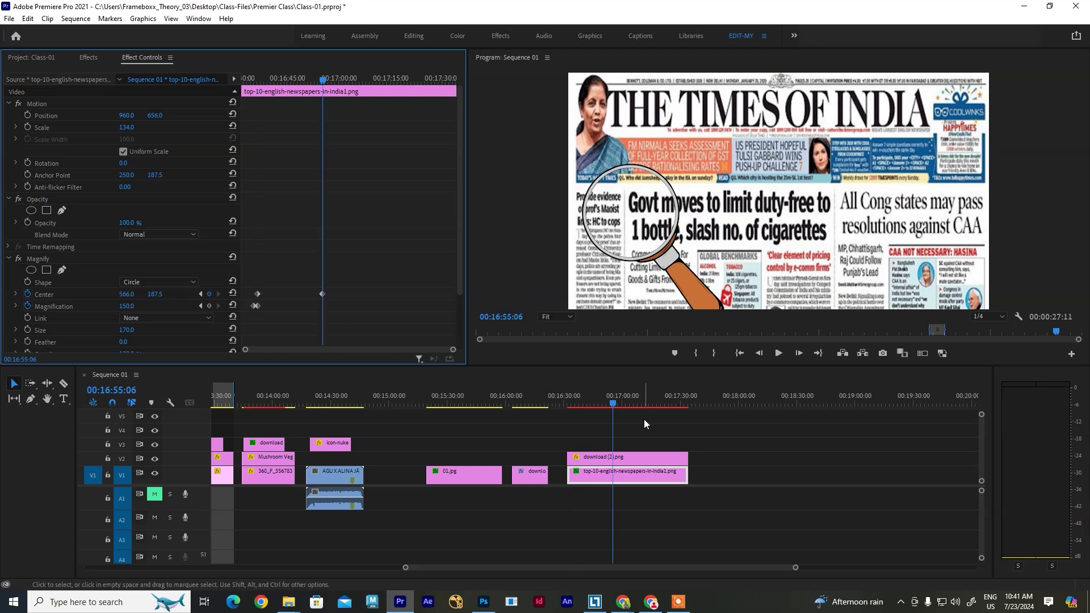
left_click(629, 458)
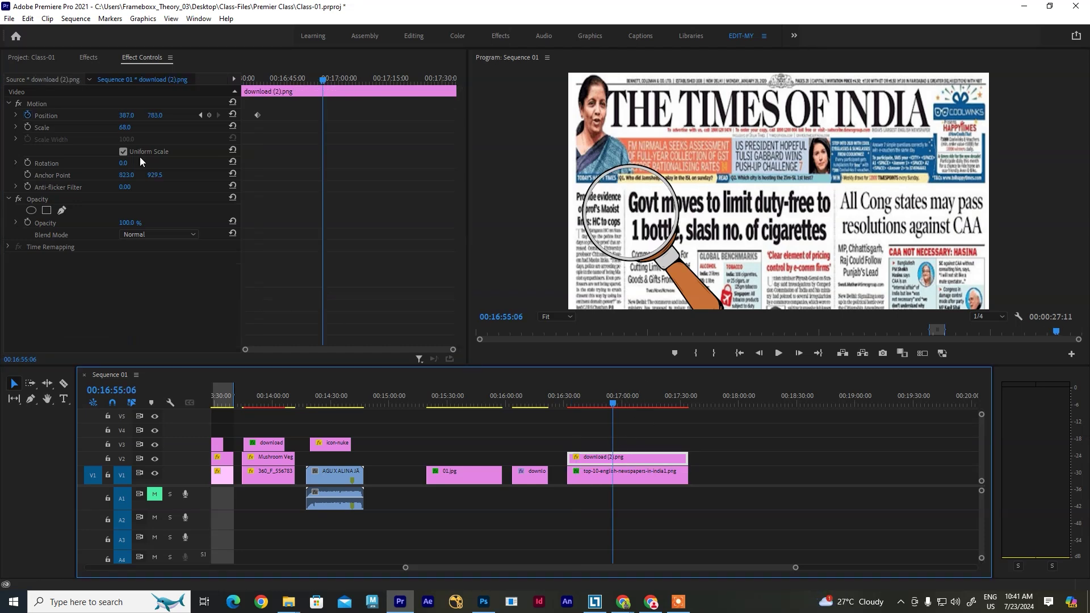
left_click_drag(126, 116, 143, 115)
left_click_drag(128, 115, 281, 115)
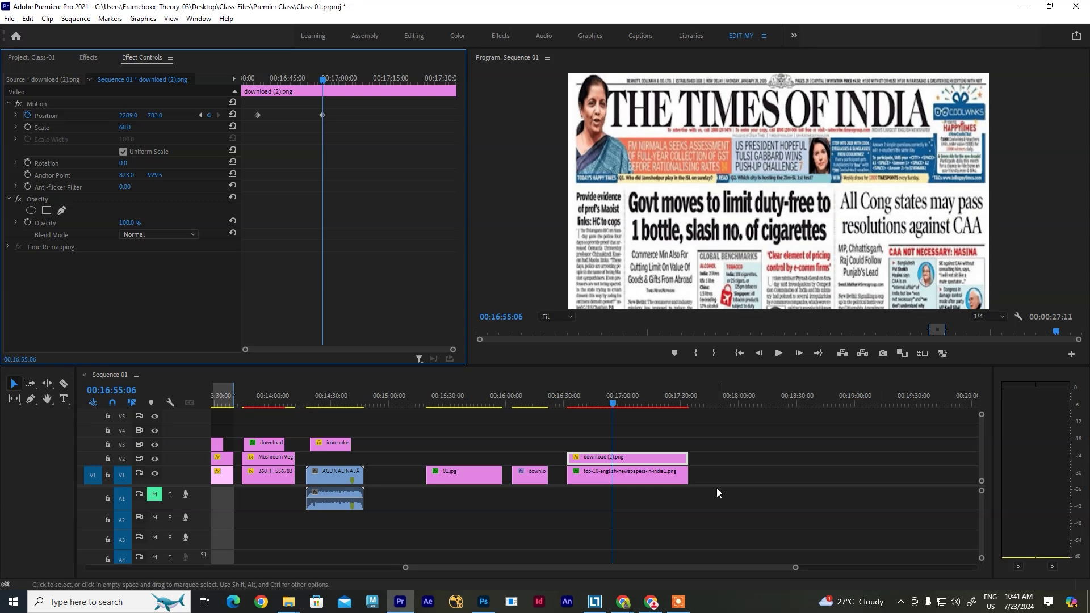
Play back the magnifying glass animation, lower the glass slightly at its first Position keyframe, and replay to check its alignment with the lens
left_click_drag(607, 404, 574, 408)
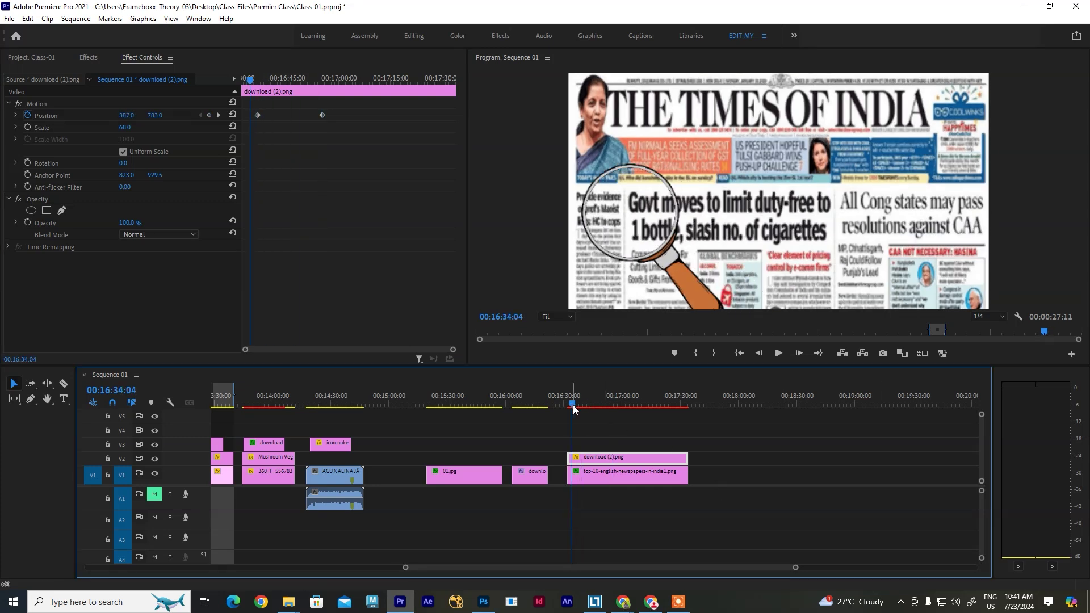
key("space")
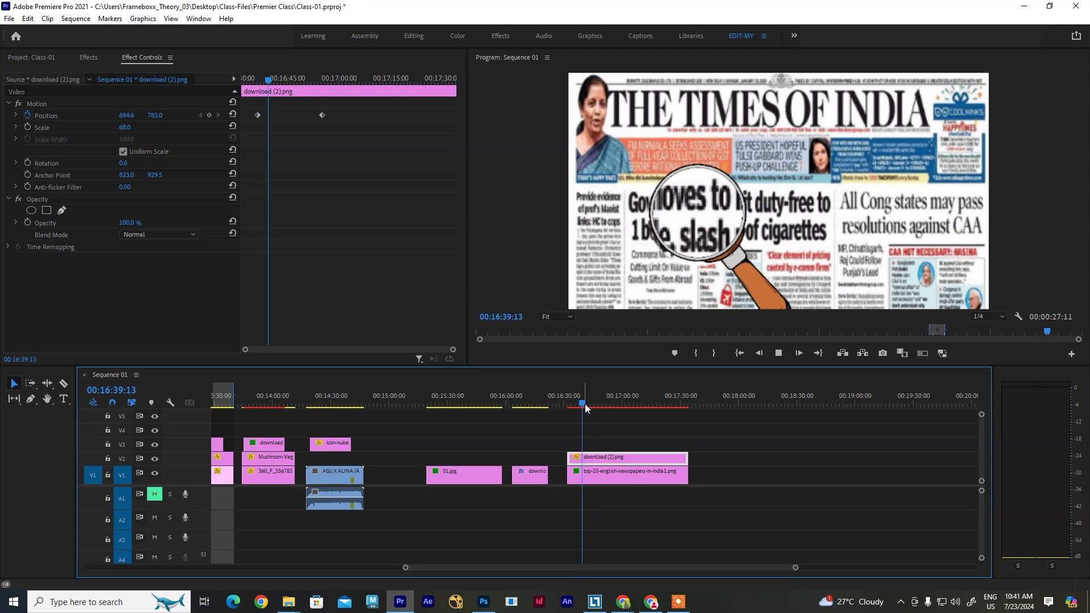
key("space")
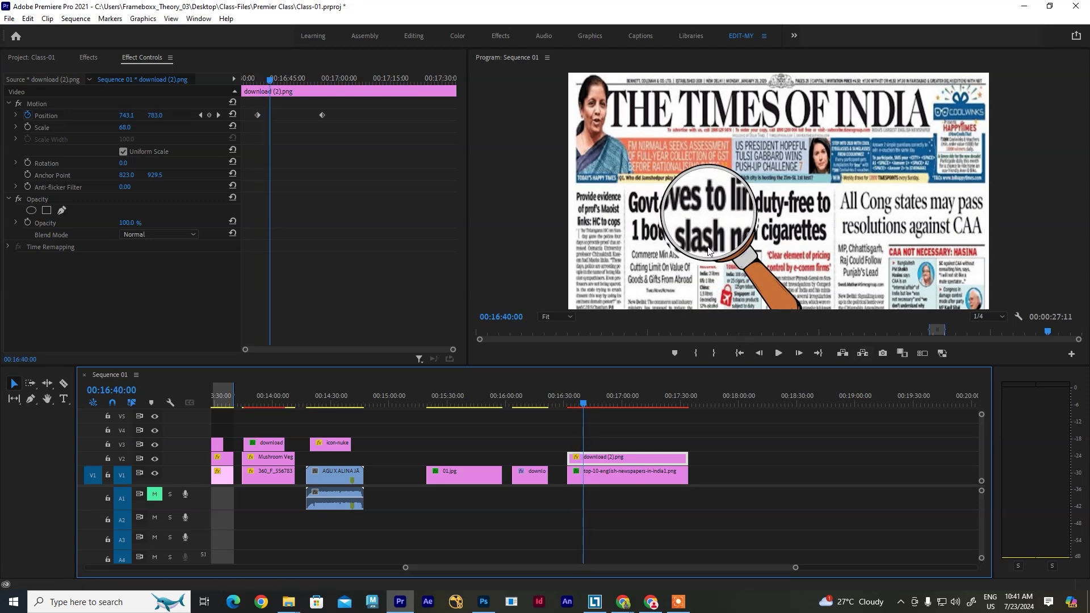
left_click(199, 116)
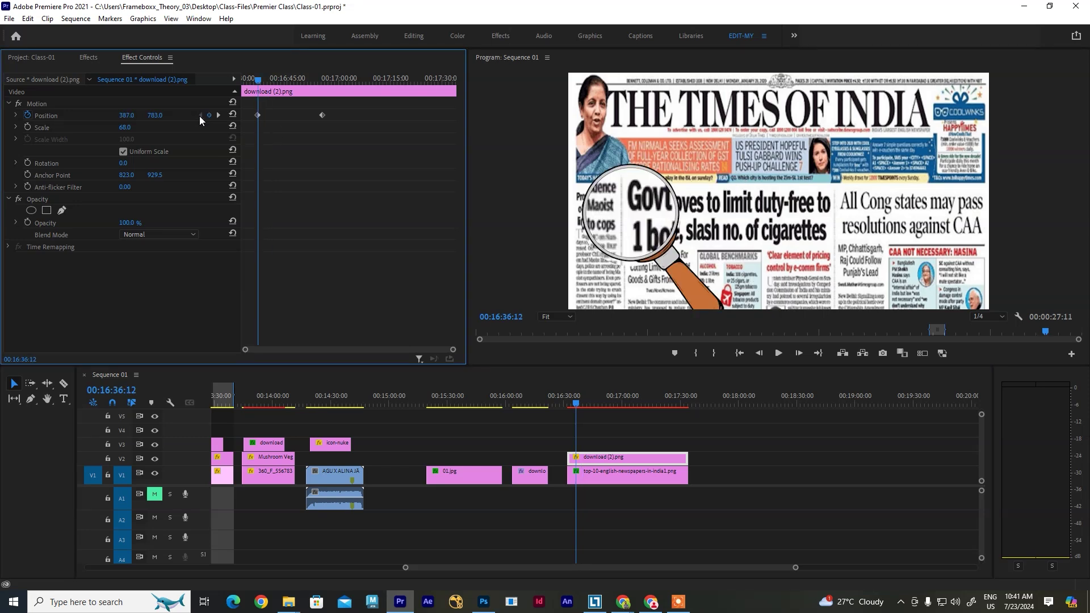
left_click_drag(155, 115, 164, 115)
key("space")
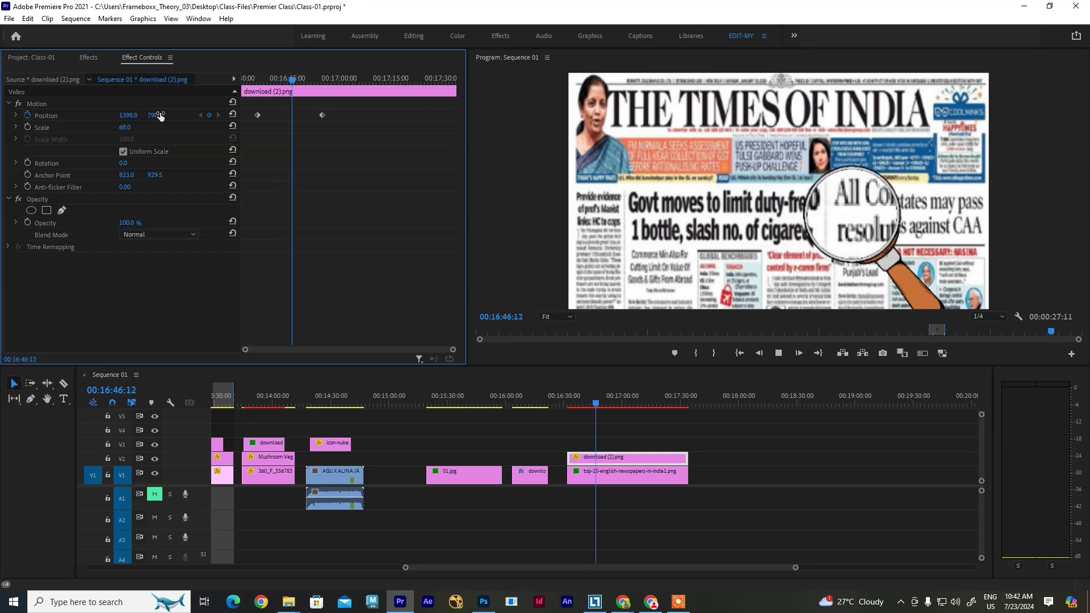
key("space")
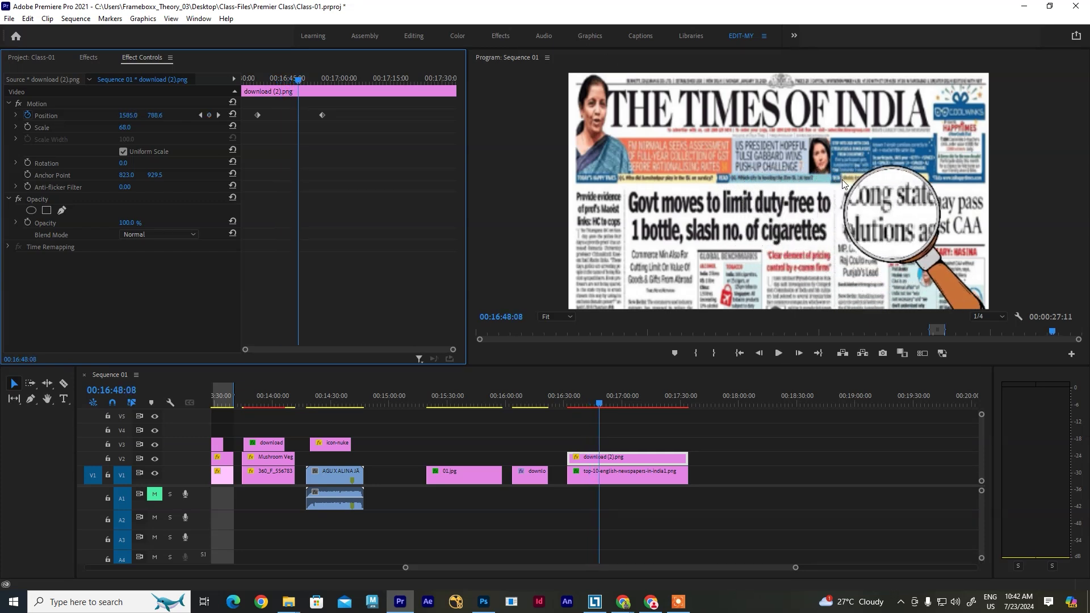
Set the program monitor's playback resolution to Full and save the project
left_click(985, 316)
left_click(988, 326)
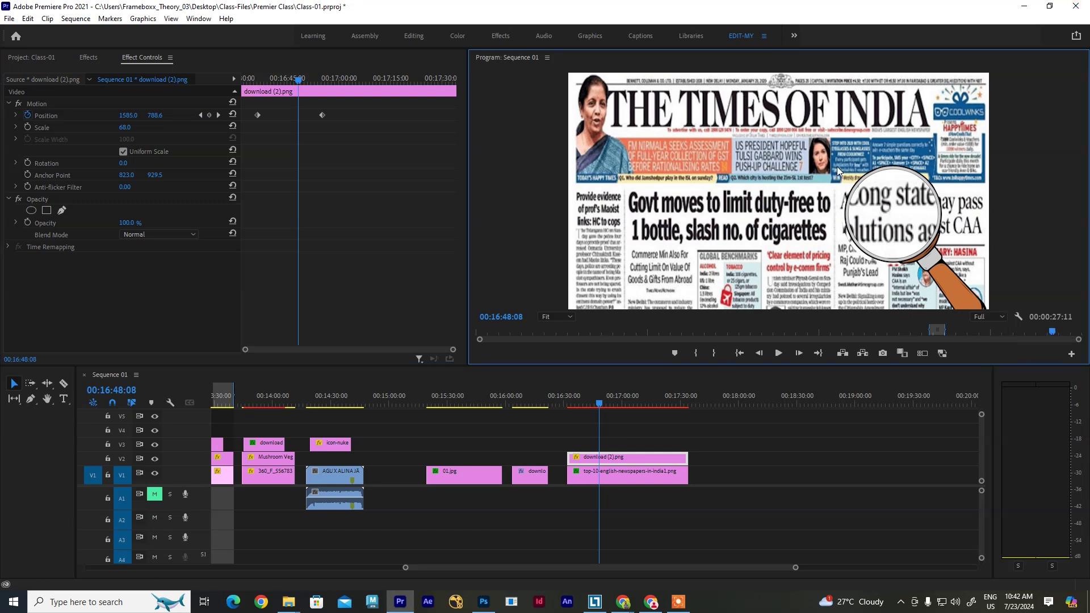
left_click_drag(564, 401, 572, 401)
key("ctrl+s")
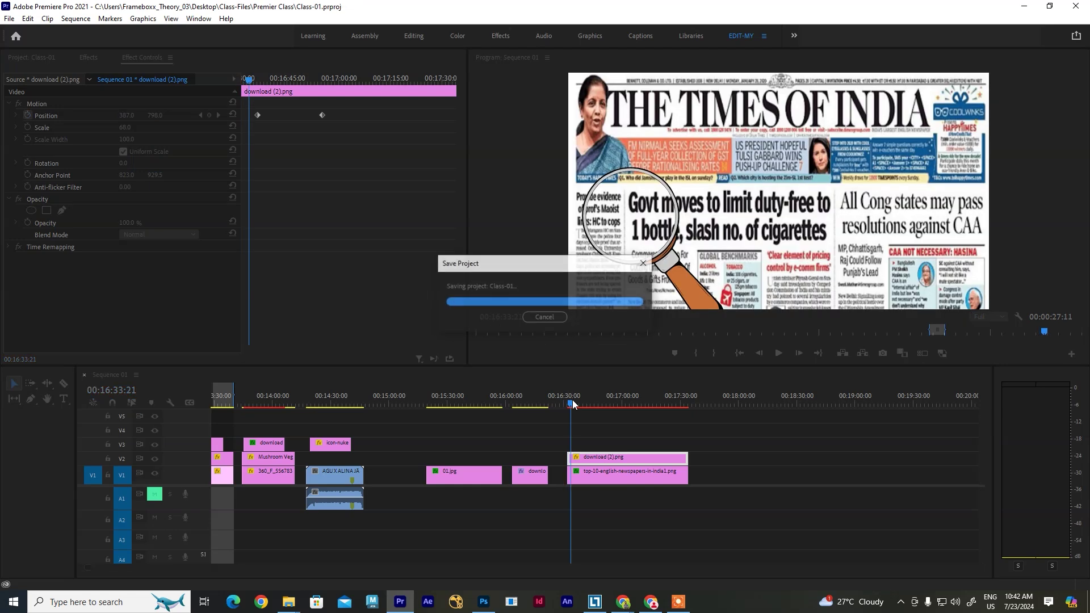
Play back the magnifying glass animation from its beginning and scrub through it again to check the lens movement
key("space")
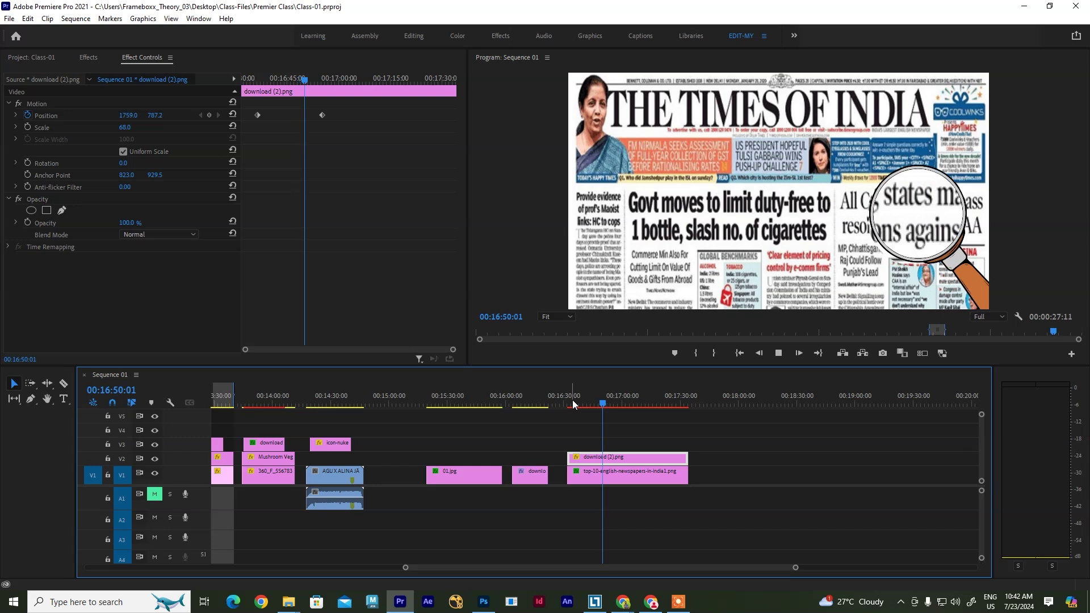
key("space")
left_click_drag(605, 405, 574, 407)
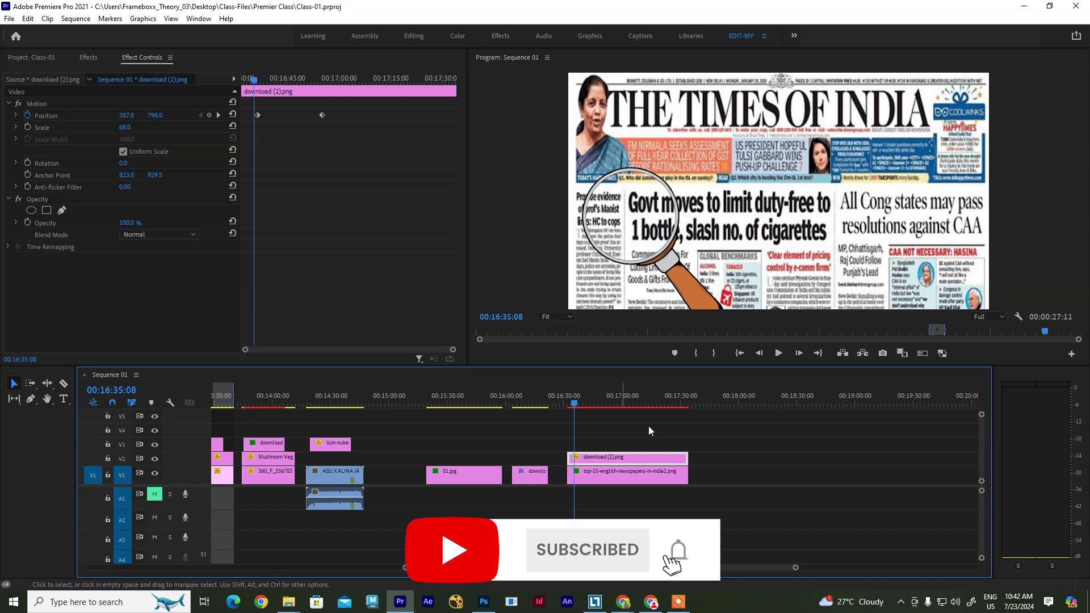
left_click(90, 58)
left_click(36, 61)
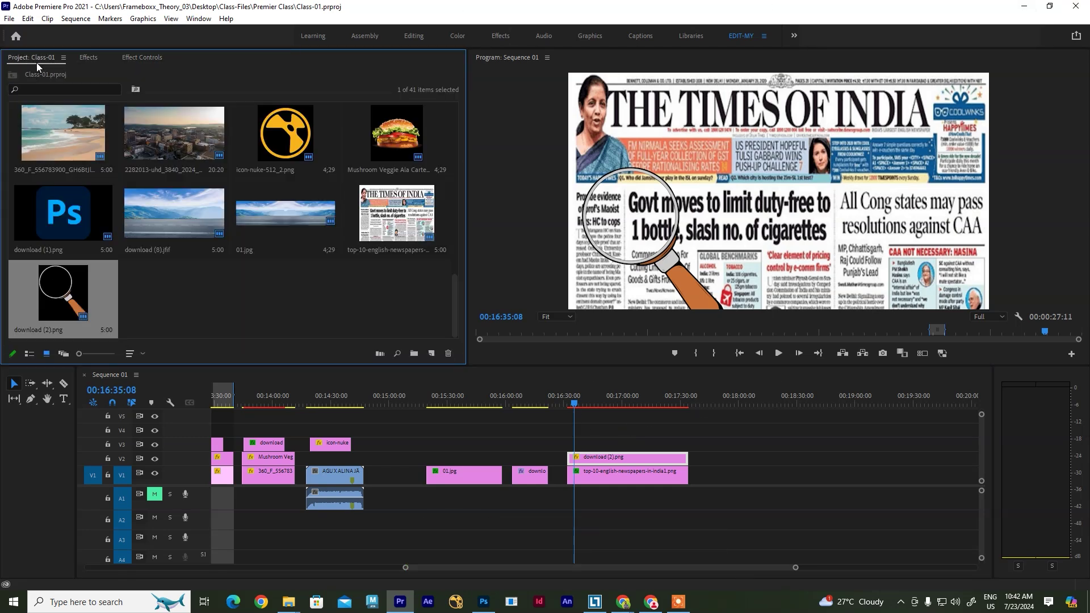
left_click(570, 404)
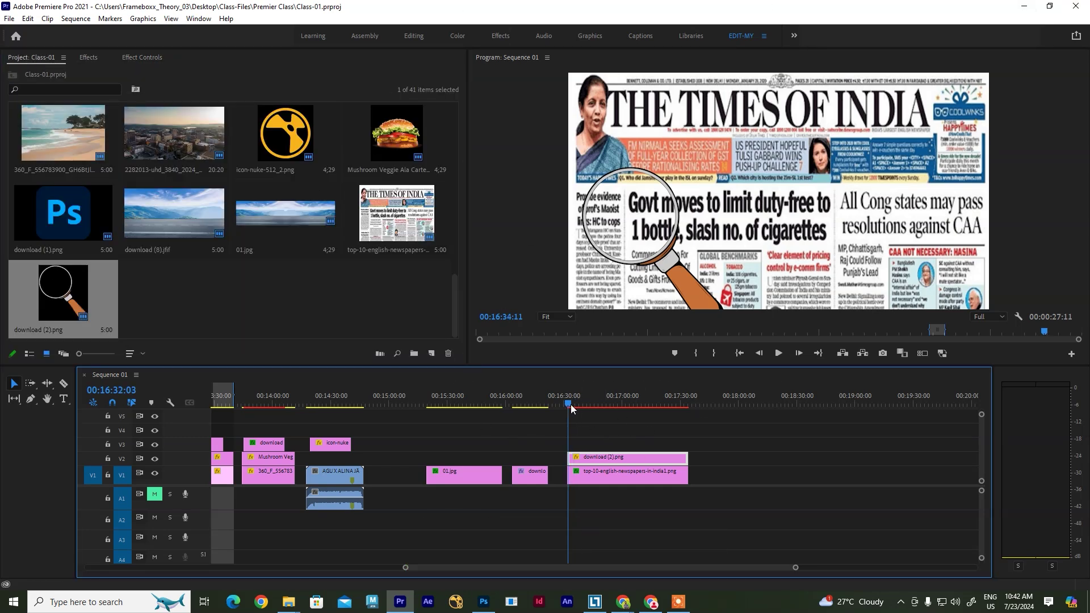
left_click_drag(571, 404, 589, 404)
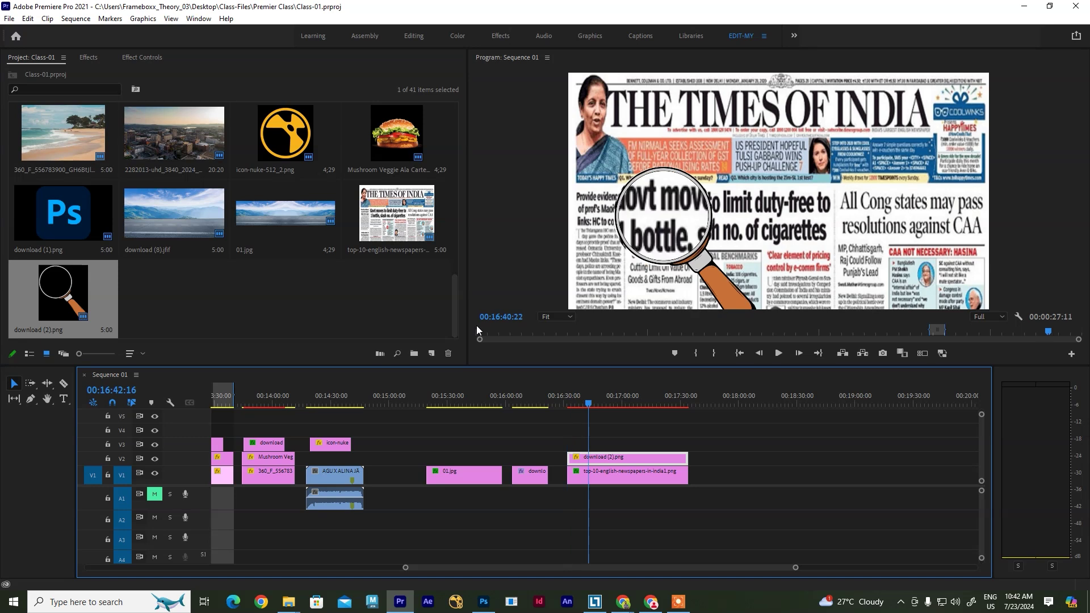
Select Spherize among the Distort video effects and move the playhead past the newspaper clip to 00:17:46:16
left_click(89, 57)
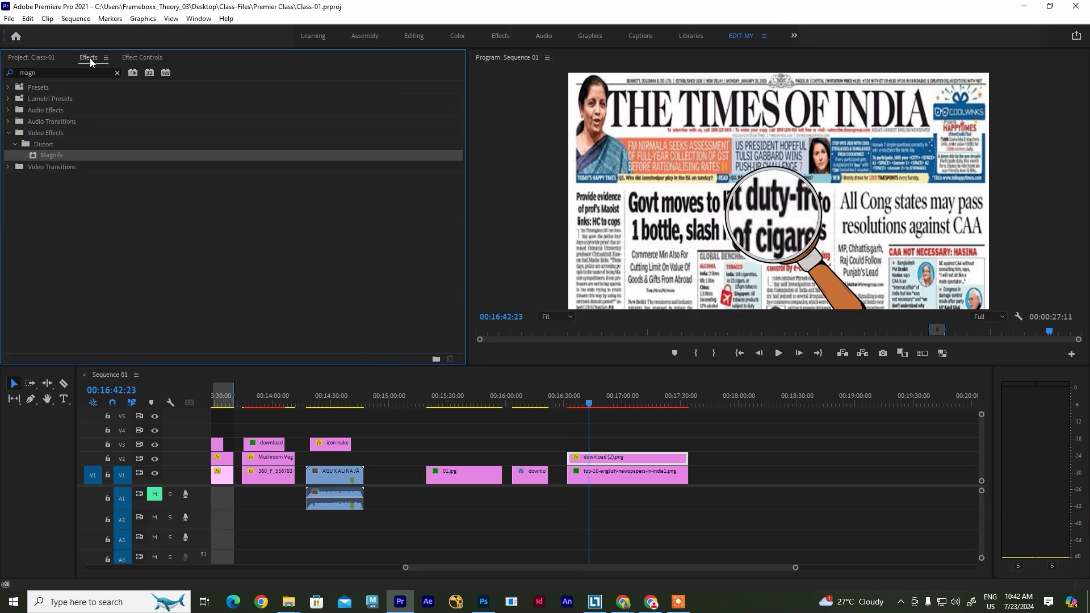
left_click(117, 73)
left_click(9, 134)
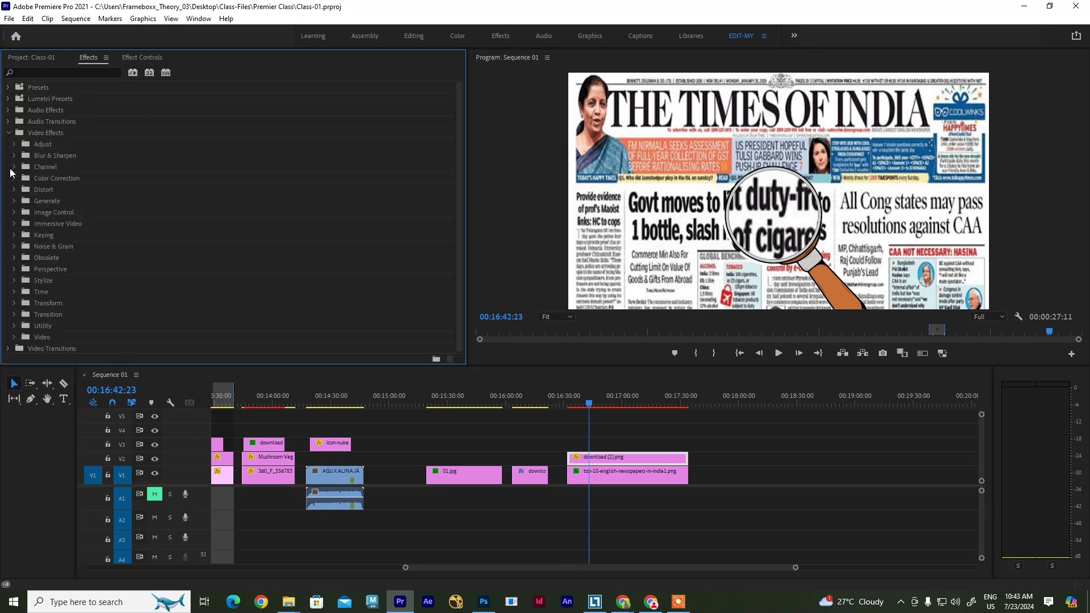
left_click(15, 190)
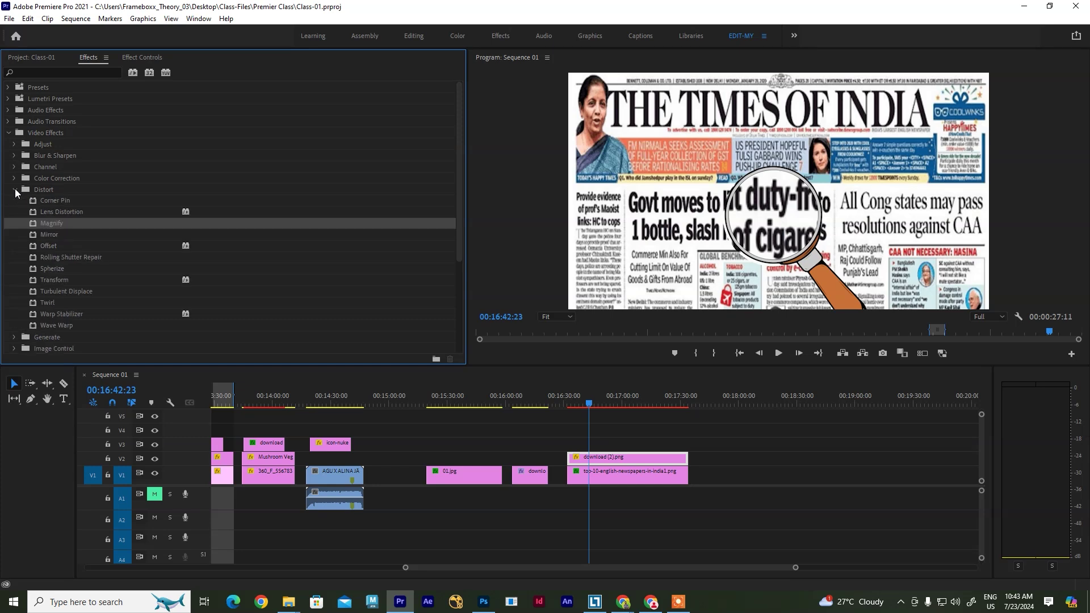
left_click(57, 237)
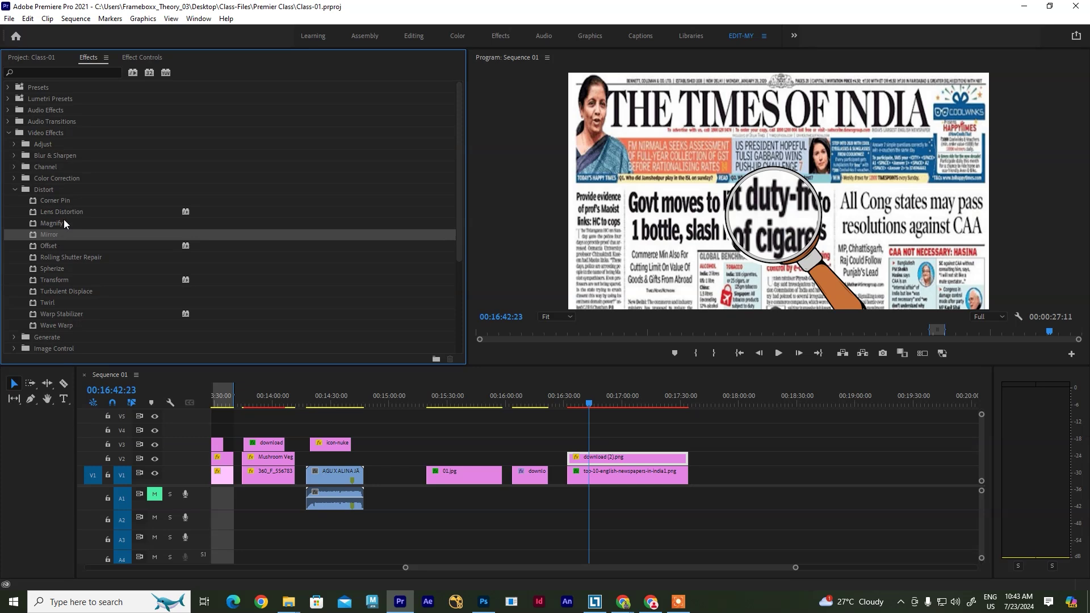
left_click(73, 258)
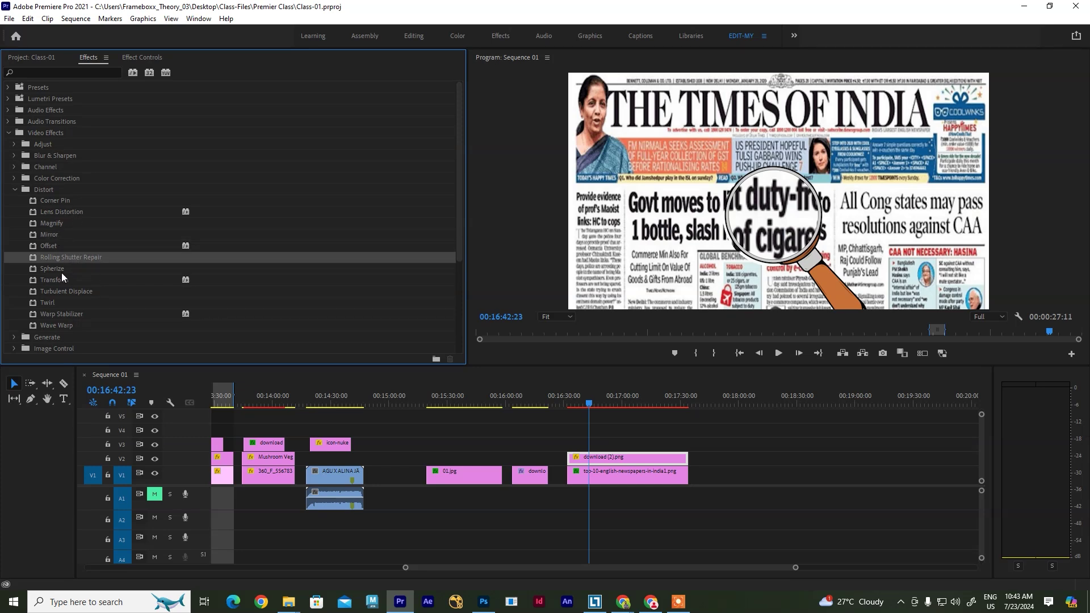
left_click(72, 268)
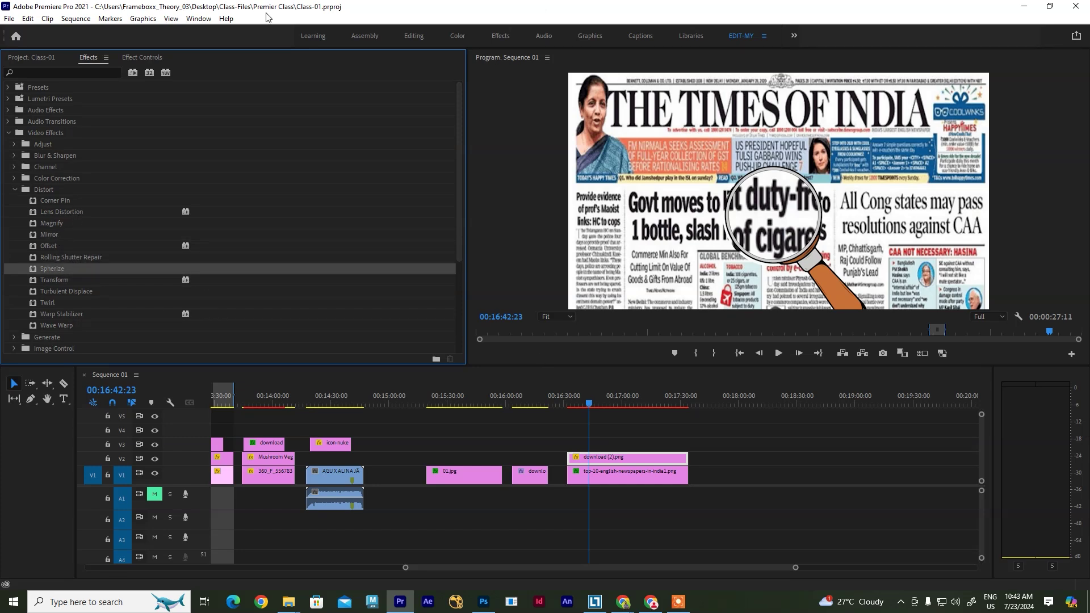
left_click_drag(652, 400, 712, 404)
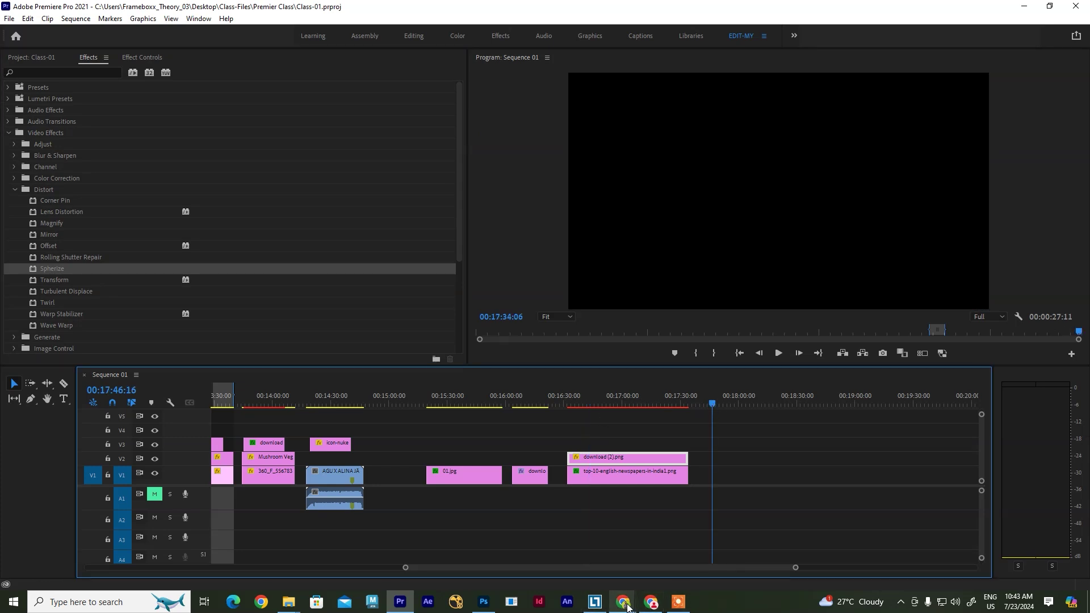
Switch to Chrome and search Google Images for "world map"
mouse_move(623, 601)
left_click(558, 566)
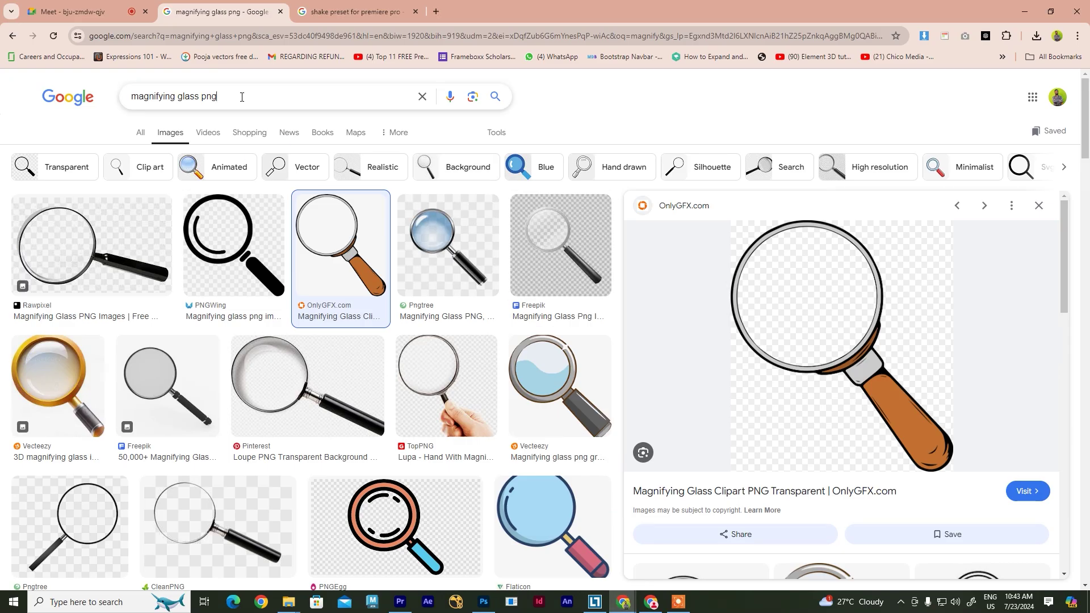
left_click_drag(241, 96, 104, 107)
type("googl")
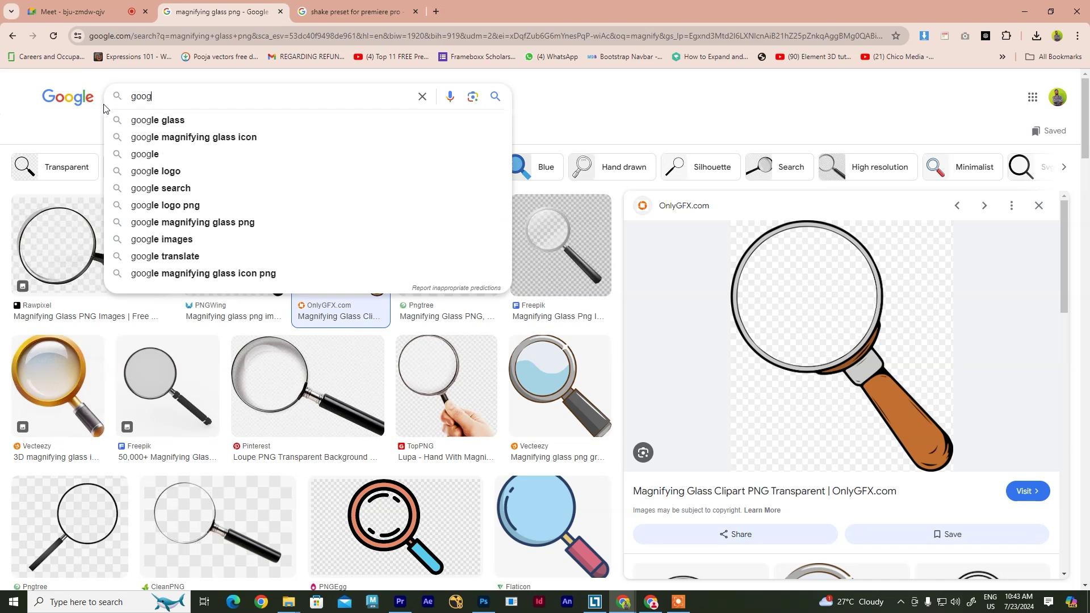
key("BackSpace")
key("BackSpace")
key("BackSpace")
key("BackSpace")
key("BackSpace")
type("wo")
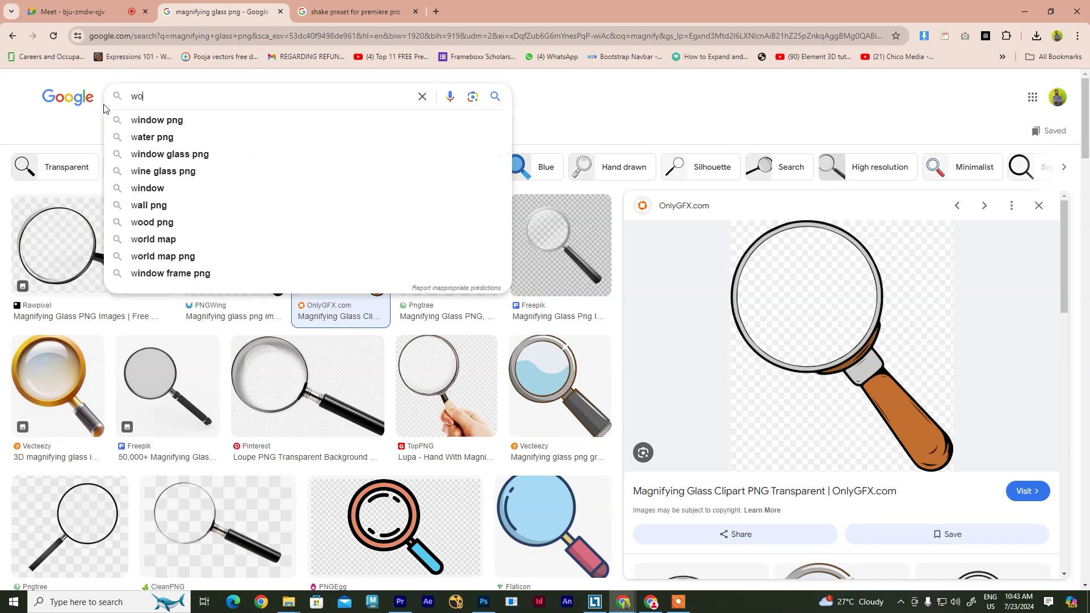
type("rld map")
key("Return")
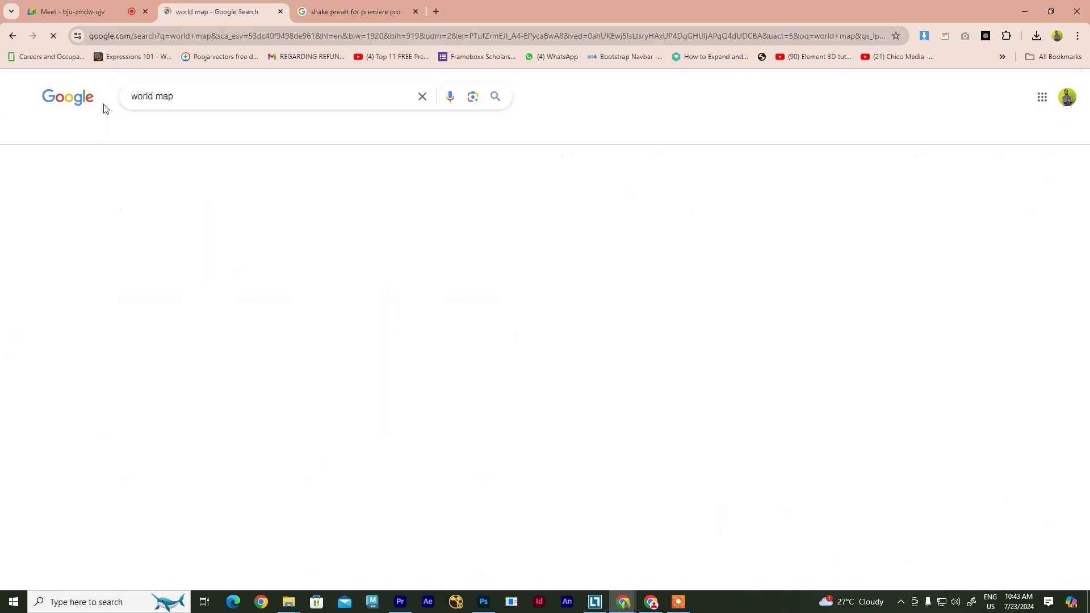
Save the Geology.com world map image to the Downloads folder and show the saved file there
left_click(244, 267)
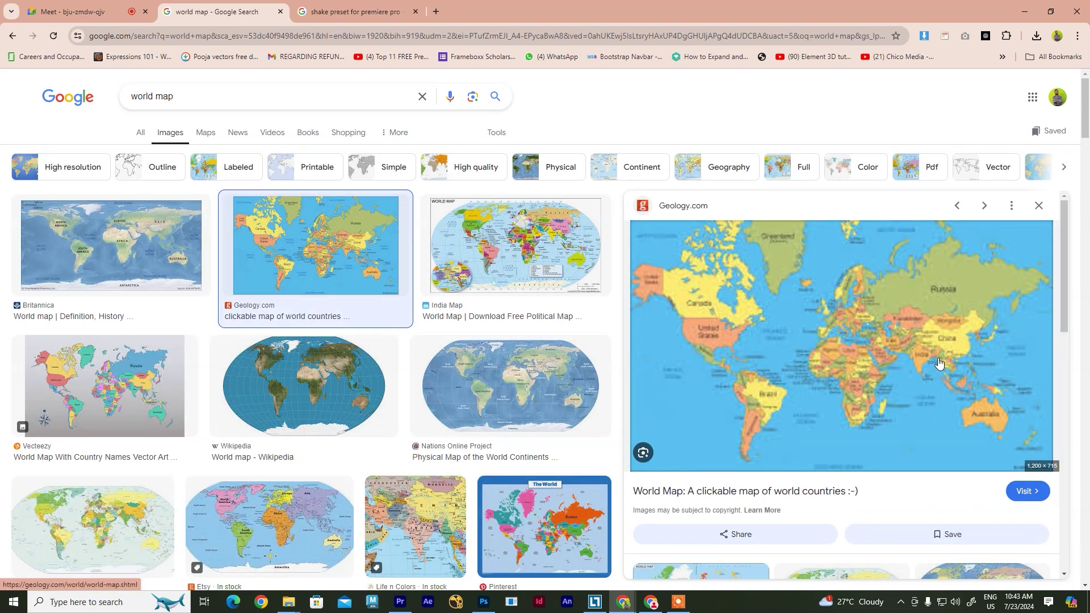
right_click(881, 315)
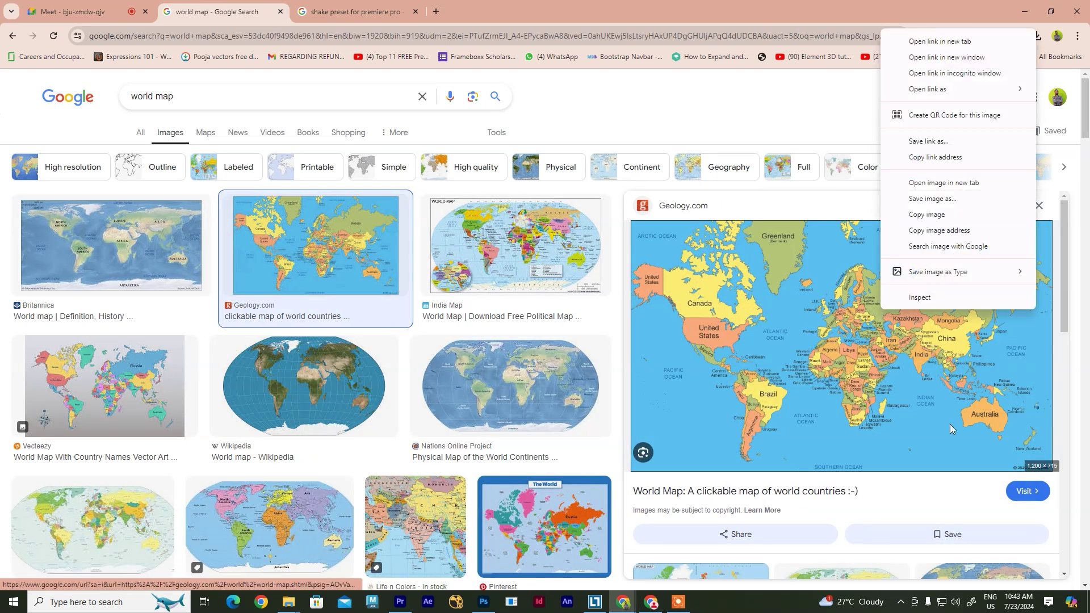
left_click(844, 272)
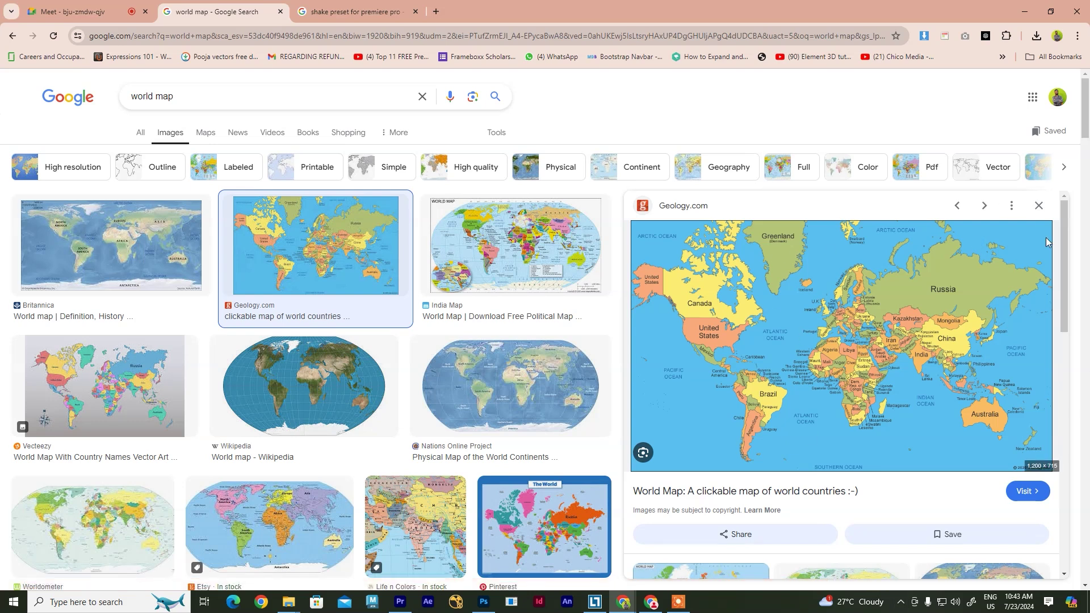
key("Return")
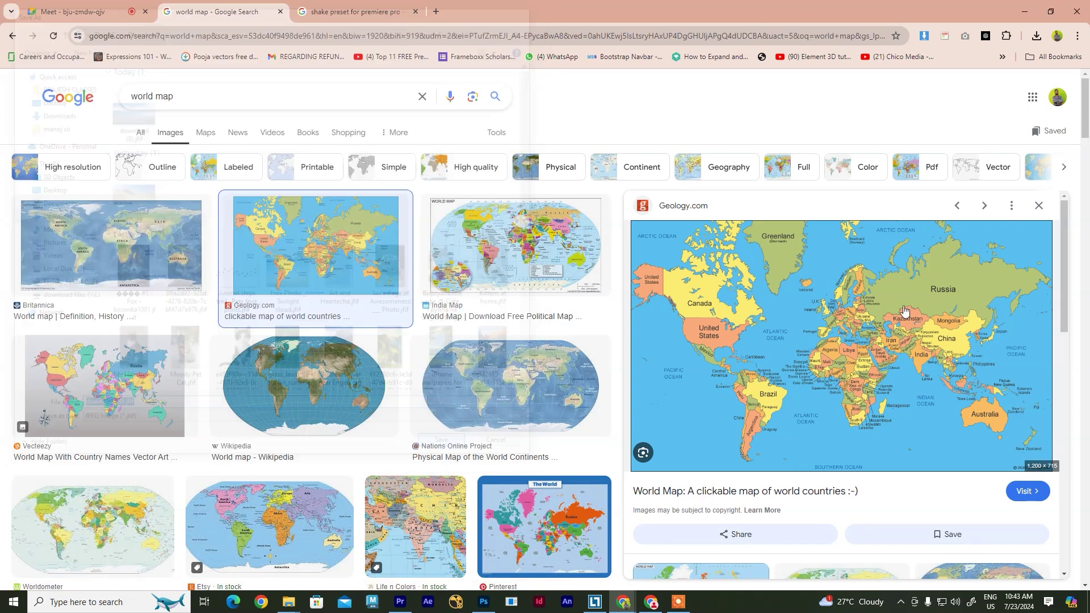
left_click(1006, 64)
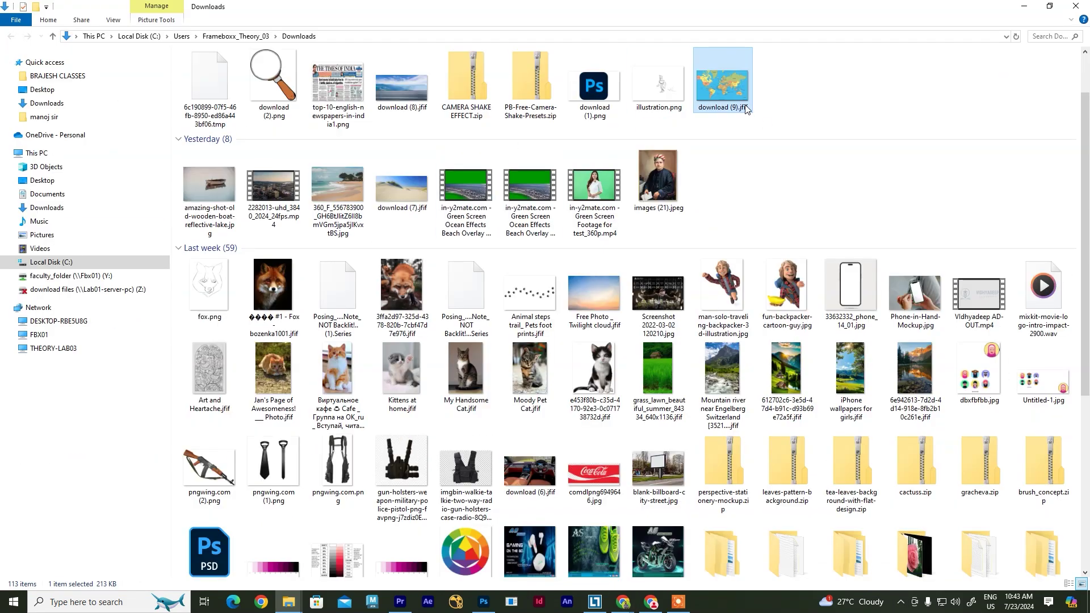
Place download (9).jfif on track V1 right after the newspaper clip in Premiere Pro and scale it to frame size
left_click_drag(402, 608, 924, 477)
left_click_drag(813, 481, 777, 481)
left_click(739, 396)
right_click(771, 472)
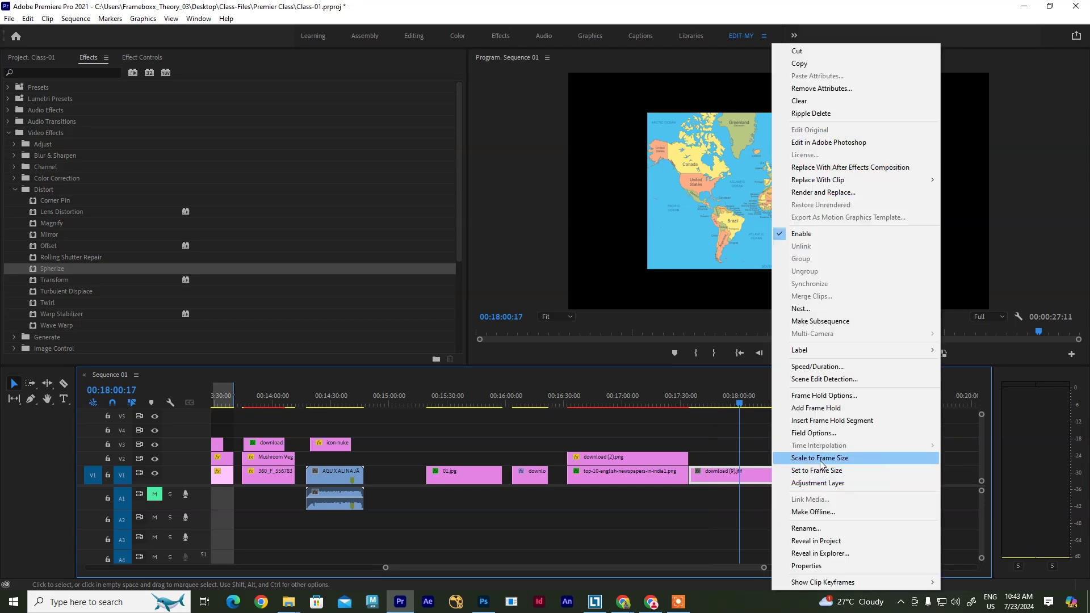
left_click(820, 458)
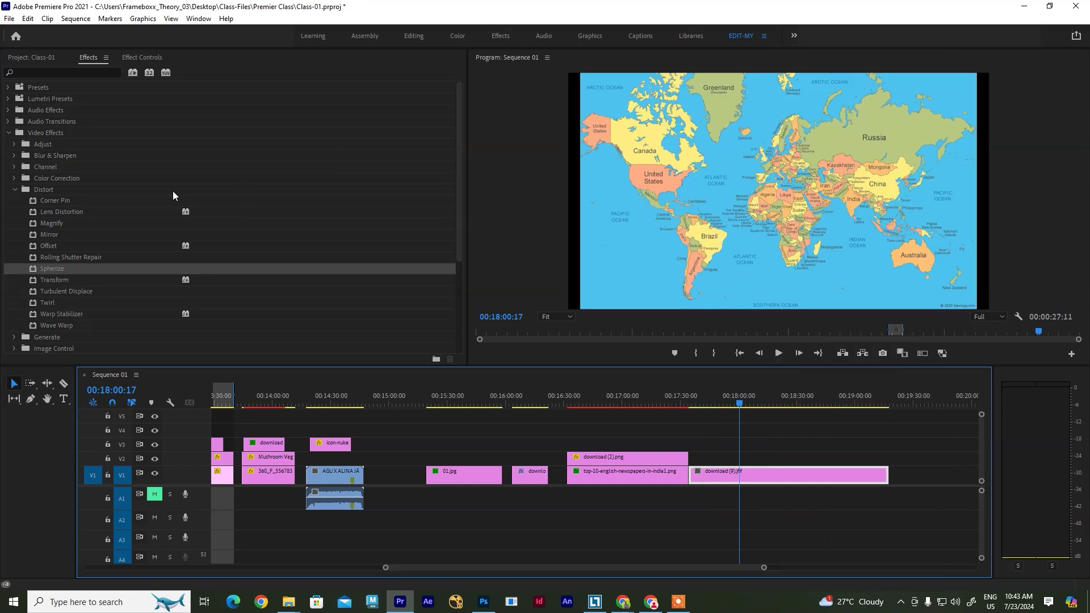
Apply the Spherize effect to the world map clip and set the playback resolution to 1/4
left_click_drag(47, 270, 754, 424)
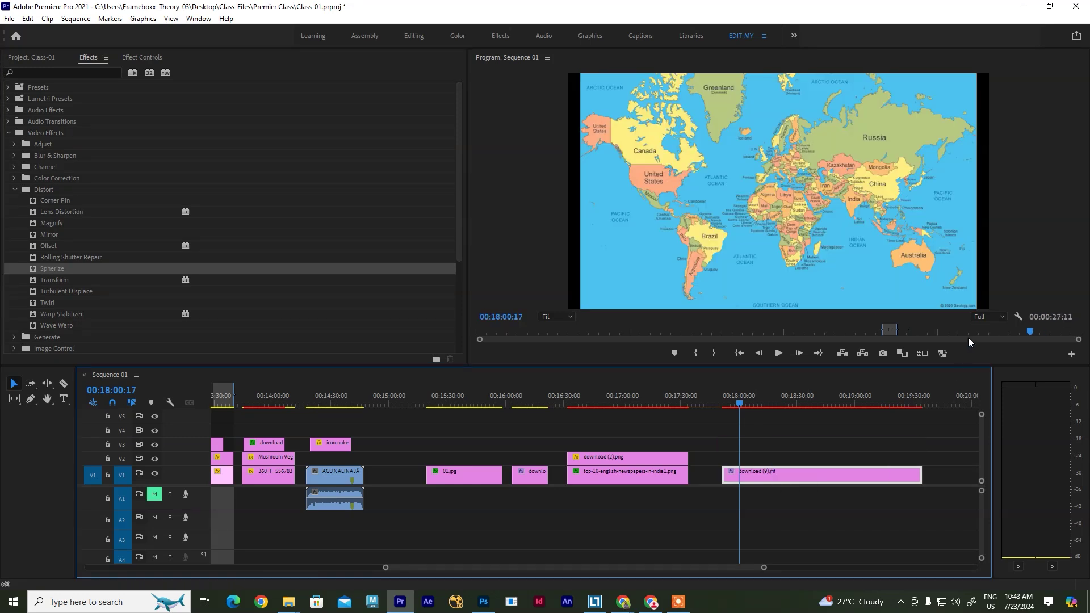
left_click(993, 319)
left_click(990, 343)
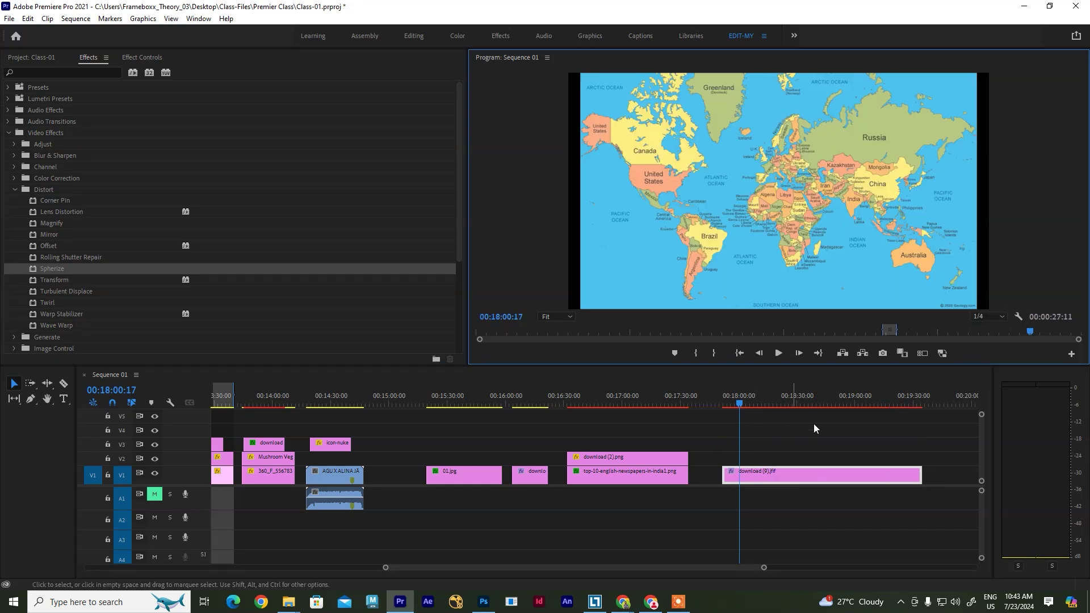
left_click(752, 475)
left_click(752, 476)
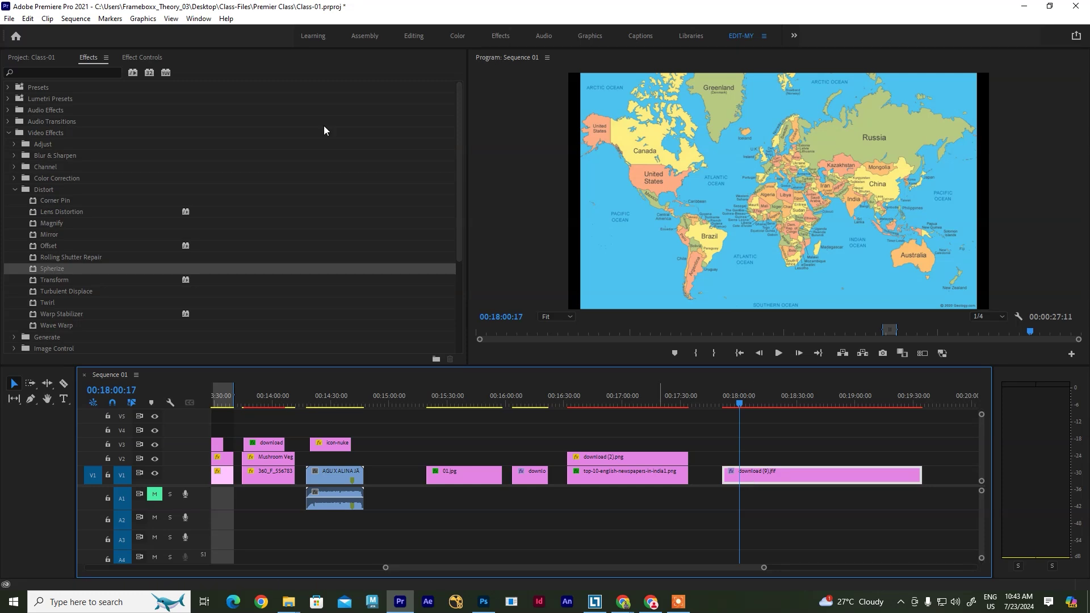
Set the map clip's Spherize Radius to 493 and the horizontal Center of Sphere to 644
left_click(140, 57)
left_click_drag(122, 283, 289, 283)
key("ctrl+z")
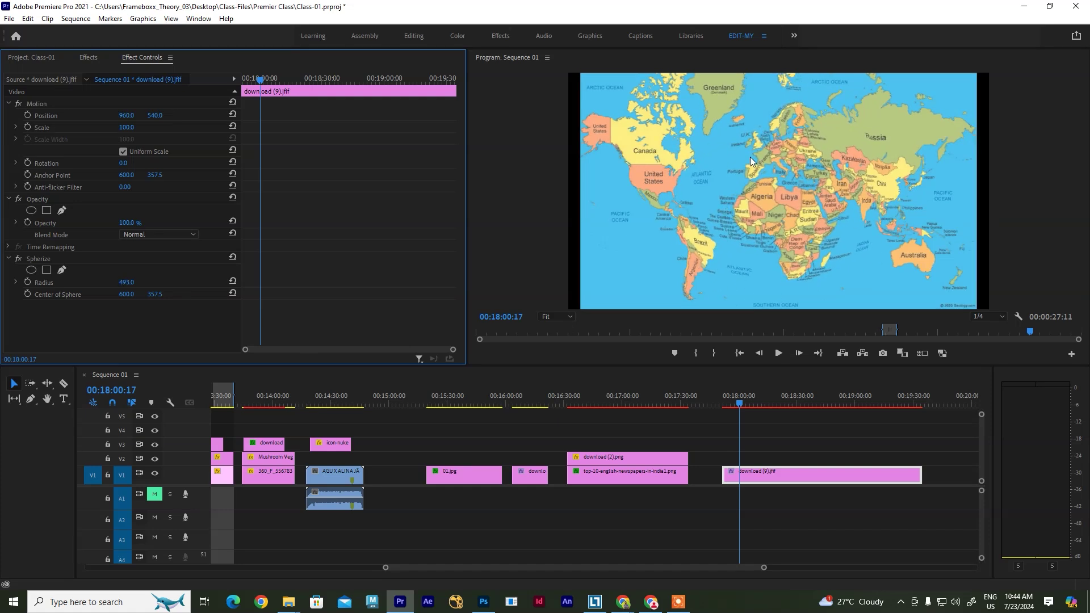
mouse_move(128, 294)
left_mouse_down()
mouse_move(40, 295)
mouse_move(222, 294)
mouse_move(97, 295)
mouse_move(147, 295)
mouse_move(113, 294)
mouse_move(132, 294)
left_mouse_up()
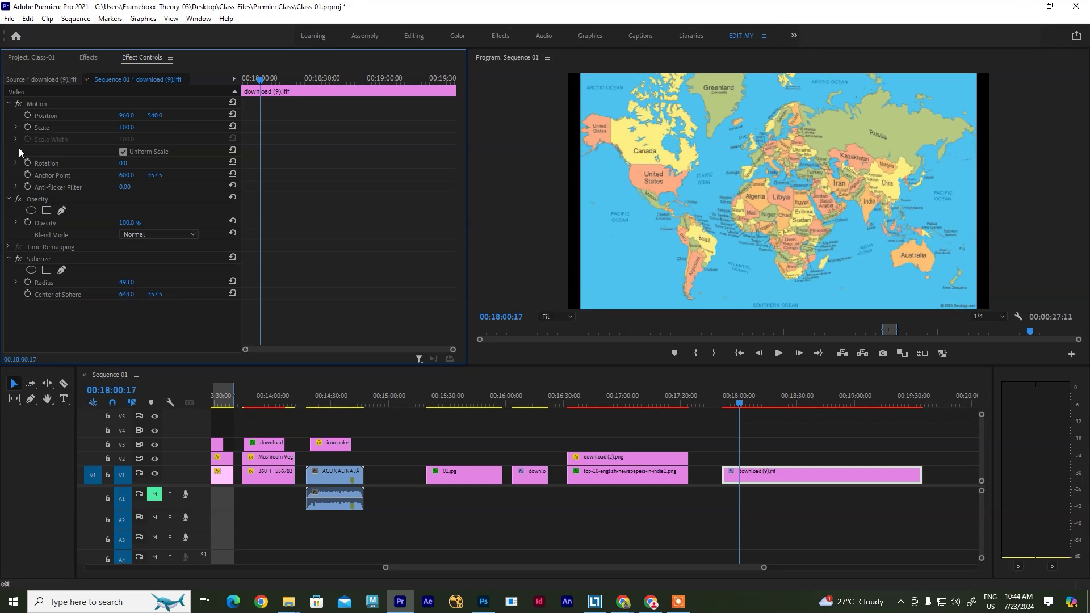
Raise the Spherize Radius on the world map clip to 632
left_click(88, 58)
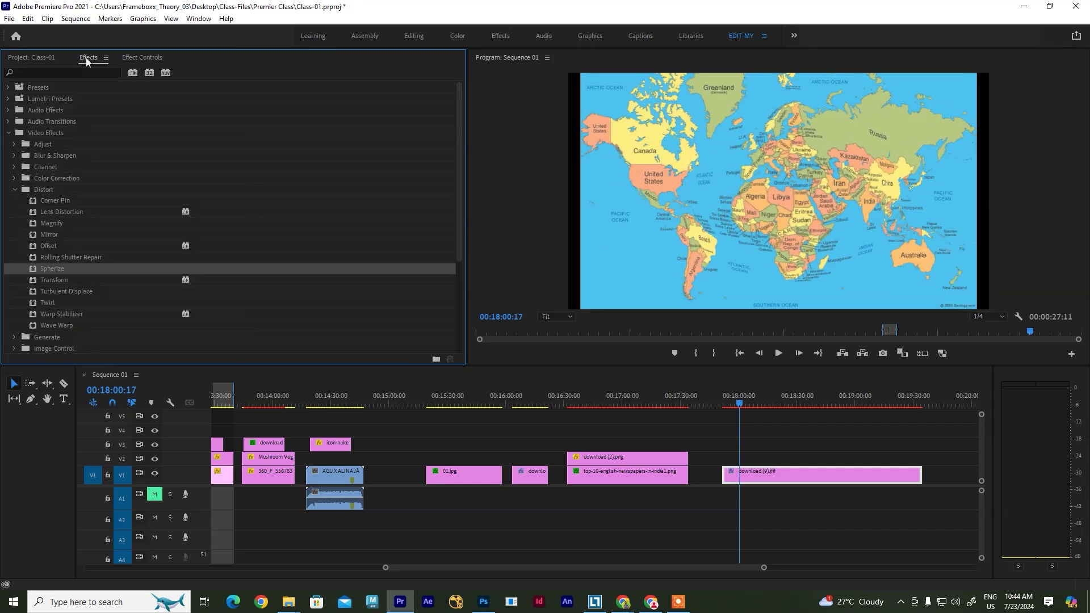
left_click(133, 55)
mouse_move(122, 286)
left_mouse_down()
mouse_move(176, 286)
mouse_move(125, 286)
mouse_move(135, 282)
left_mouse_up()
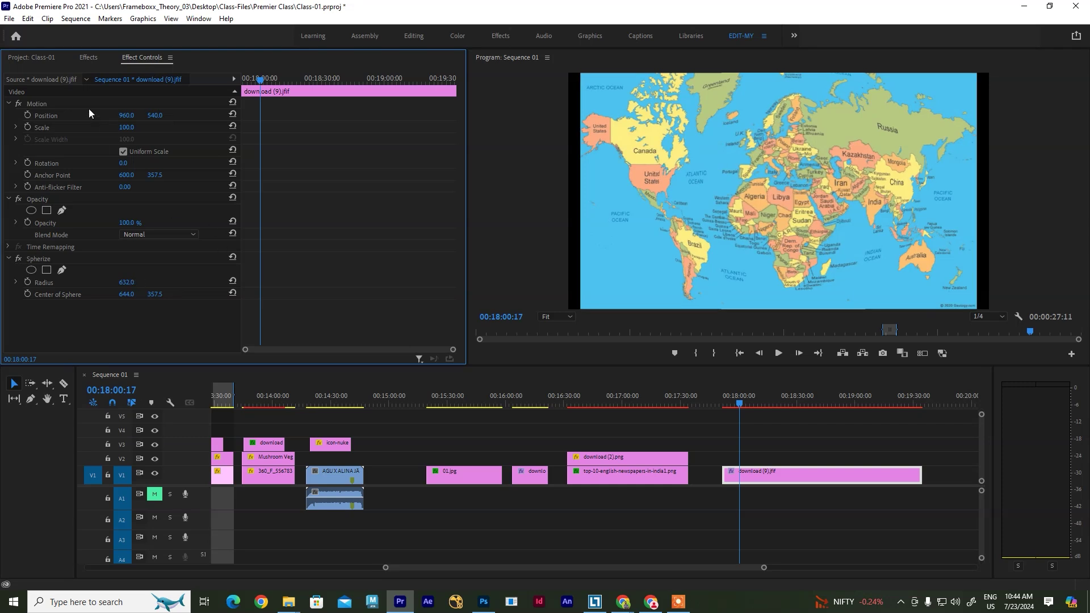
Search the effects for "sphere" and select the world map clip in the sequence
left_click(89, 57)
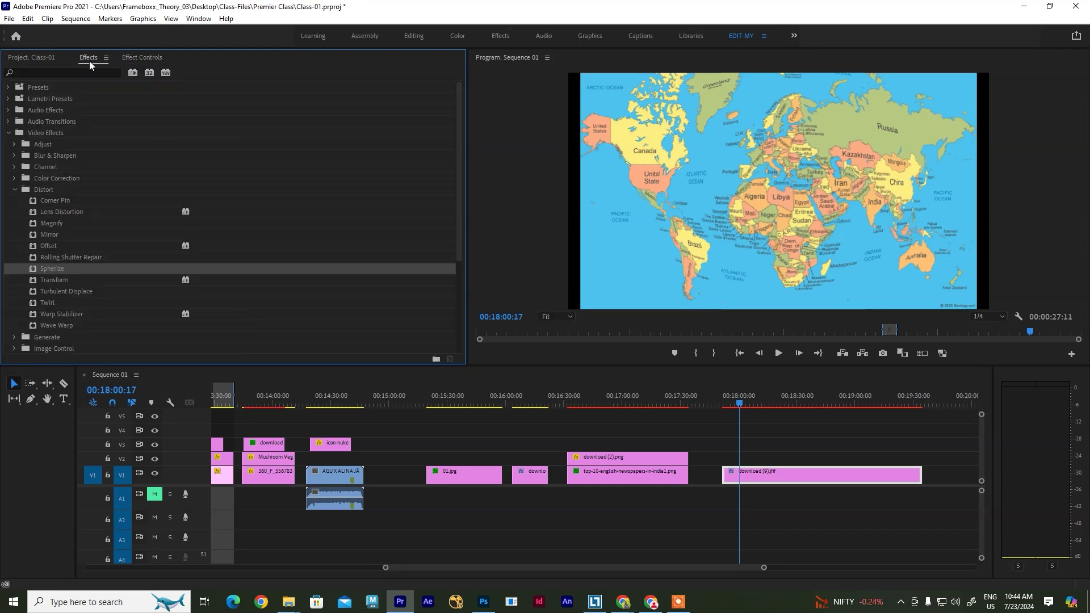
left_click(38, 71)
type("sphere")
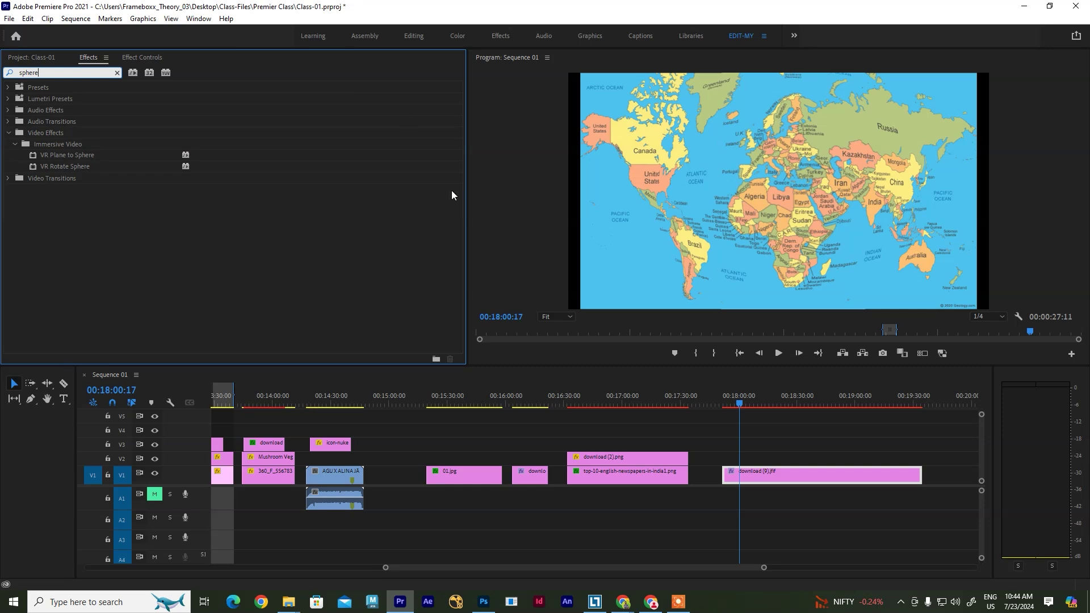
left_click(742, 480)
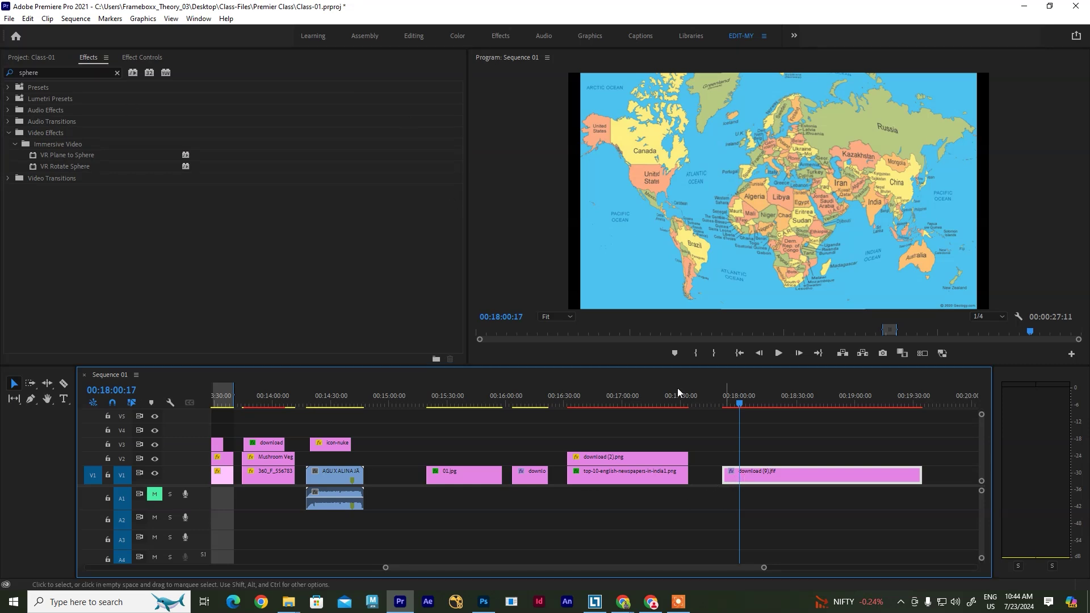
Remove the Spherize effect from the world map clip
left_click(140, 58)
left_click(35, 261)
key("Delete")
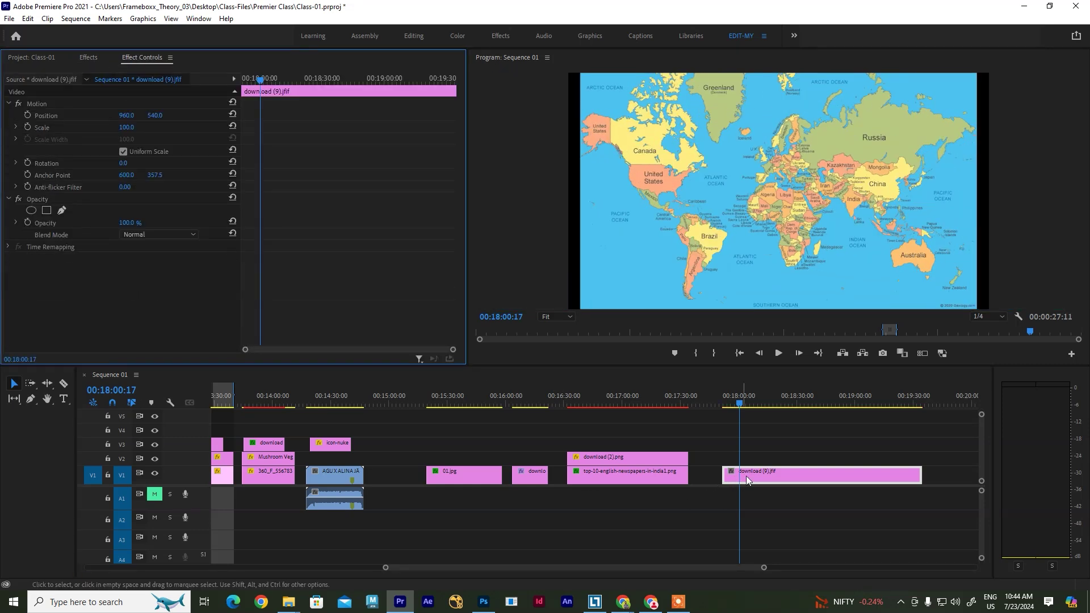
Apply the VR Plane to Sphere effect to the world map clip and set its Scale (Degrees) to 136
left_click(791, 475)
left_click(88, 57)
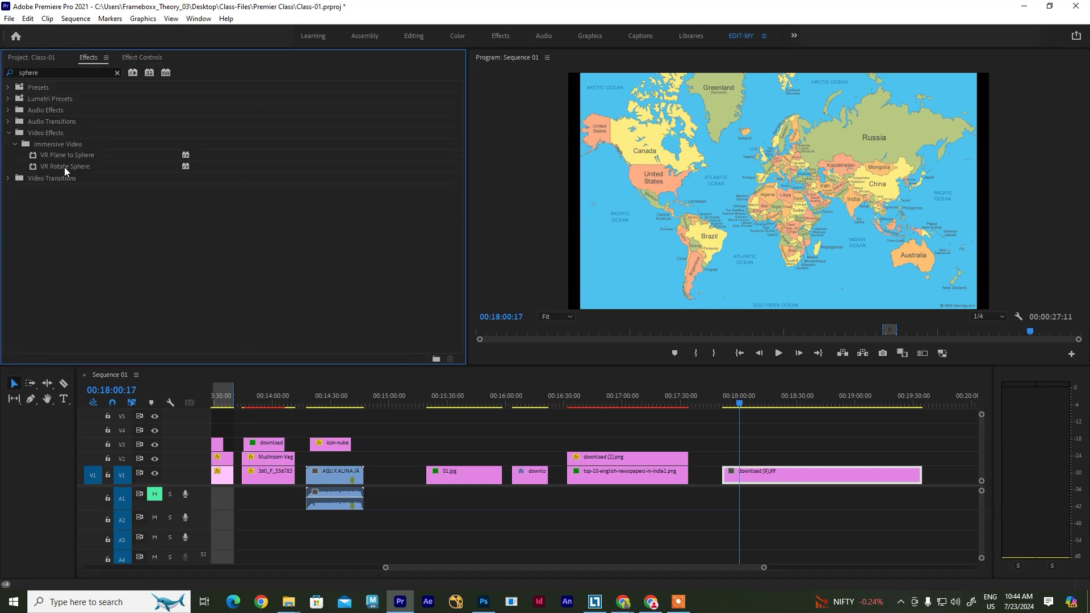
left_click_drag(59, 154, 800, 476)
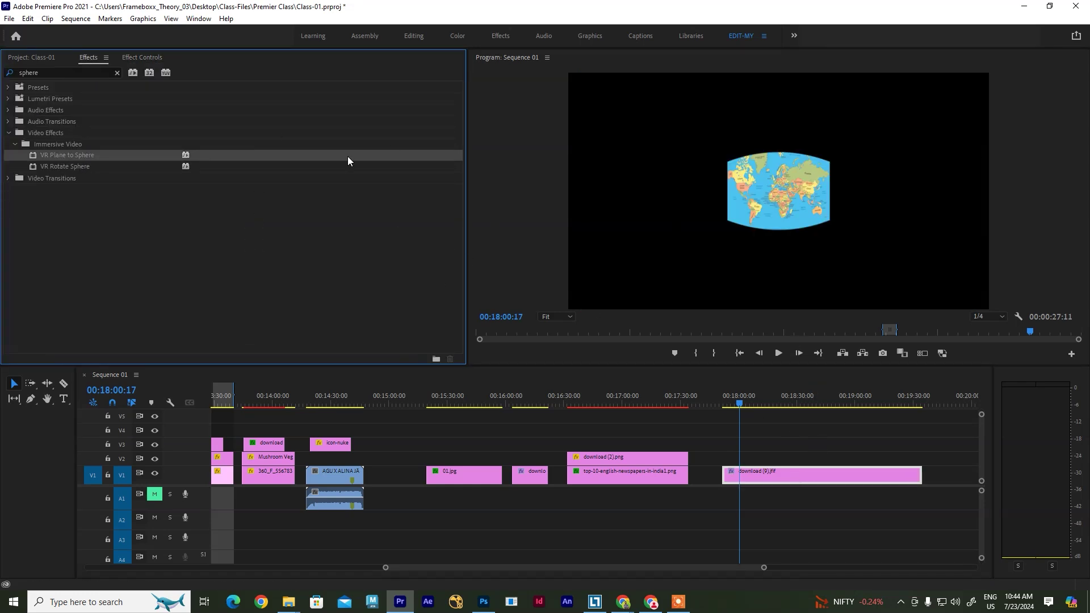
left_click(155, 58)
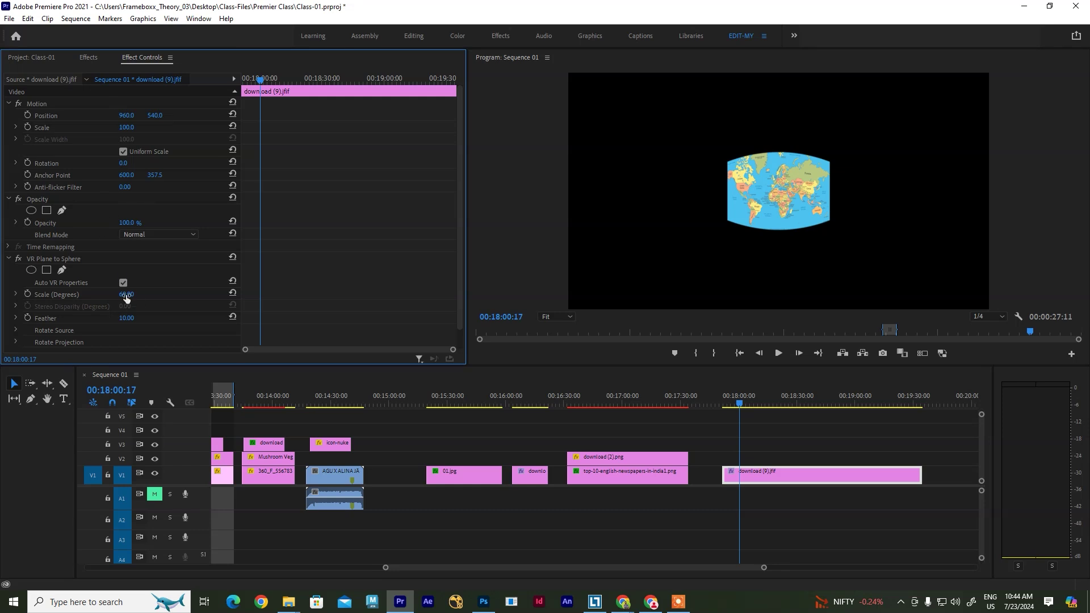
left_click_drag(125, 294, 148, 317)
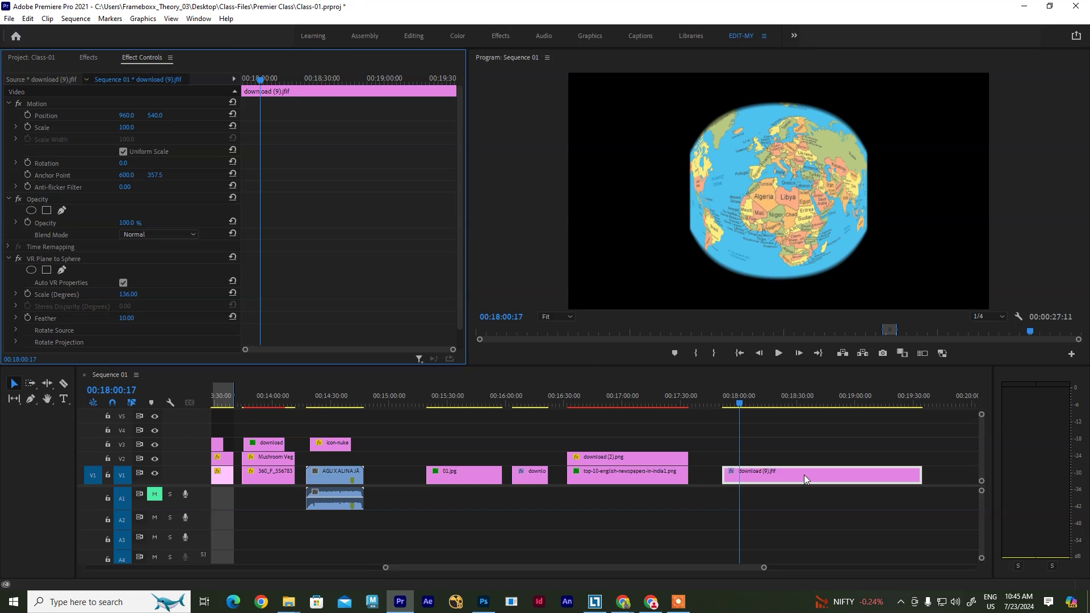
Set the map clip's Motion Scale to 90 and try out the Projection Tilt of VR Plane to Sphere
left_click(781, 477)
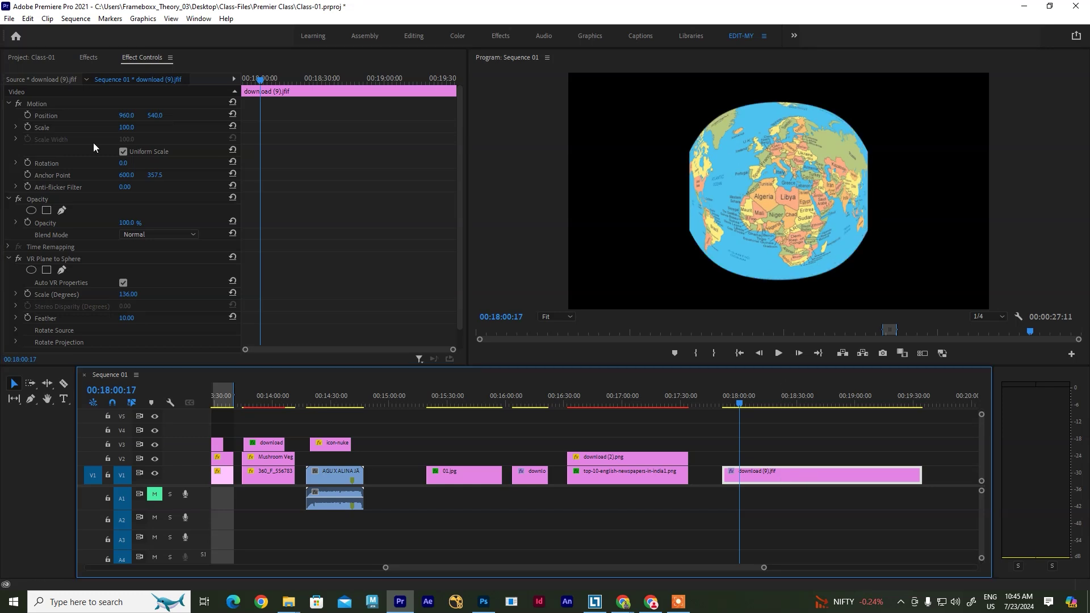
mouse_move(124, 127)
left_mouse_down()
mouse_move(105, 127)
mouse_move(120, 127)
left_mouse_up()
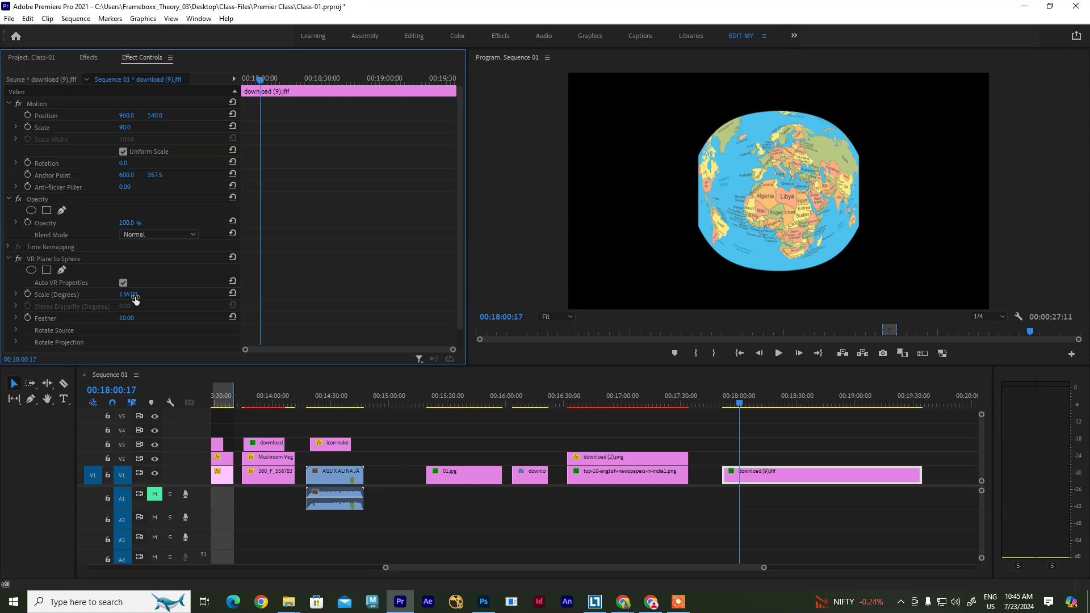
scroll(166, 328, "down", 1)
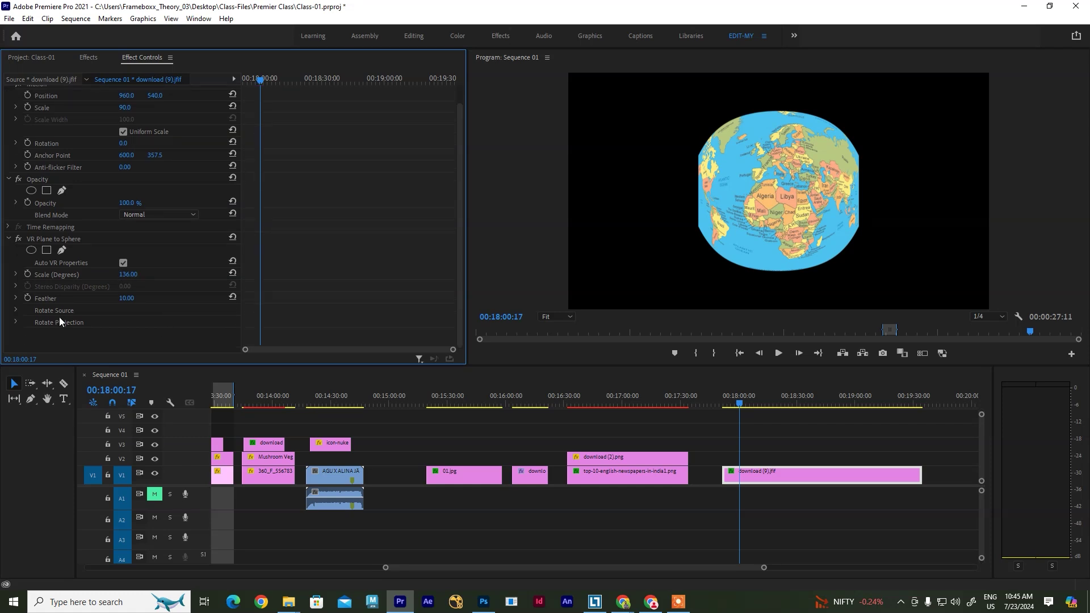
left_click(17, 312)
scroll(60, 295, "down", 2)
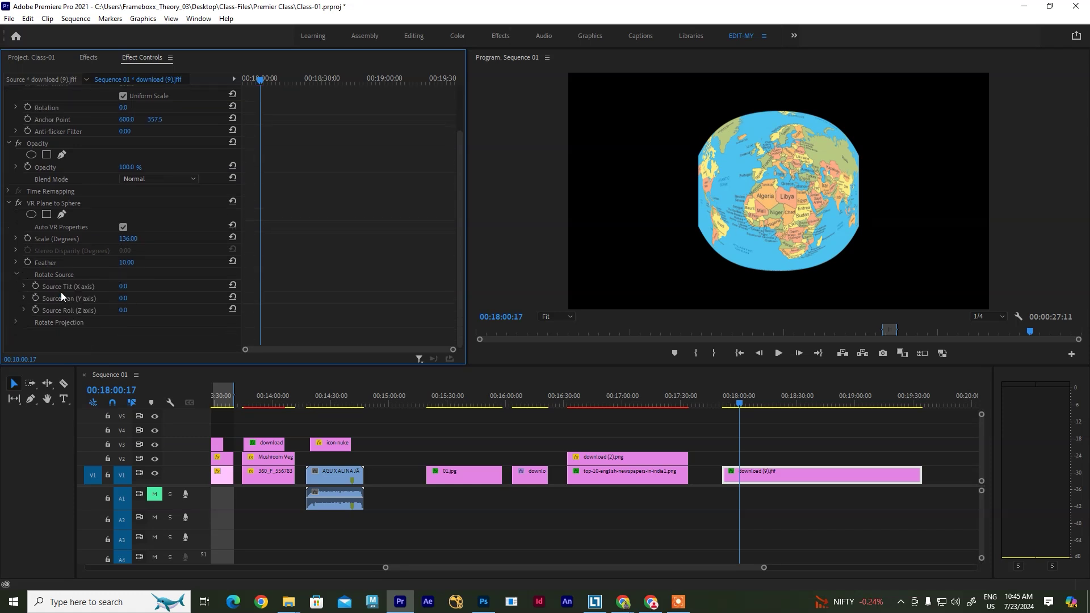
left_click(16, 322)
scroll(129, 311, "down", 2)
left_click_drag(123, 298, 155, 312)
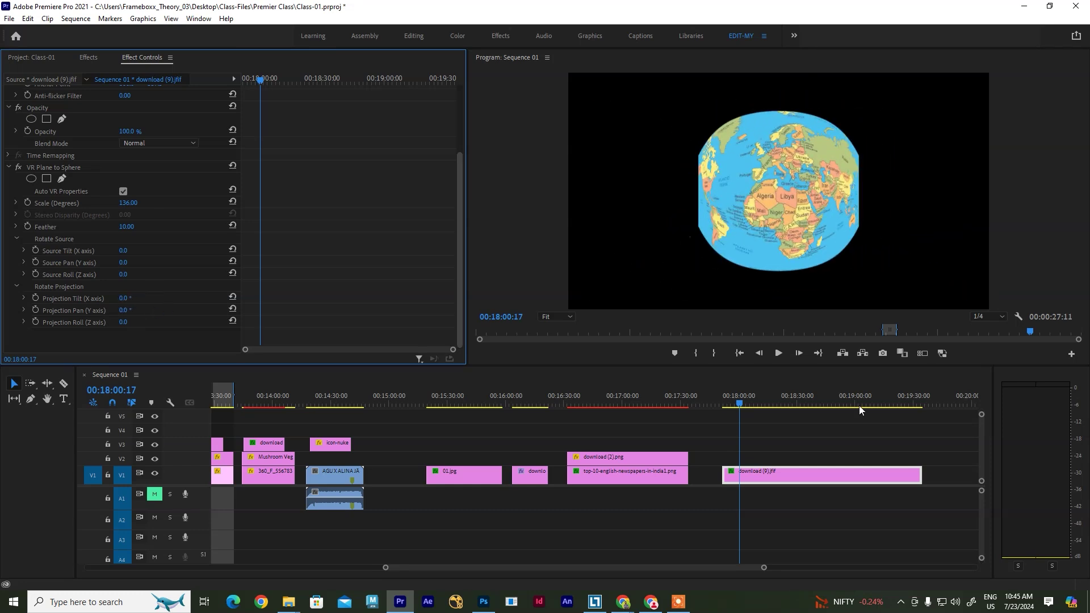
Set the map clip's Motion Scale to 106, keeping the VR Plane to Sphere Scale (Degrees) at 136
left_click(777, 474)
scroll(240, 164, "up", 4)
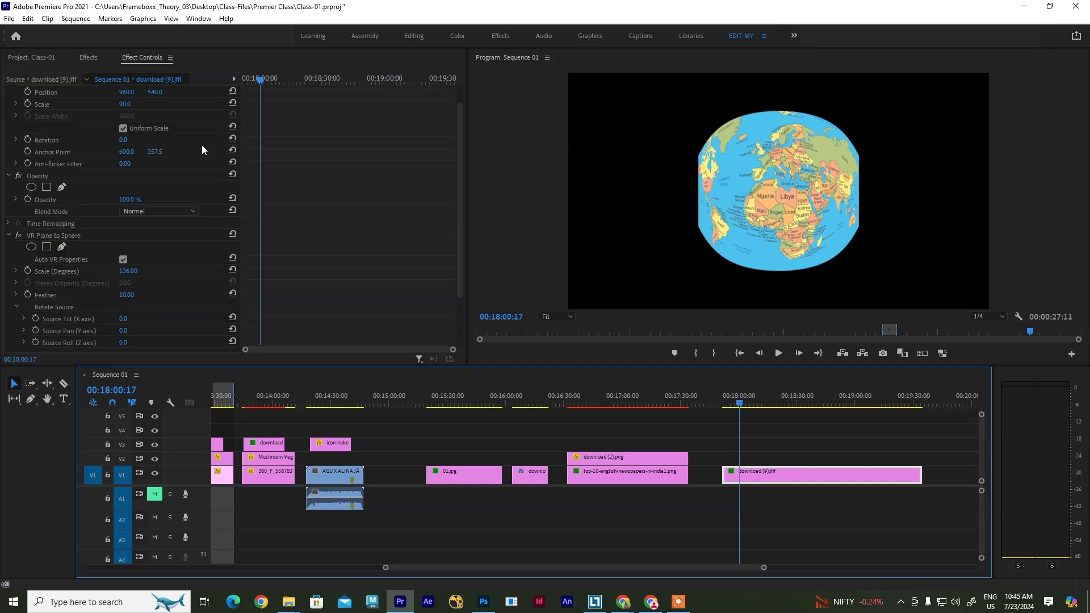
mouse_move(125, 127)
left_mouse_down()
mouse_move(183, 127)
mouse_move(102, 127)
mouse_move(134, 127)
left_mouse_up()
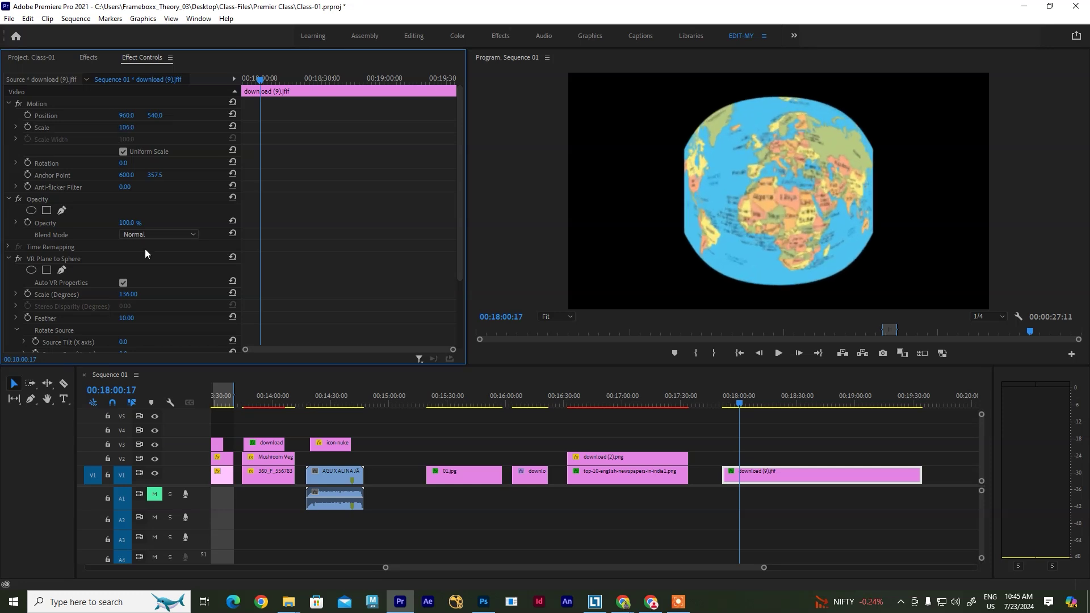
scroll(145, 249, "down", 2)
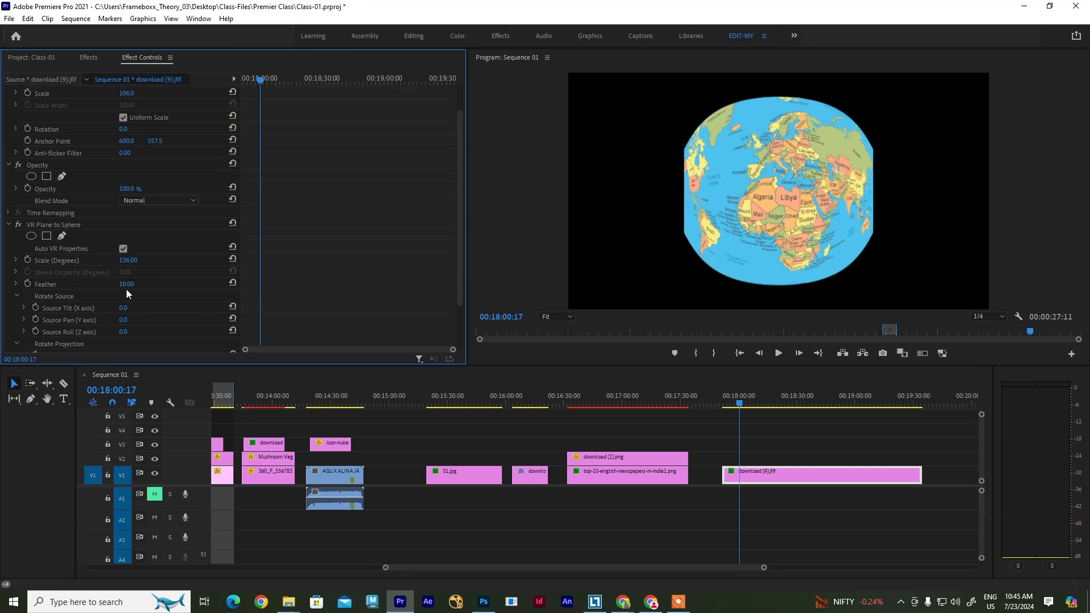
mouse_move(129, 260)
left_mouse_down()
mouse_move(82, 260)
mouse_move(233, 260)
mouse_move(126, 260)
left_mouse_up()
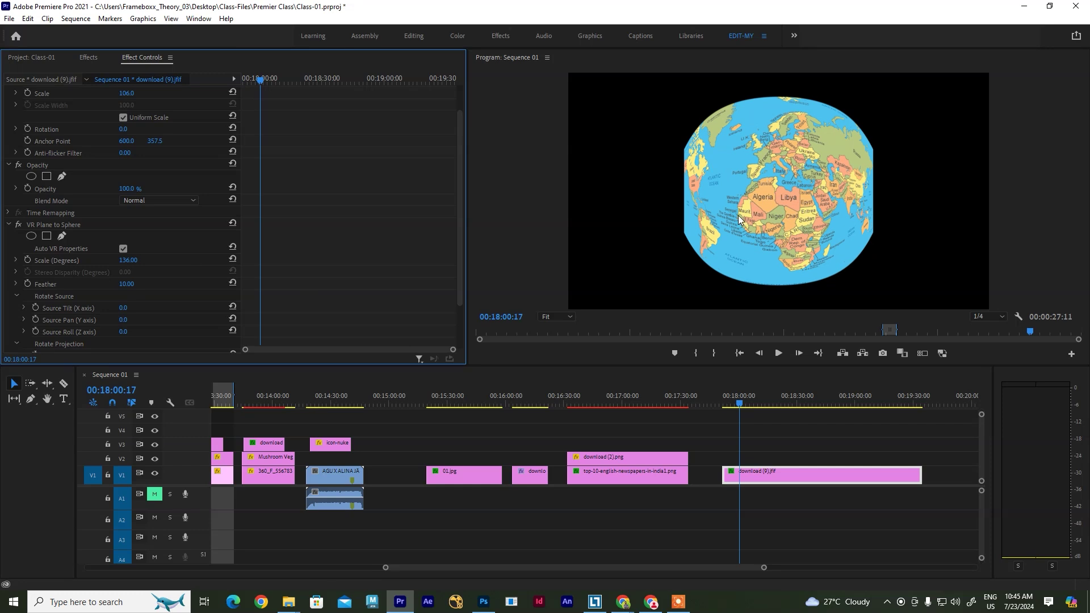
Delete VR Plane to Sphere from the world map clip and set the clip's Motion Scale to 55
left_click(763, 474)
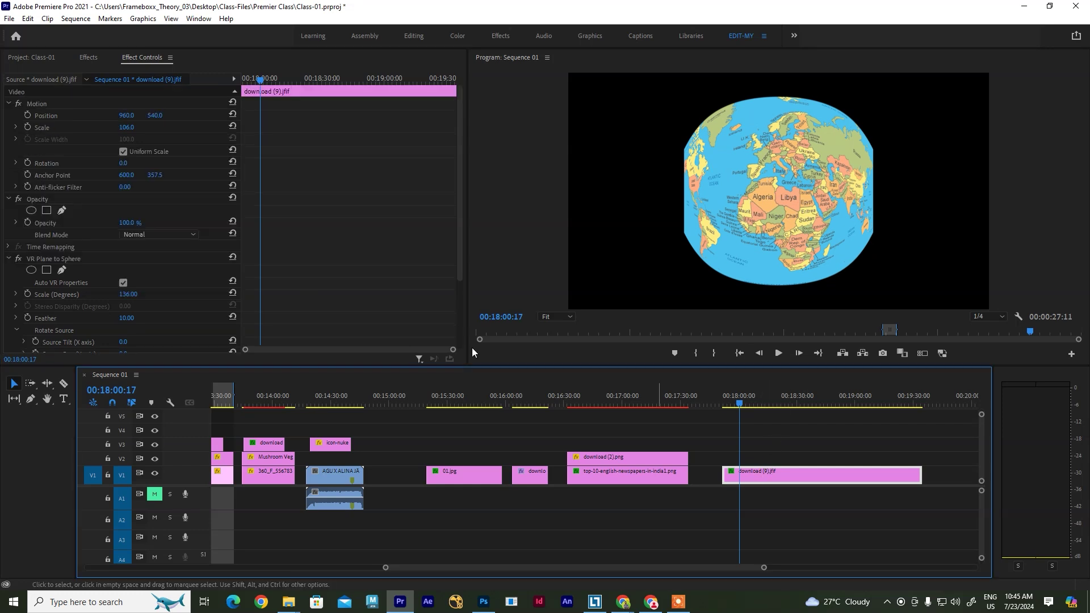
left_click(52, 260)
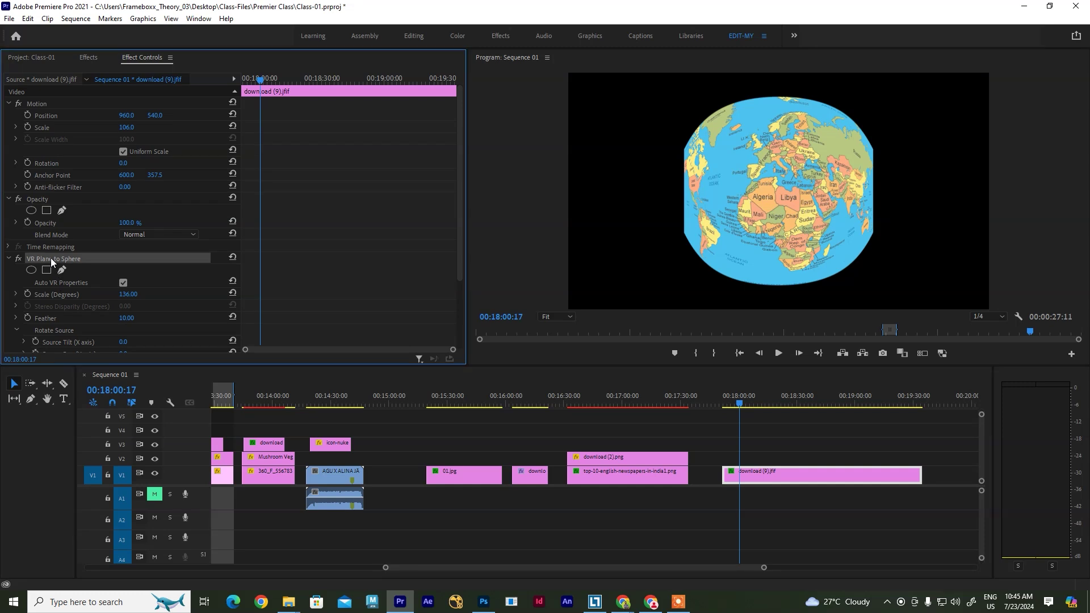
key("Delete")
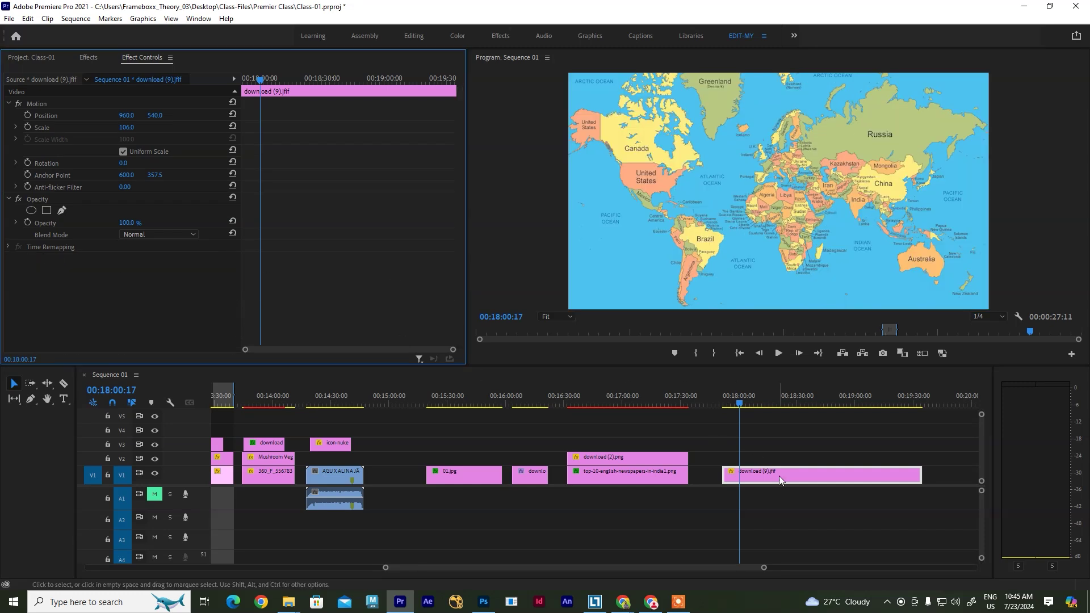
left_click(125, 127)
type("43")
key("Return")
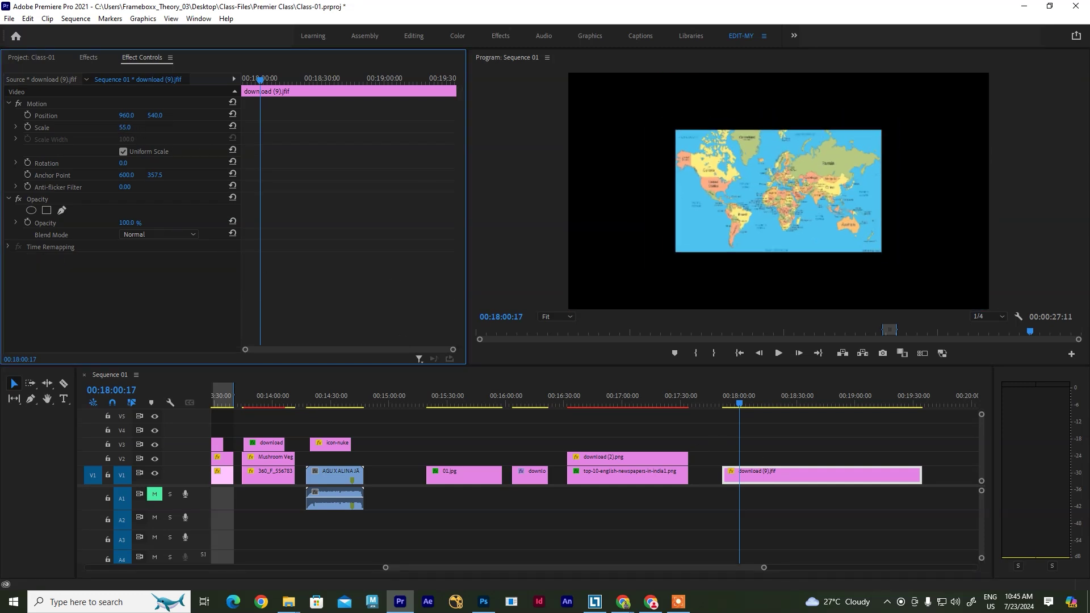
Reapply VR Plane to Sphere to the map clip, with Motion Scale at 131 and the effect's Scale (Degrees) at 118
left_click(95, 58)
left_click_drag(500, 333, 744, 471)
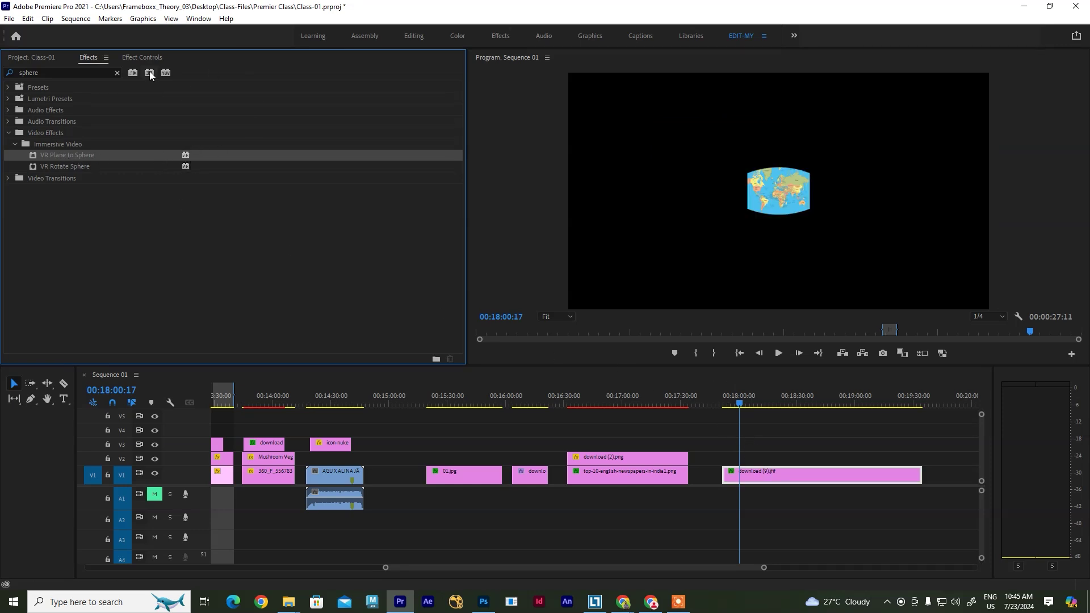
left_click(138, 57)
left_click_drag(127, 129, 165, 129)
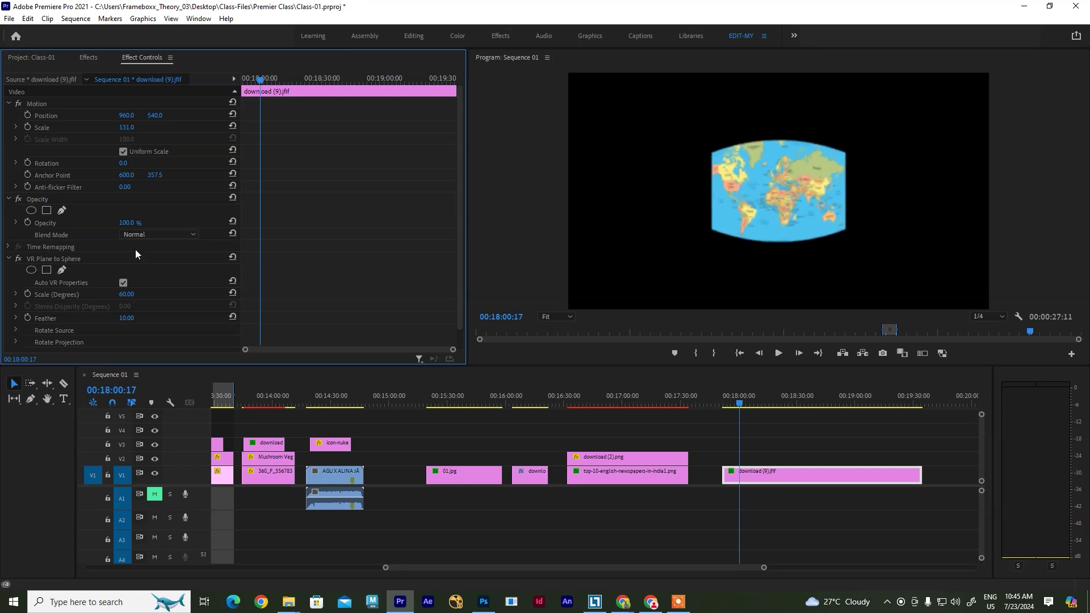
left_click_drag(121, 295, 154, 296)
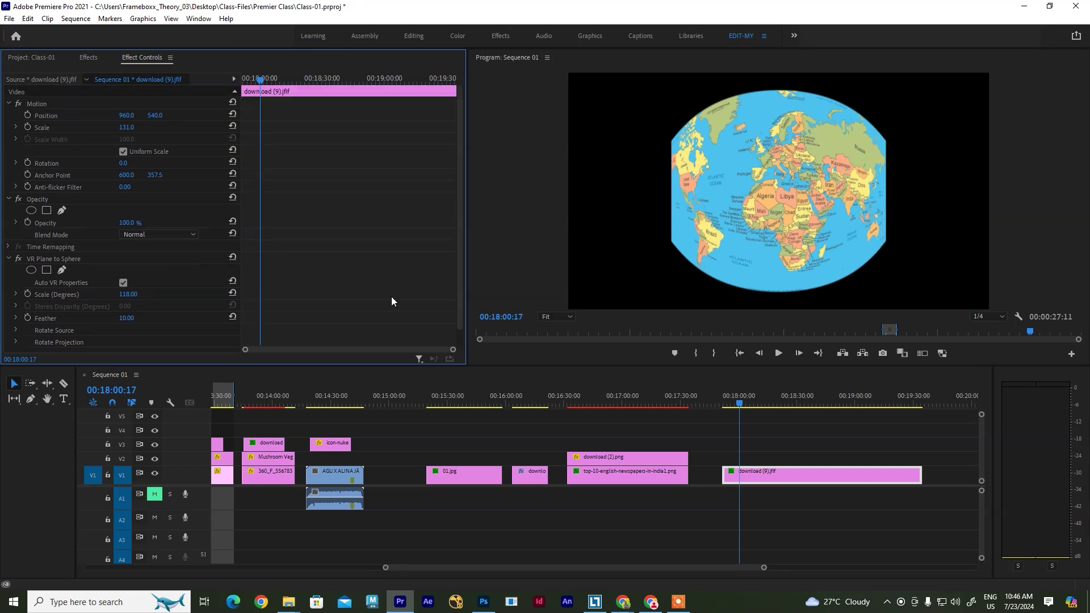
Remove the VR Plane to Sphere effect from the world map clip and clear the effects search
left_click(40, 260)
key("Delete")
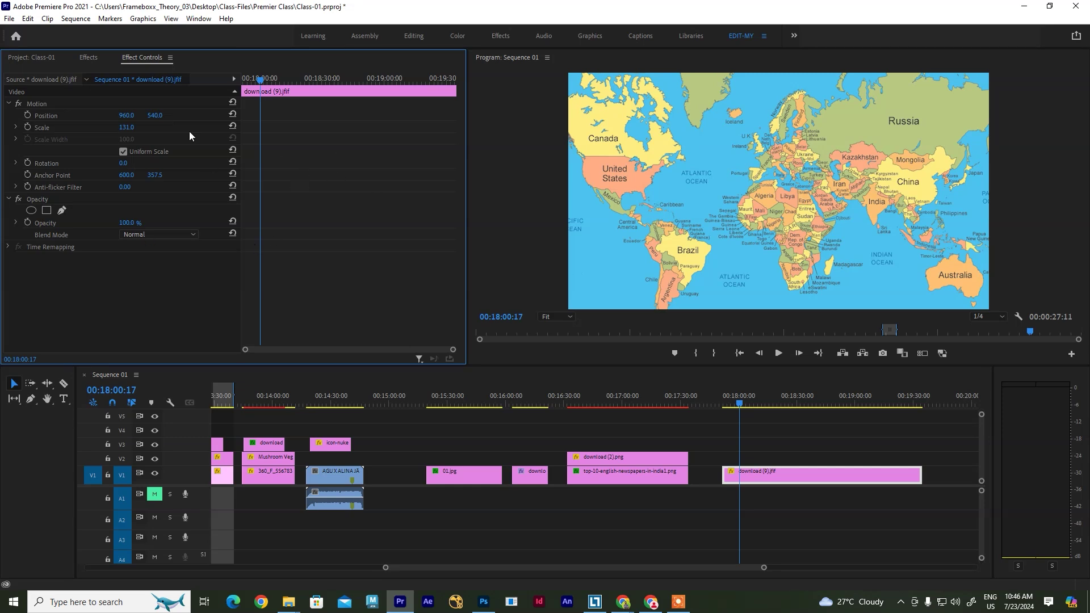
left_click(87, 57)
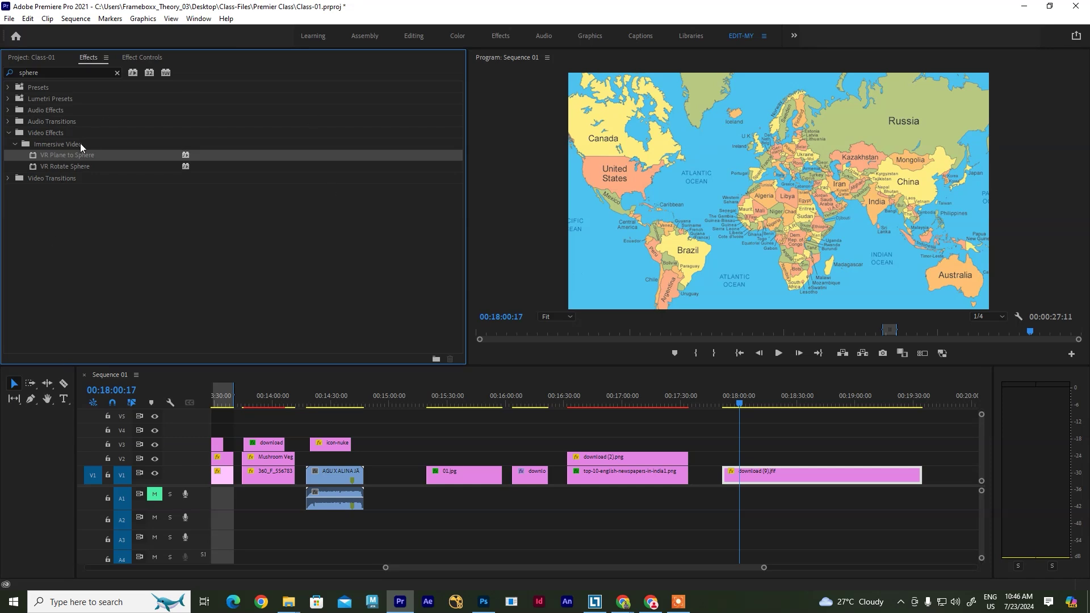
left_click(117, 73)
Browse the Video Effects categories, including Distort, Color Correction, Channel, Blur & Sharpen, Obsolete and Transform
left_click(8, 134)
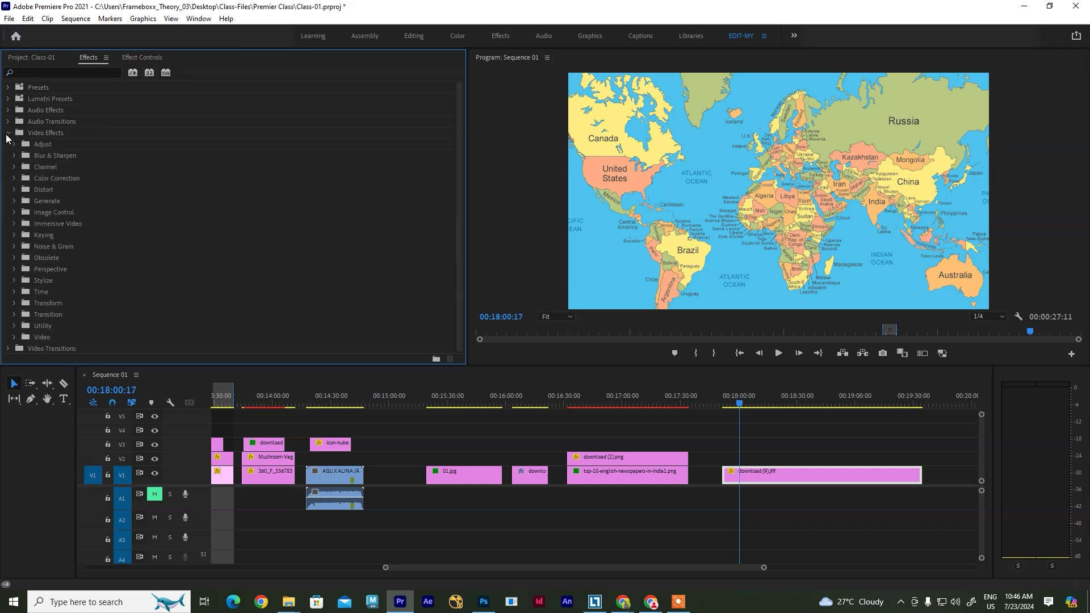
left_click(14, 201)
left_click(14, 202)
left_click(14, 190)
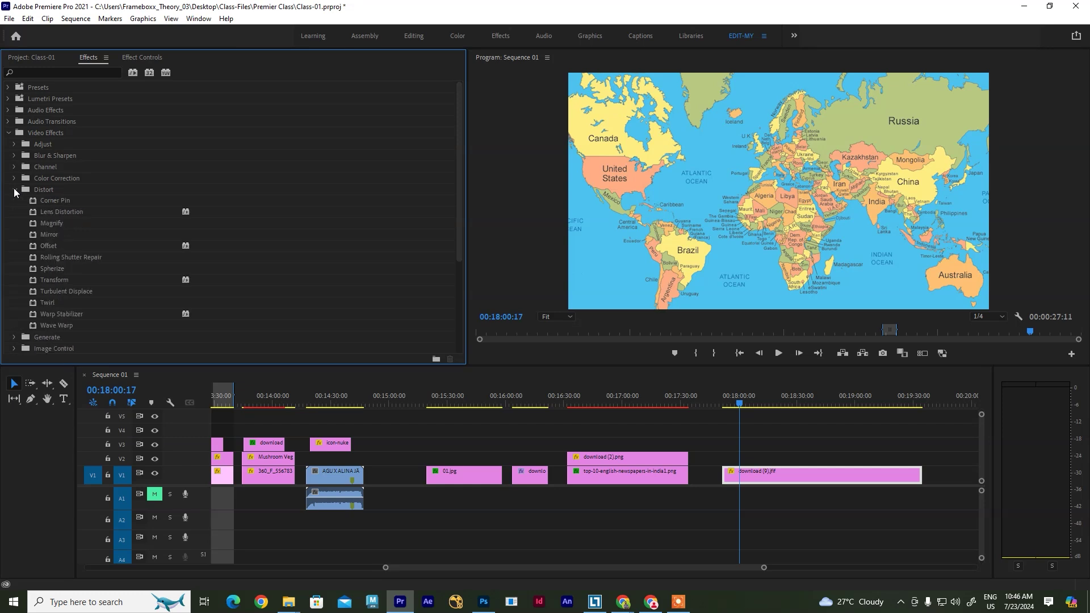
left_click(14, 191)
left_click(15, 179)
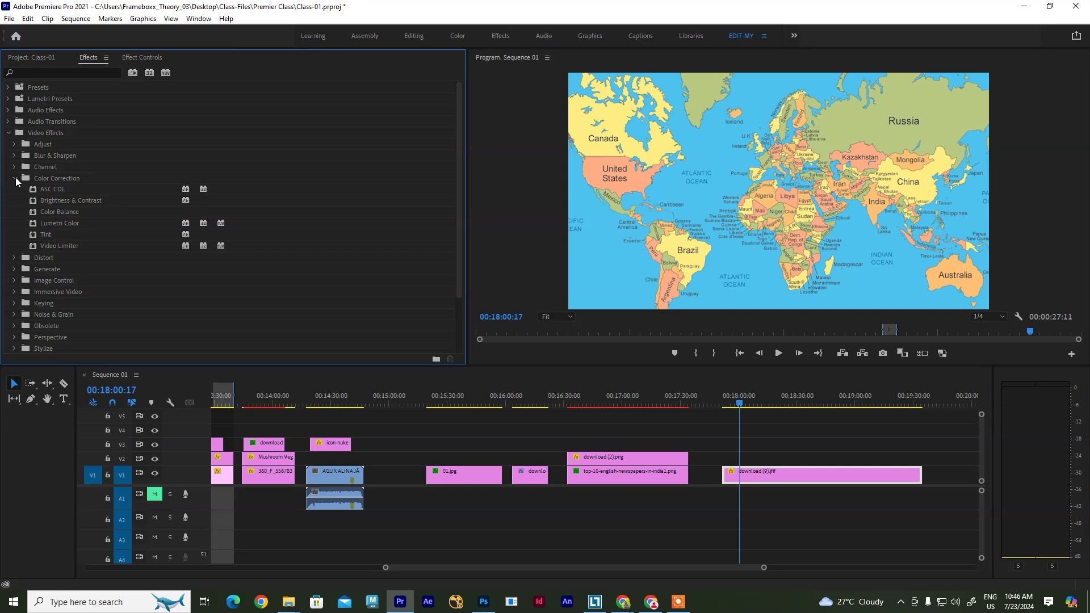
left_click(15, 179)
left_click(14, 168)
left_click(15, 168)
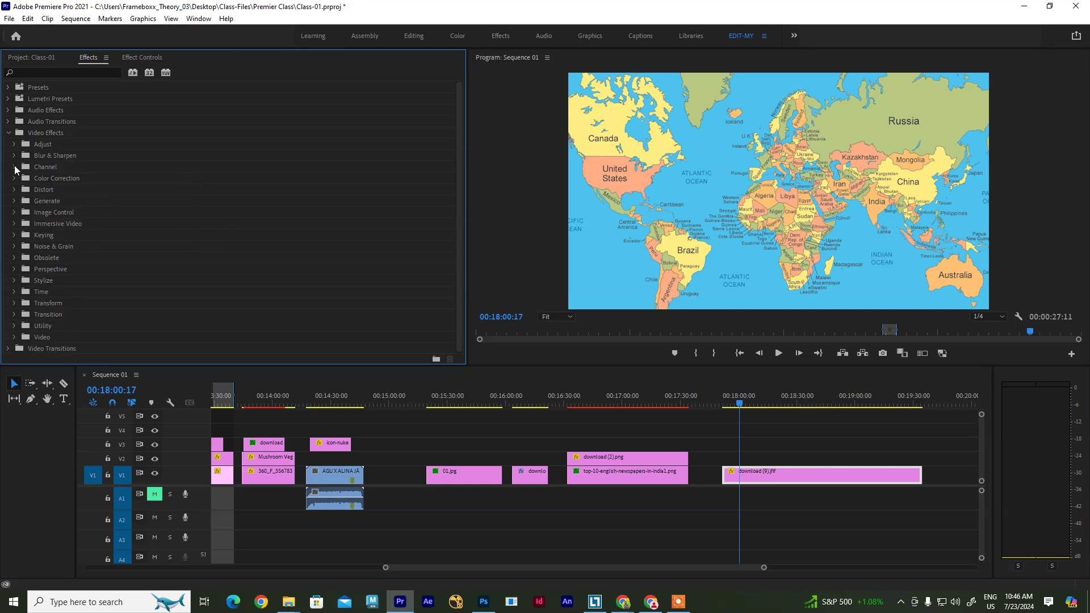
left_click(15, 157)
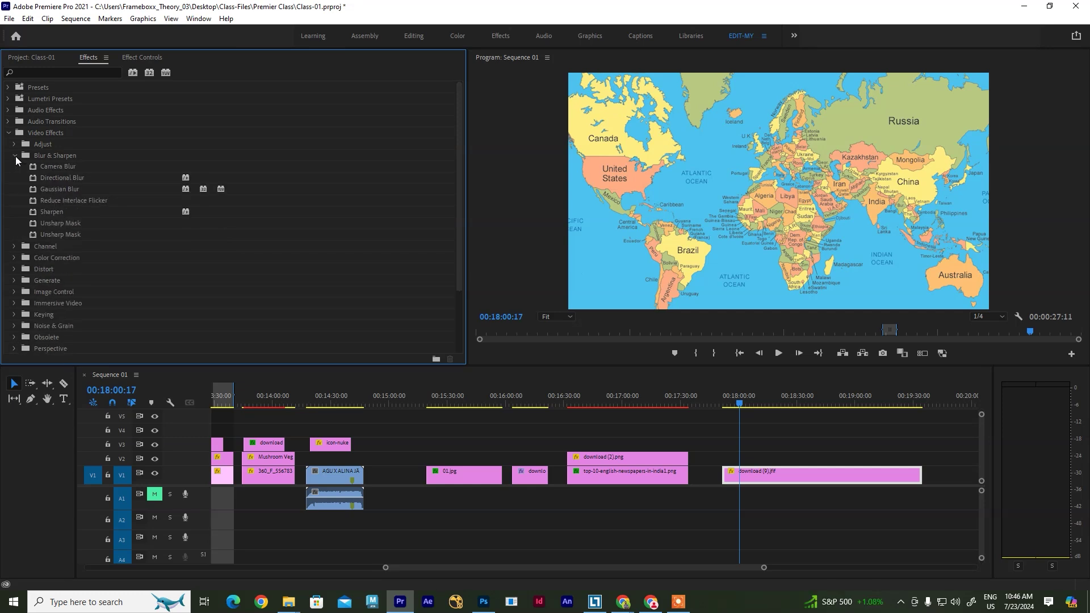
left_click(15, 156)
left_click(15, 257)
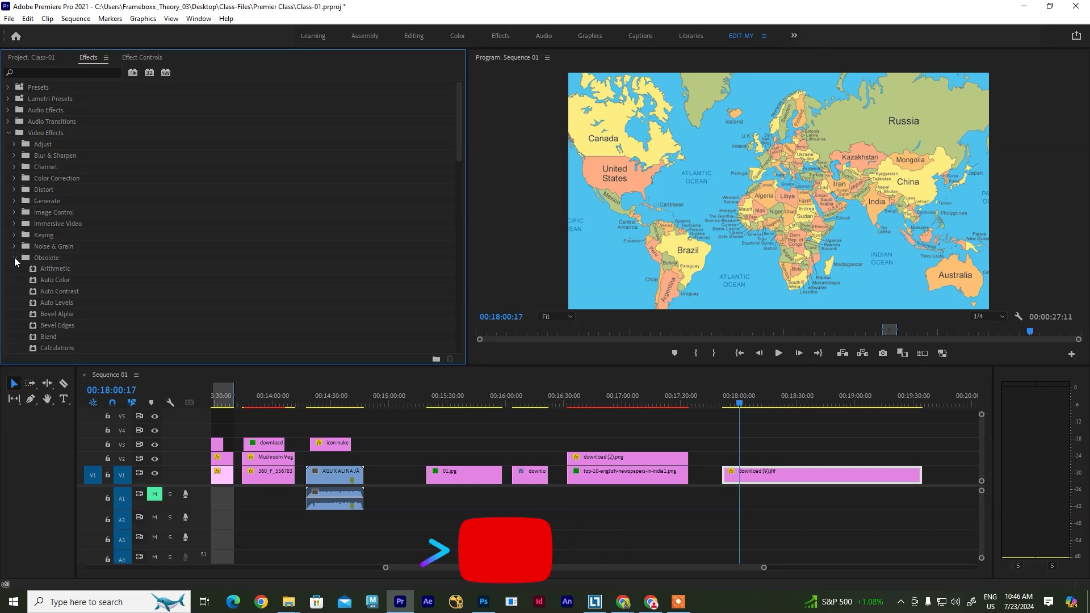
scroll(216, 240, "down", 3)
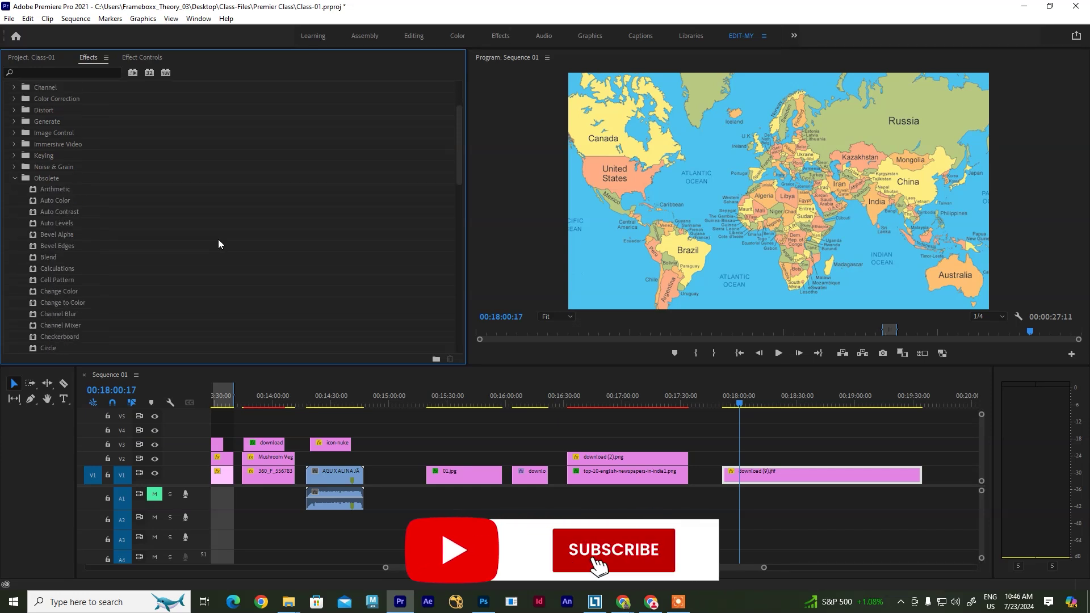
left_click(15, 179)
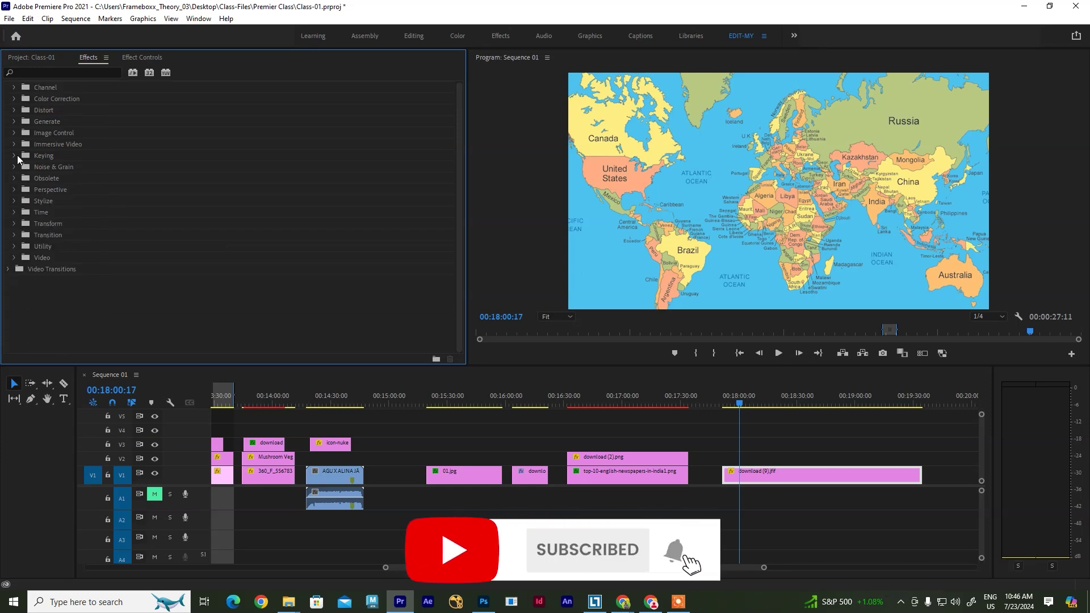
left_click(15, 224)
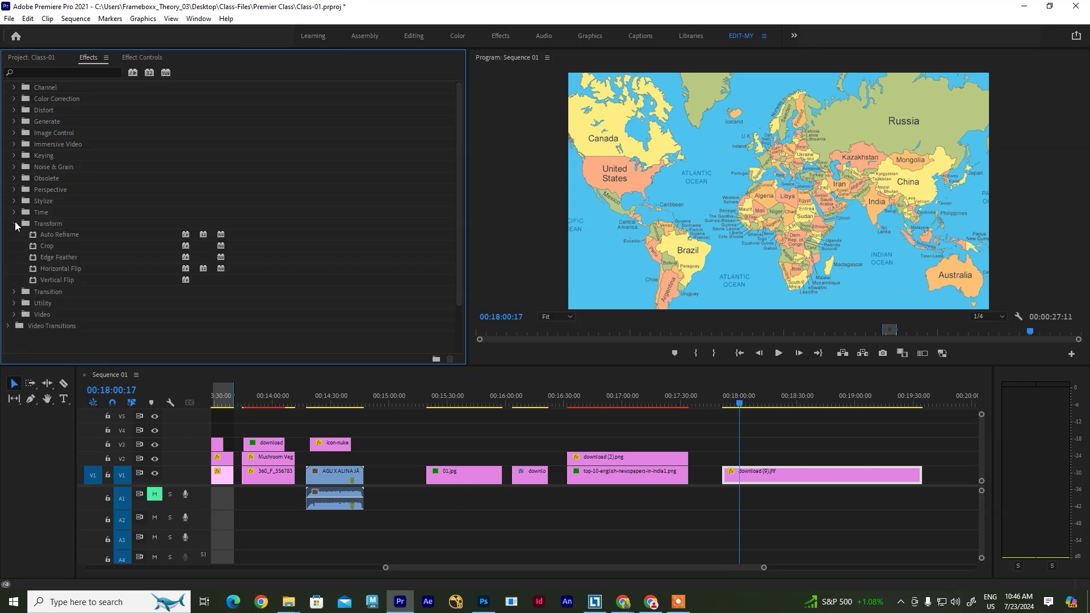
left_click(15, 223)
Review the earlier effect examples in the sequence, from the newspaper back to the beach clip and forward to the world map
left_click_drag(738, 403, 629, 422)
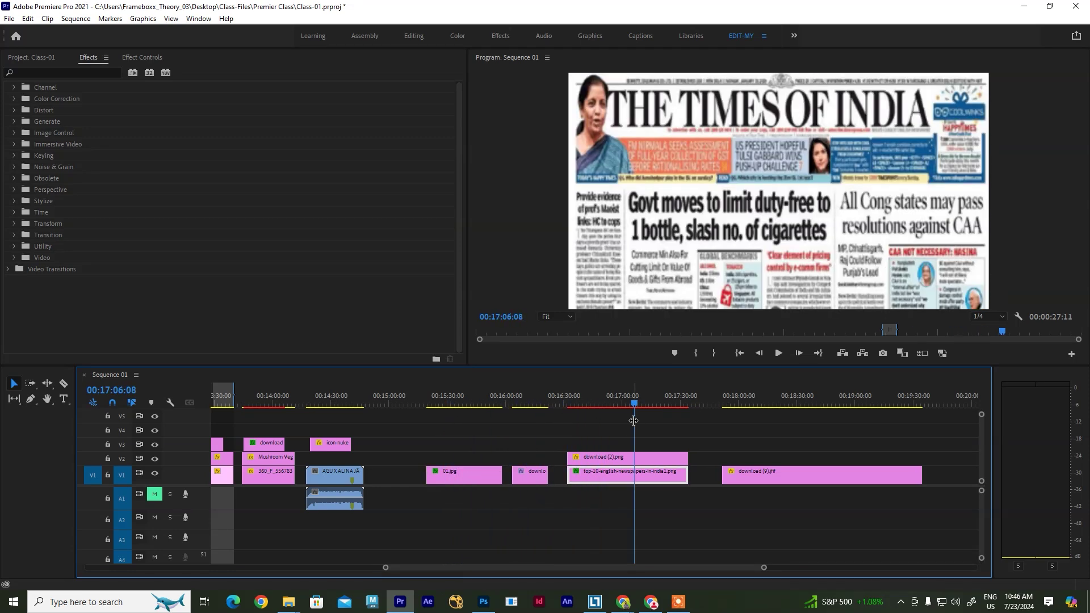
key("minus")
left_click(403, 400)
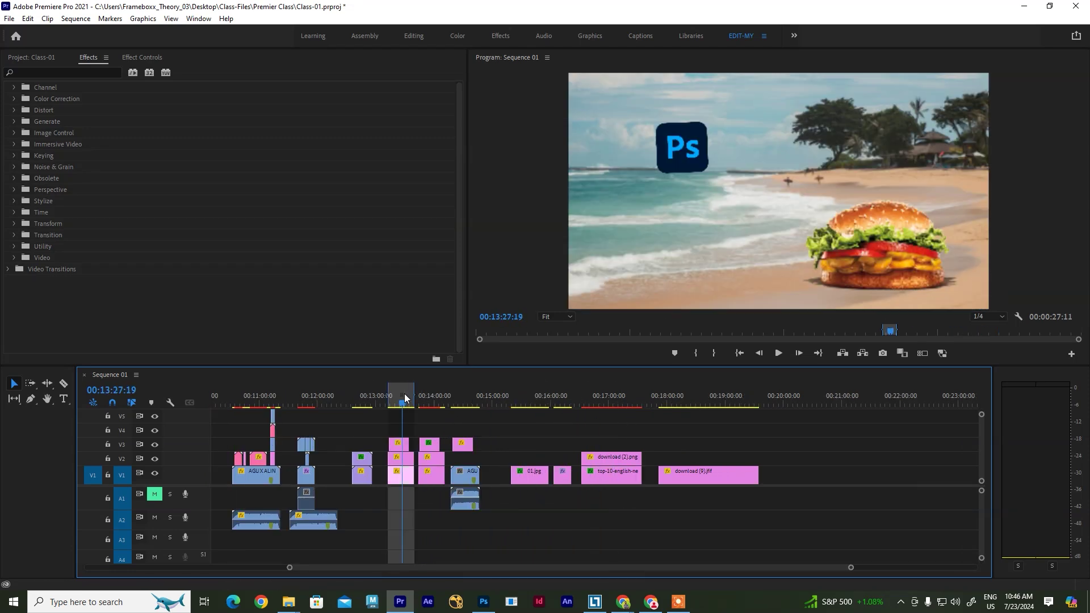
key("equal")
left_click_drag(569, 401, 718, 401)
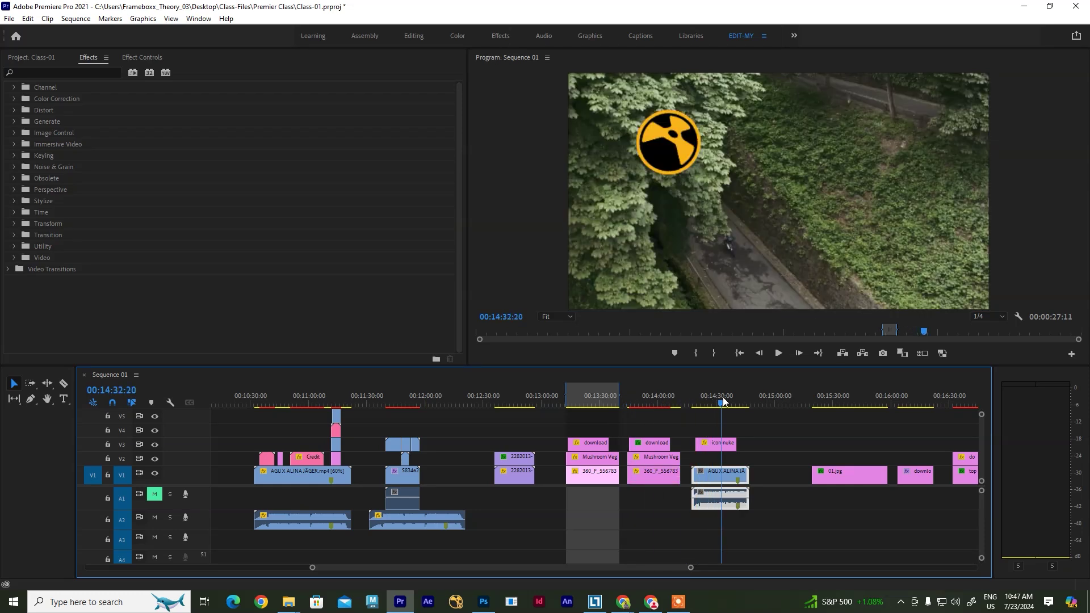
left_click(834, 401)
key("minus")
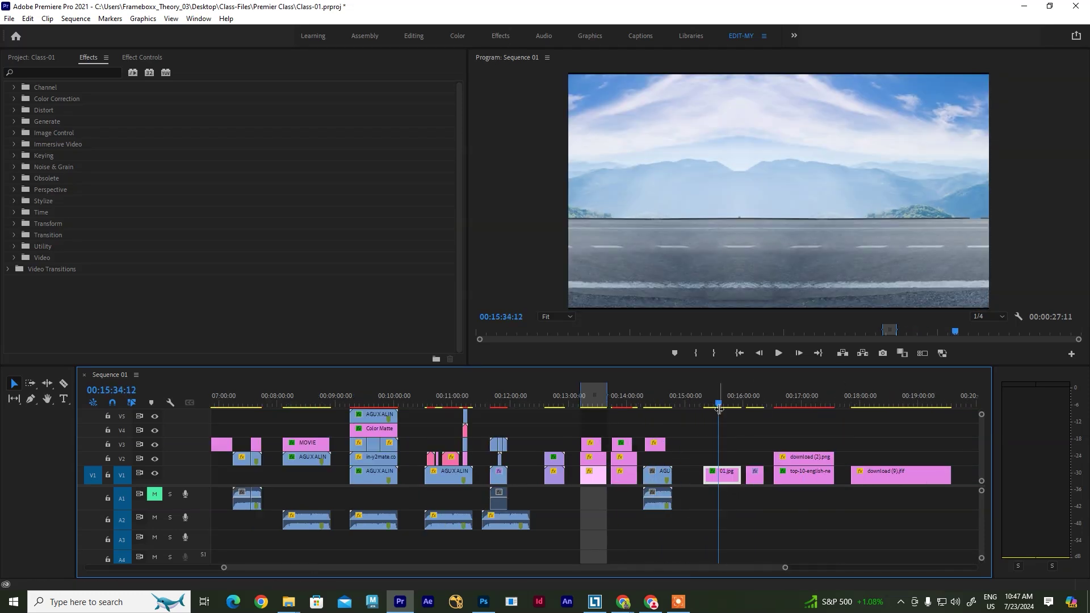
left_click_drag(715, 405, 884, 414)
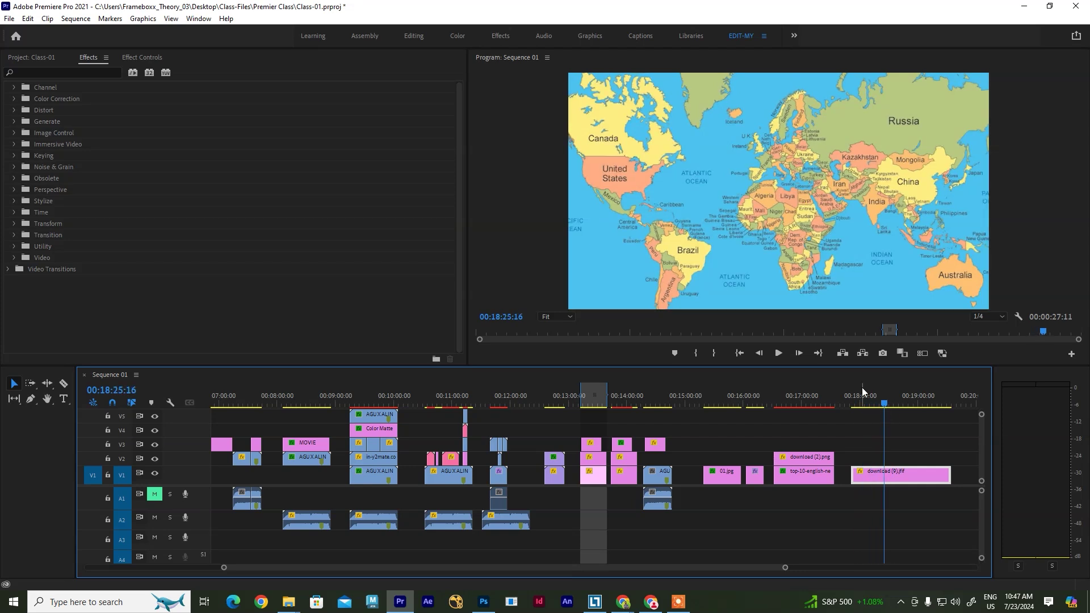